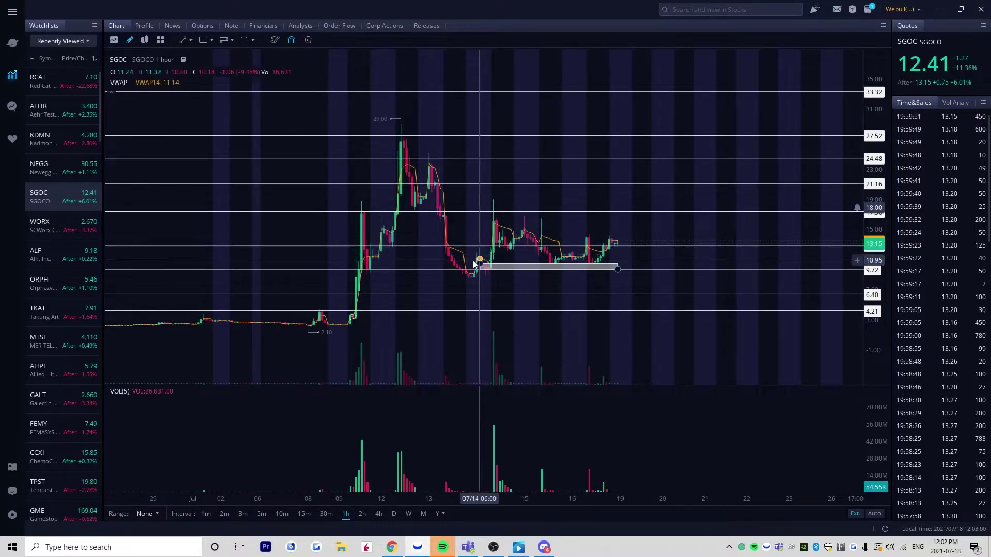
Open the RCAT chart and examine its 1-hour price action around the existing horizontal levels
left_click(90, 91)
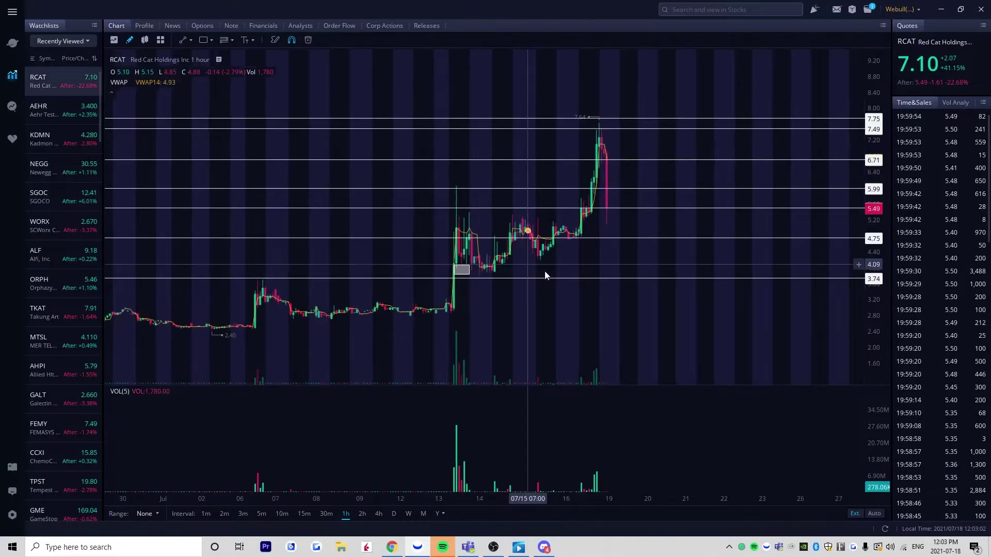
left_click_drag(499, 321, 624, 347)
scroll(621, 312, "down", 1)
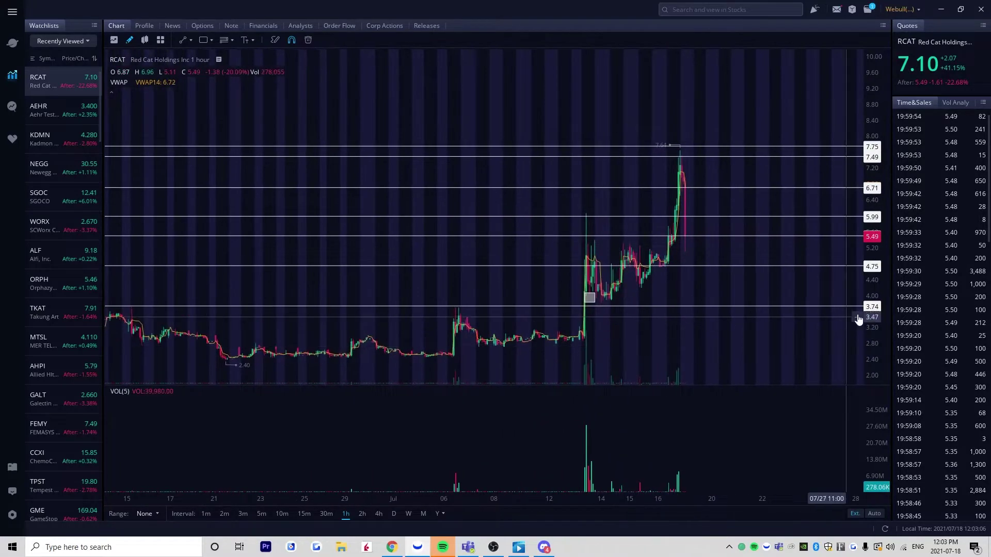
left_click_drag(873, 266, 874, 304)
scroll(654, 320, "down", 4)
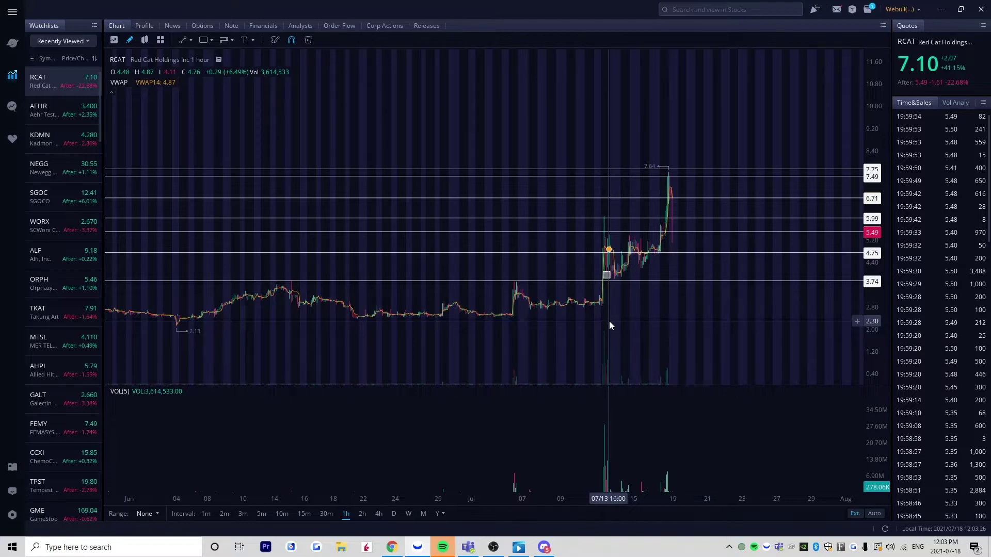
scroll(604, 294, "up", 4)
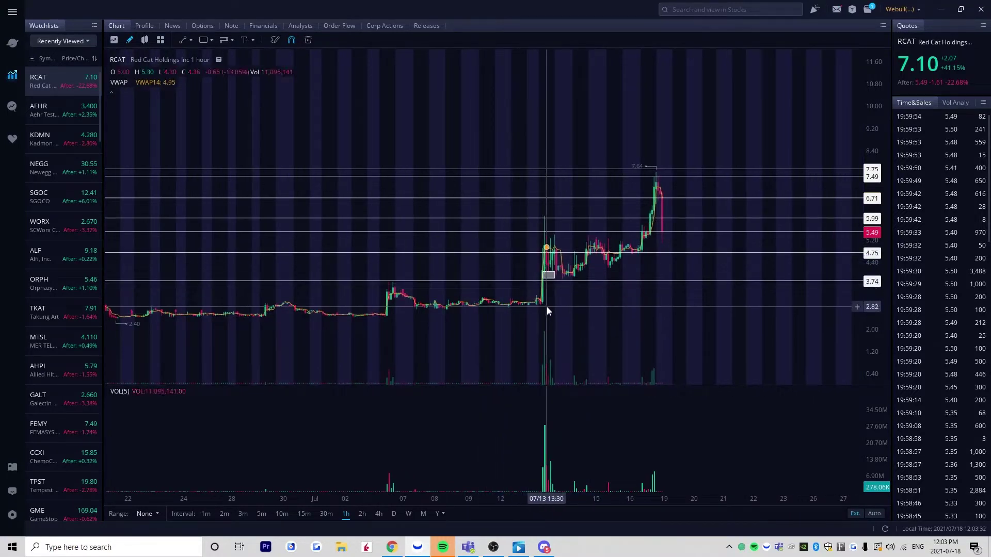
scroll(601, 313, "up", 1)
scroll(611, 299, "up", 2)
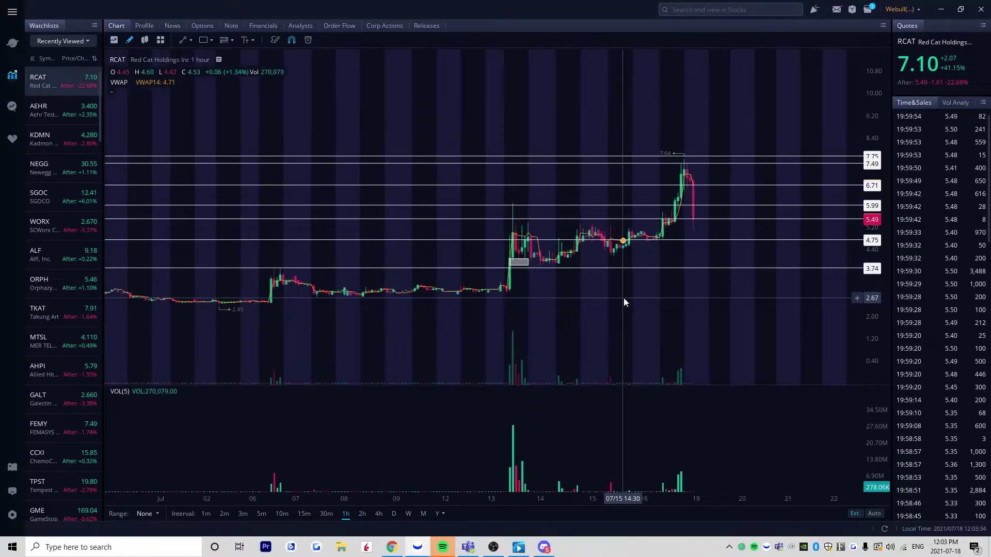
scroll(626, 300, "down", 1)
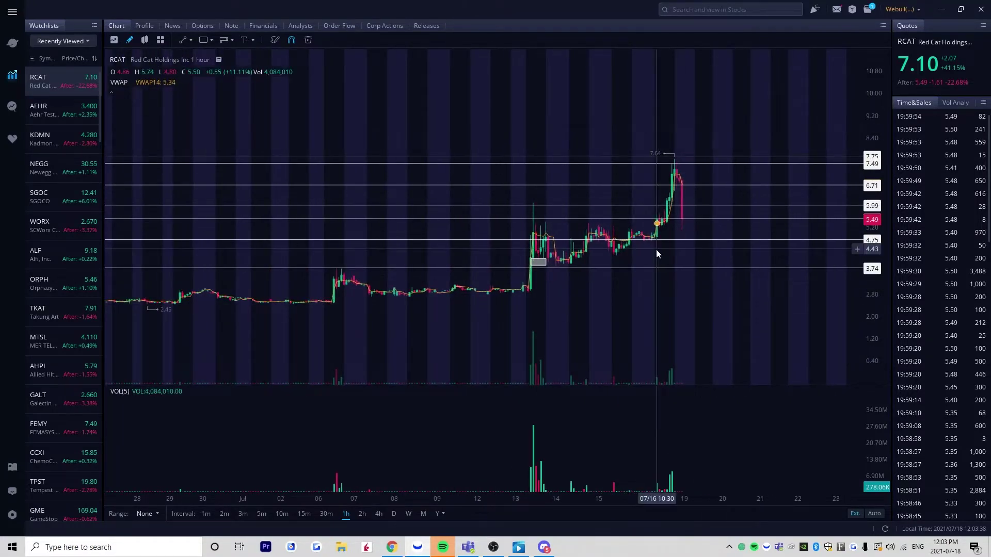
Delete all existing drawings from the RCAT chart
left_click(311, 41)
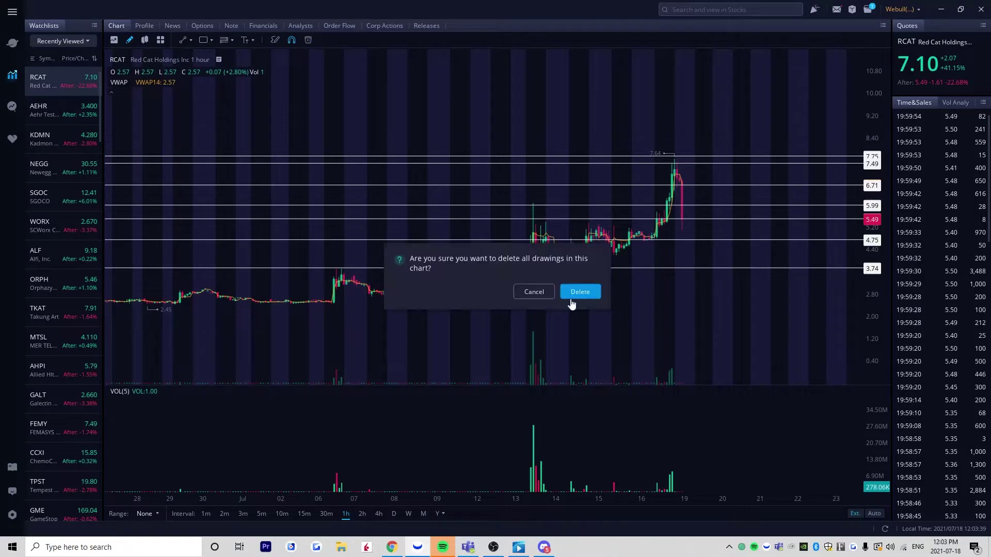
left_click(534, 292)
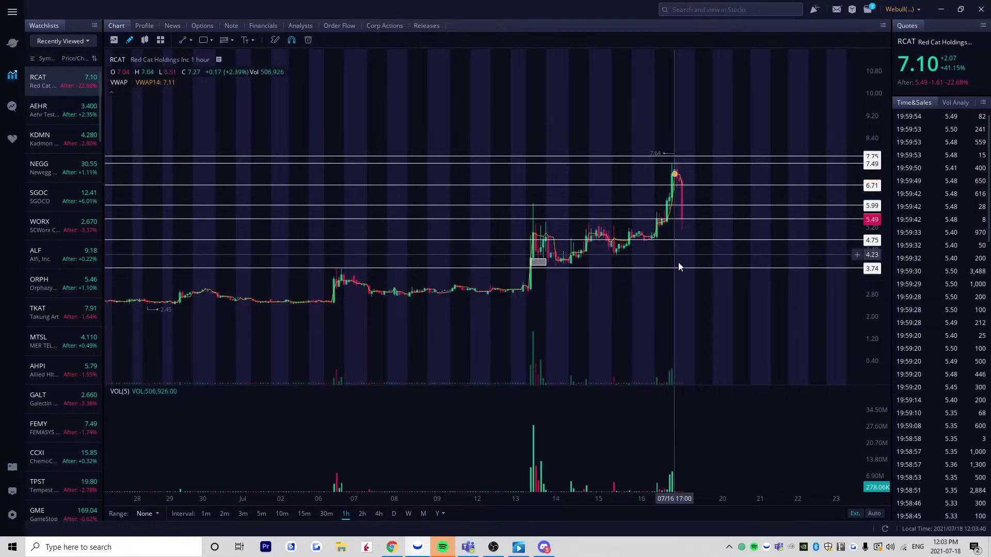
left_click(807, 268)
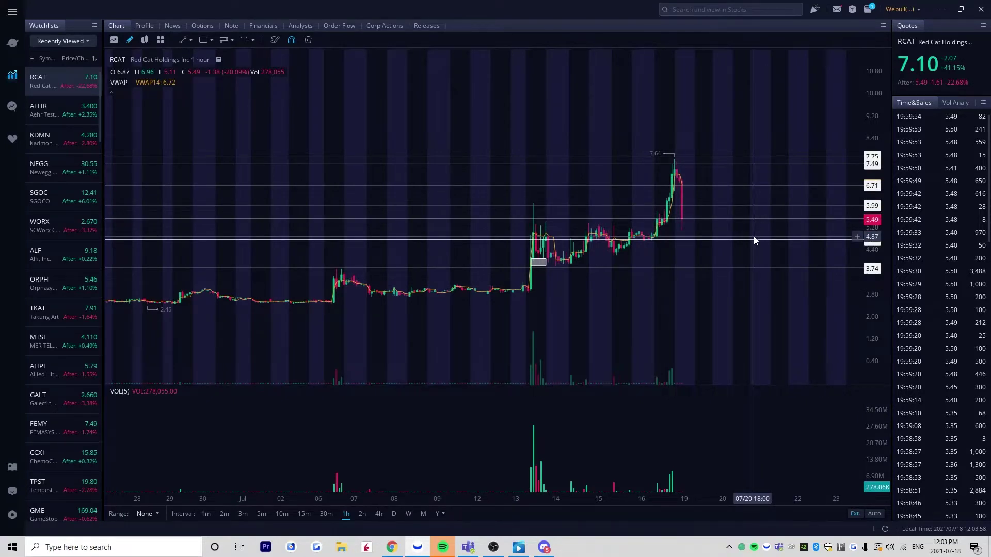
left_click(308, 40)
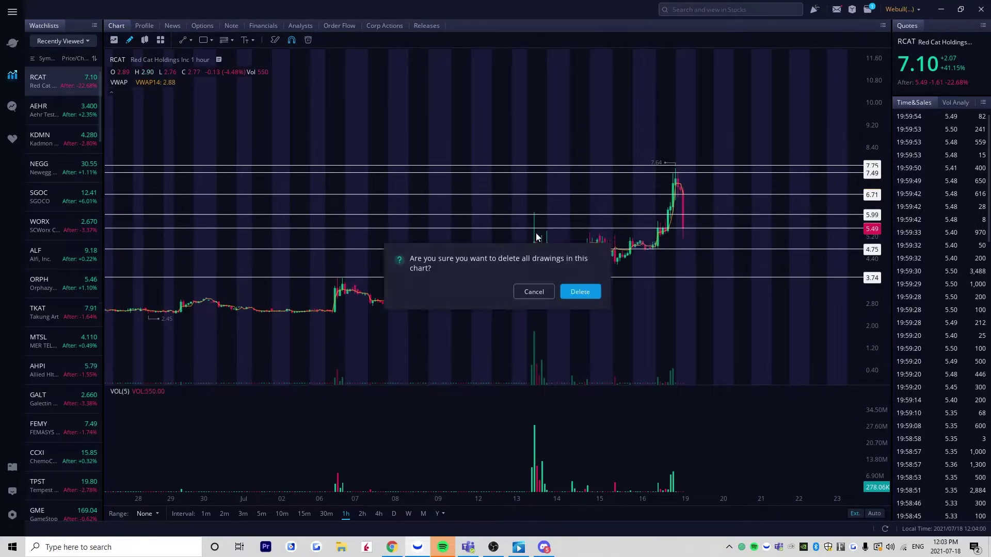
left_click(578, 291)
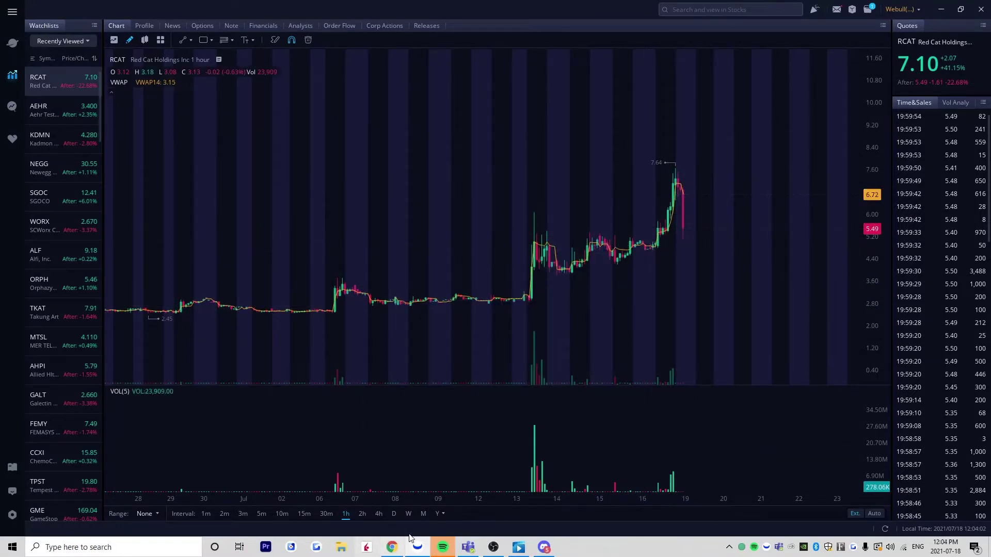
Set the RCAT chart to the weekly interval and rescale it around the 2020 to 2021 candles
left_click(423, 514)
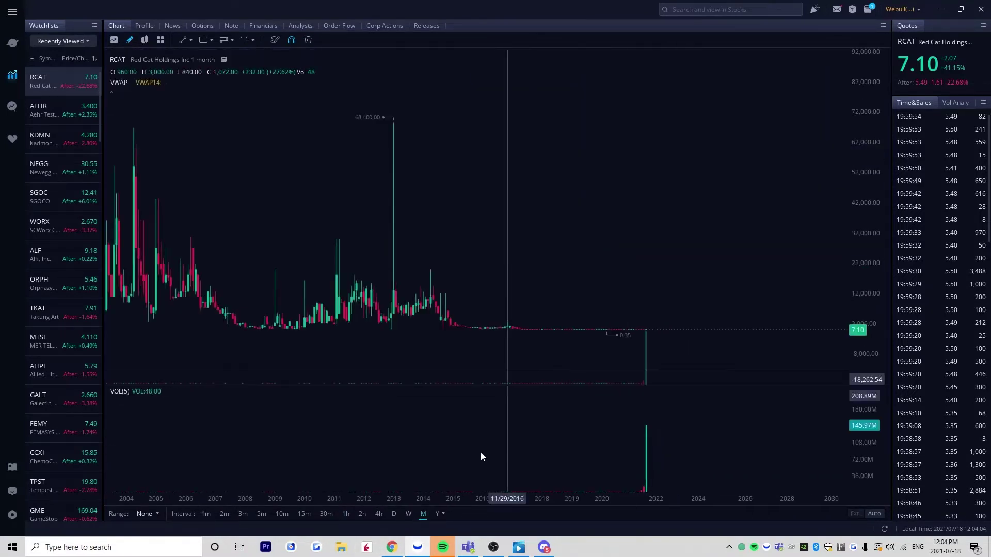
left_click(408, 514)
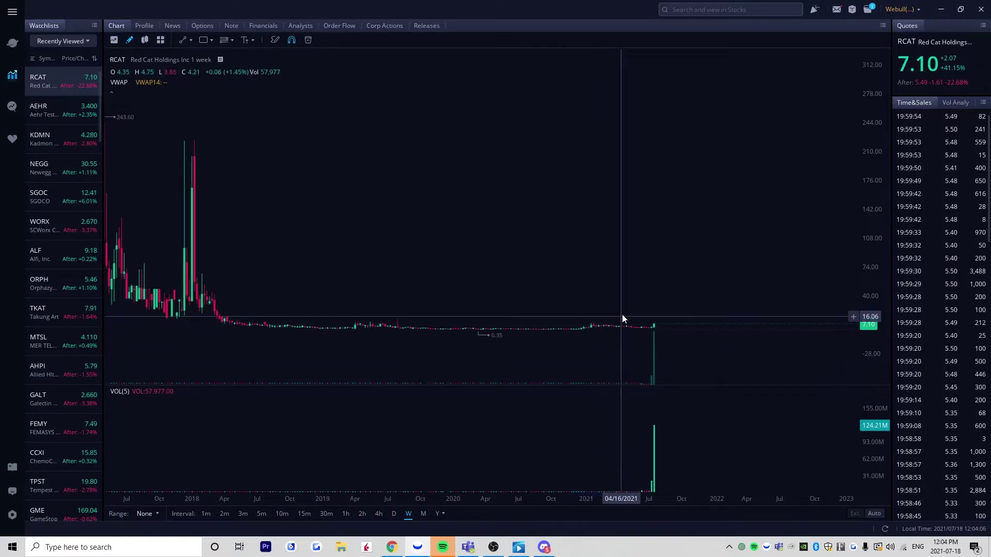
left_click_drag(621, 314, 622, 238)
left_click_drag(867, 228, 867, 397)
left_click_drag(719, 261, 723, 187)
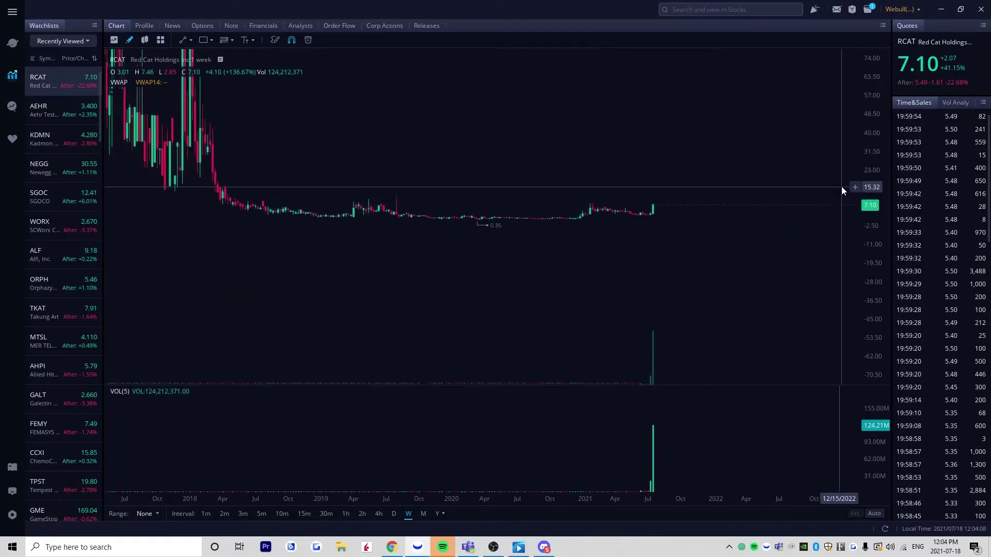
left_click_drag(870, 186, 886, 387)
left_click_drag(778, 183, 775, 237)
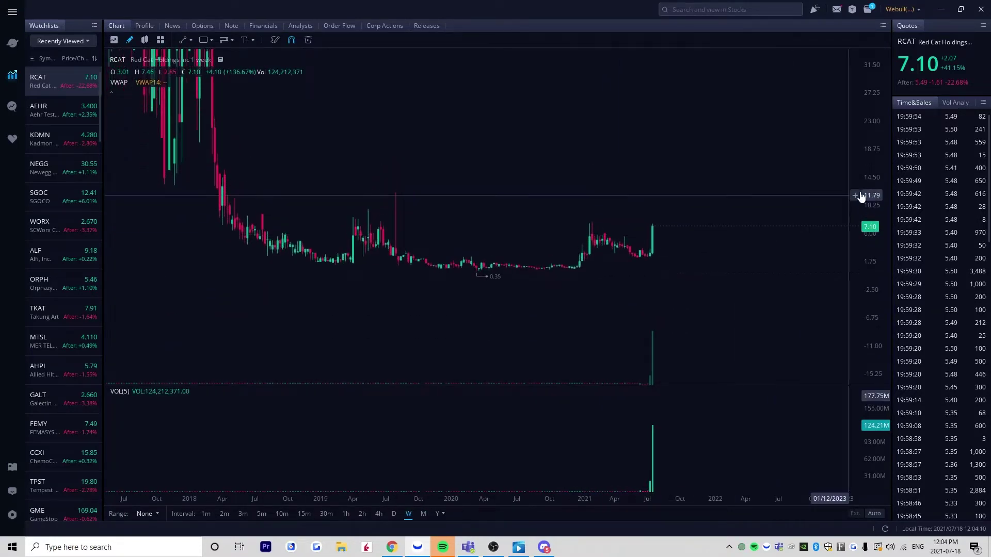
left_click_drag(860, 197, 877, 376)
scroll(681, 304, "up", 4)
left_click_drag(665, 292, 657, 252)
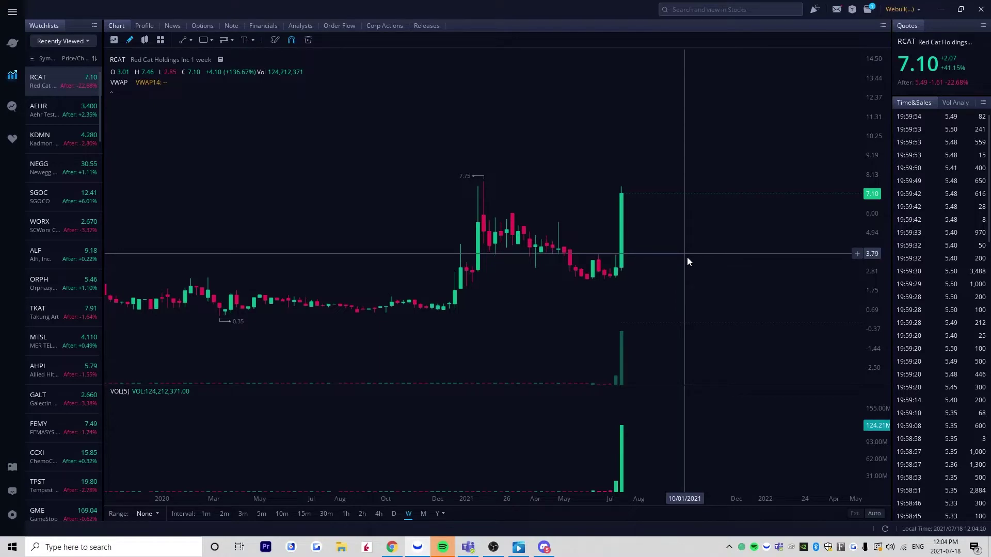
left_click(424, 514)
left_click(412, 511)
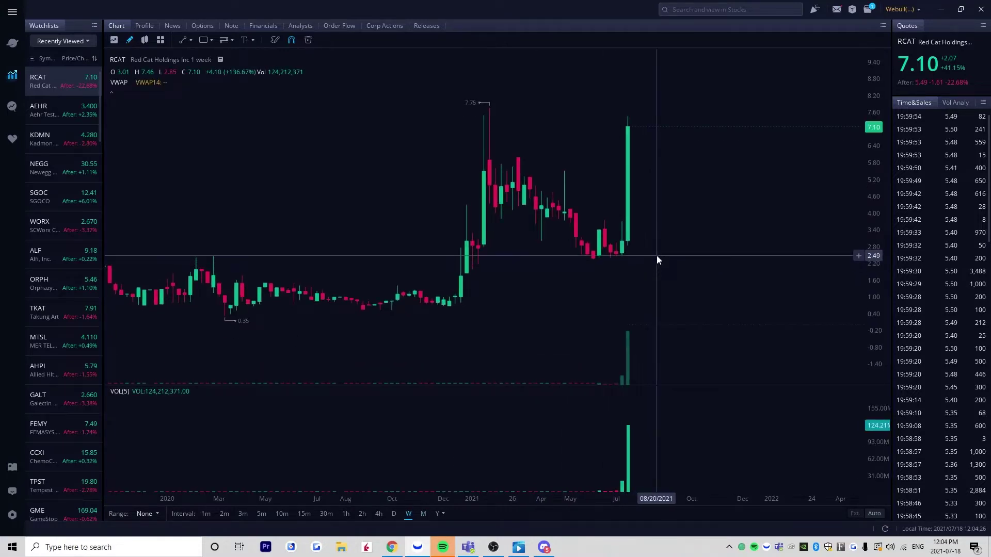
Draw a horizontal line at 3.70, on the high of the 07/09/2021 weekly candle
key("alt+h")
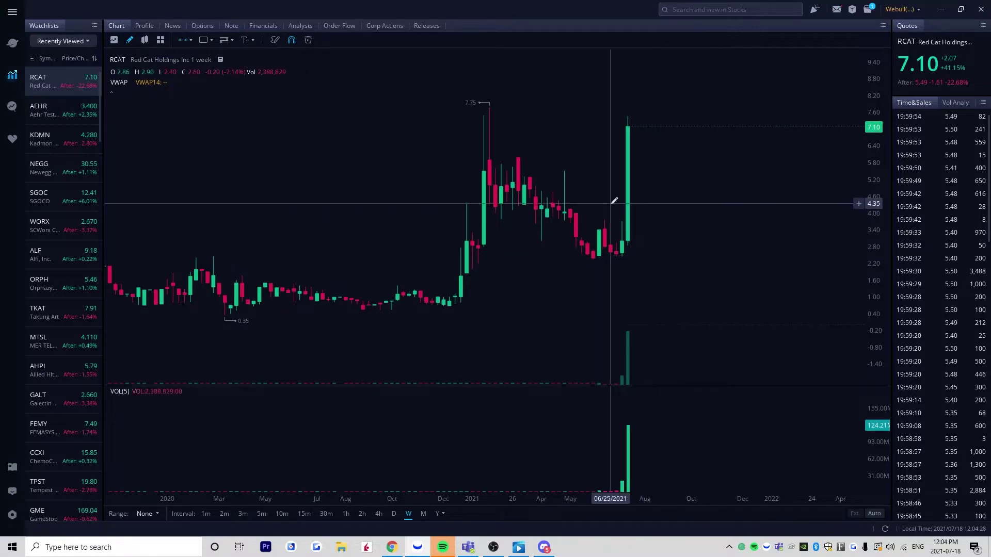
left_click(623, 222)
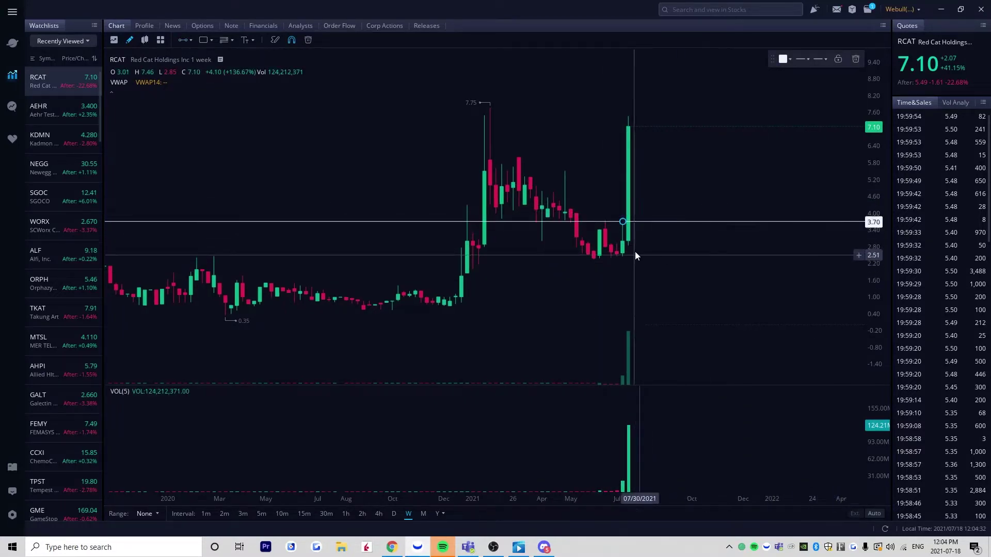
left_click(622, 240)
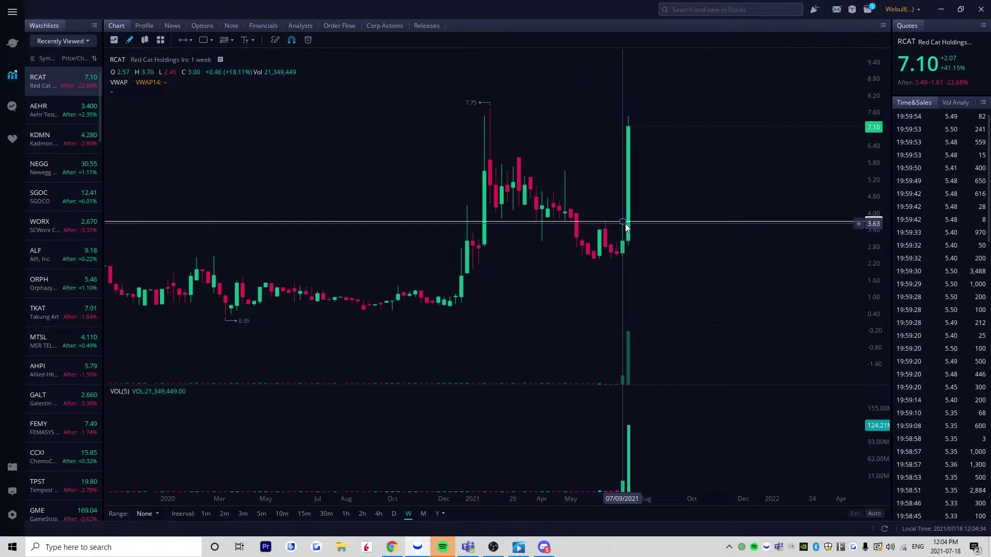
mouse_move(622, 221)
left_mouse_down()
mouse_move(628, 240)
mouse_move(619, 206)
mouse_move(622, 221)
left_mouse_up()
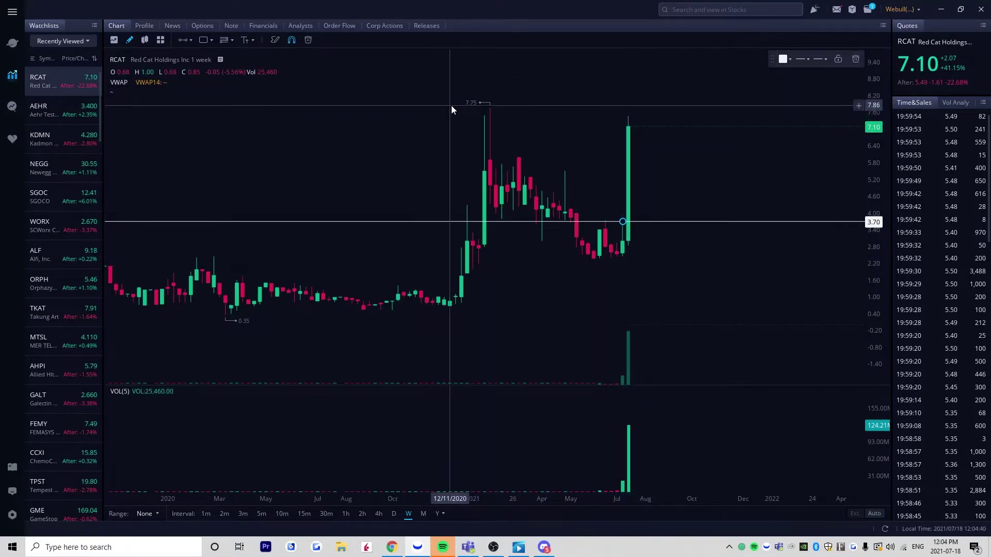
left_click(721, 190)
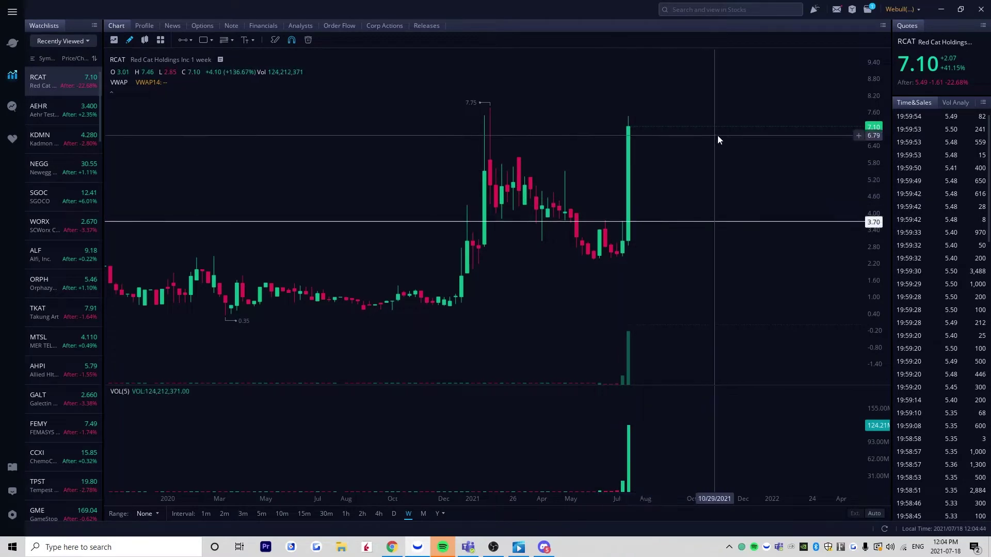
left_click(622, 221)
left_click(572, 258)
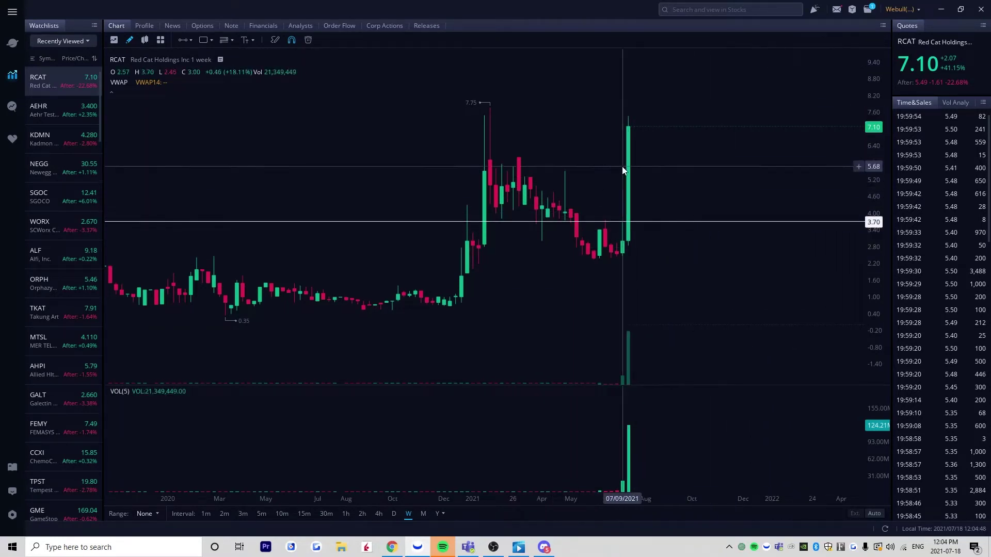
Add horizontal lines at 5.50 and 5.99, on the highs of the 04/30/2021 and 03/05/2021 weekly candles
left_click(565, 162)
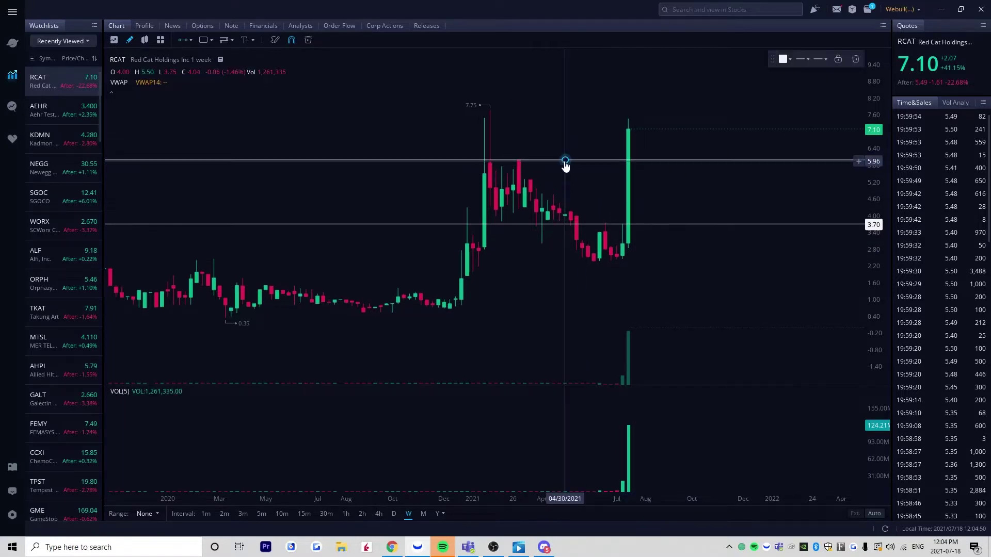
left_click_drag(566, 162, 566, 174)
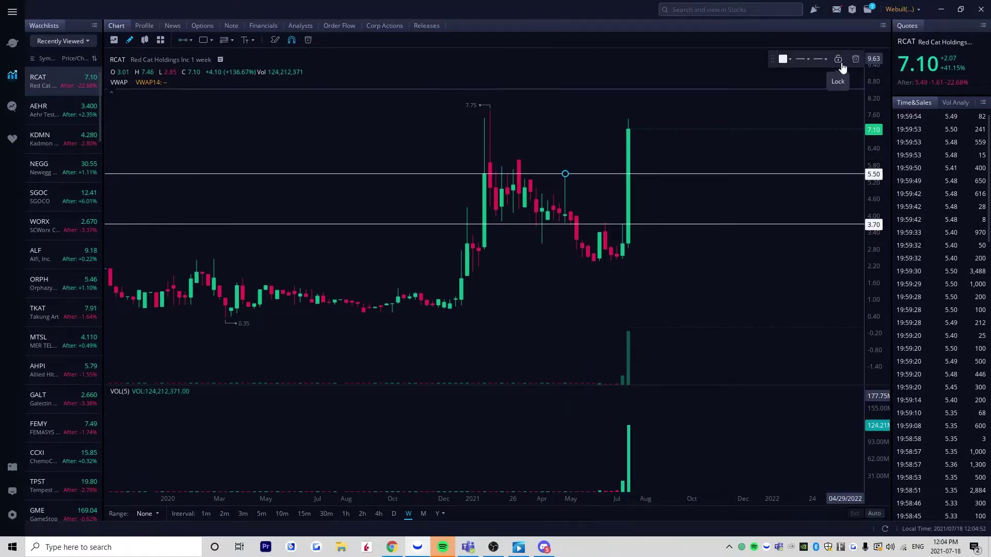
left_click(495, 142)
left_click(518, 160)
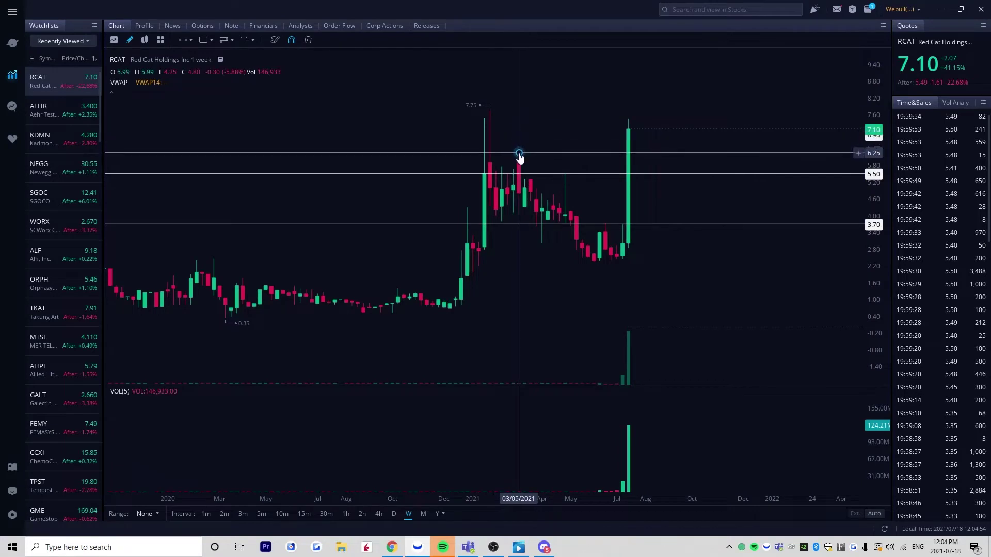
left_click(585, 136)
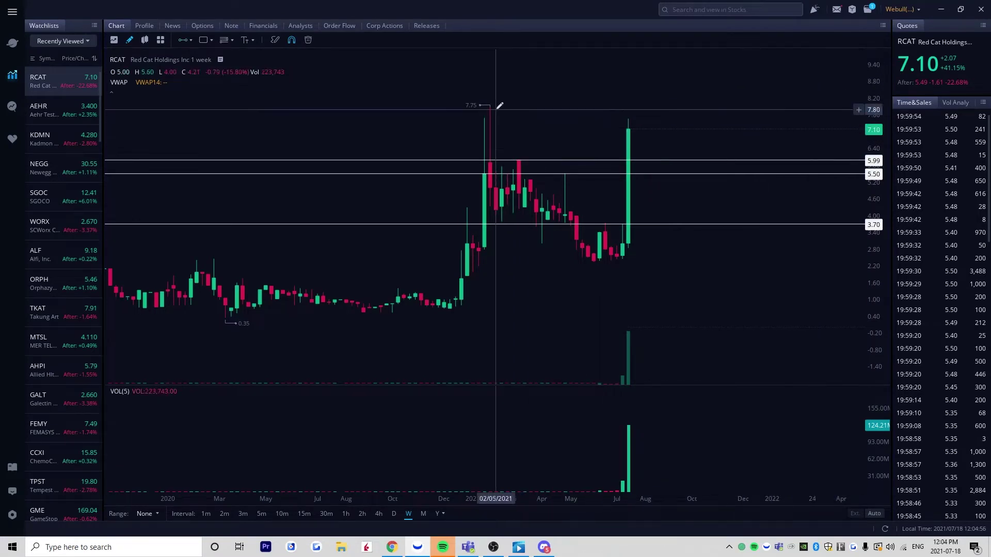
Add a horizontal line at 7.75, on the early-2021 peak
left_click(492, 111)
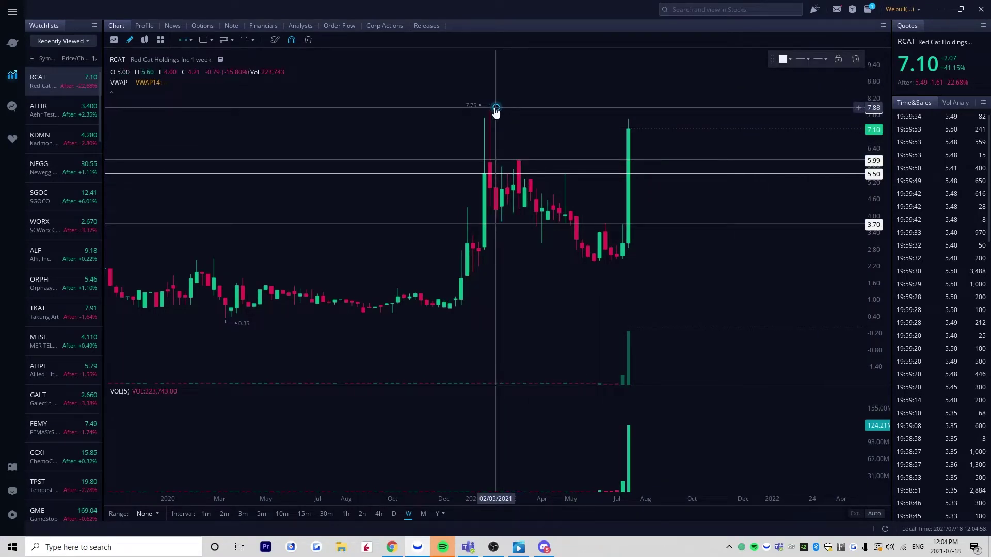
left_click(558, 147)
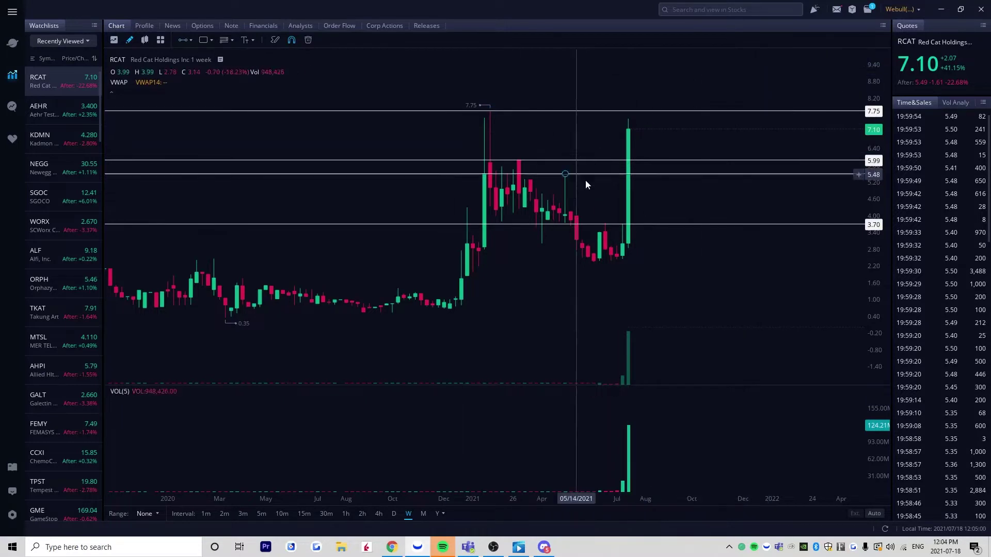
left_click(622, 224)
Try horizontal lines at 4.42 and 4.75 on the April 2021 weekly candles, and delete both
left_click_drag(873, 219, 874, 195)
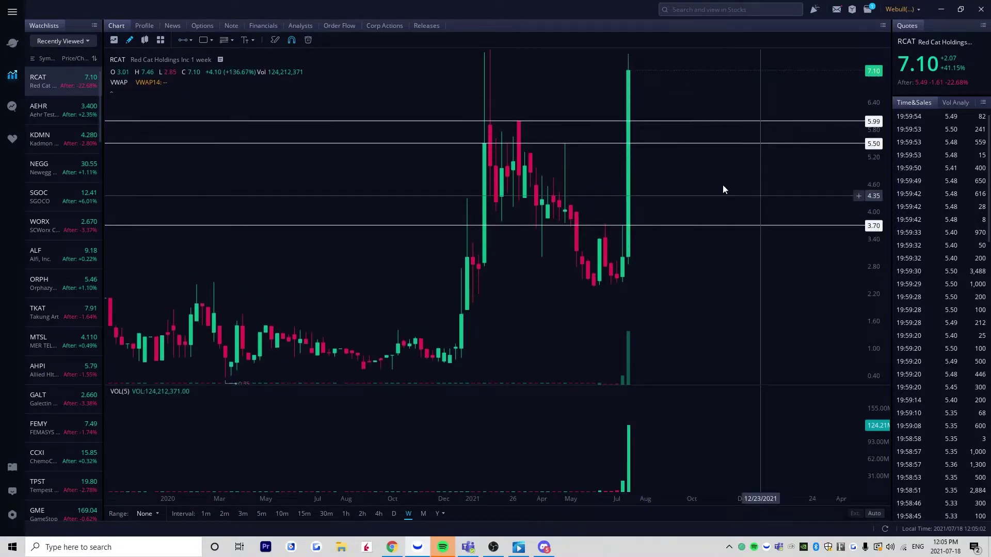
left_click_drag(722, 186, 682, 227)
scroll(578, 223, "up", 3)
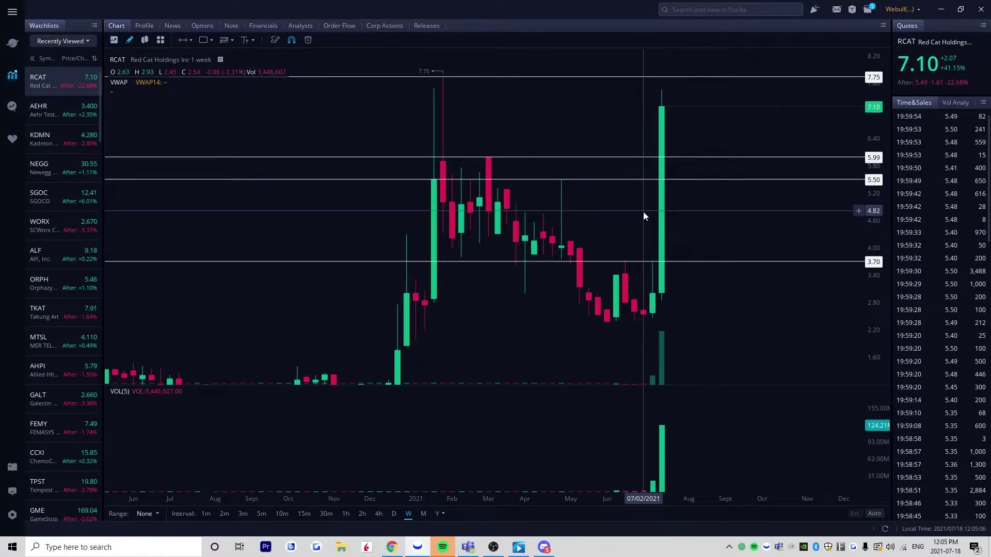
left_click(553, 229)
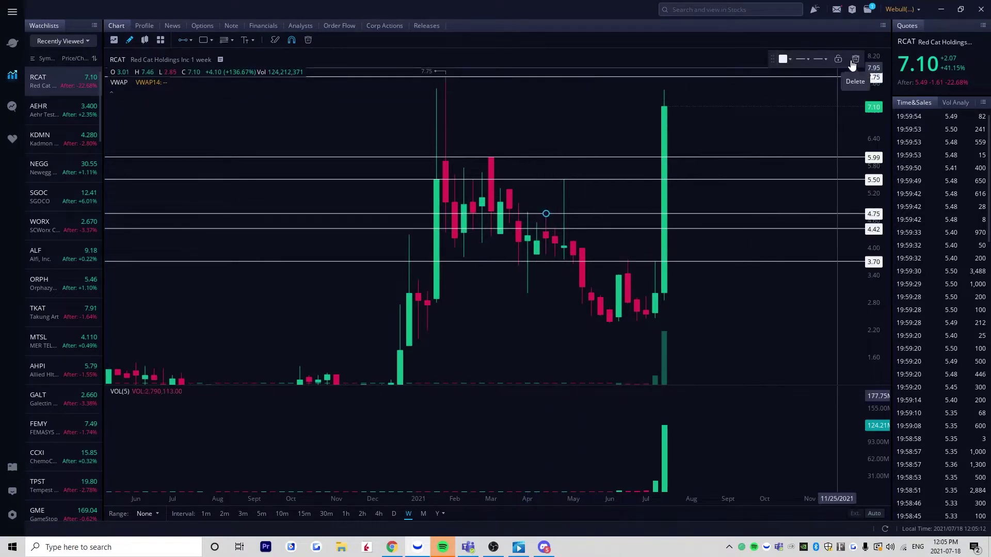
left_click(855, 59)
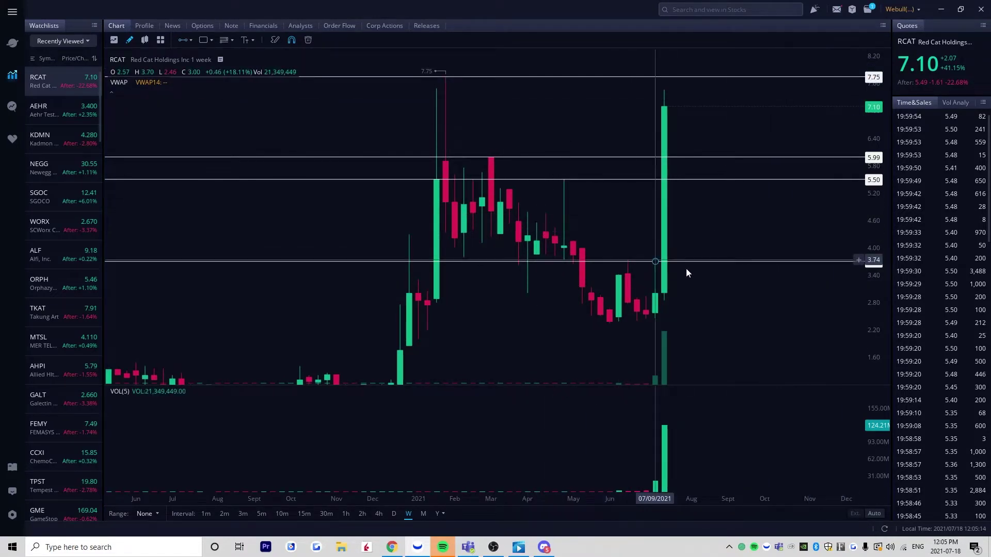
Switch the RCAT chart to the daily interval
scroll(687, 268, "down", 2)
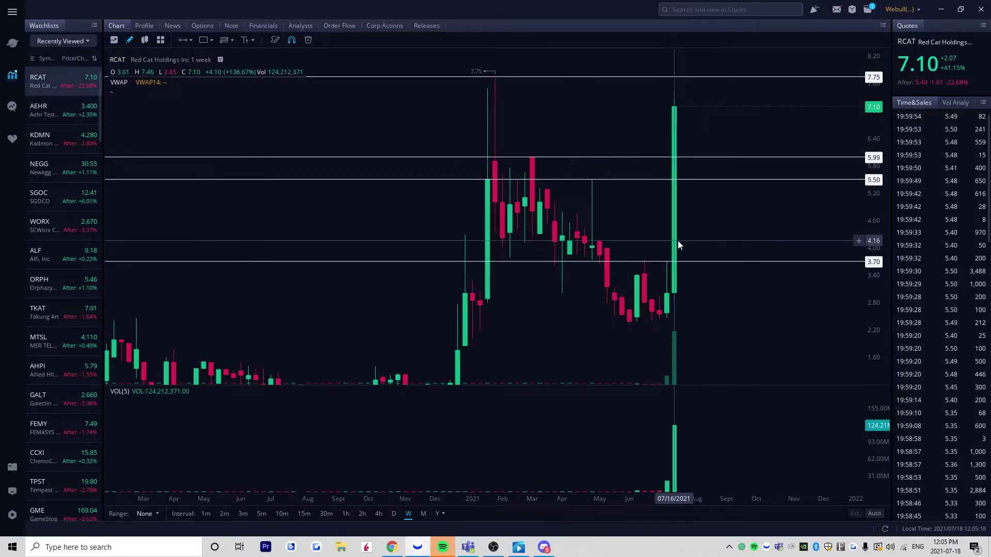
left_click(402, 513)
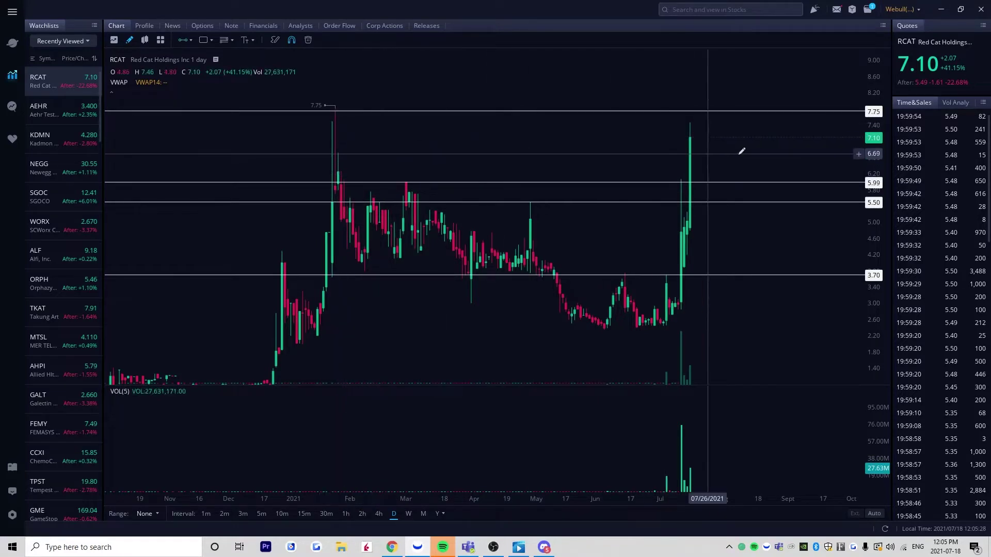
Add a horizontal line at 6.71 on the high of the daily candle just after the early-2021 peak
left_click(338, 153)
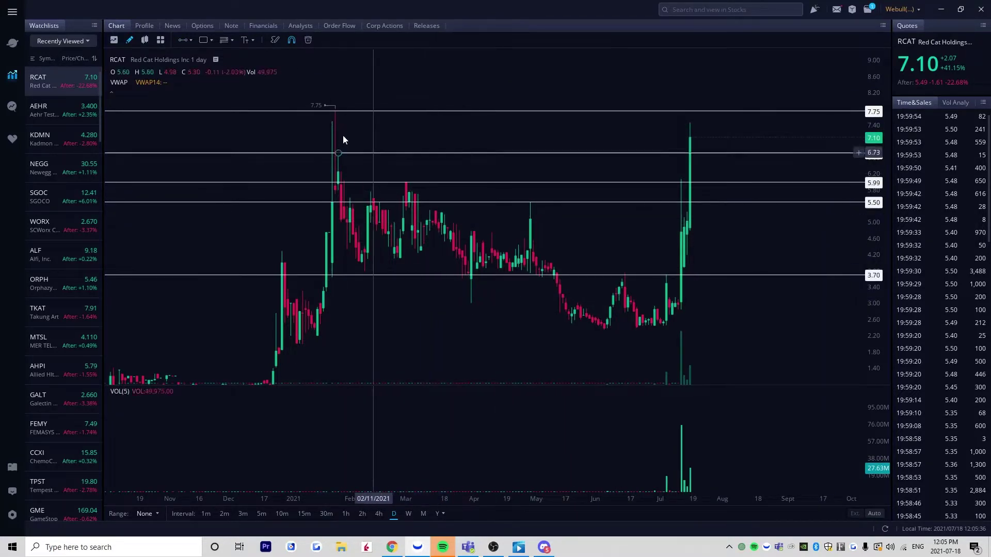
left_click_drag(608, 230, 721, 225)
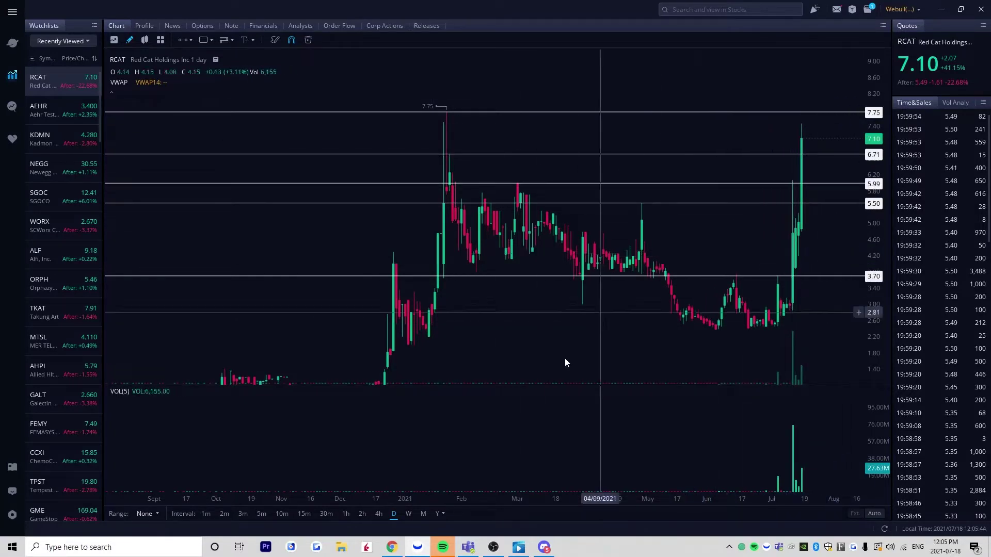
Switch the chart to the weekly interval and rescale the price axis until the drawn levels and recent candles are readable
left_click(409, 513)
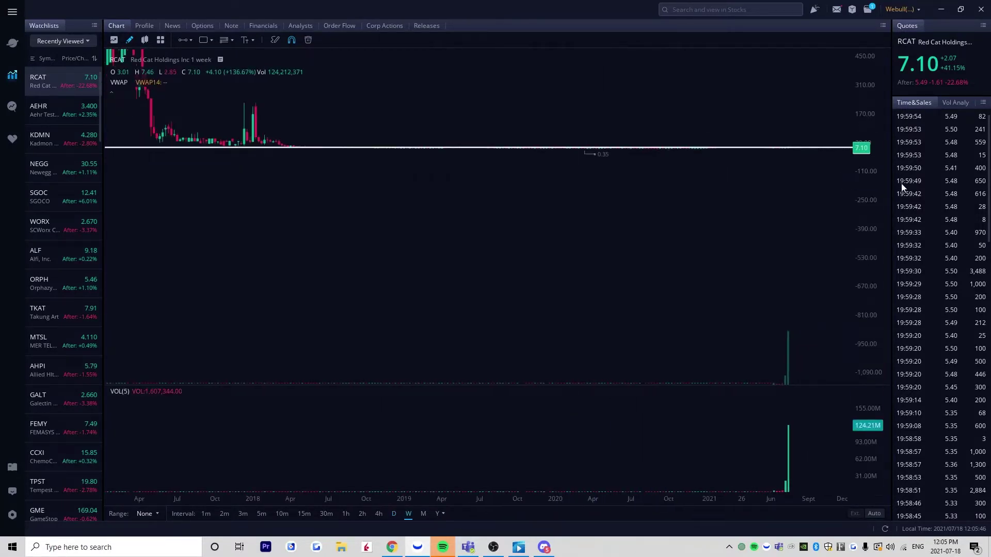
left_click_drag(863, 168, 861, 336)
left_click_drag(635, 144, 636, 169)
left_click_drag(880, 157, 860, 187)
left_click_drag(867, 253, 866, 94)
left_click_drag(793, 93, 790, 271)
left_click_drag(880, 325, 877, 206)
left_click_drag(808, 245, 710, 247)
left_click_drag(869, 187, 867, 88)
left_click_drag(746, 202, 710, 231)
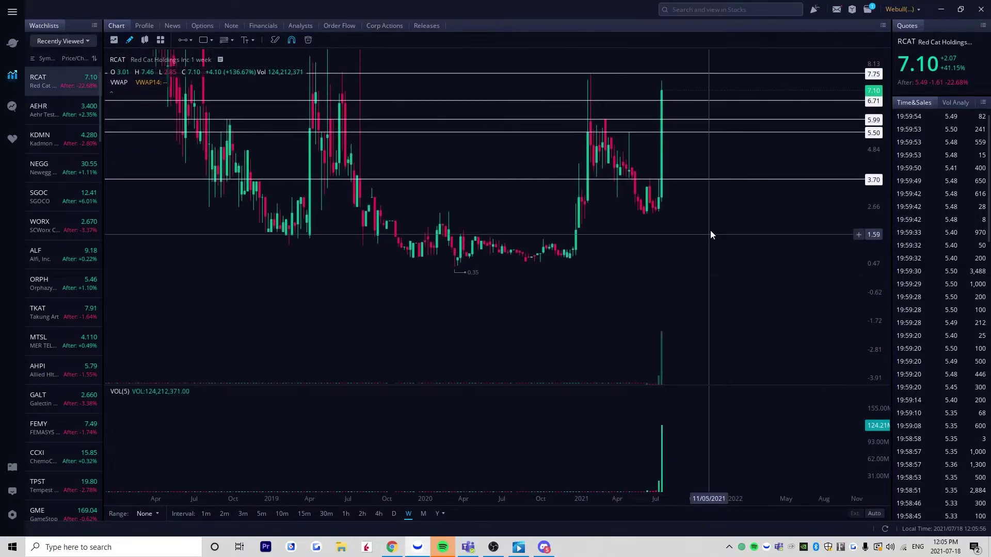
Add a horizontal line at 4.75 on the highs of the April 2021 weekly candles
scroll(704, 222, "up", 4)
left_click(531, 153)
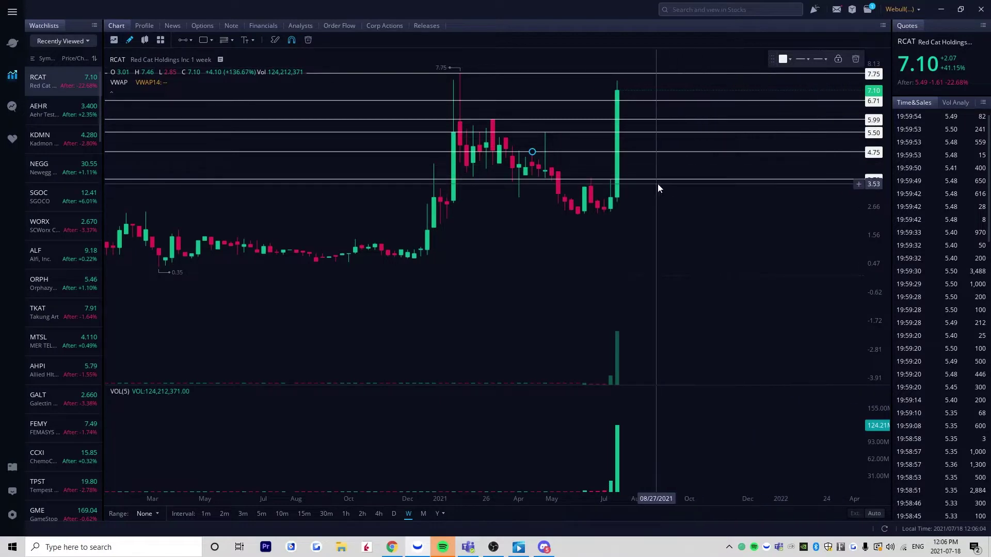
left_click_drag(641, 171, 643, 189)
left_click_drag(877, 211, 877, 198)
left_click_drag(645, 177, 646, 221)
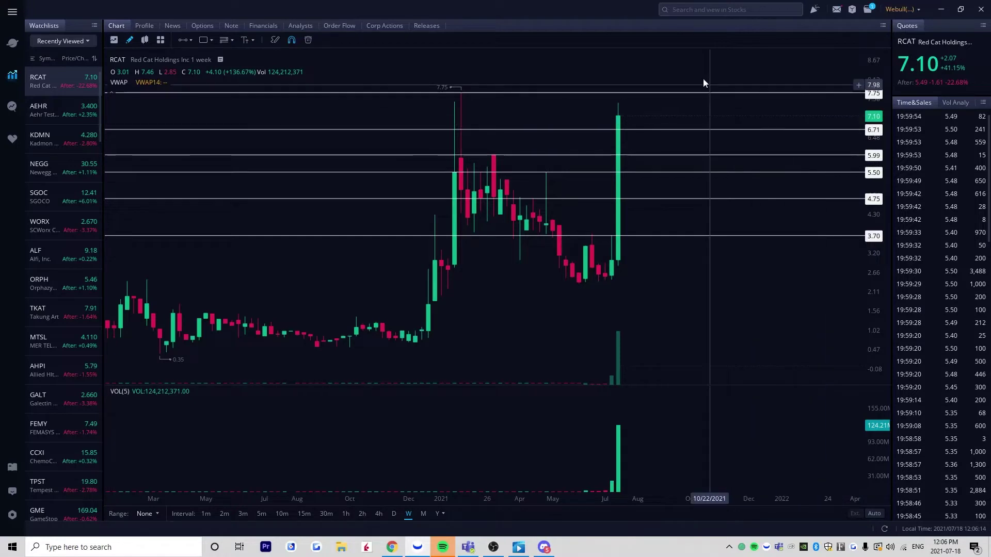
Switch the chart to the 5-minute interval and bring the 07/13 morning run-up into close view
left_click(262, 514)
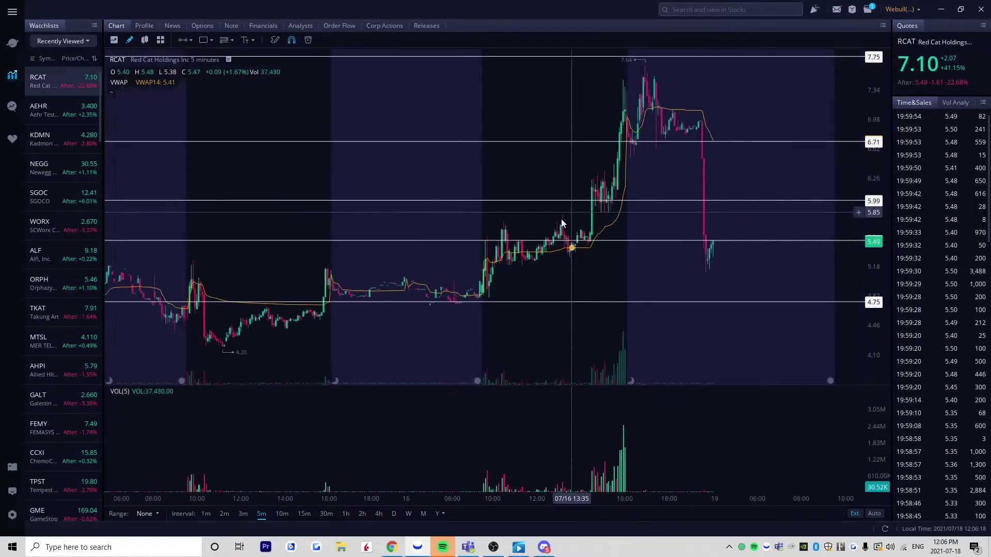
scroll(561, 220, "down", 3)
left_click_drag(331, 279, 645, 241)
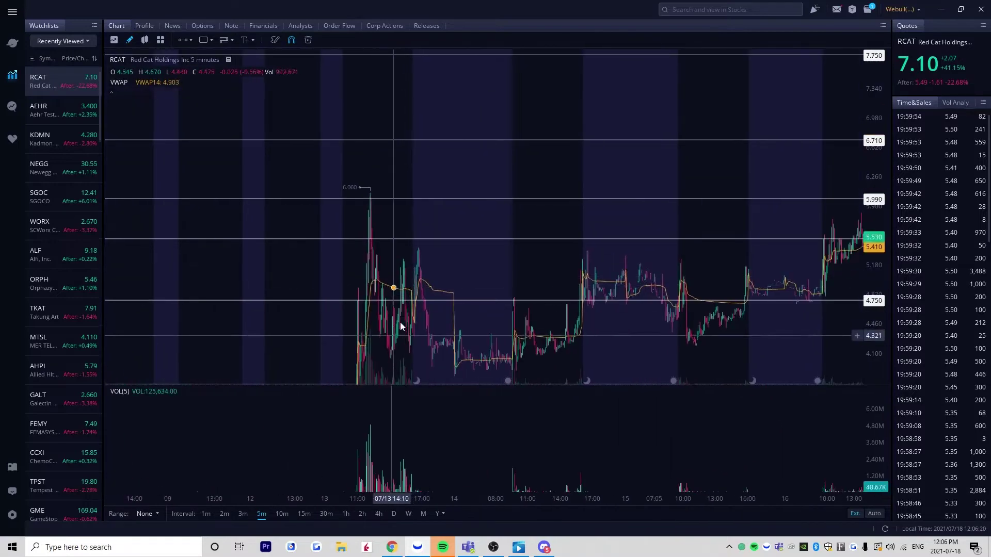
left_click_drag(401, 322, 483, 306)
scroll(357, 233, "up", 5)
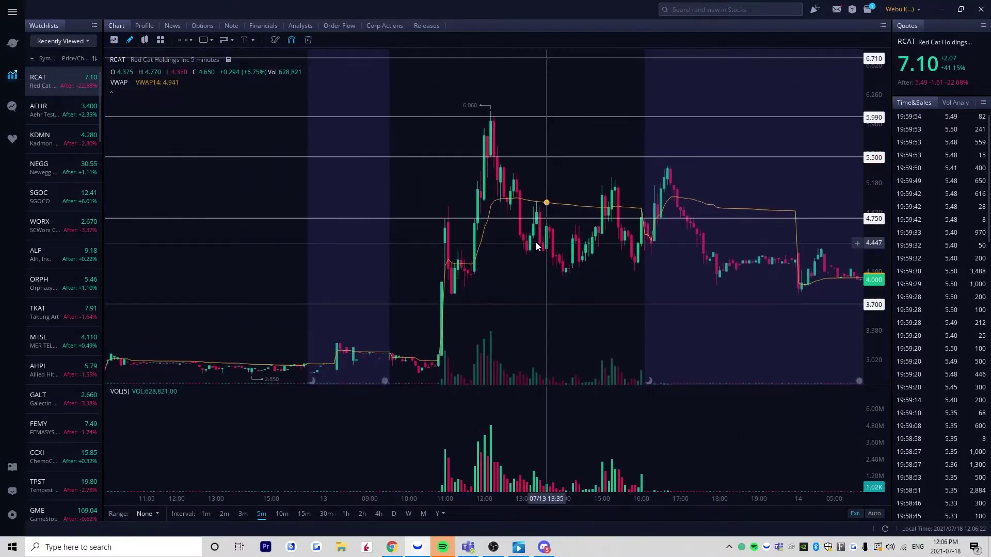
scroll(707, 227, "down", 1)
scroll(707, 227, "down", 1)
left_click_drag(707, 227, 446, 255)
scroll(504, 269, "down", 4)
left_click_drag(626, 264, 304, 258)
left_click_drag(673, 153, 531, 116)
left_click_drag(364, 217, 646, 169)
scroll(466, 259, "up", 6)
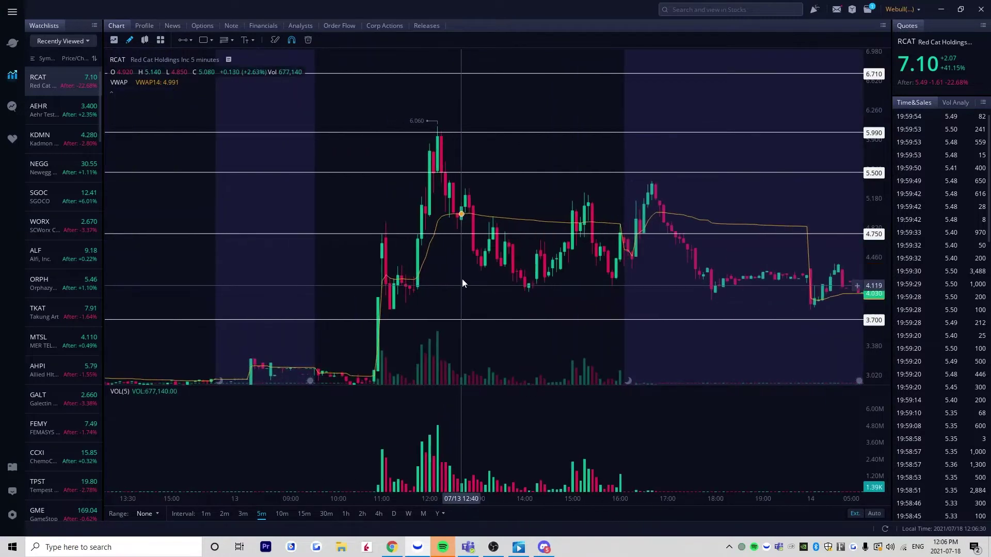
left_click_drag(414, 272, 451, 279)
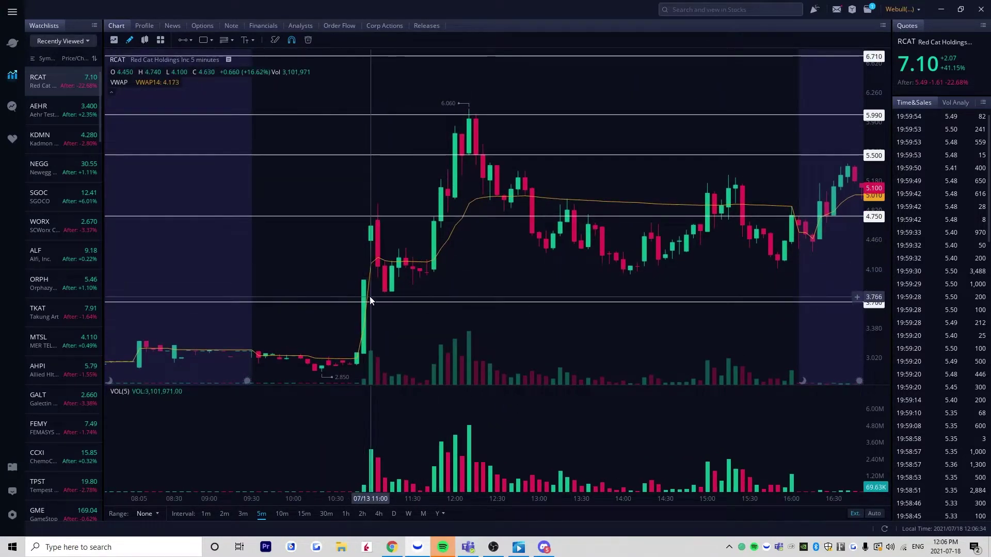
scroll(370, 300, "up", 2)
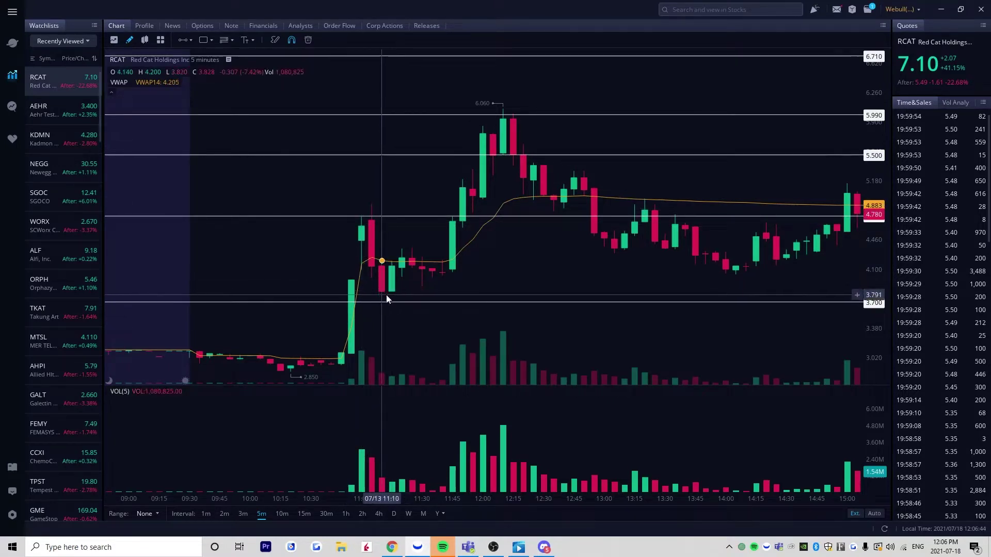
Draw a short line rising to the low of the 11:35 candle on 07/13 and give its upper end an arrowhead
left_click(422, 325)
left_click(433, 285)
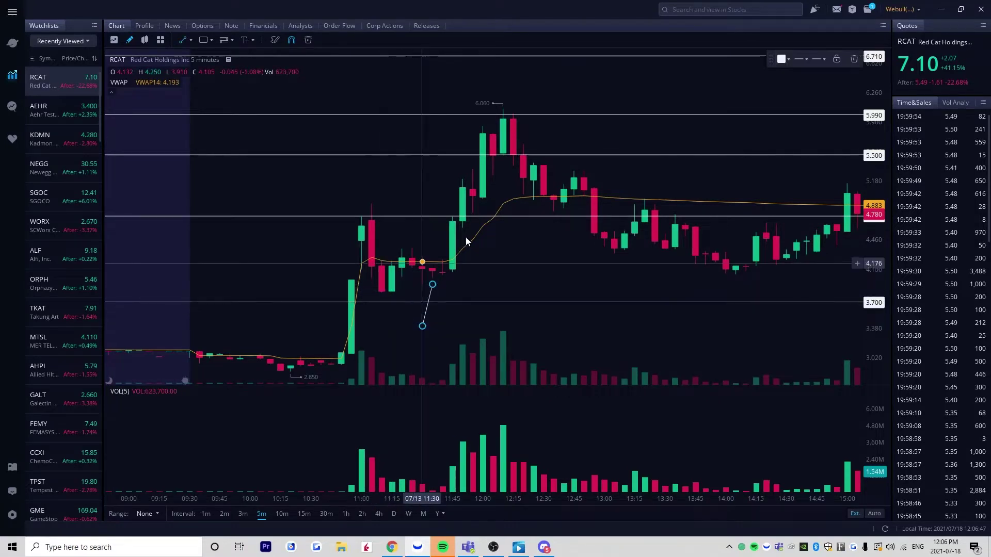
left_click(817, 58)
left_click(812, 133)
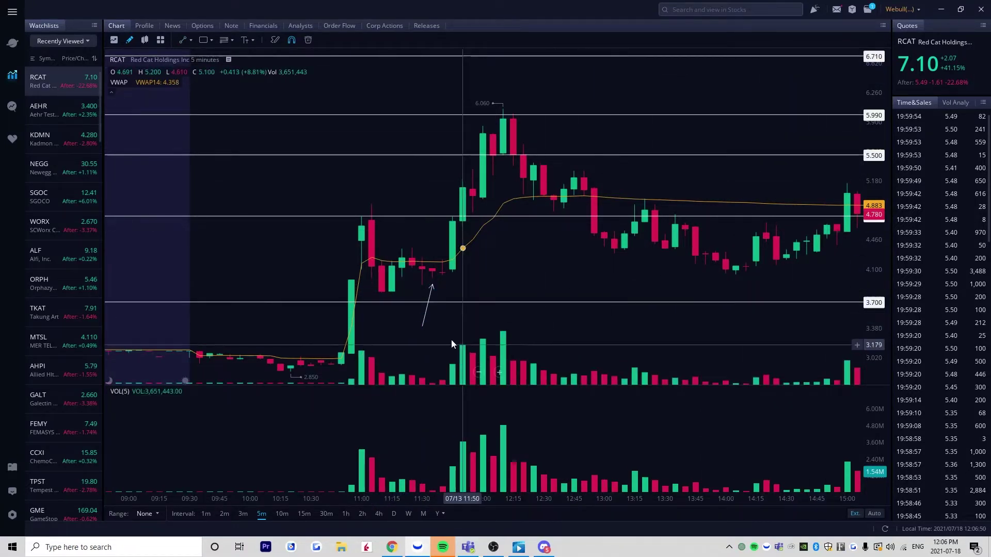
left_click(412, 332)
left_click(412, 339)
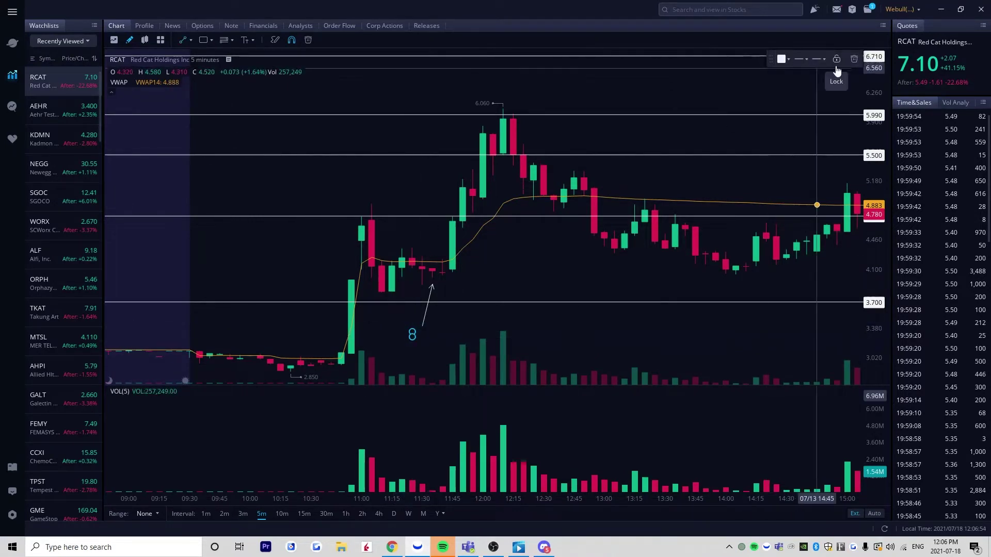
left_click(853, 59)
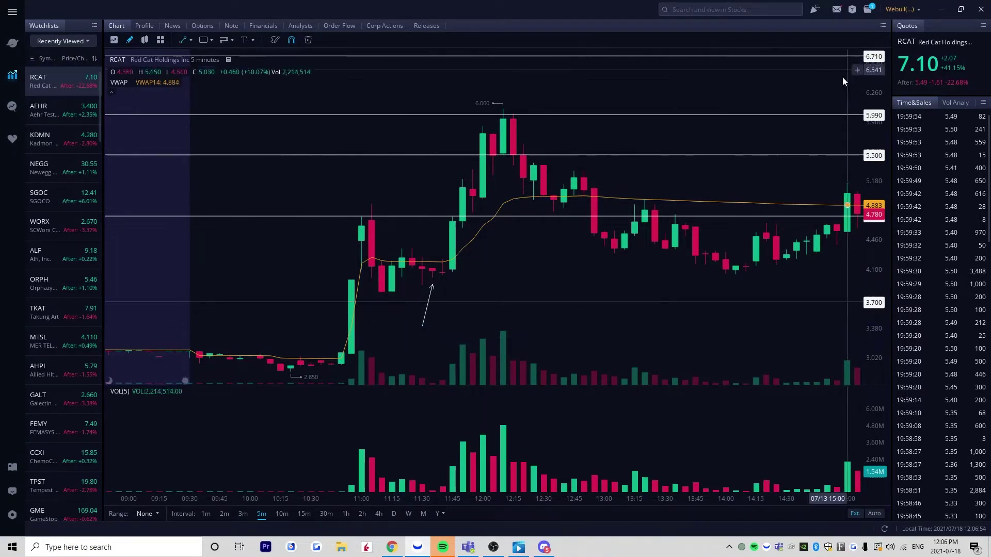
Add the text label "c" at the tail of the arrow below the 11:35 candle
left_click(434, 331)
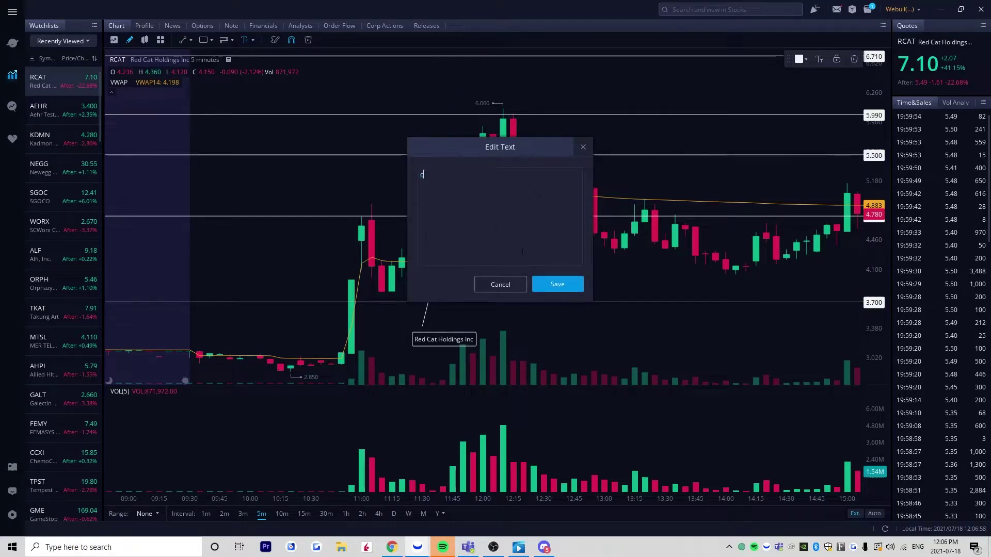
left_click(558, 286)
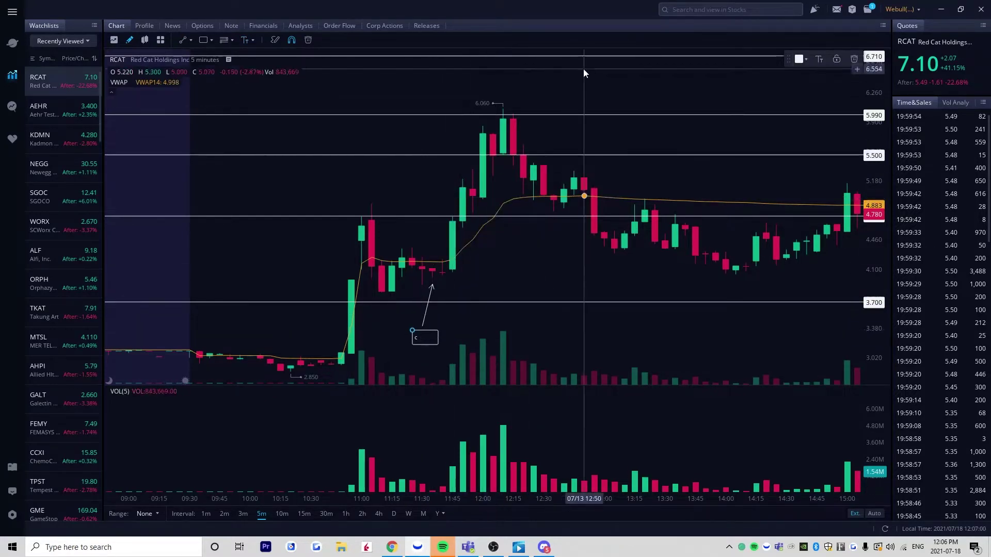
left_click_drag(509, 249, 510, 260)
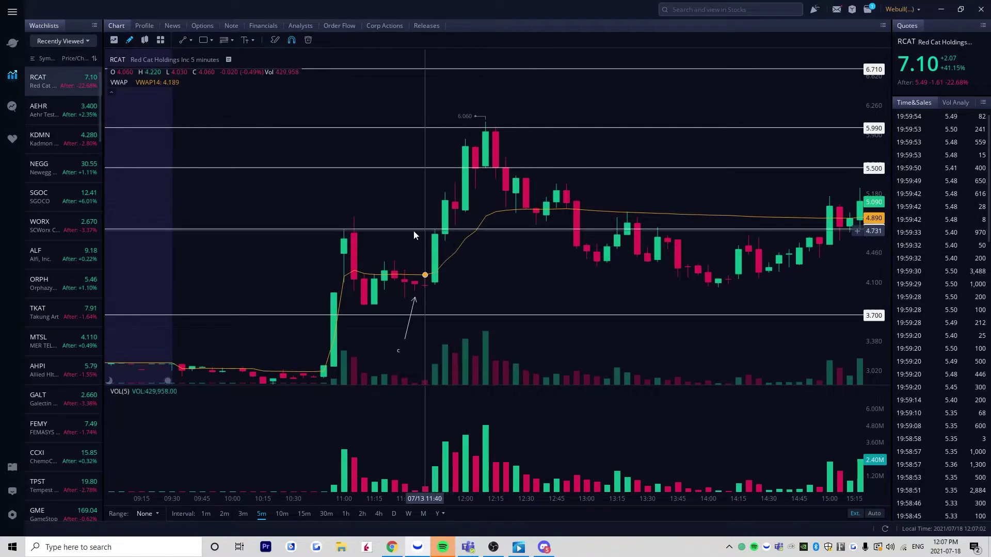
Switch the chart to the 3-minute interval and bring the labelled 07/13 run-up into close view
left_click(243, 514)
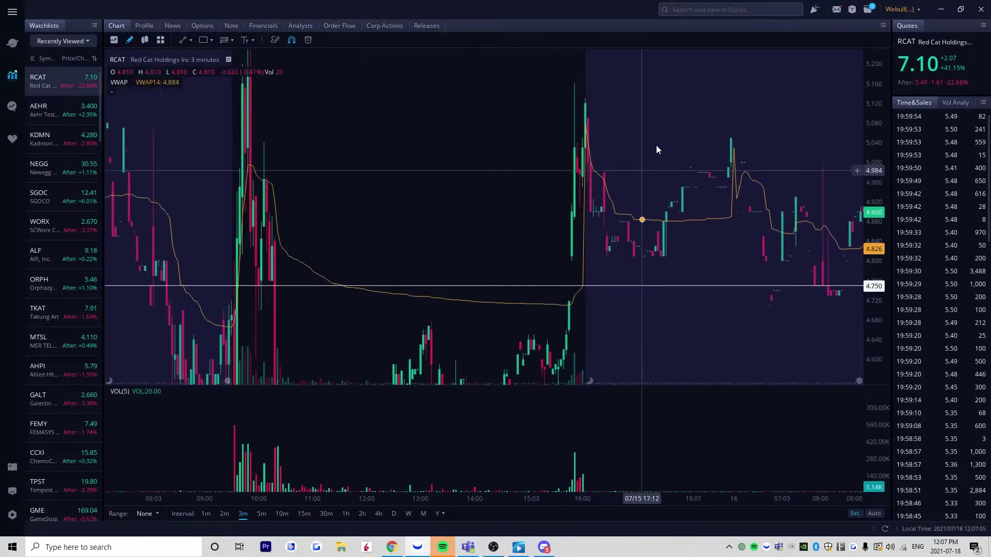
left_click_drag(657, 150, 691, 102)
scroll(524, 243, "down", 5)
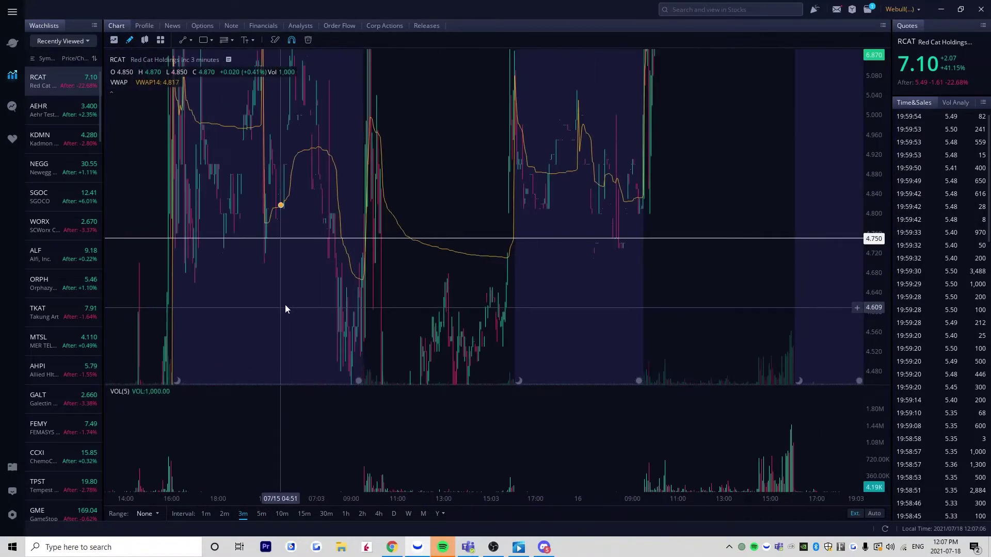
left_click_drag(285, 304, 400, 200)
left_click_drag(364, 246, 603, 246)
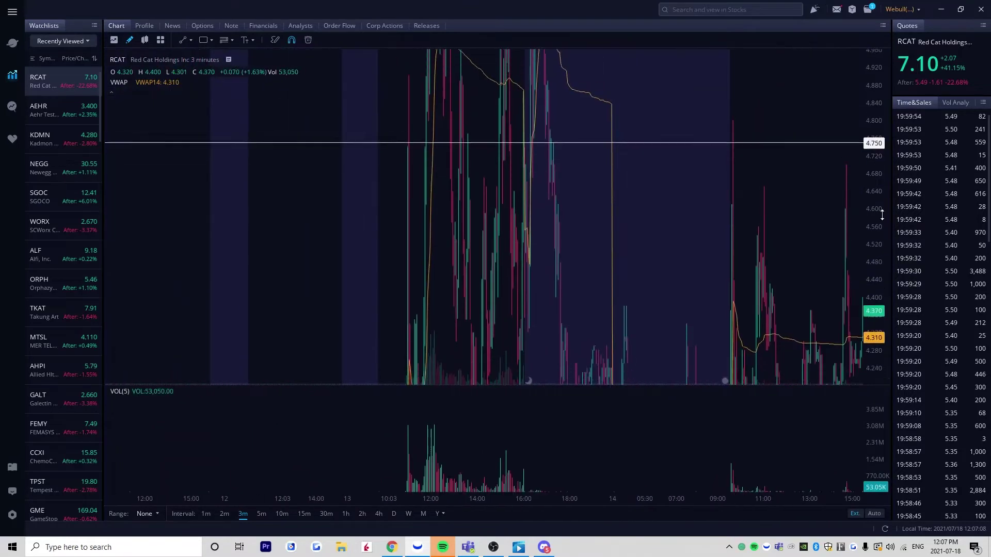
scroll(481, 264, "up", 5)
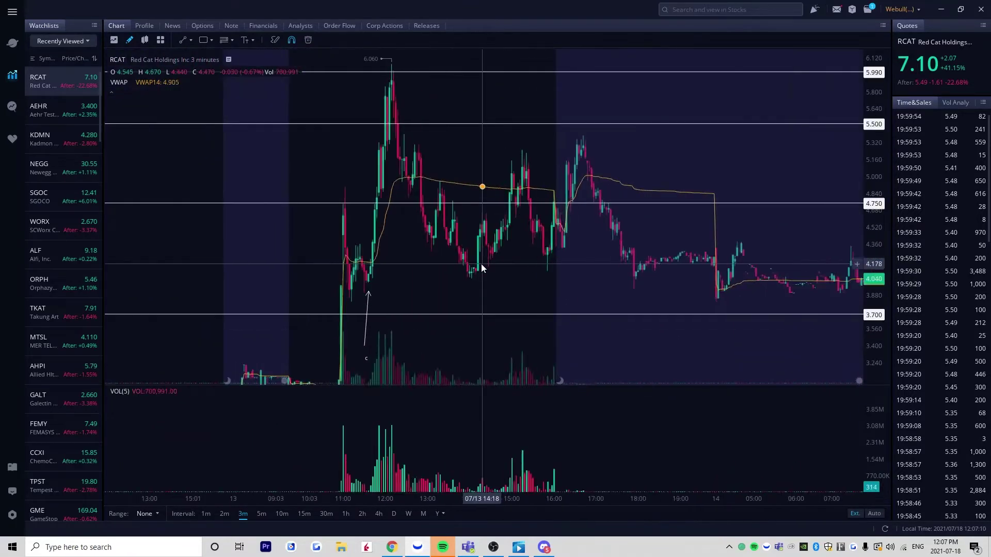
scroll(321, 274, "up", 3)
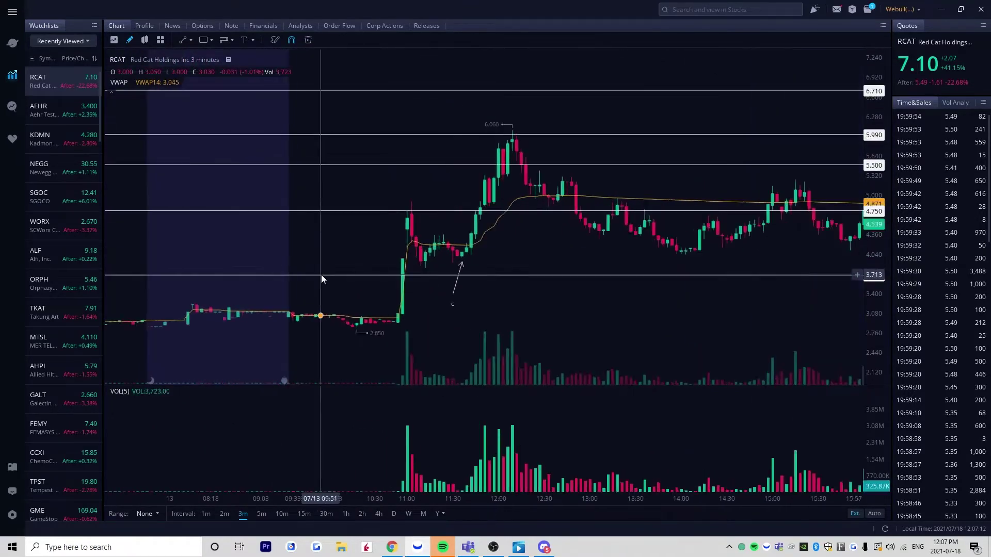
scroll(471, 335, "up", 2)
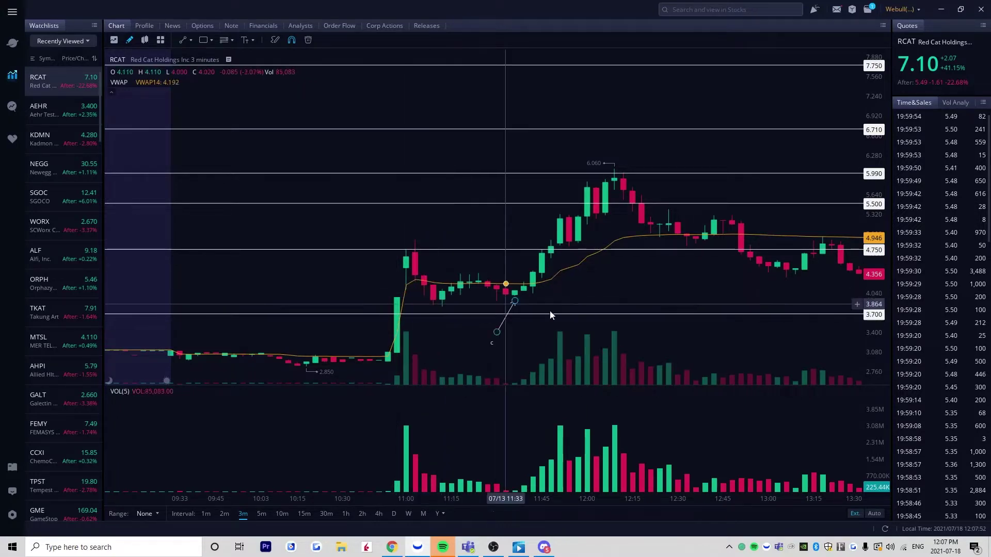
Draw a vertical line below the 11:09 candle on 07/13 and set its end style to an upward-pointing arrow
left_click(433, 332)
left_click(433, 305)
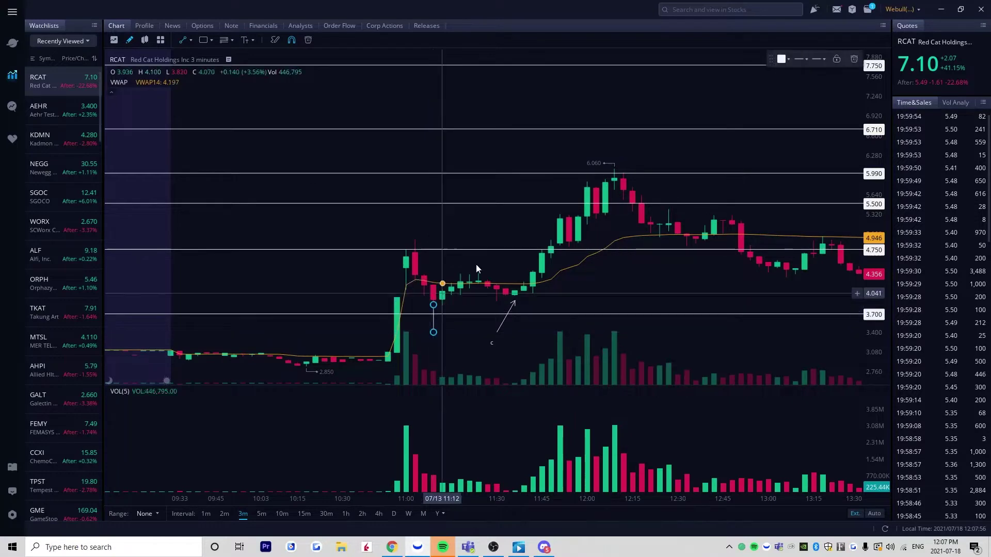
left_click(818, 59)
left_click(793, 100)
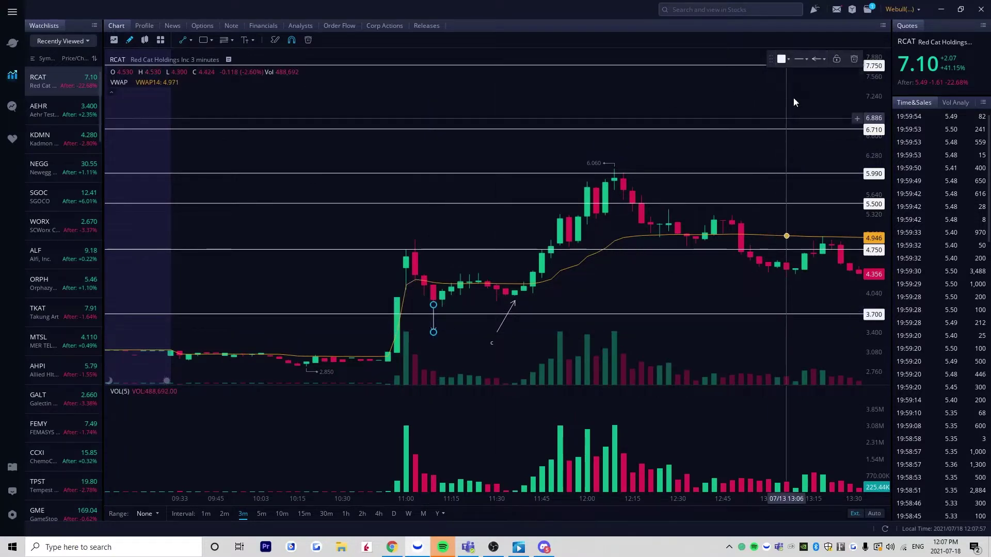
left_click(824, 59)
left_click(809, 134)
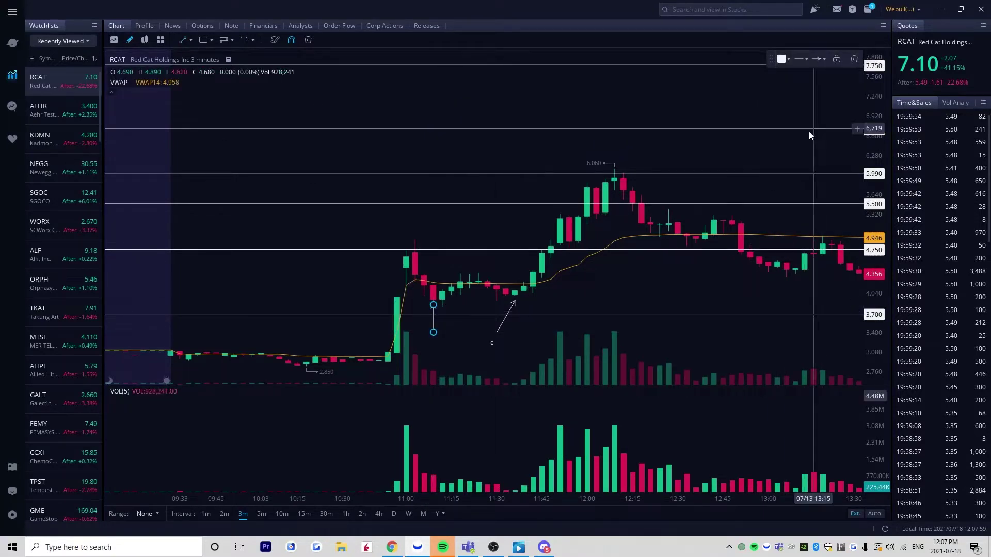
Try a short horizontal line under the 11:09 low, move it under the 11:30 low to compare them, and delete it
left_click(426, 308)
left_click(450, 309)
left_click_drag(448, 309, 524, 304)
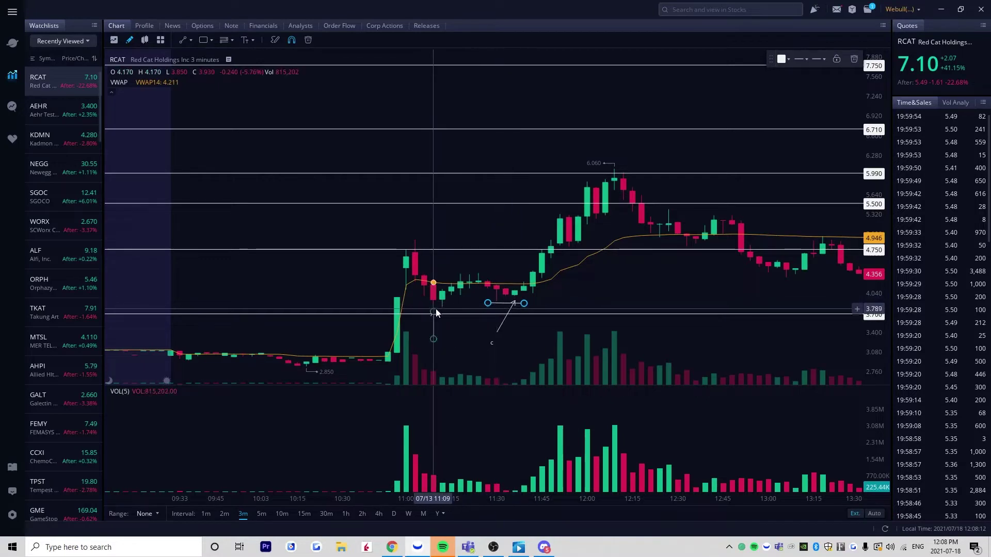
left_click(852, 61)
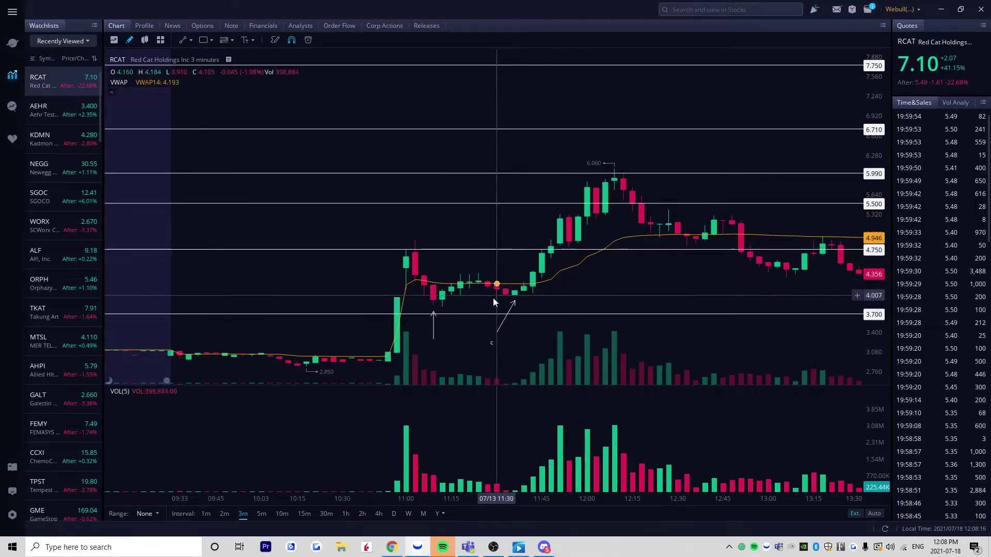
Draw a trend line from about 4.04 on the 11:36 candle of 07/13 up to the 12:00 candle
scroll(722, 269, "down", 2)
scroll(699, 276, "down", 1)
left_click_drag(692, 277, 576, 287)
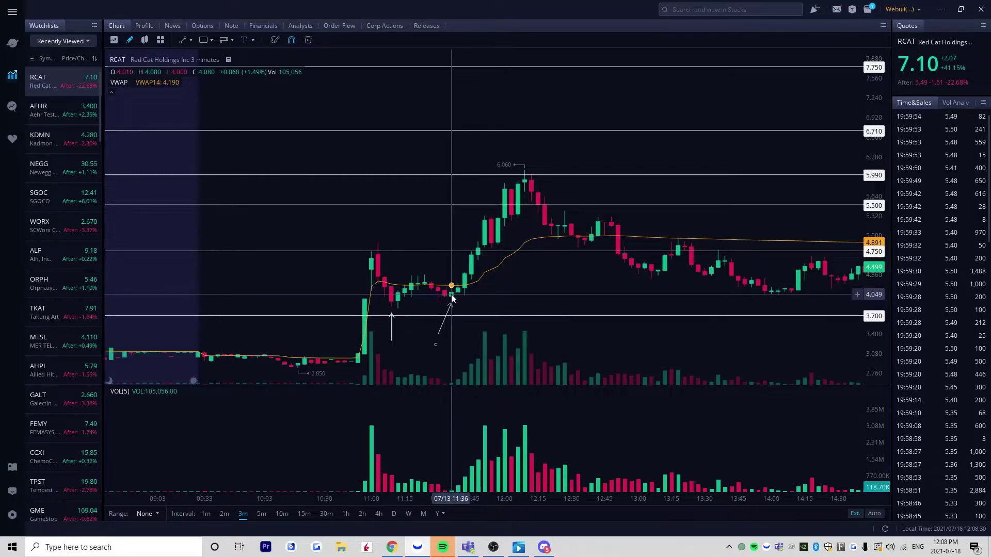
scroll(435, 305, "up", 2)
scroll(436, 307, "up", 2)
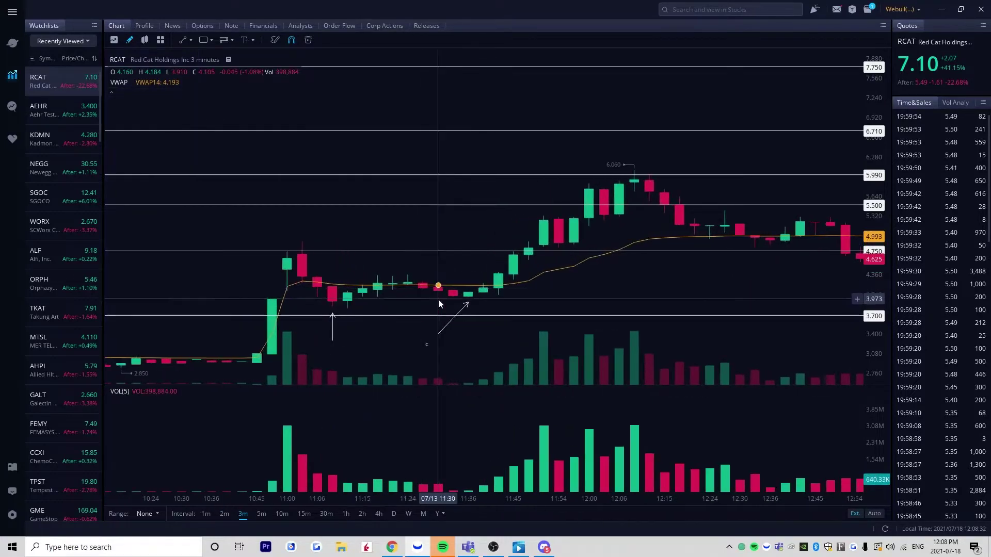
scroll(445, 294, "down", 1)
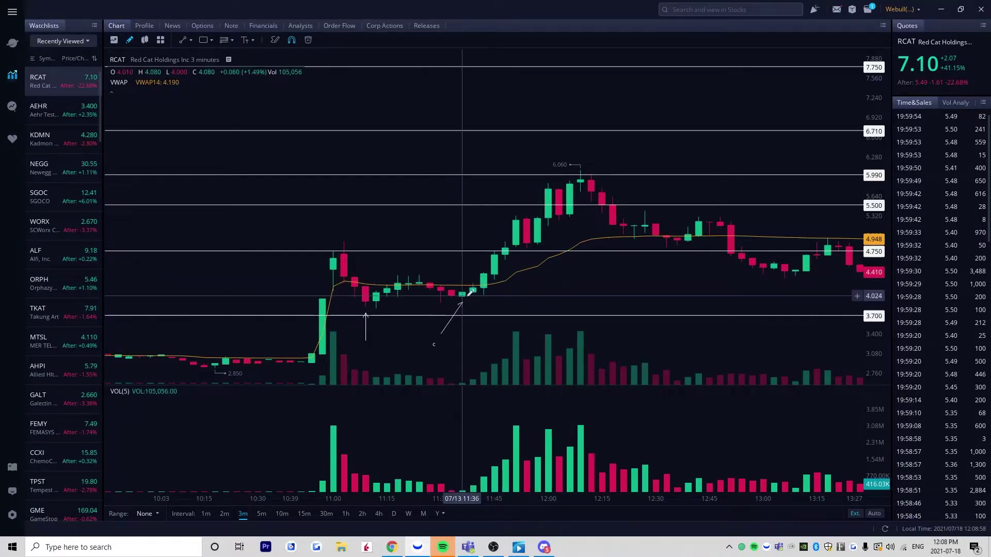
left_click(463, 295)
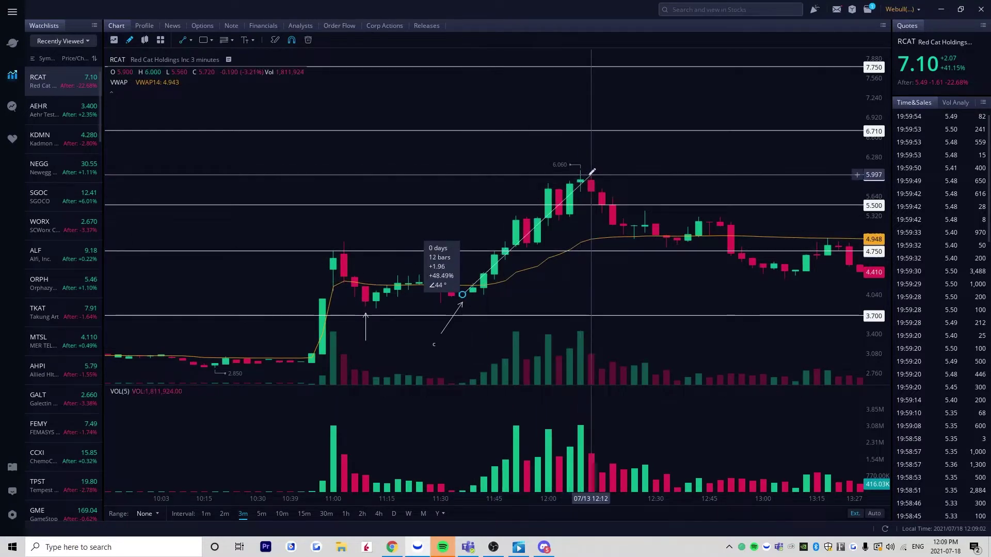
left_click(549, 194)
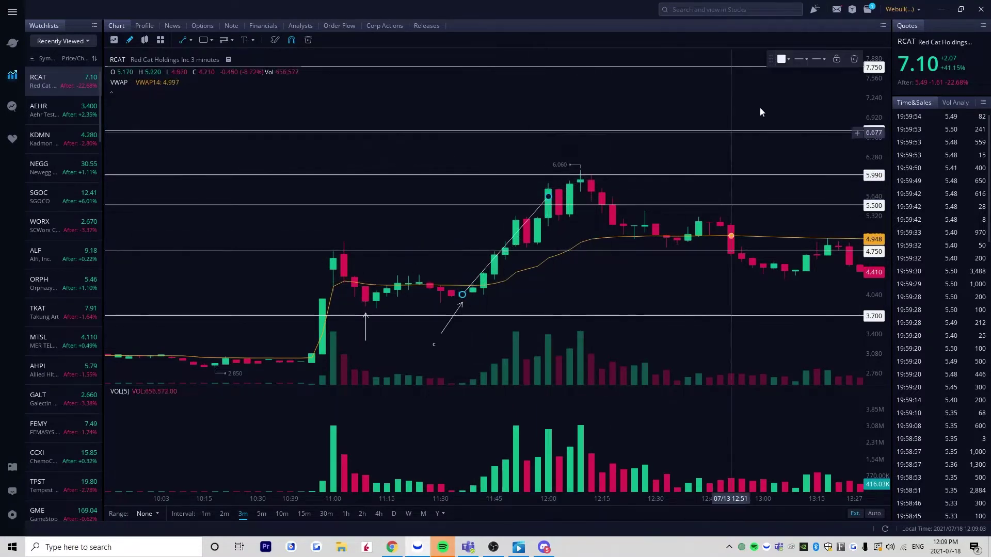
Delete the trend line running from the 11:36 candle up to the 12:00 candle of 07/13
left_click(858, 63)
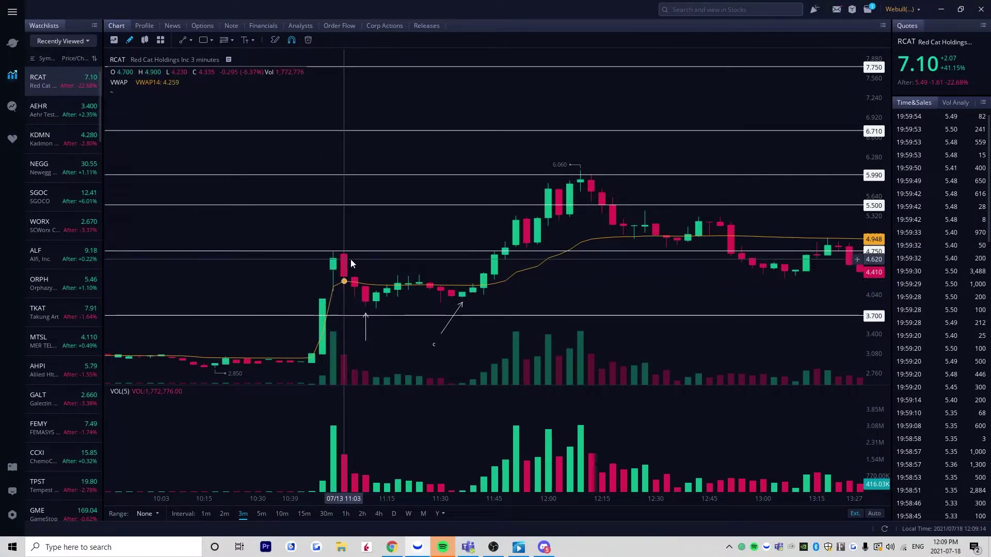
left_click(367, 316)
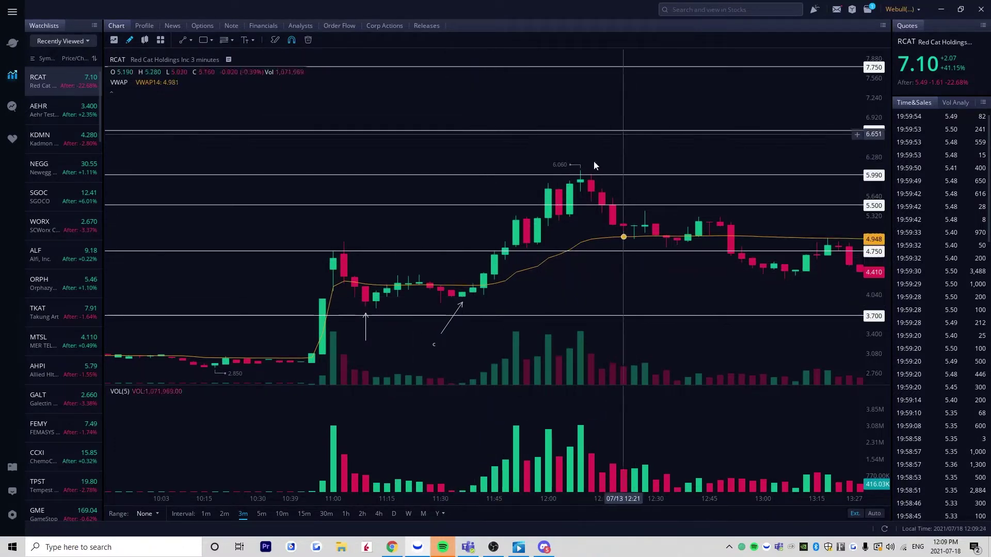
Examine the 07/13 run-up, the pullback from its peak and the rest of that day's trading against the marked levels
scroll(627, 302, "up", 2)
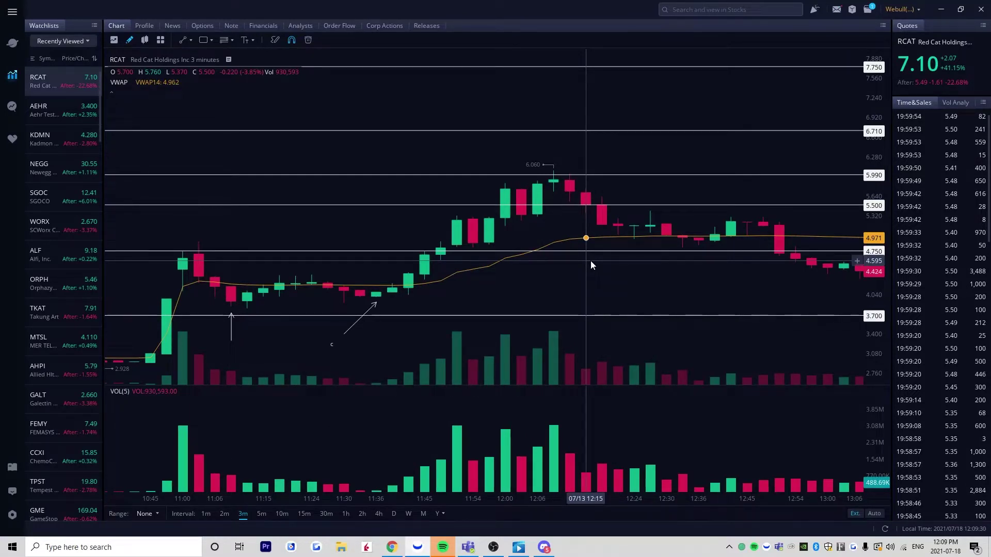
scroll(590, 262, "down", 2)
scroll(583, 194, "down", 1)
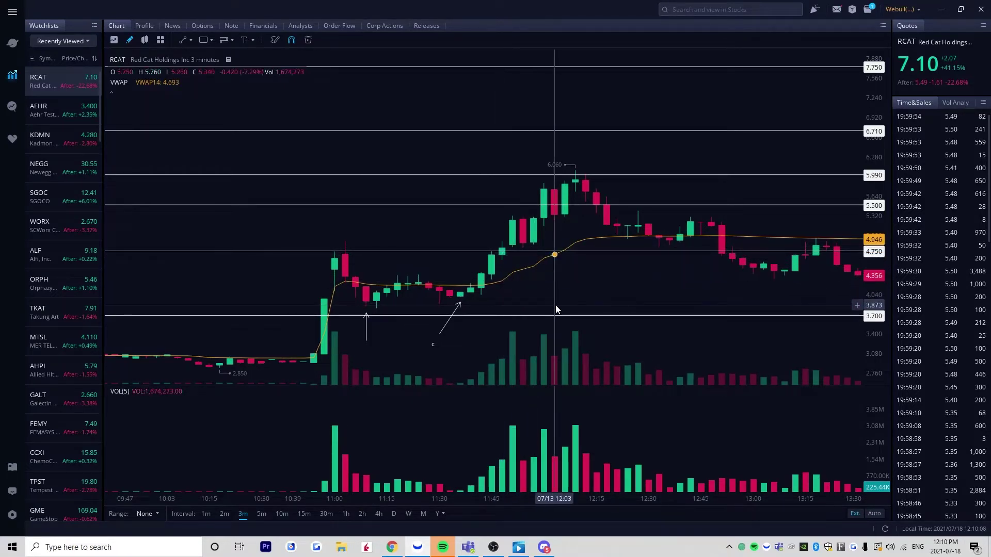
scroll(547, 307, "down", 3)
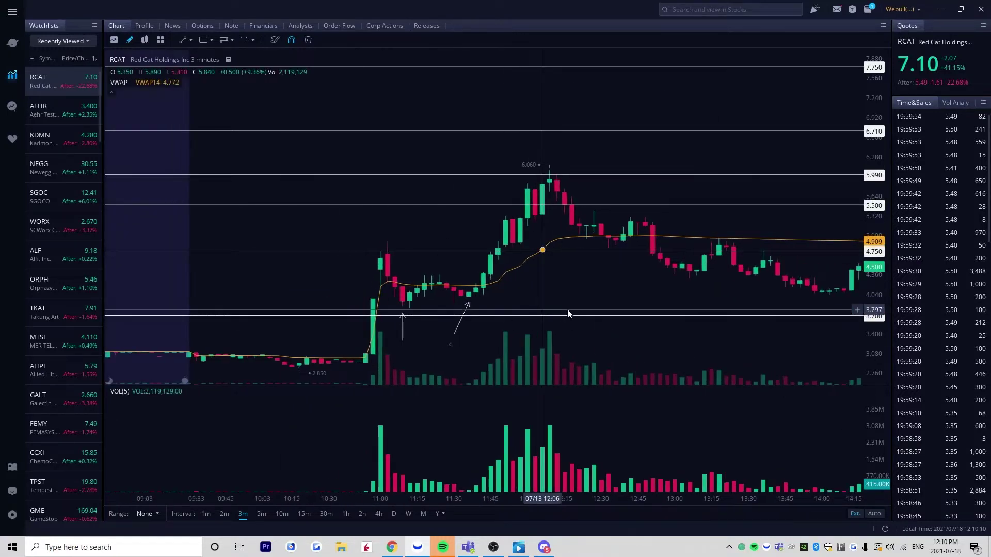
left_click_drag(877, 291, 876, 281)
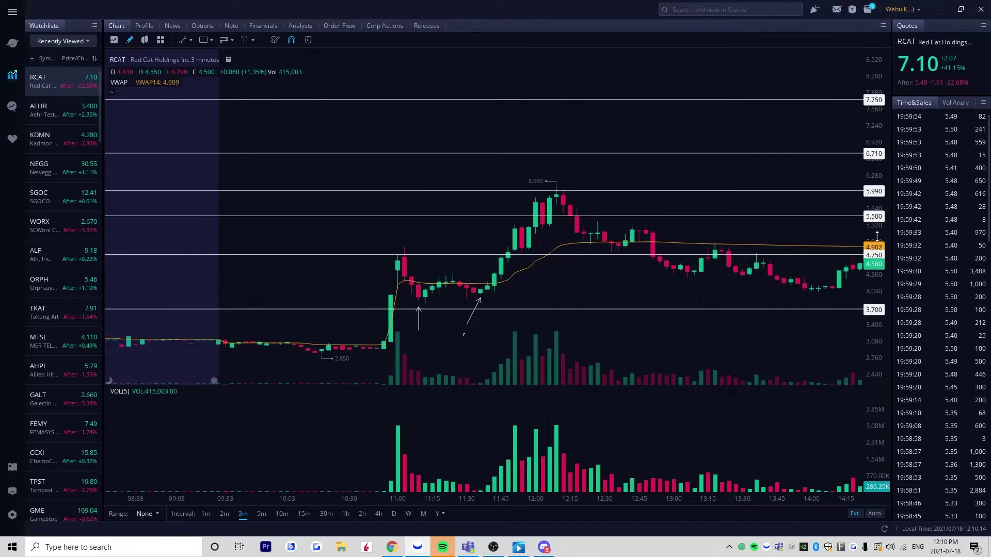
scroll(510, 286, "up", 2)
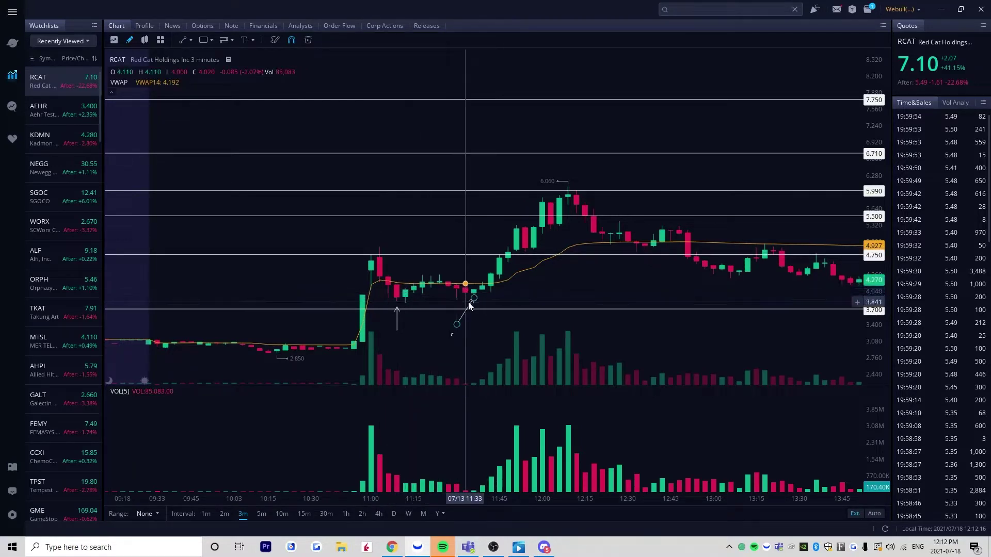
scroll(499, 302, "down", 1)
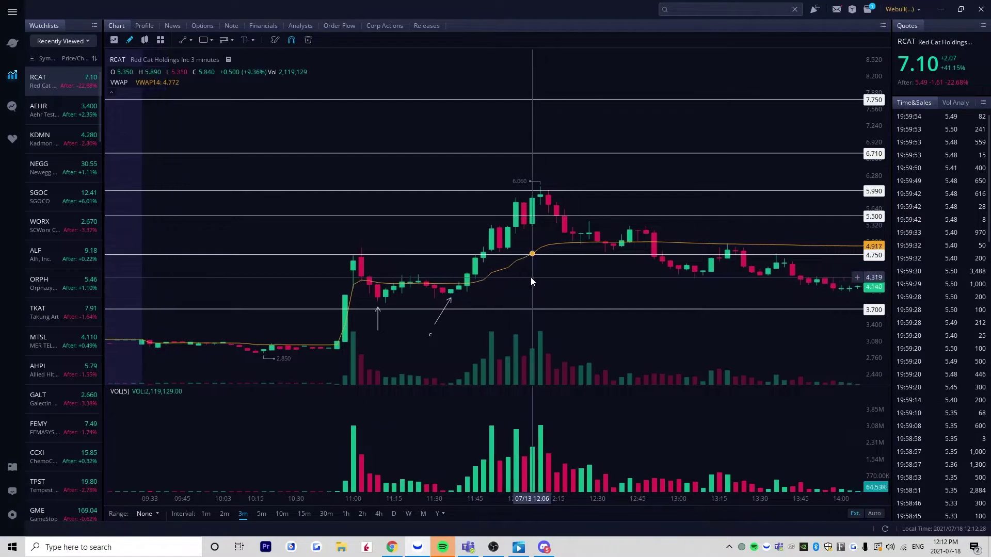
left_click_drag(532, 282, 327, 272)
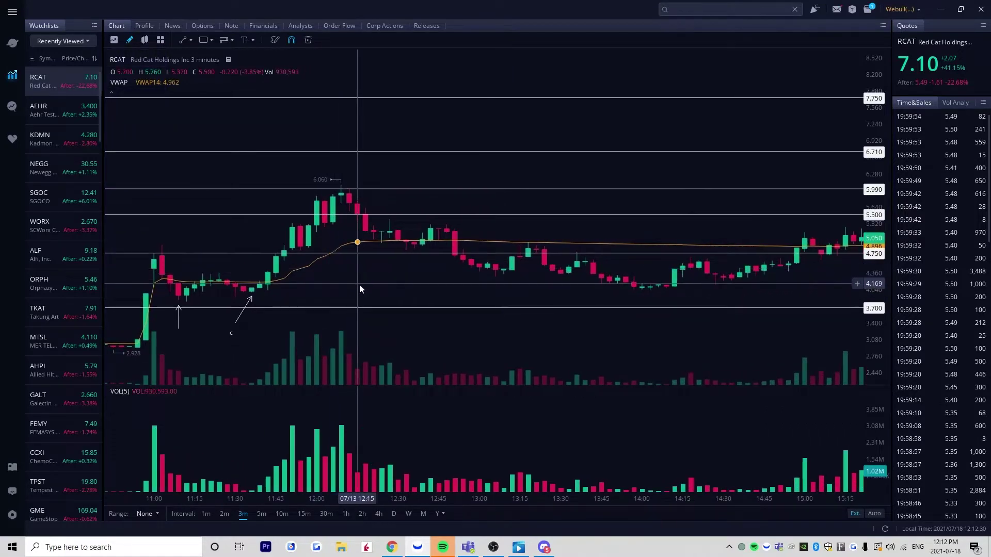
scroll(375, 297, "down", 2)
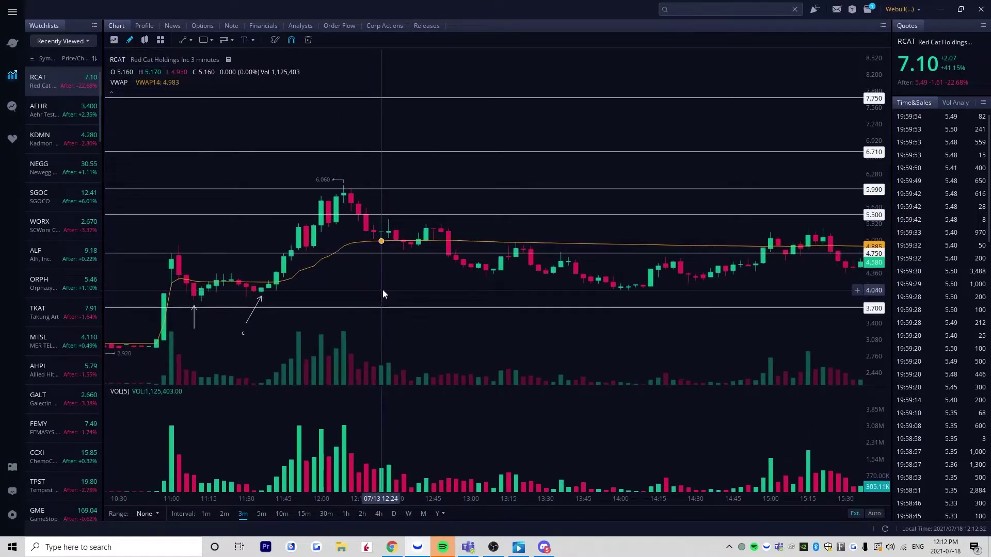
left_click_drag(383, 290, 484, 288)
scroll(408, 295, "down", 3)
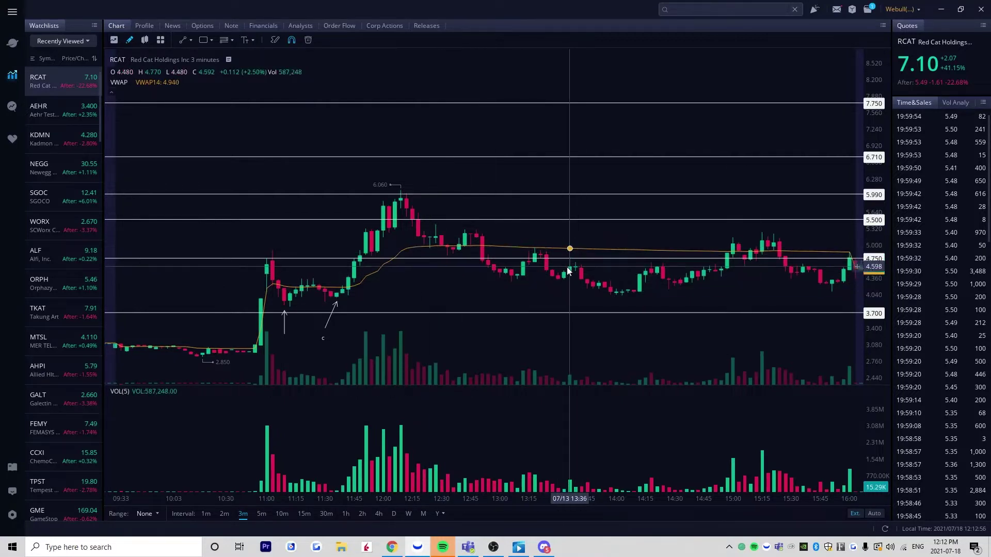
scroll(462, 297, "down", 3)
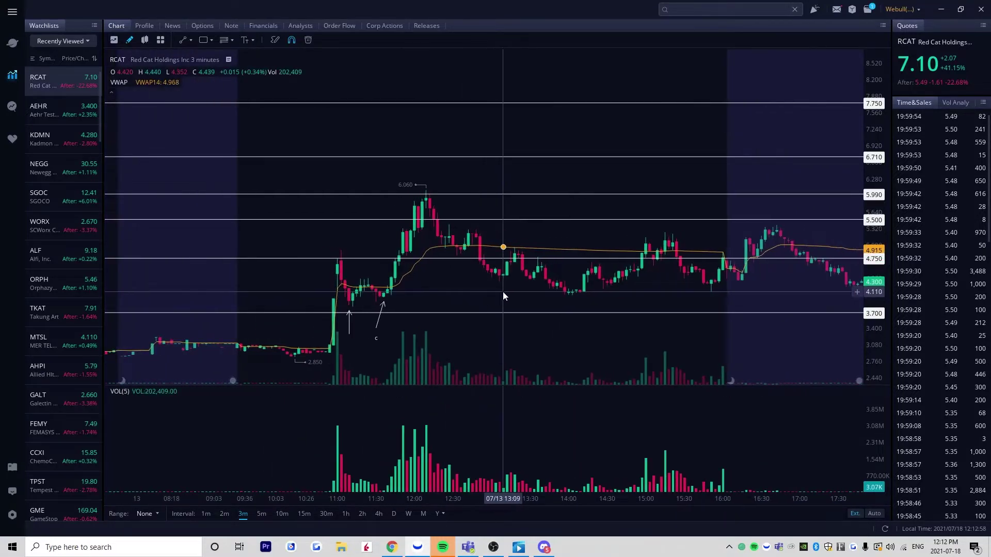
left_click_drag(503, 293, 443, 287)
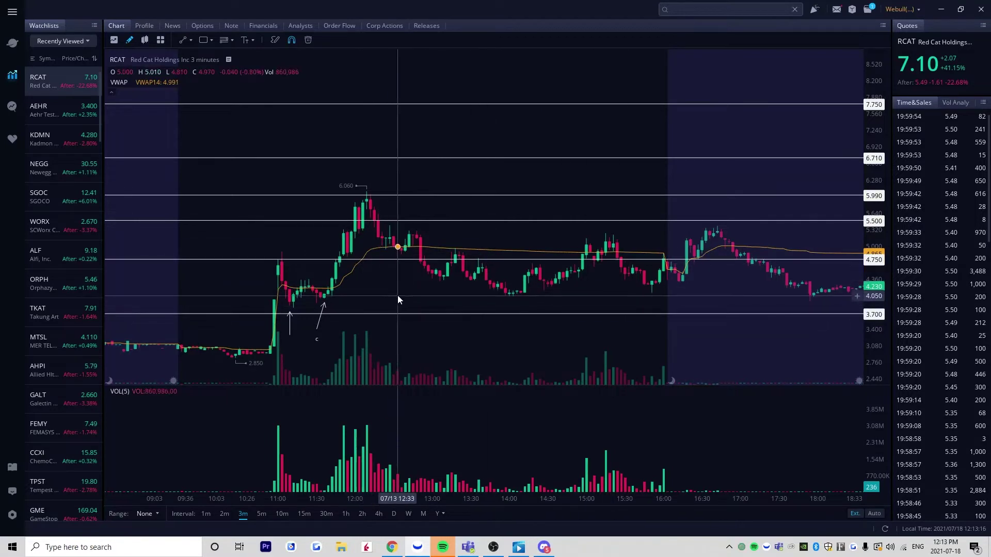
left_click_drag(472, 340, 494, 330)
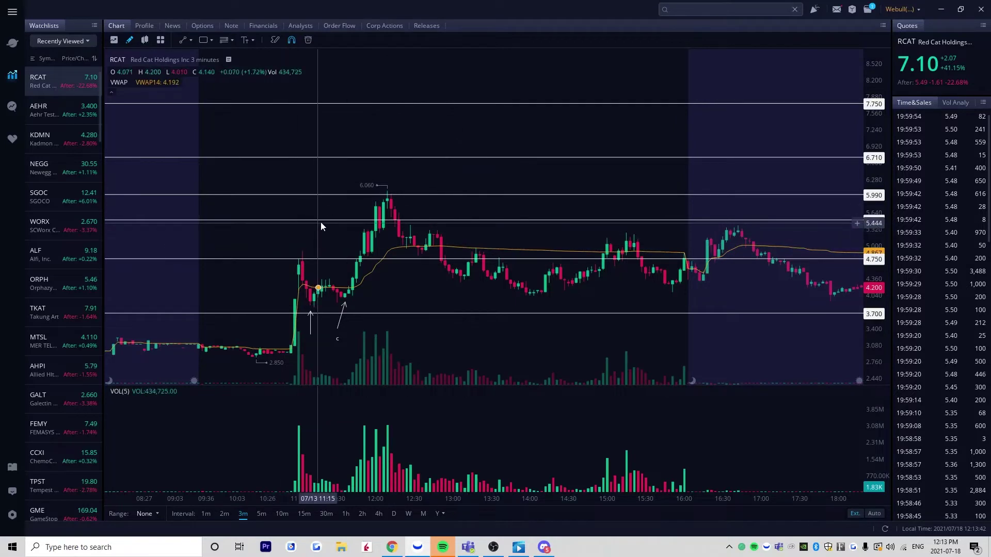
Try a trend line from just after the 12:09 peak down to the low around 14:00 on 07/13, and delete it
scroll(379, 207, "up", 2)
scroll(385, 204, "up", 2)
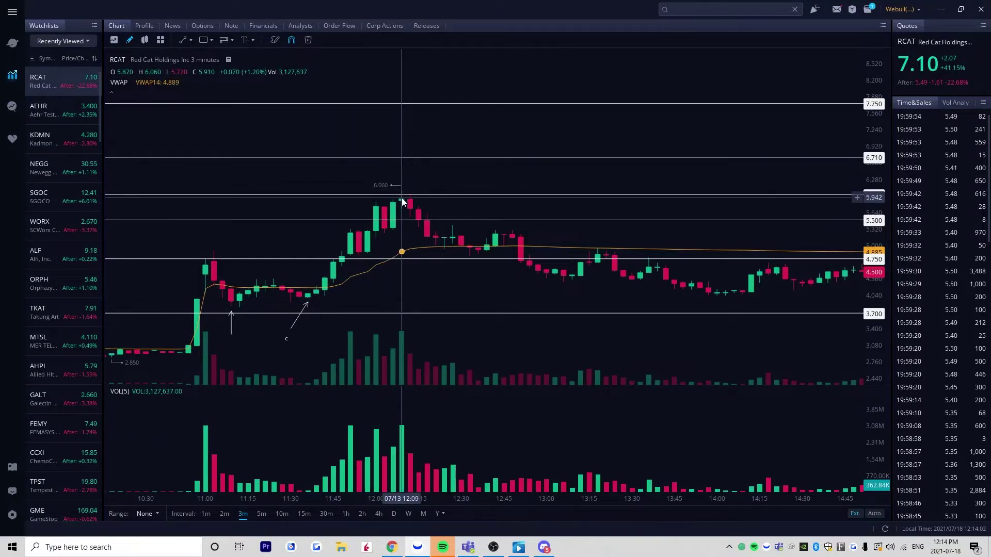
left_click_drag(407, 201, 503, 203)
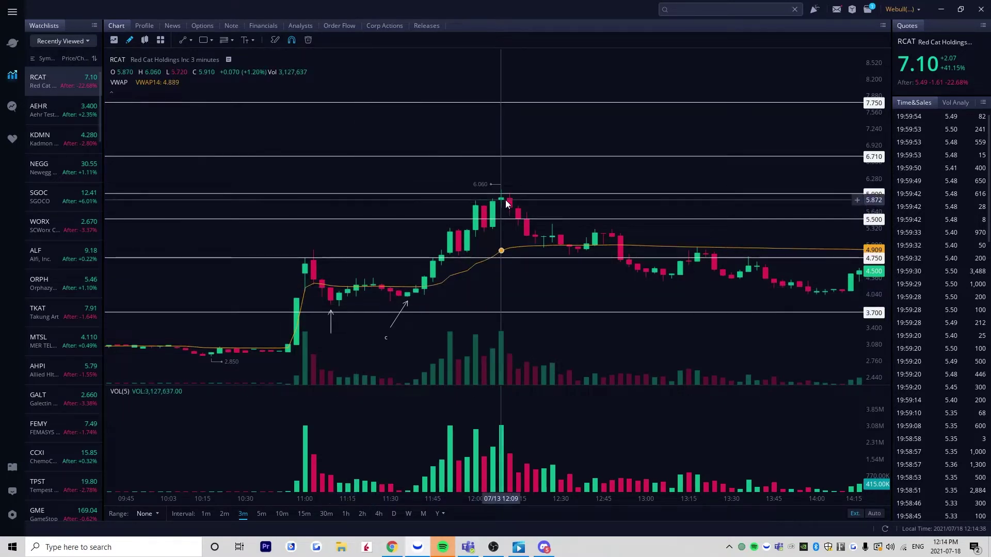
left_click_drag(506, 200, 402, 218)
scroll(401, 218, "down", 3)
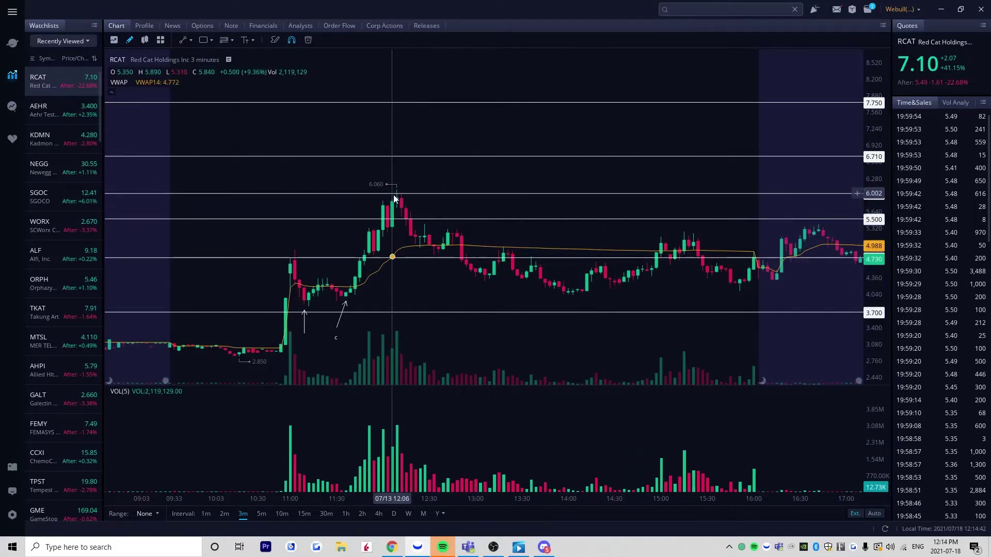
left_click(407, 199)
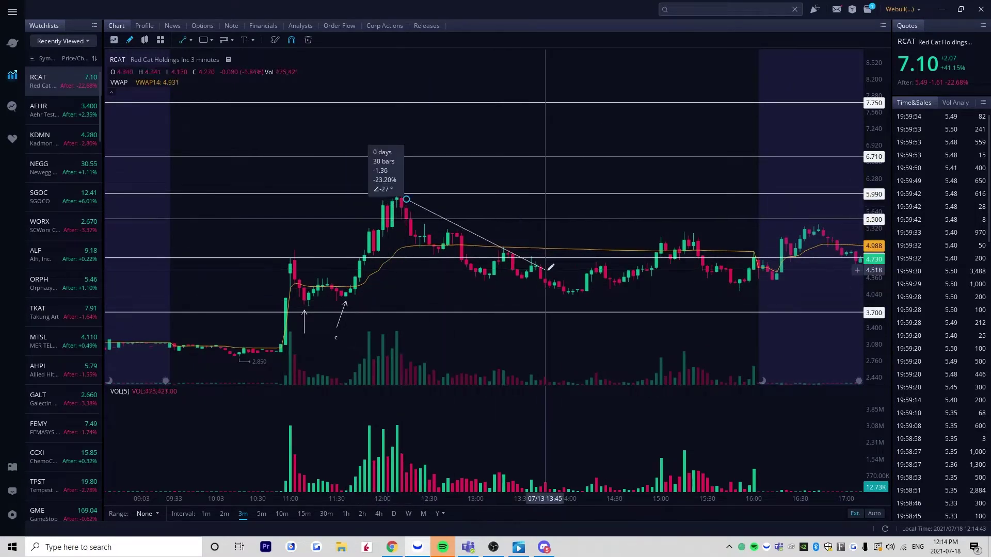
left_click(572, 289)
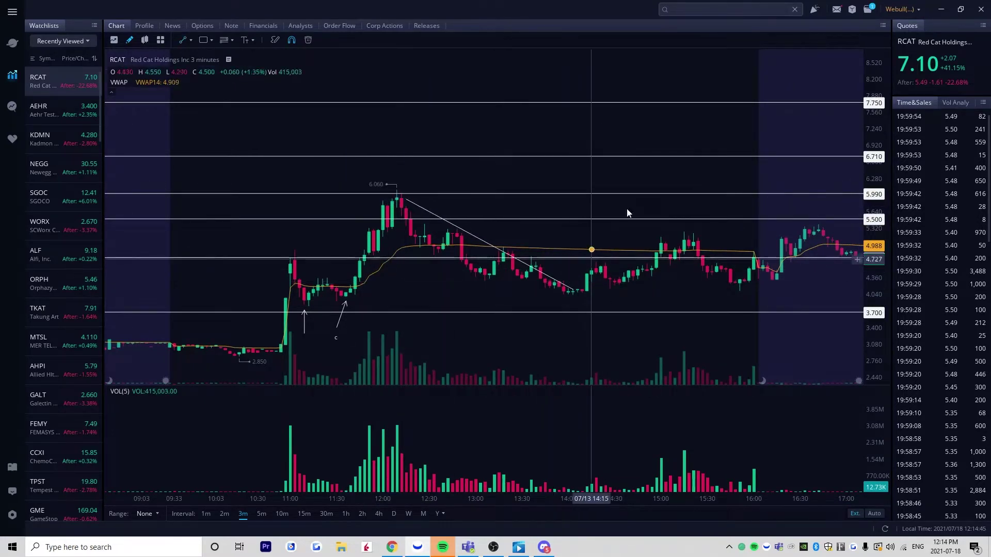
left_click(491, 244)
left_click(854, 58)
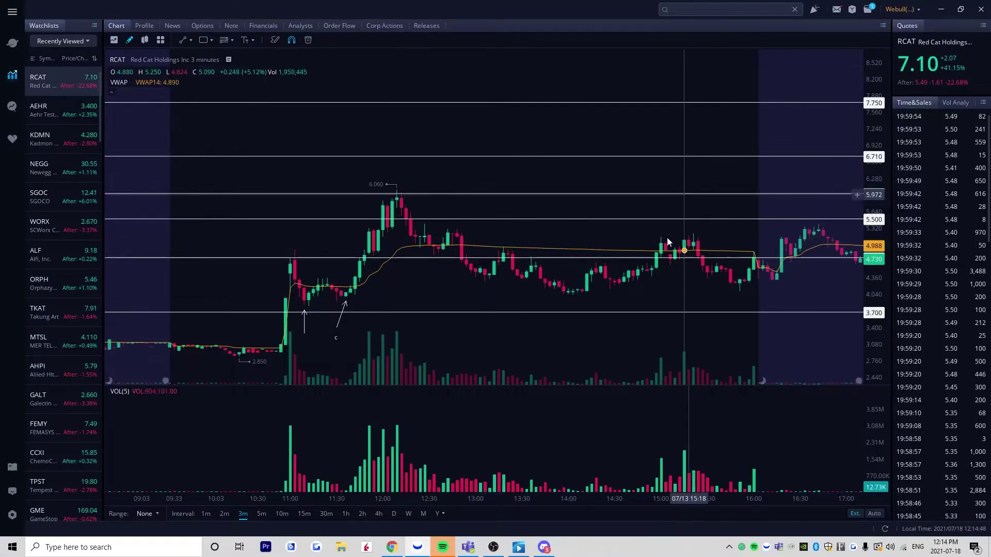
Examine the price action in the sessions following 07/13 on the 3-minute chart
scroll(649, 266, "down", 3)
scroll(646, 267, "down", 1)
left_click_drag(646, 267, 340, 289)
scroll(467, 280, "down", 3)
scroll(402, 286, "down", 1)
scroll(411, 286, "down", 1)
left_click_drag(441, 286, 274, 288)
left_click_drag(494, 287, 370, 287)
left_click_drag(551, 289, 366, 295)
Try a trend line from about 3.96 on the 11:33 candle of 07/13 up to the 12:09 peak, and delete it
left_click_drag(442, 255, 763, 287)
left_click_drag(335, 259, 500, 263)
scroll(407, 236, "up", 5)
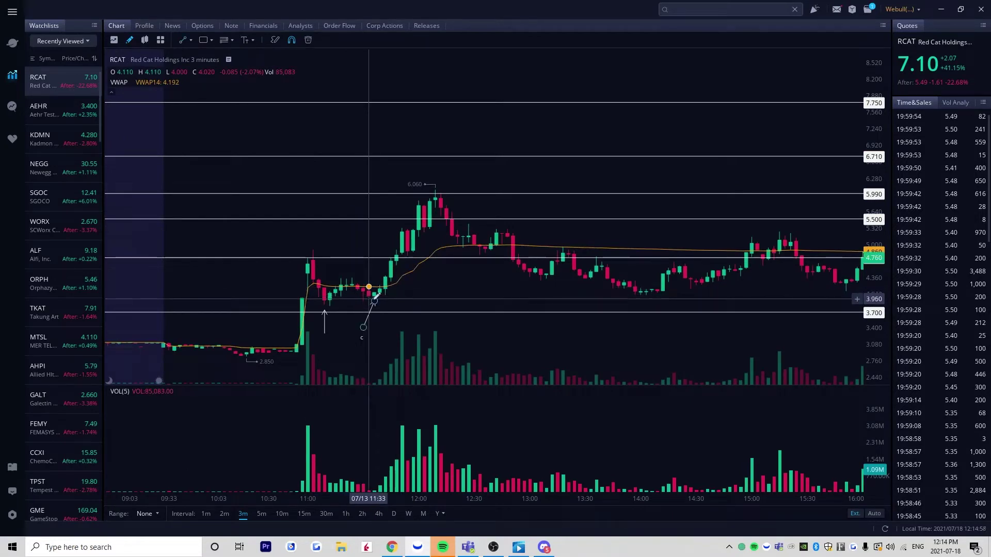
left_click_drag(373, 300, 439, 202)
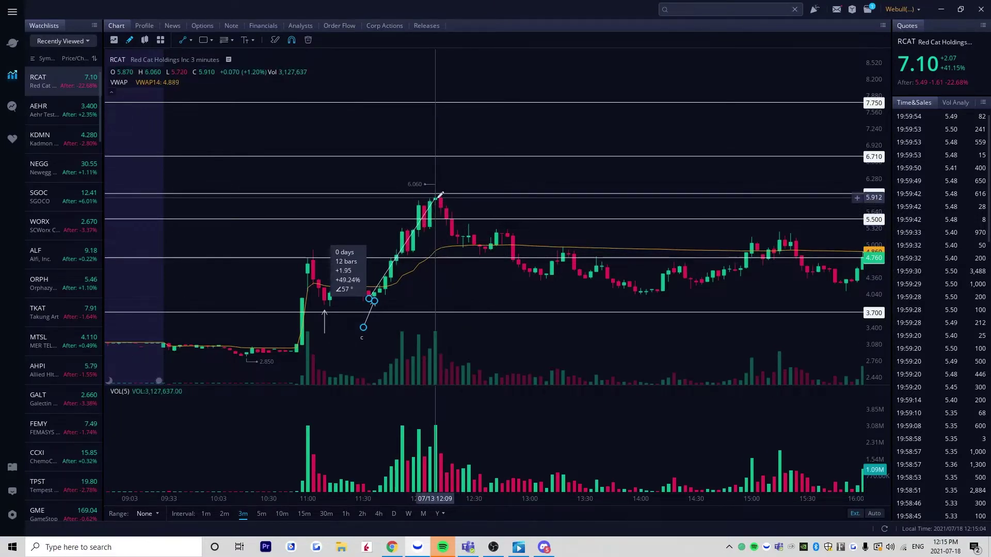
left_click(443, 198)
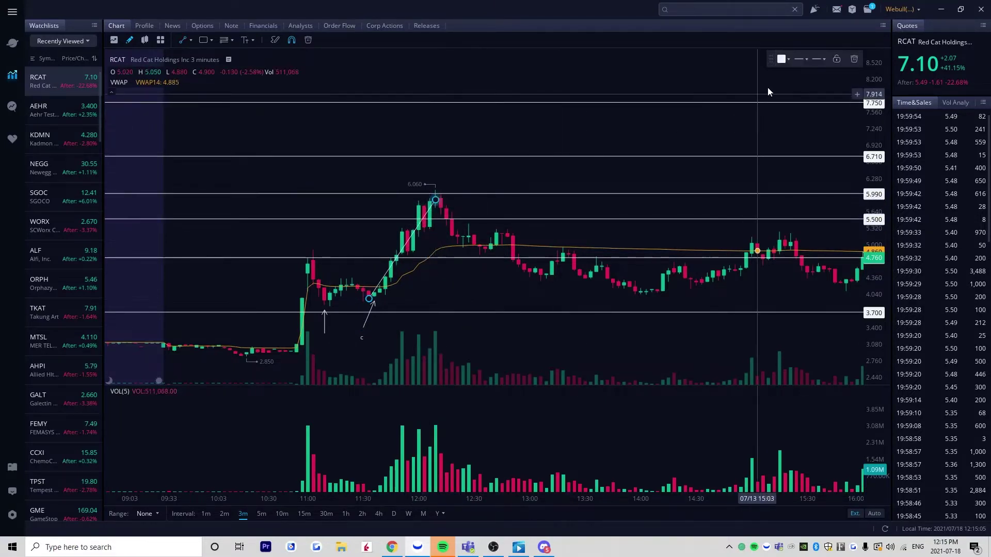
left_click(854, 59)
Examine how price moves between the horizontal levels from the 07/13 peak through the 07/16 session
scroll(399, 209, "up", 5)
scroll(379, 203, "down", 5)
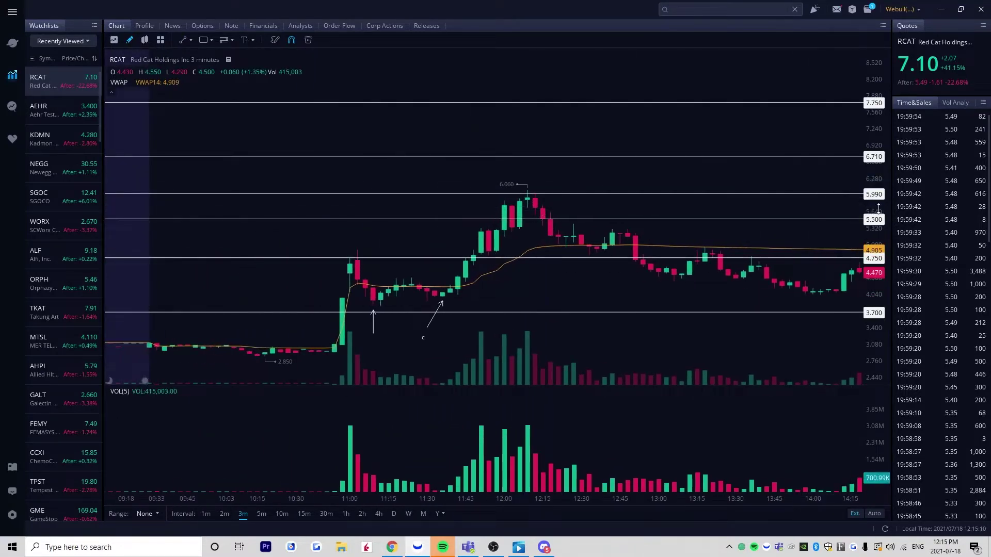
left_click_drag(876, 208, 876, 170)
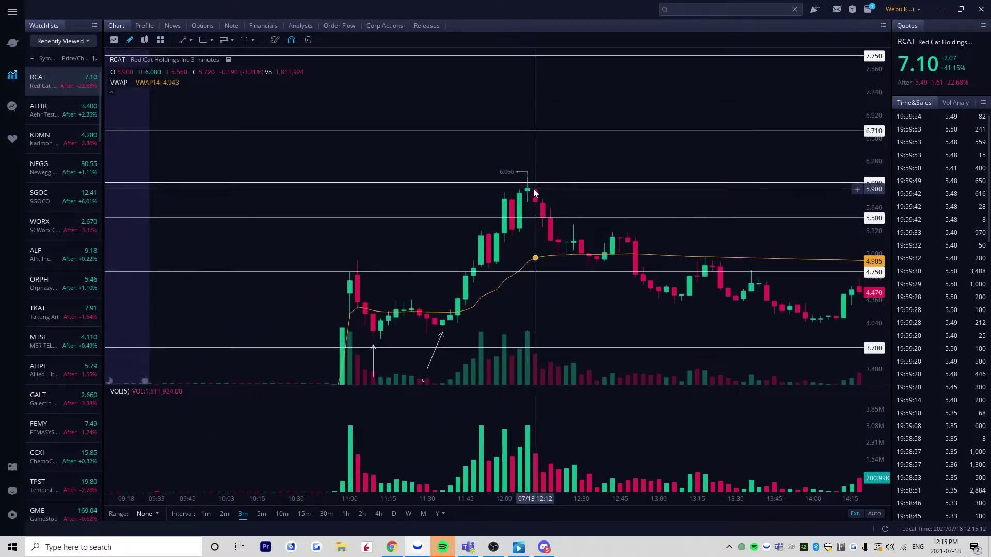
left_click_drag(646, 200, 435, 228)
scroll(505, 237, "up", 3)
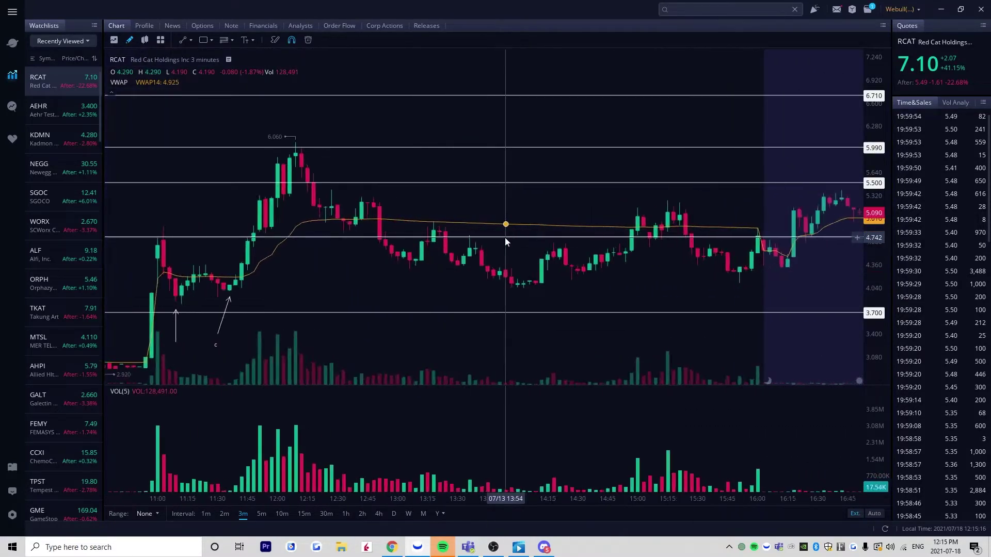
scroll(550, 253, "down", 5)
left_click_drag(635, 270, 487, 276)
scroll(487, 275, "down", 2)
scroll(488, 275, "down", 3)
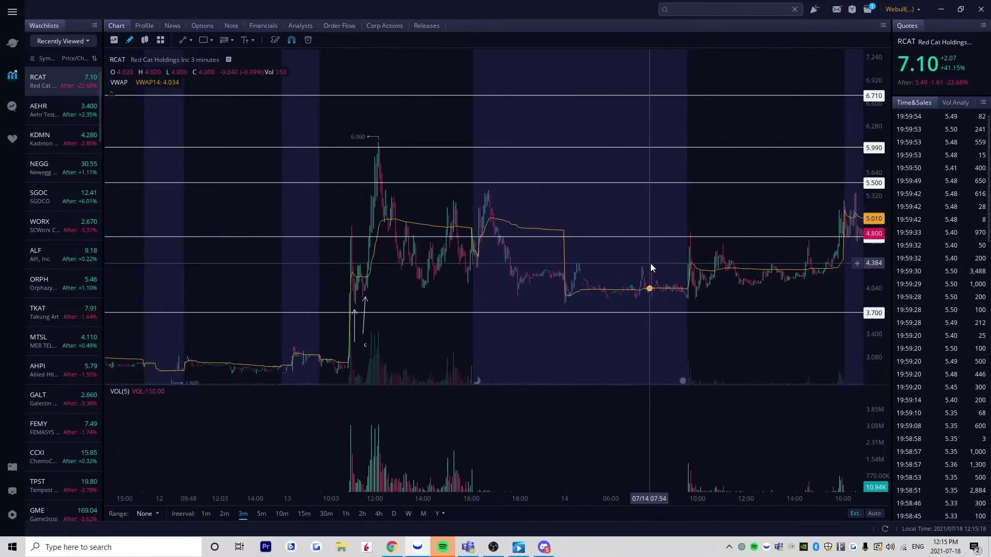
left_click_drag(651, 263, 428, 261)
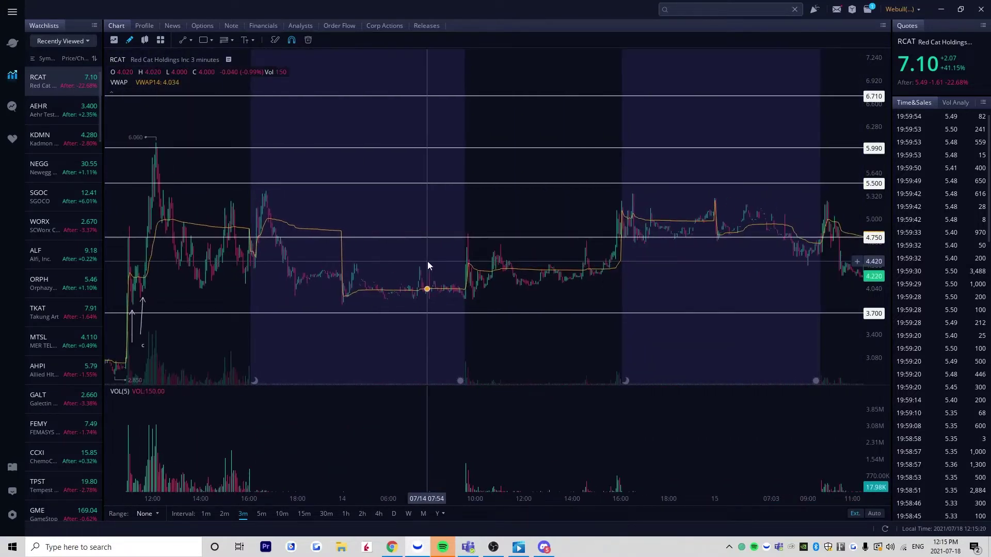
scroll(470, 286, "down", 2)
left_click_drag(757, 273, 872, 309)
left_click_drag(532, 266, 796, 133)
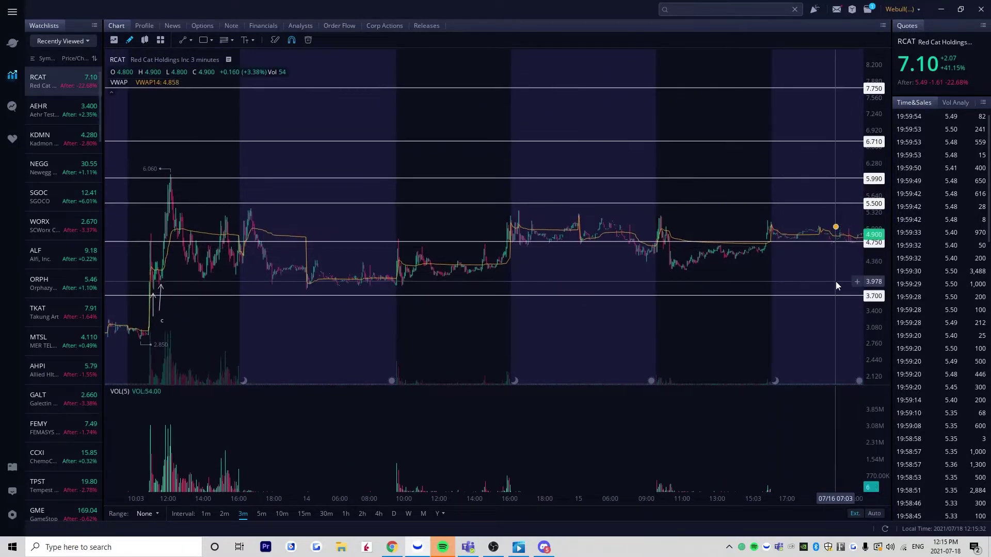
left_click_drag(836, 290, 653, 278)
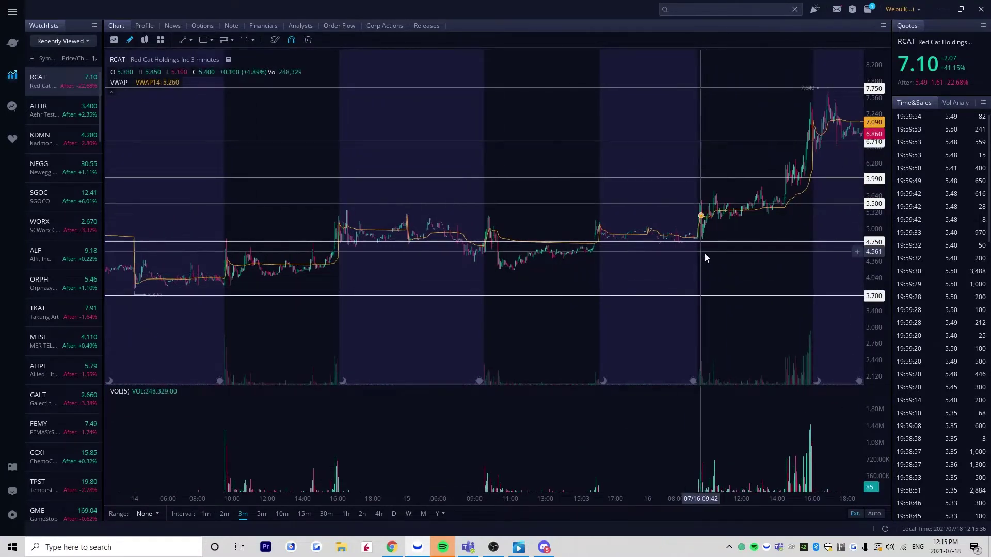
left_click_drag(705, 257, 524, 316)
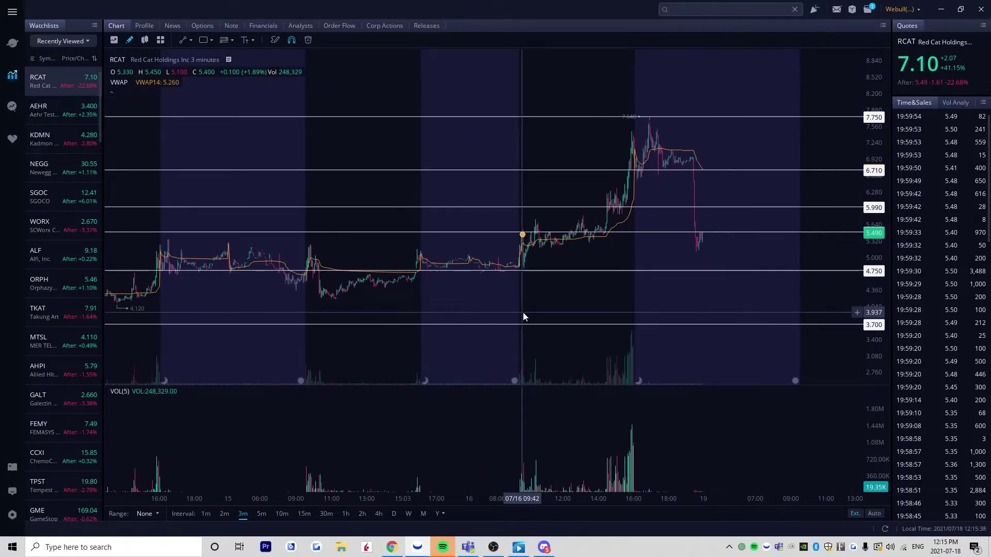
Check the weekly interval, switch the chart to 5 minutes and bring the 07/13 to 07/15 sessions into view
left_click(408, 513)
left_click_drag(575, 324, 366, 411)
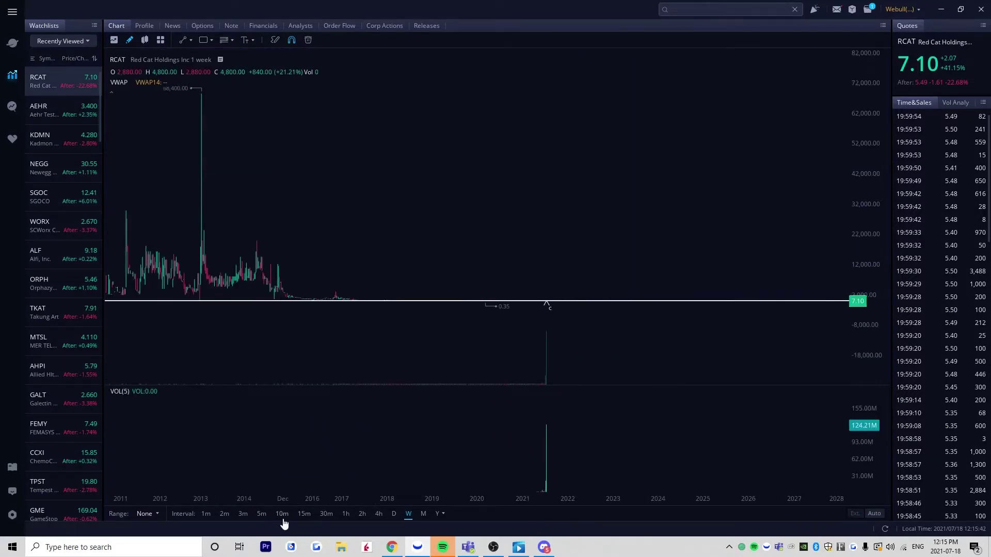
left_click(261, 514)
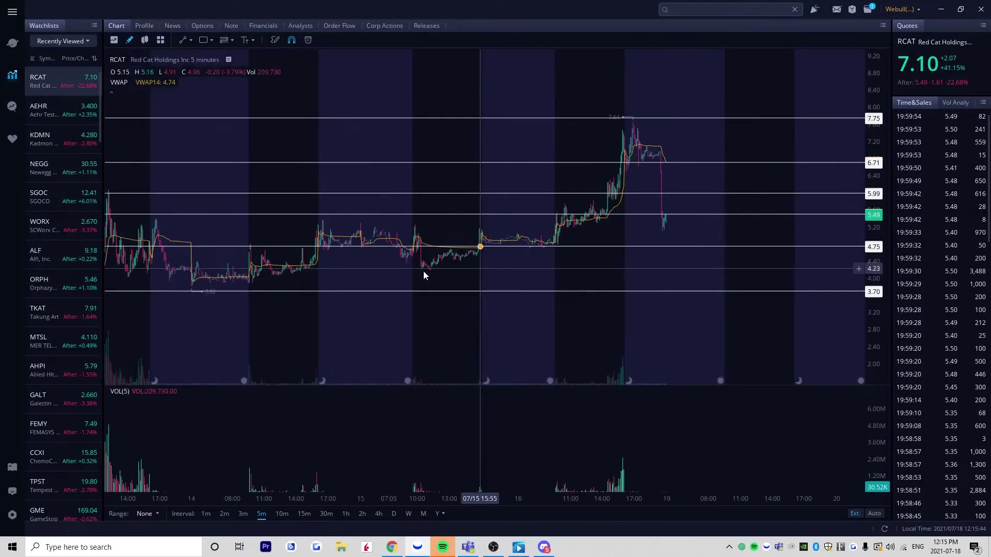
left_click_drag(462, 276, 693, 277)
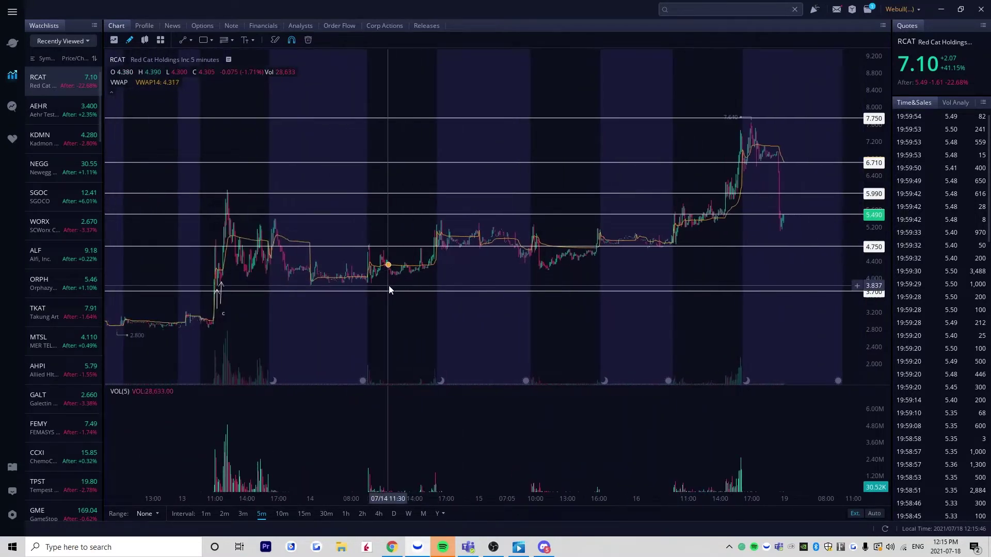
left_click_drag(401, 315, 508, 327)
scroll(511, 333, "up", 2)
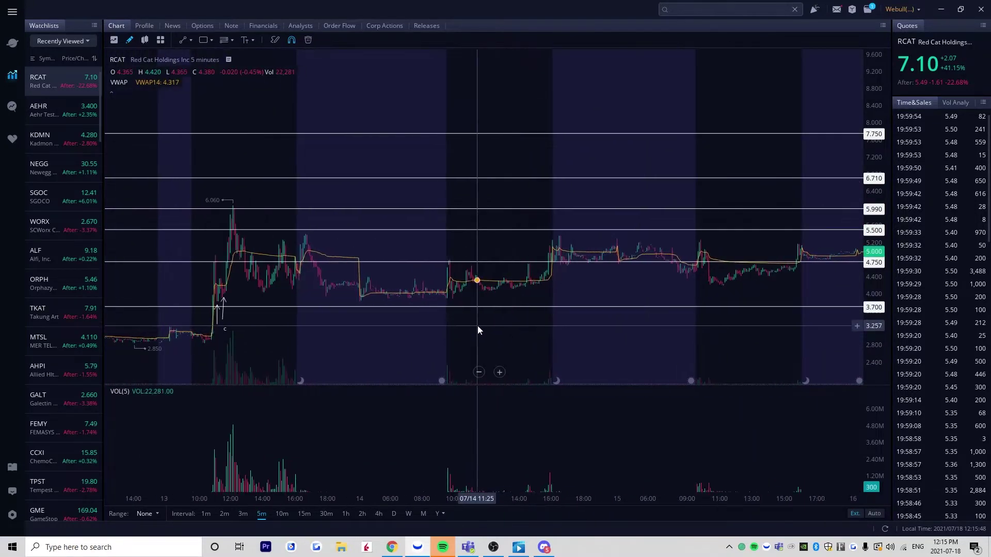
Examine the 5-minute price action from the 07/13 spike through the 07/16 session against the horizontal levels
scroll(418, 324, "down", 2)
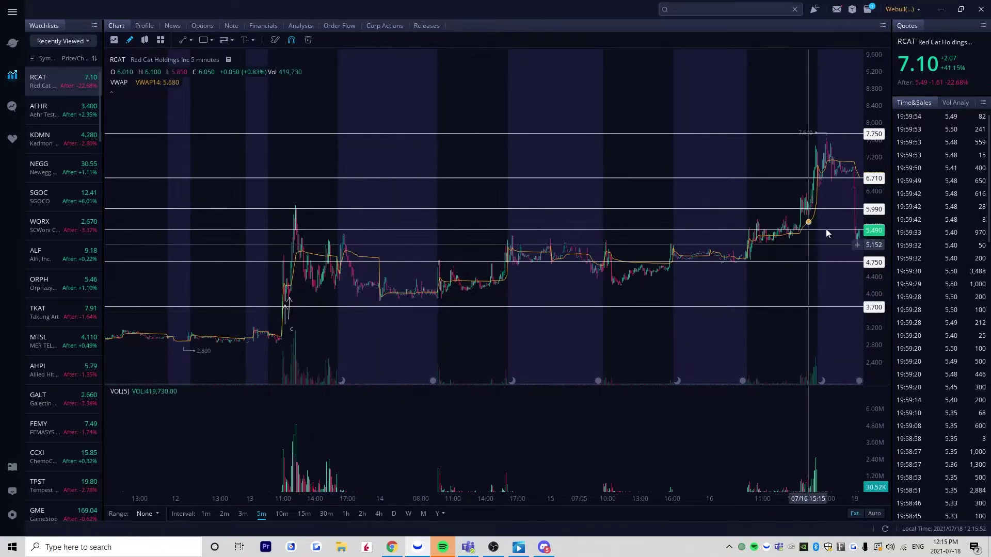
left_click_drag(326, 274, 500, 279)
scroll(461, 281, "up", 5)
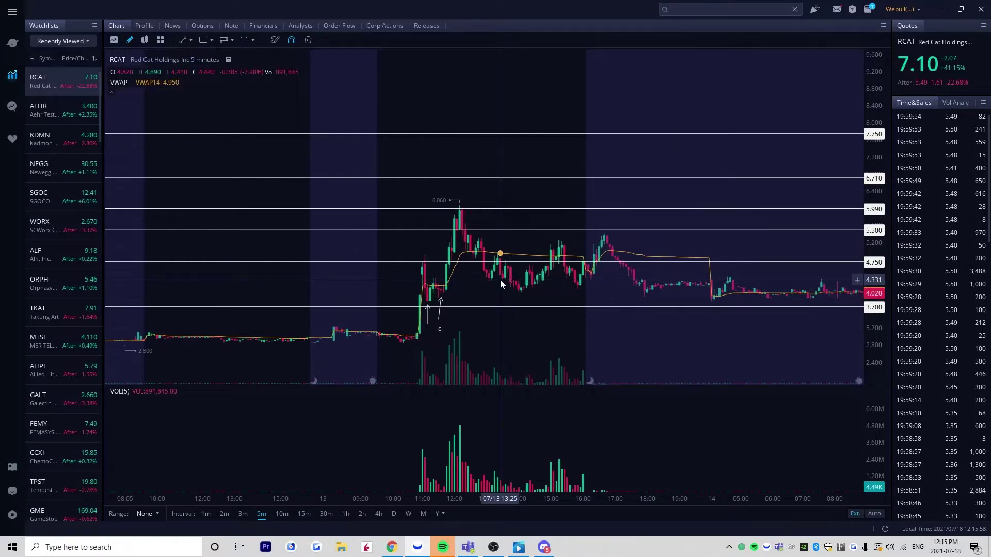
scroll(565, 283, "down", 1)
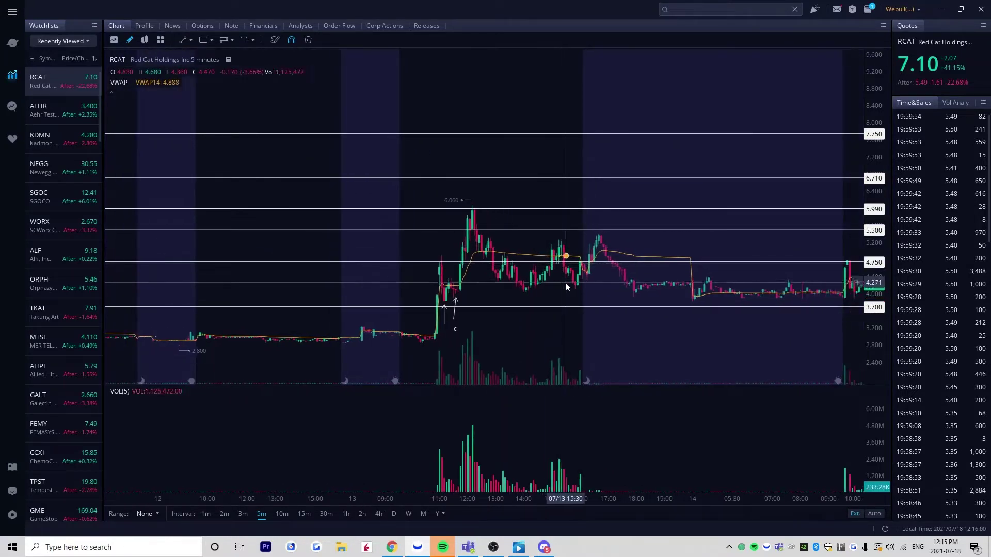
left_click_drag(565, 283, 464, 284)
scroll(568, 265, "down", 2)
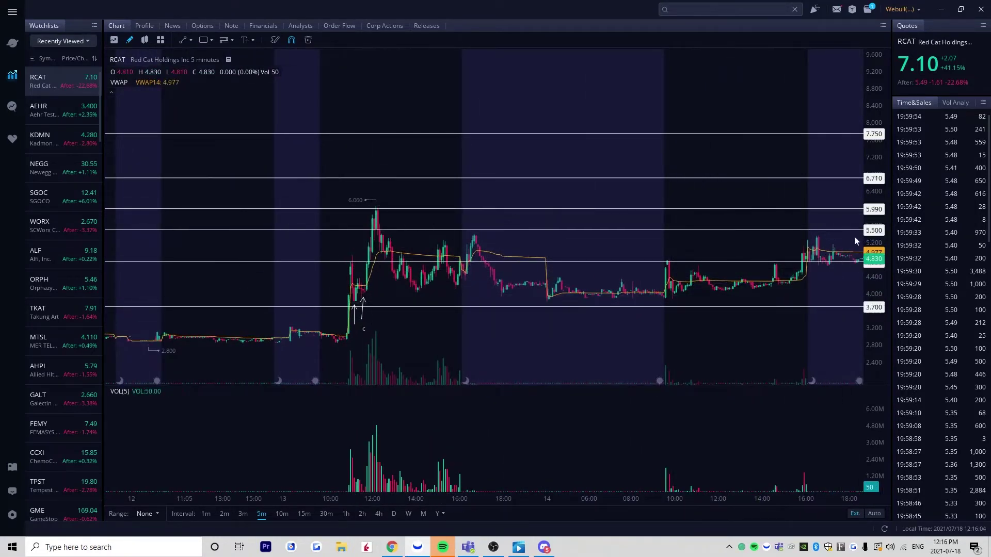
left_click_drag(529, 287, 470, 292)
scroll(473, 293, "down", 3)
left_click_drag(594, 295, 380, 281)
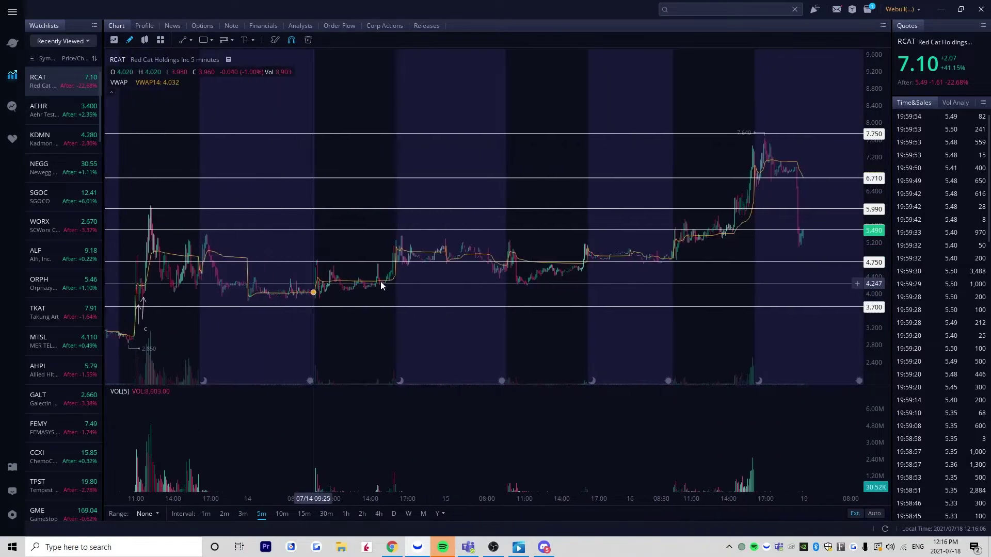
left_click_drag(499, 283, 355, 283)
left_click_drag(241, 284, 565, 287)
scroll(381, 279, "up", 2)
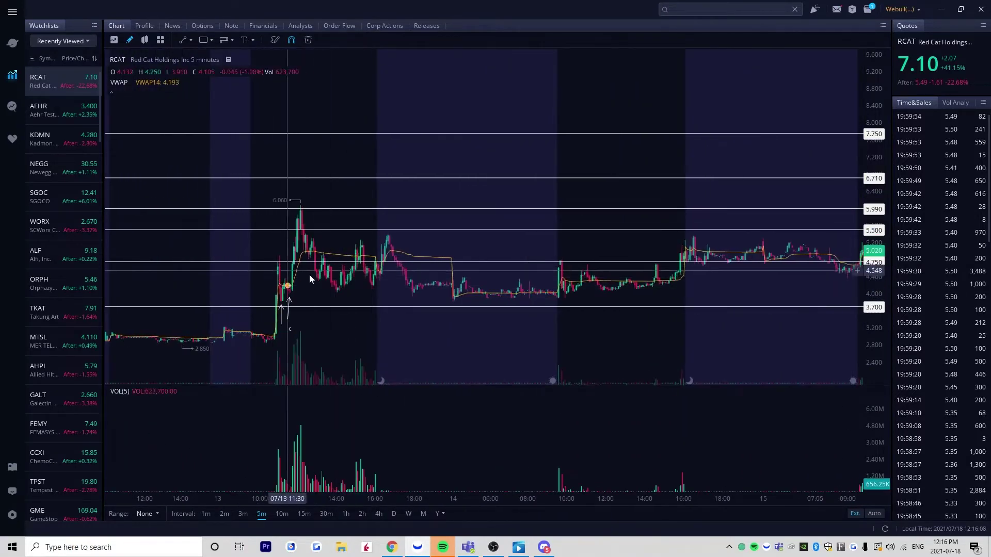
Examine the 07/13 surge and pullback up close on the 5-minute chart, and how price carries on through 07/16
scroll(232, 290, "up", 4)
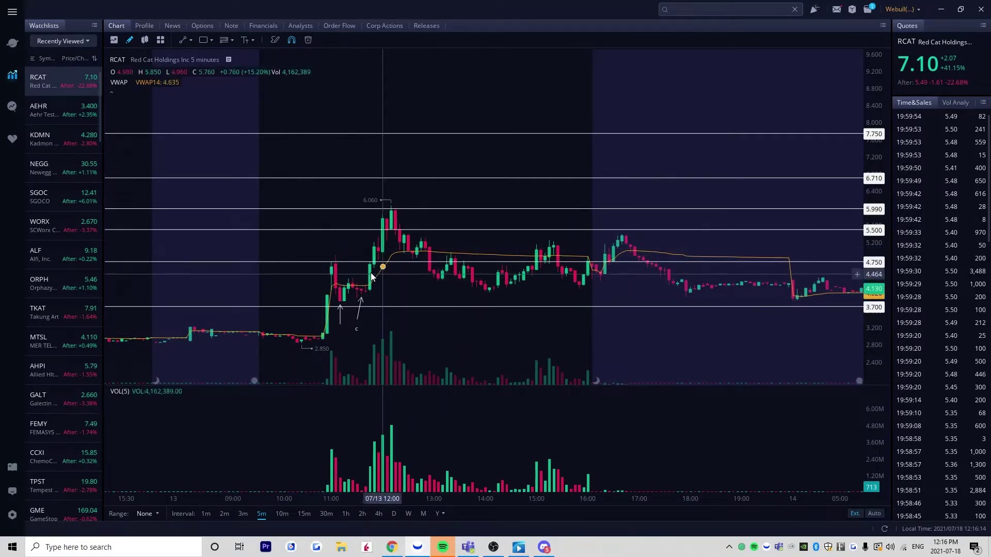
scroll(371, 277, "up", 2)
left_click_drag(401, 281, 376, 293)
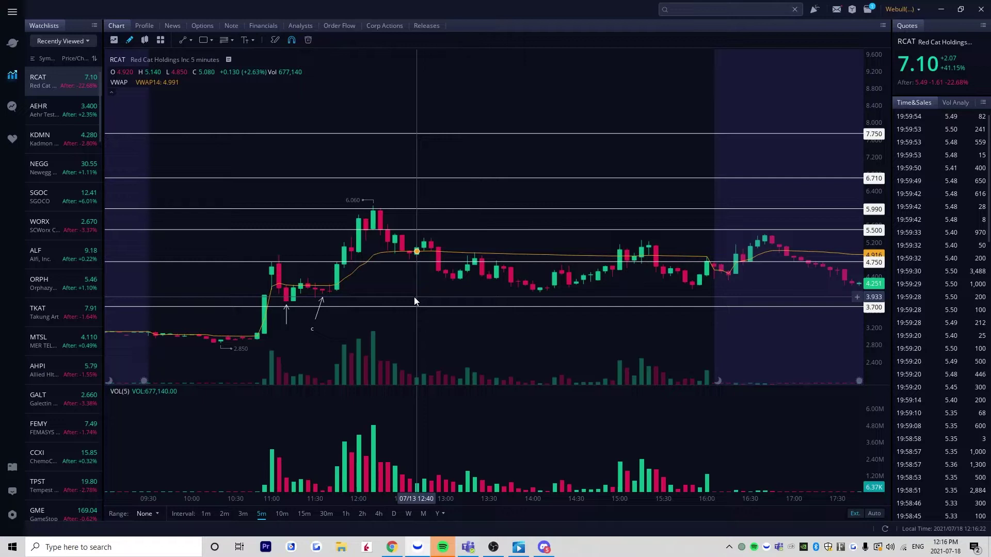
scroll(444, 270, "down", 2)
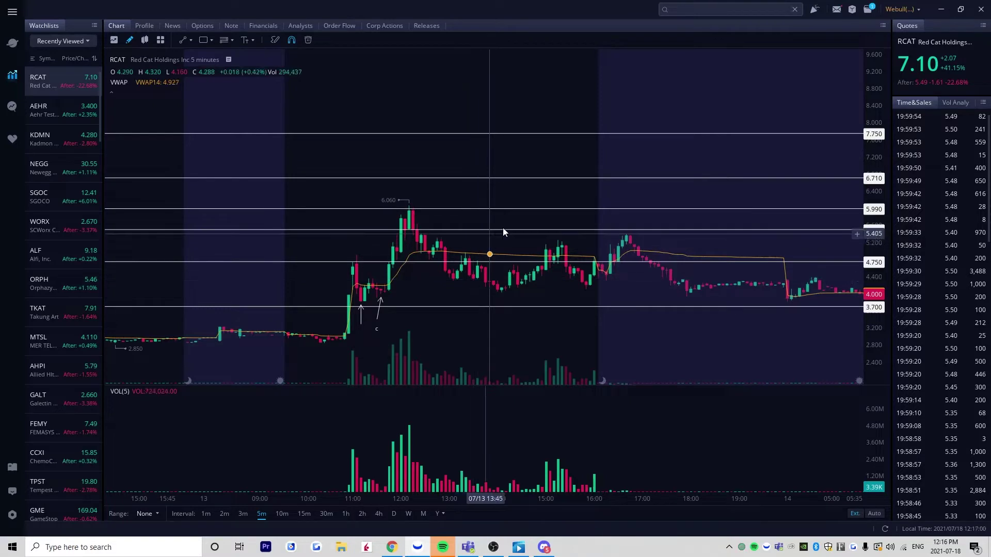
scroll(620, 284, "down", 3)
scroll(593, 284, "down", 4)
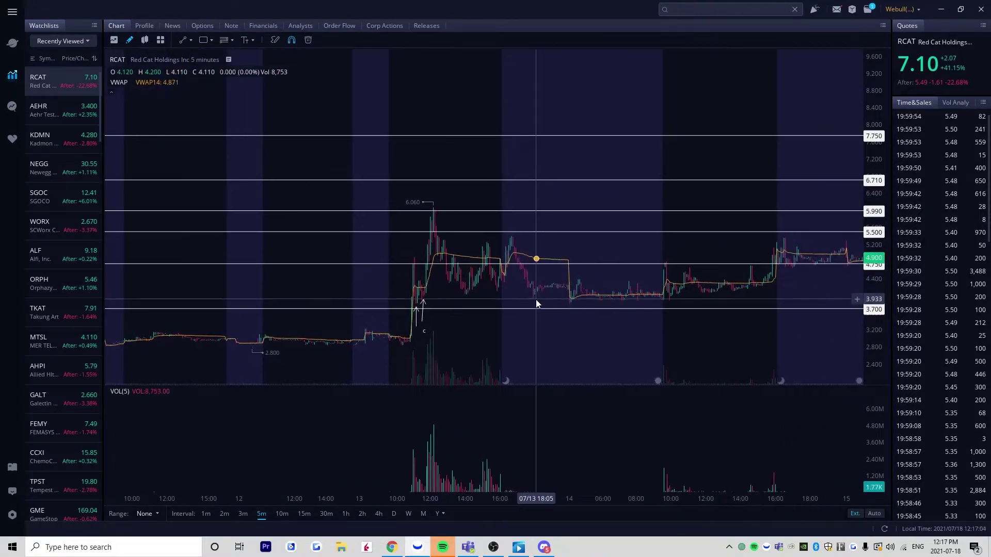
scroll(536, 299, "up", 3)
left_click_drag(536, 300, 358, 296)
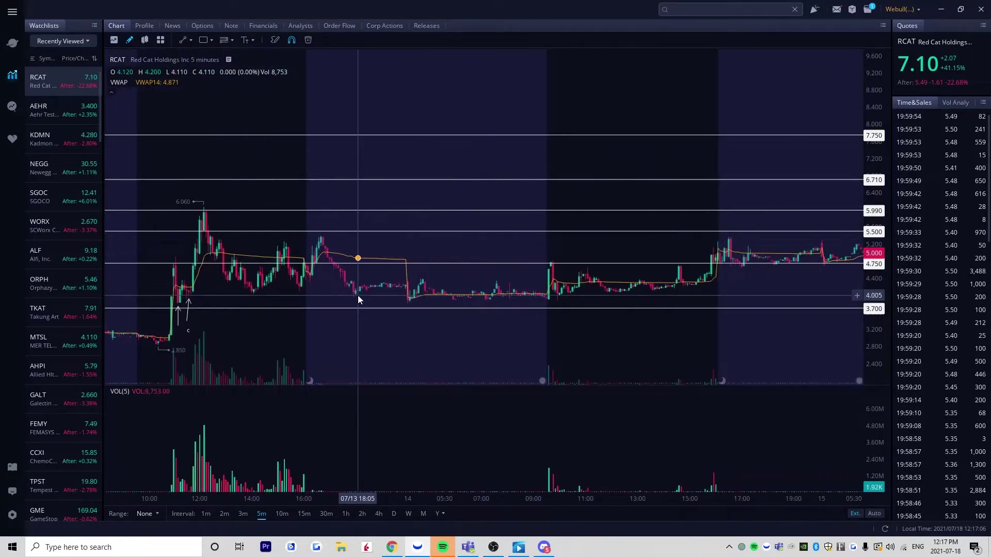
scroll(392, 297, "down", 6)
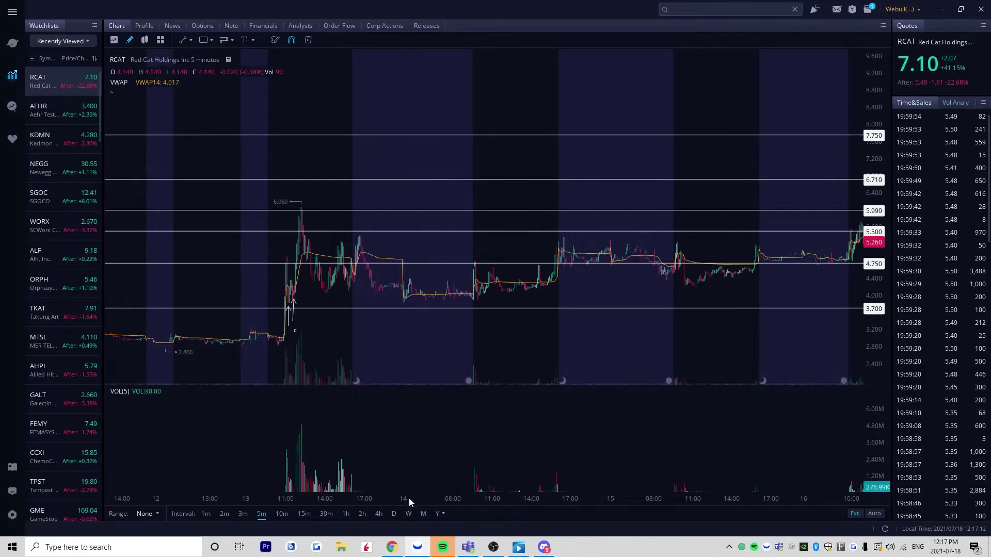
Switch the chart to the daily interval and examine the candles and volume bars from 07/13 to 07/16
left_click(394, 513)
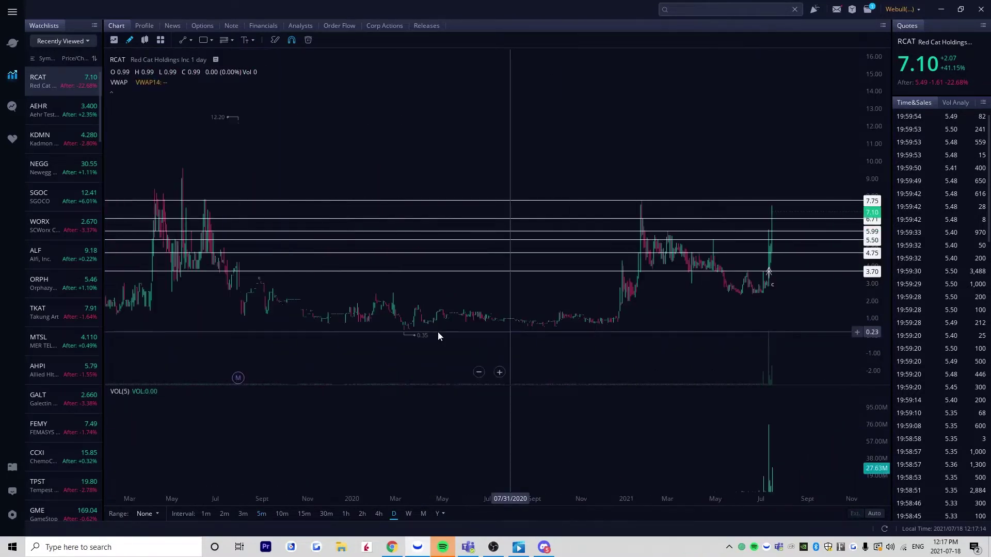
scroll(622, 345, "up", 8)
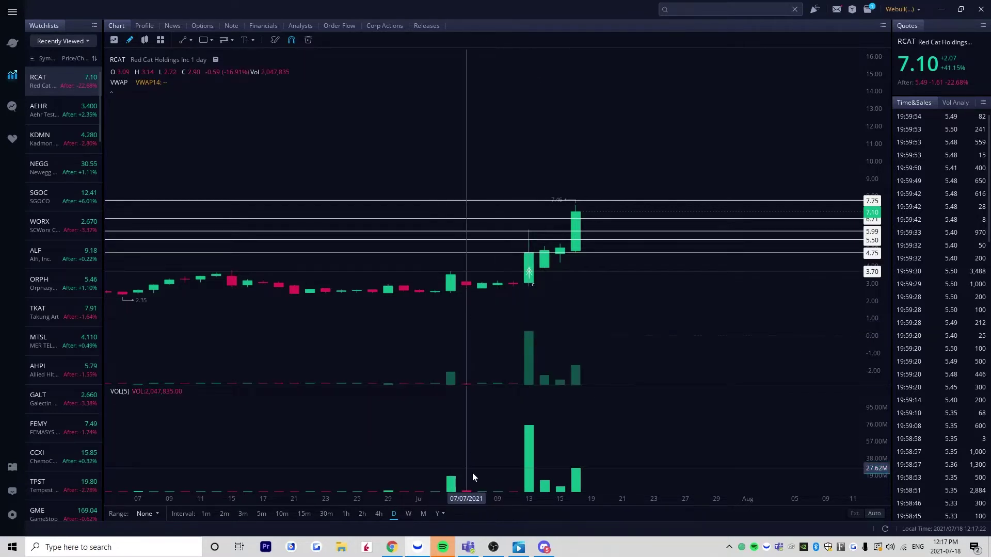
scroll(401, 342, "down", 5)
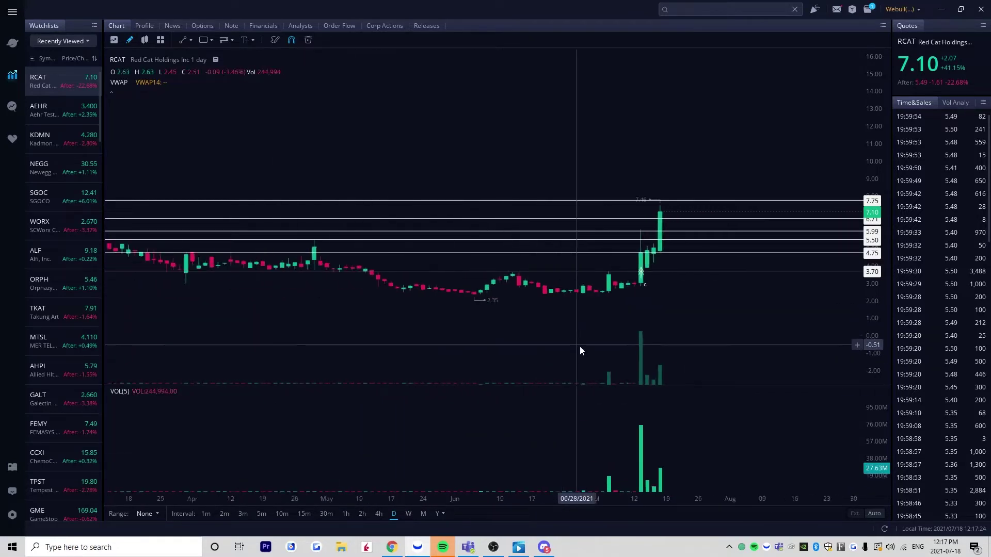
scroll(695, 339, "up", 4)
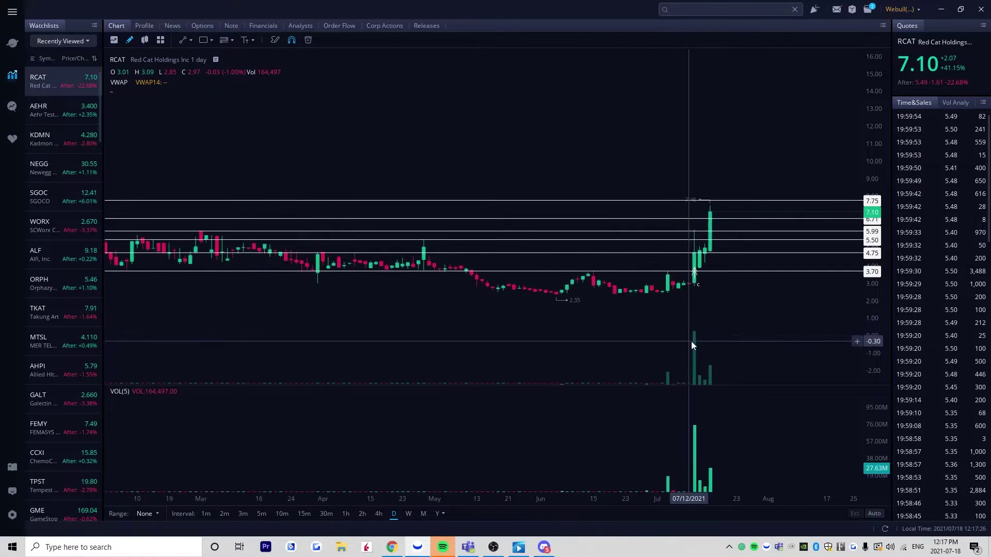
scroll(699, 334, "up", 2)
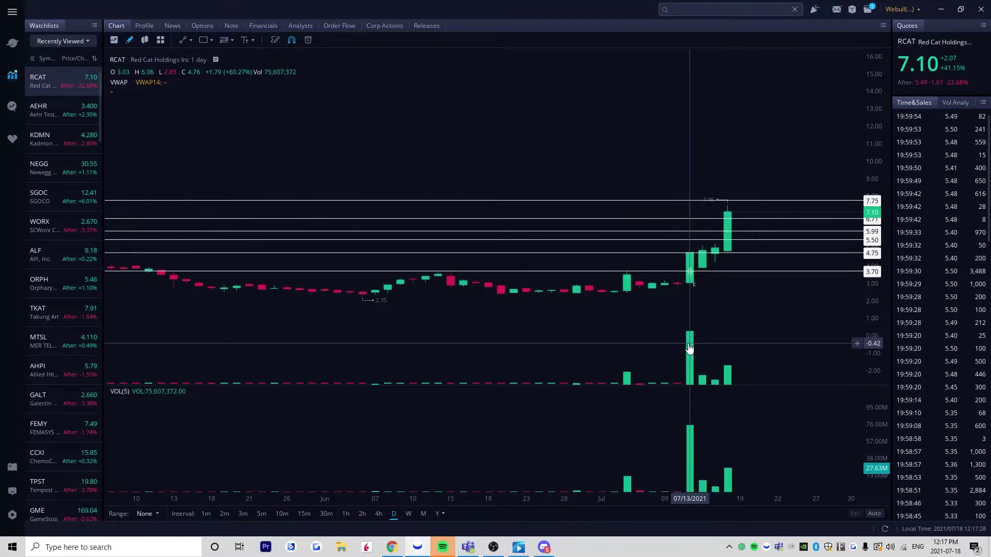
left_click_drag(701, 327, 690, 336)
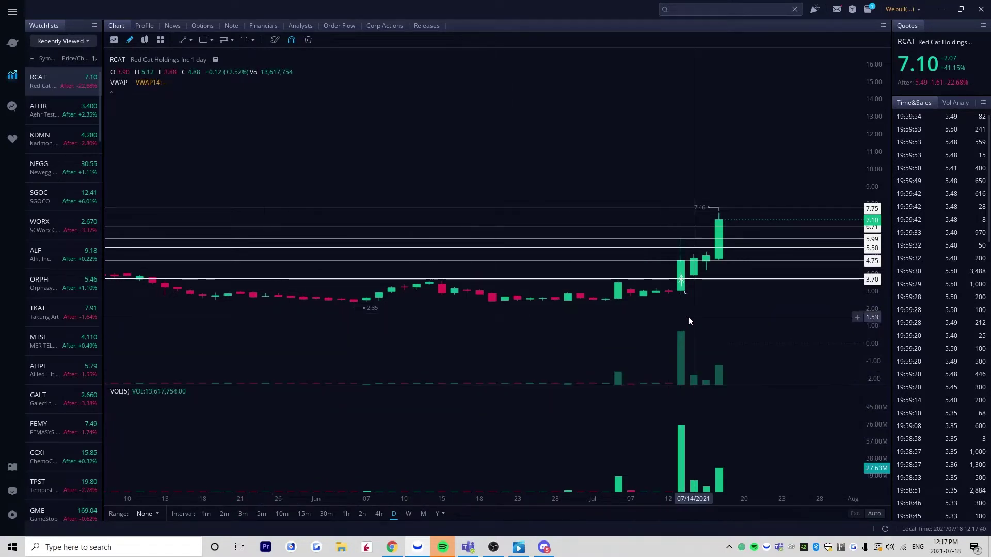
left_click_drag(688, 320, 659, 323)
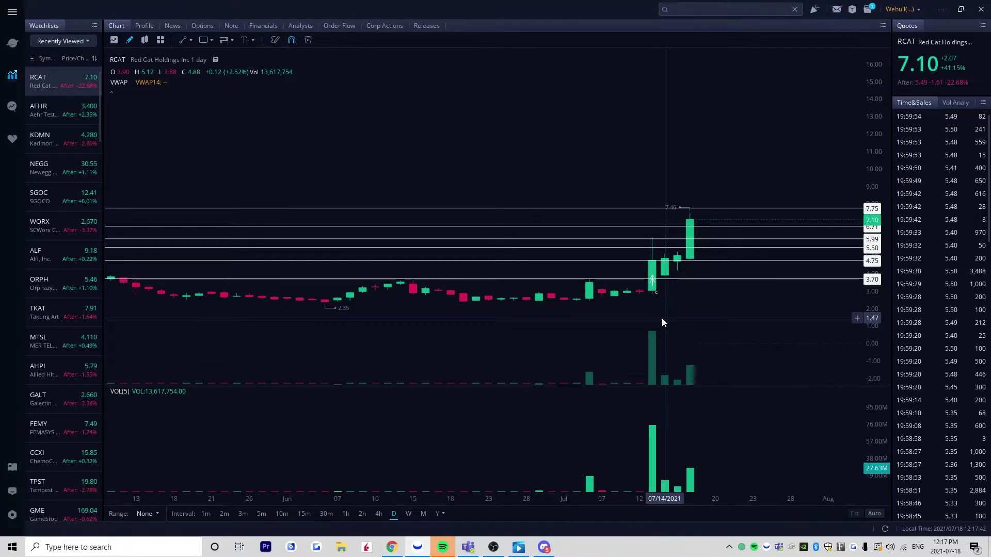
scroll(662, 318, "up", 1)
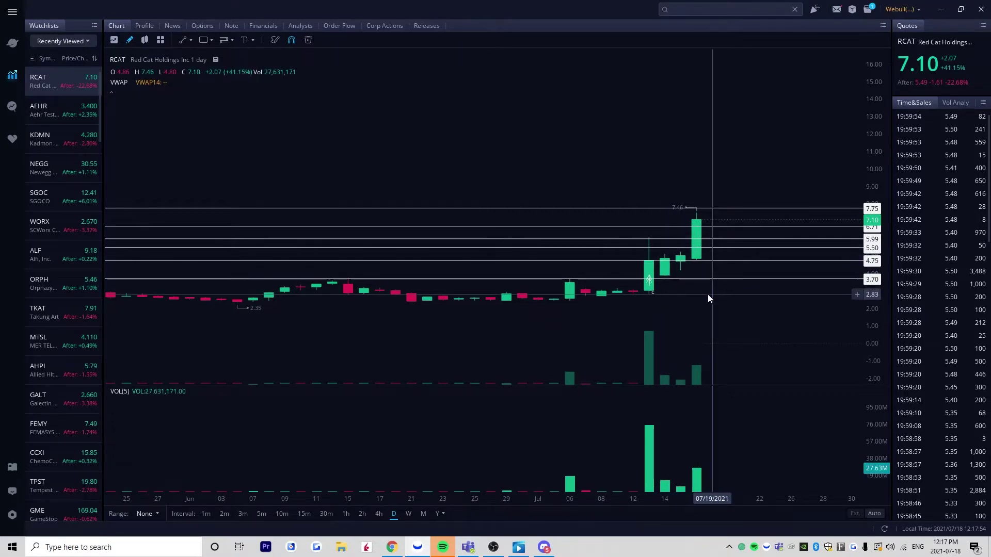
Measure the rise of the 07/16 daily candle from the 4.75 level up to its high
left_click_drag(708, 294, 572, 286)
scroll(602, 315, "up", 3)
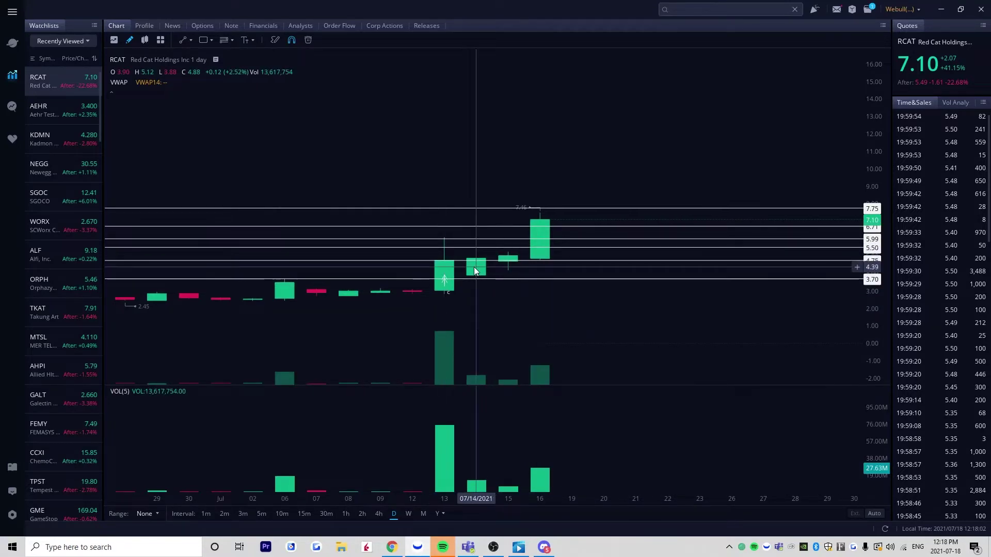
left_click(540, 260)
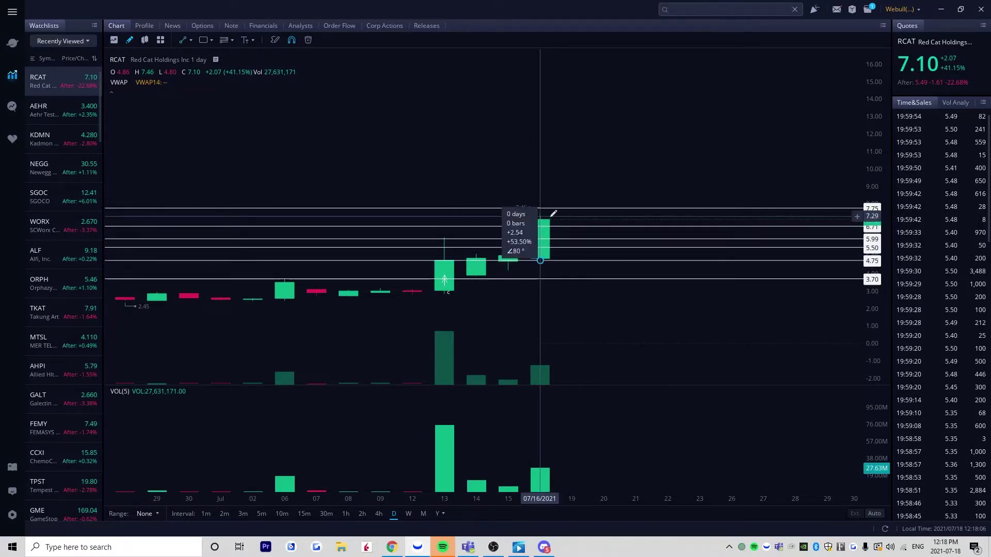
left_click(548, 215)
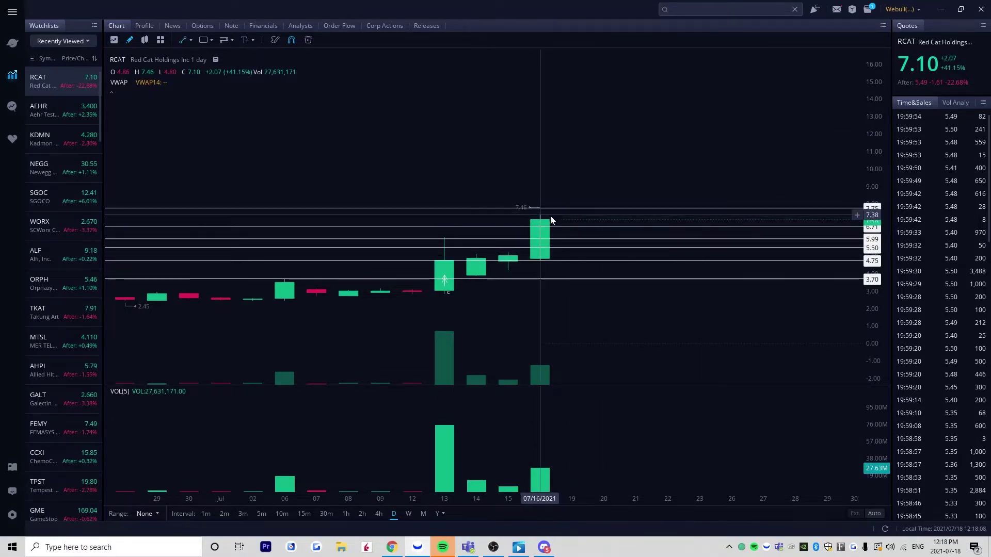
Delete the letter c label and the arrow marking on the 07/13 daily candle
left_click_drag(510, 273, 645, 290)
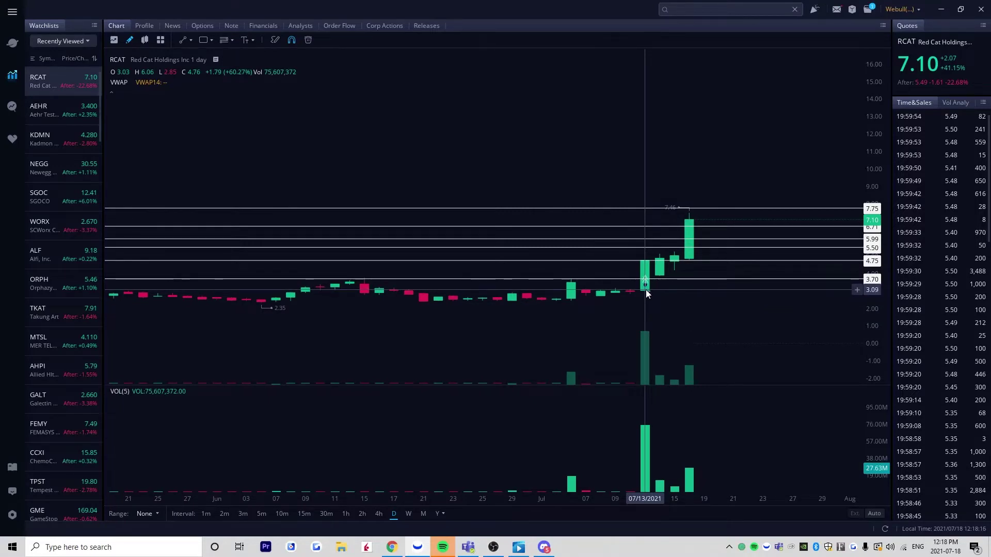
left_click(646, 289)
left_click(836, 59)
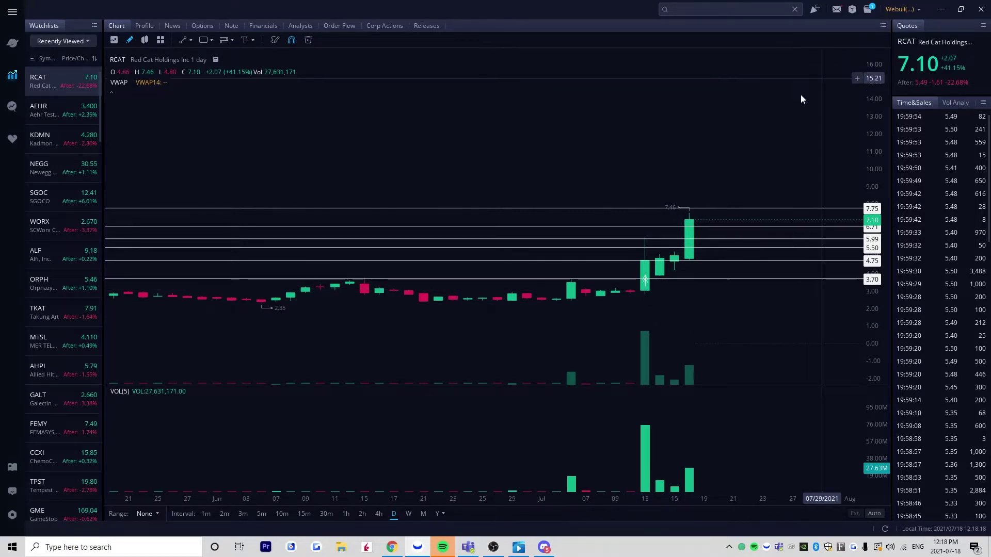
left_click(645, 288)
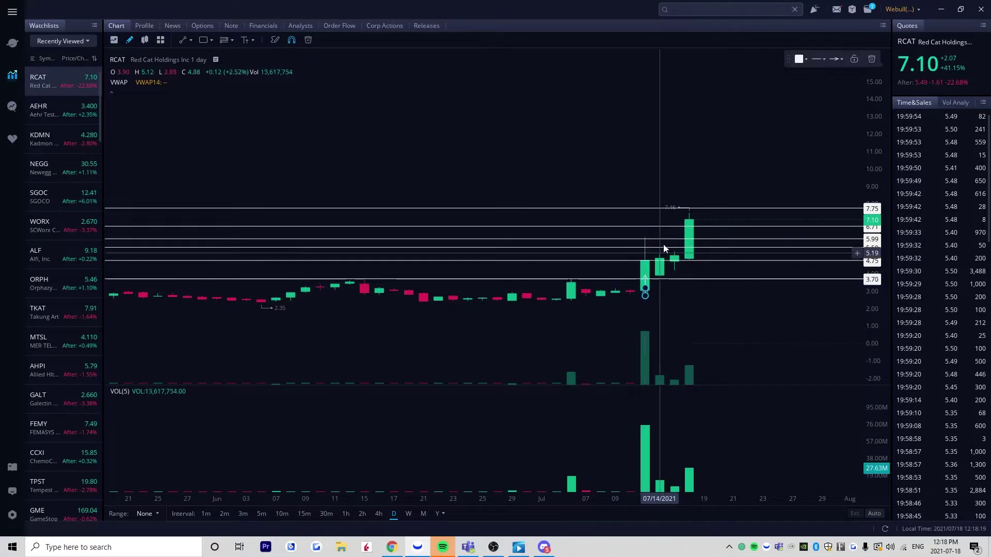
left_click(871, 59)
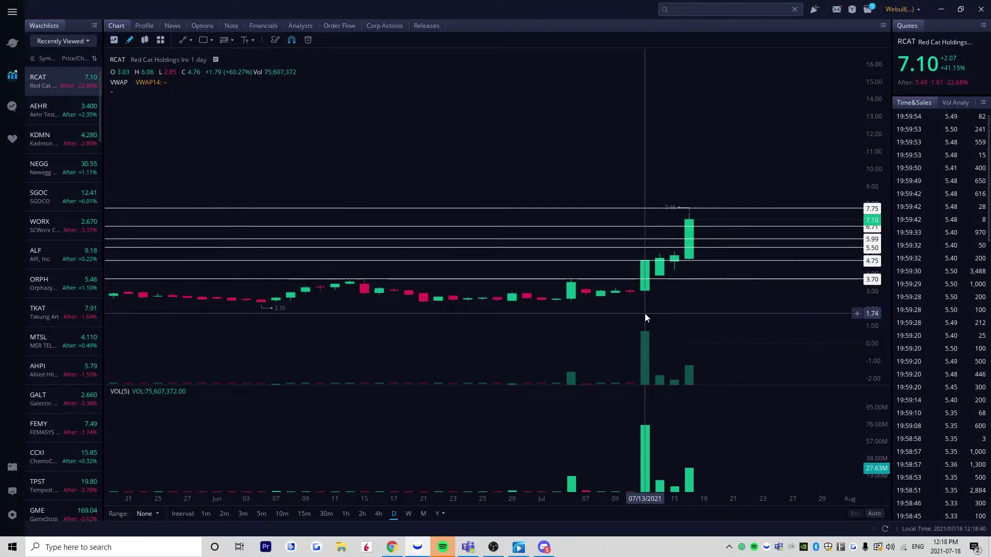
Compare the 07/13 daily candle with the following daily candles through 07/16
scroll(501, 308, "down", 2)
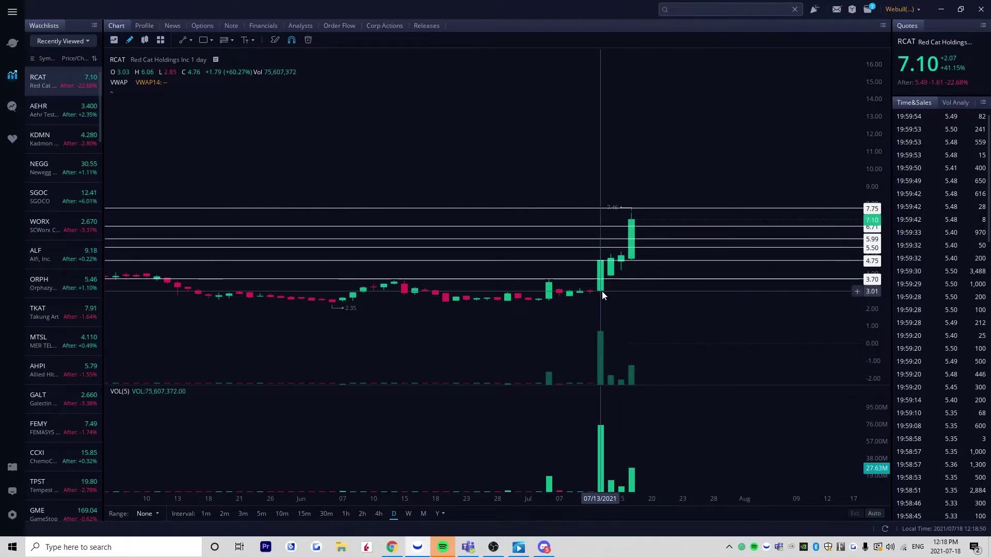
scroll(611, 295, "up", 1)
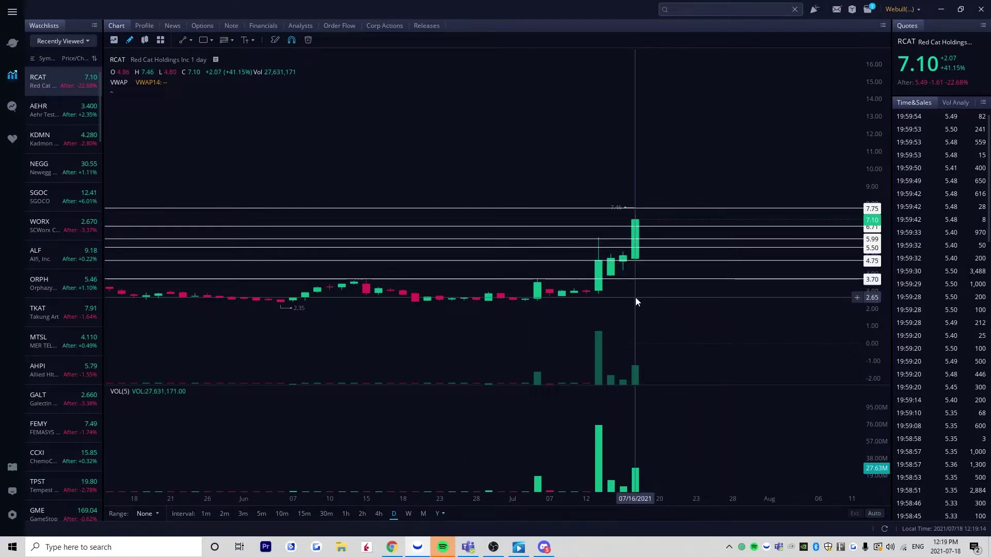
scroll(630, 297, "up", 2)
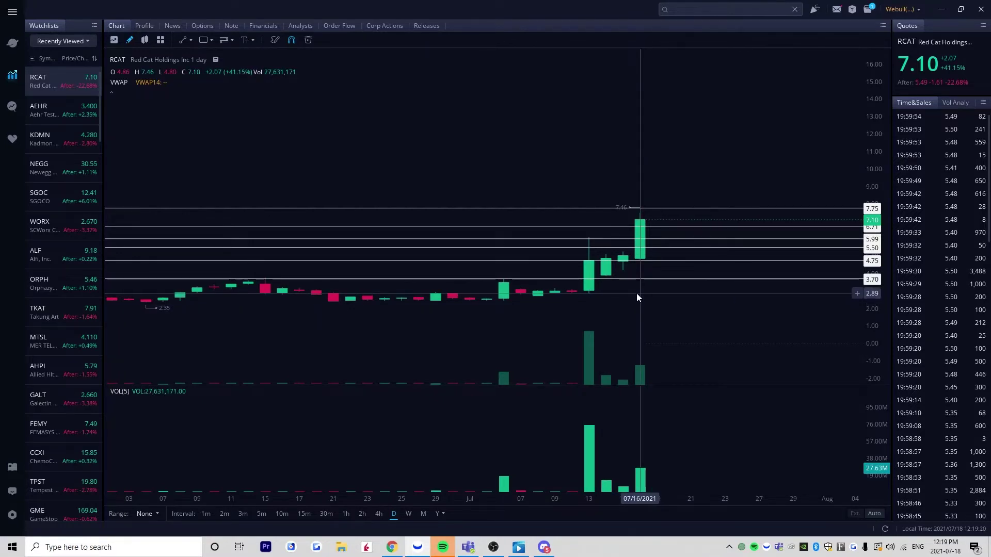
Switch the chart to the 10-minute interval and bring the 07/13 to 07/15 sessions into view, with the price scale compressed to include the 7.75 level
left_click(281, 514)
scroll(521, 356, "down", 4)
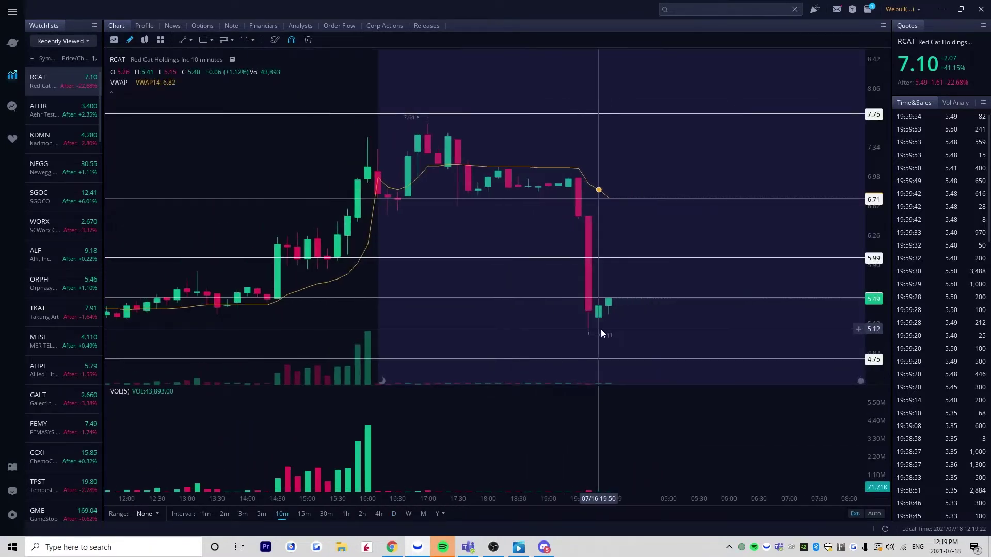
left_click_drag(132, 320, 582, 261)
scroll(500, 293, "down", 3)
left_click_drag(412, 326, 515, 230)
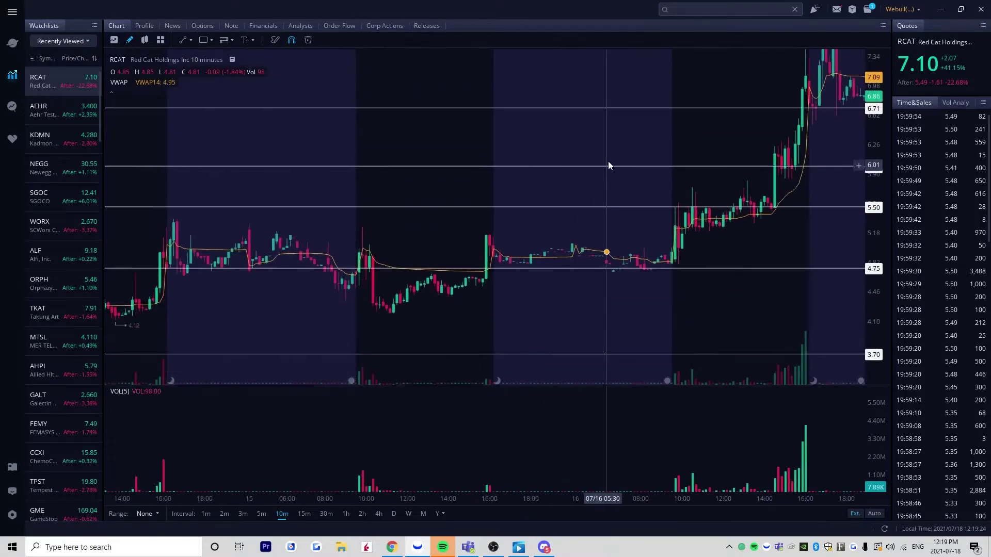
scroll(604, 165, "down", 4)
left_click_drag(167, 308, 454, 308)
scroll(661, 306, "up", 3)
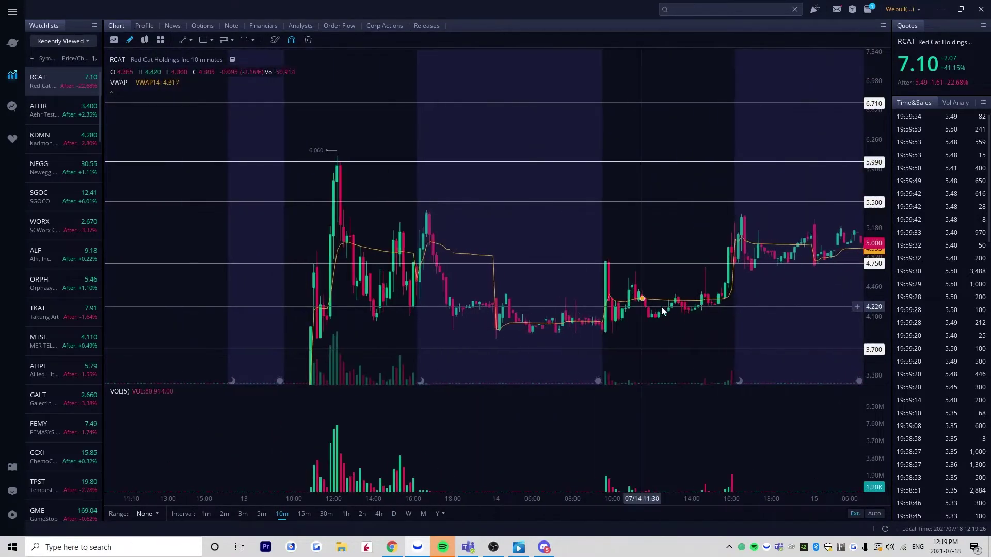
left_click_drag(884, 291, 882, 264)
left_click_drag(717, 272, 598, 295)
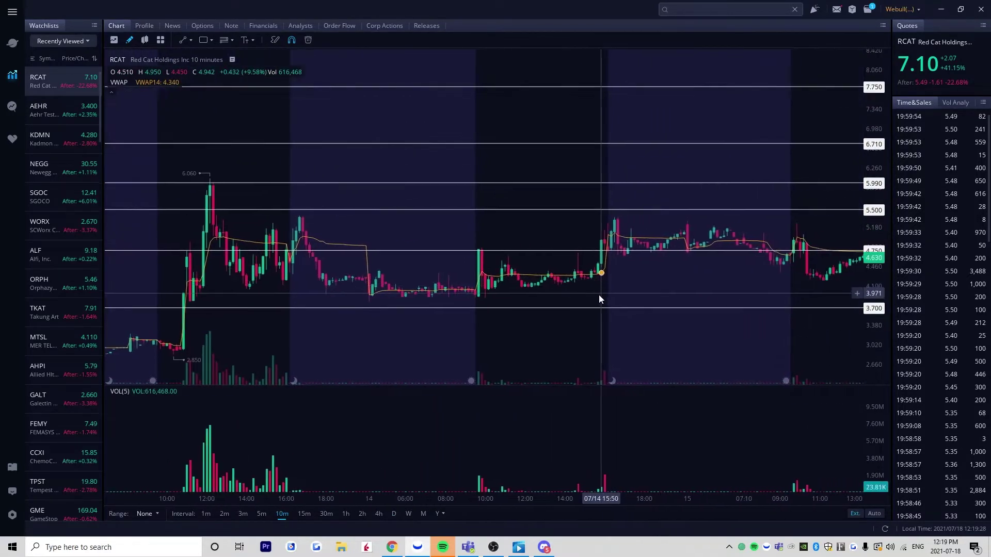
scroll(592, 300, "down", 3)
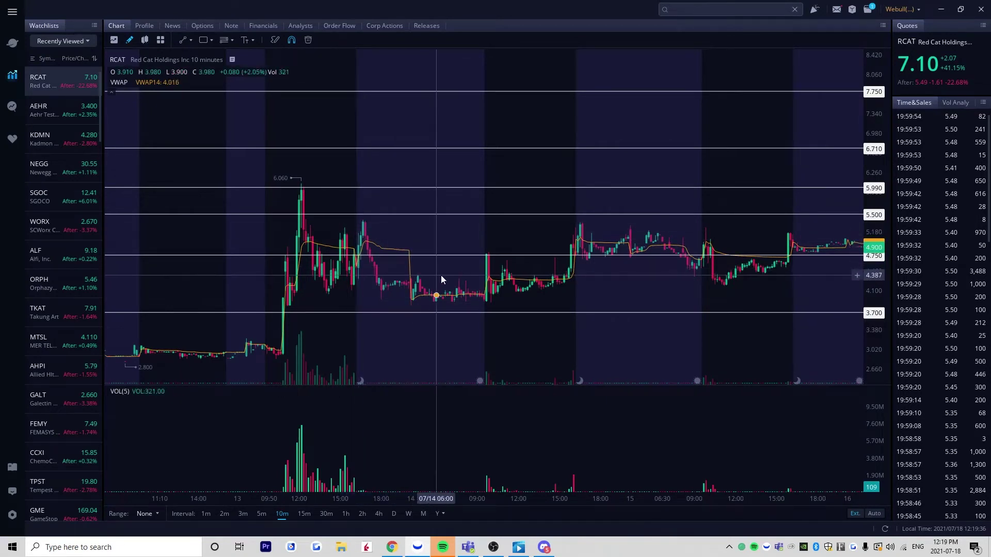
Examine the 10-minute price action from the 07/13 spike through the 07/16 breakout and after-hours drop
left_click_drag(441, 275, 416, 287)
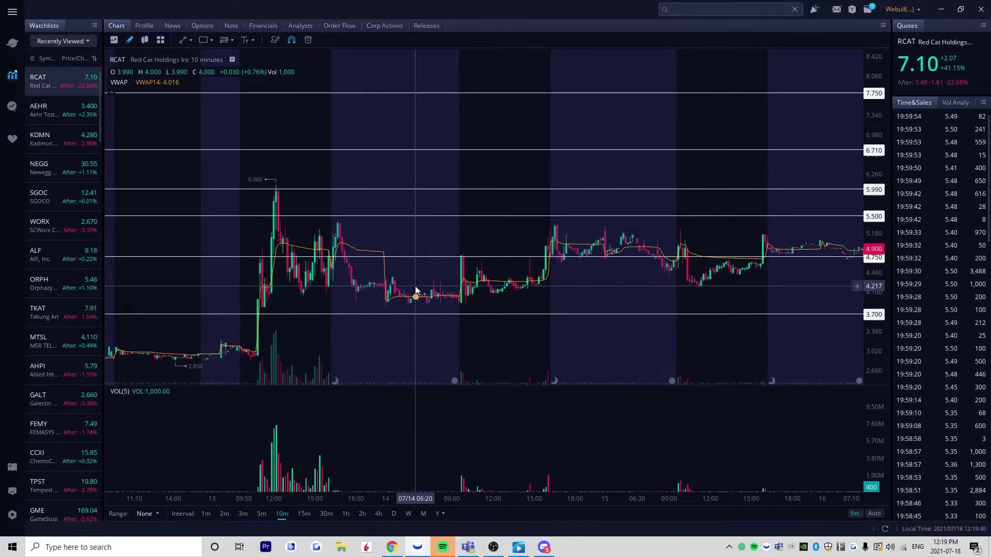
scroll(416, 292, "down", 4)
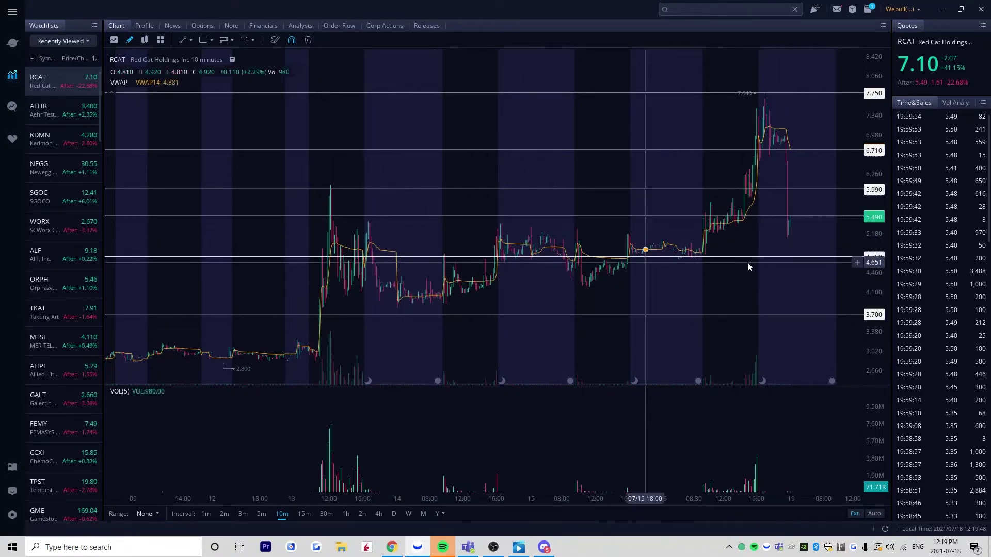
scroll(325, 285, "up", 2)
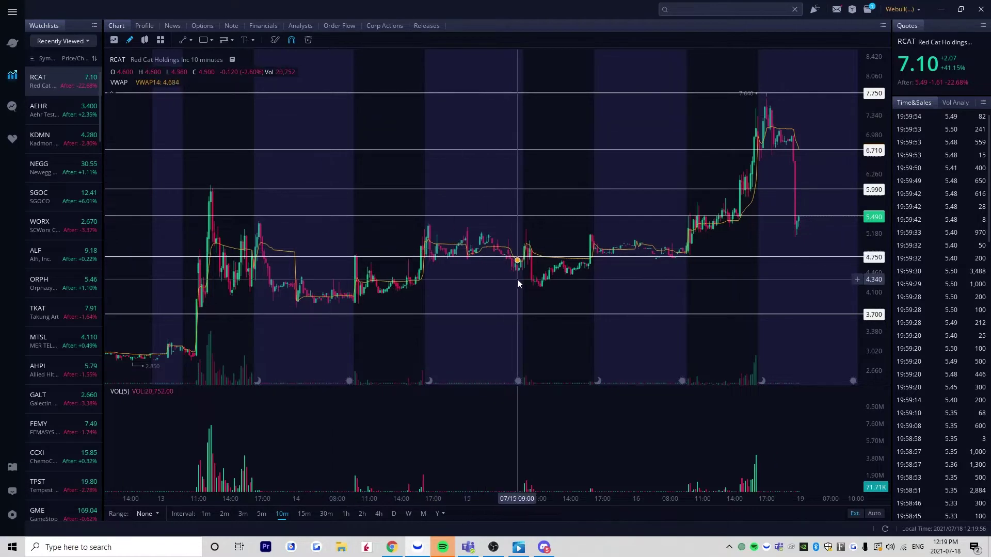
left_click_drag(517, 280, 575, 298)
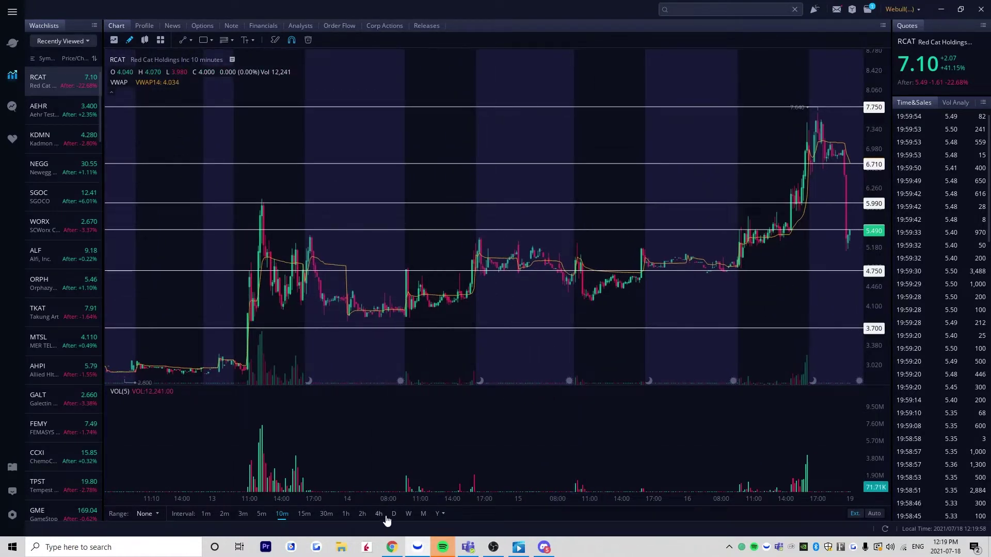
Compare the RCAT chart on the 2-hour, 4-hour and 1-hour intervals, ending on the 4-hour interval
left_click(362, 514)
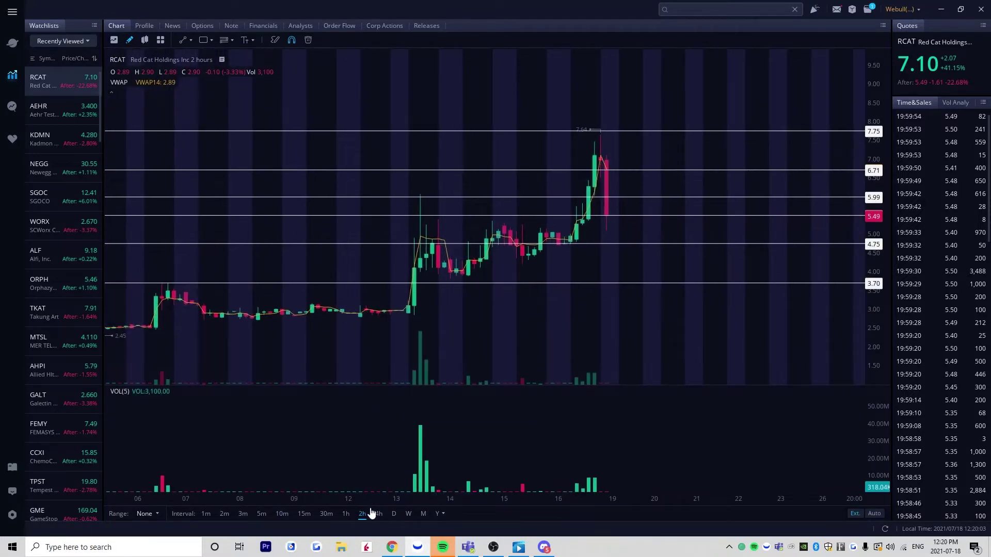
left_click(379, 514)
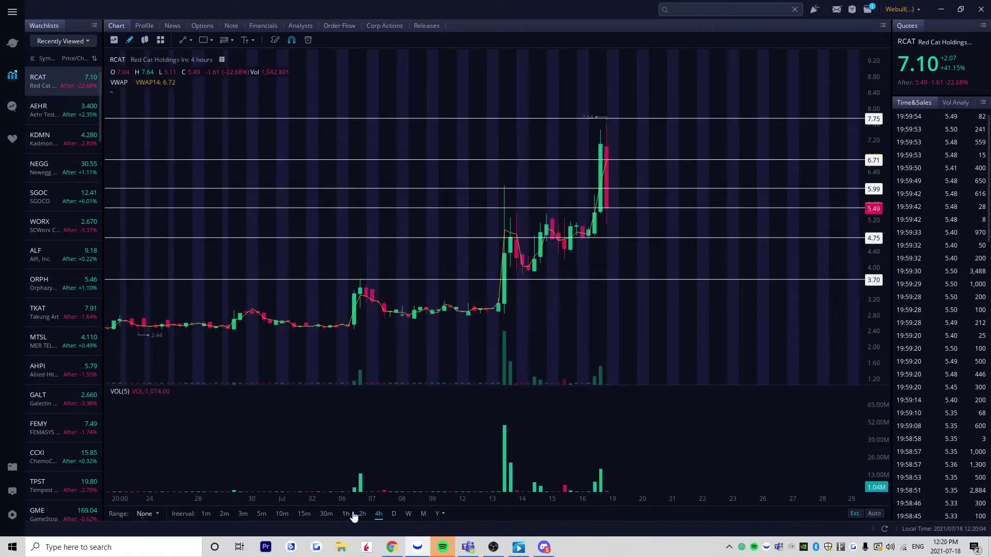
left_click(346, 514)
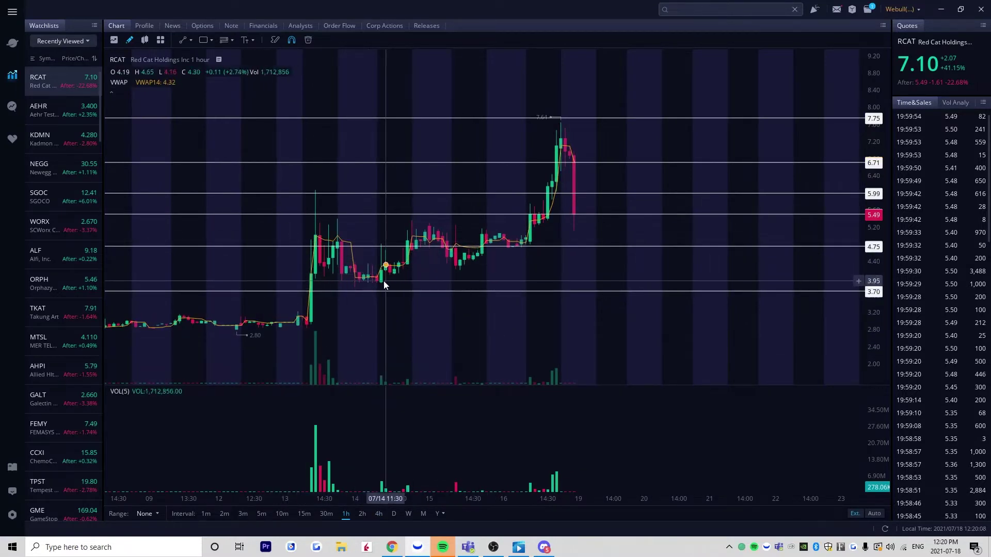
left_click(377, 514)
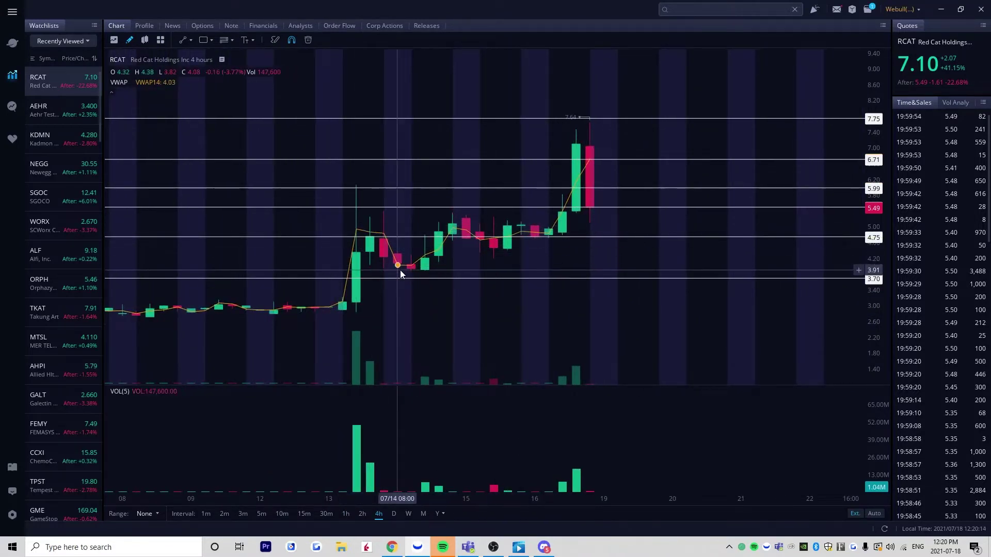
Draw a near-horizontal trend line at about 5.1 from 07/13 to 07/15 and a rising one beneath it from about 3.5 to 4.5
left_click(356, 223)
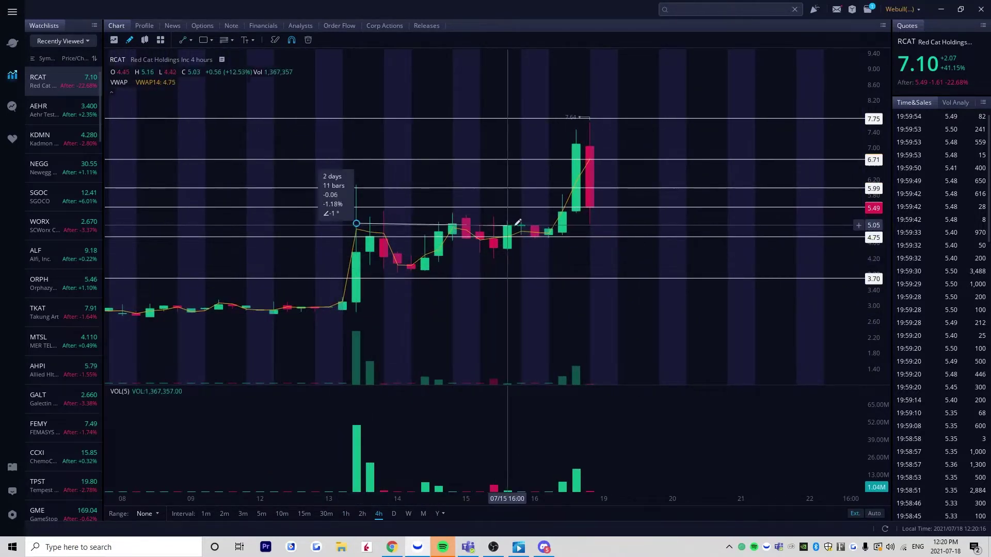
left_click(521, 221)
left_click(370, 290)
left_click_drag(466, 252, 521, 246)
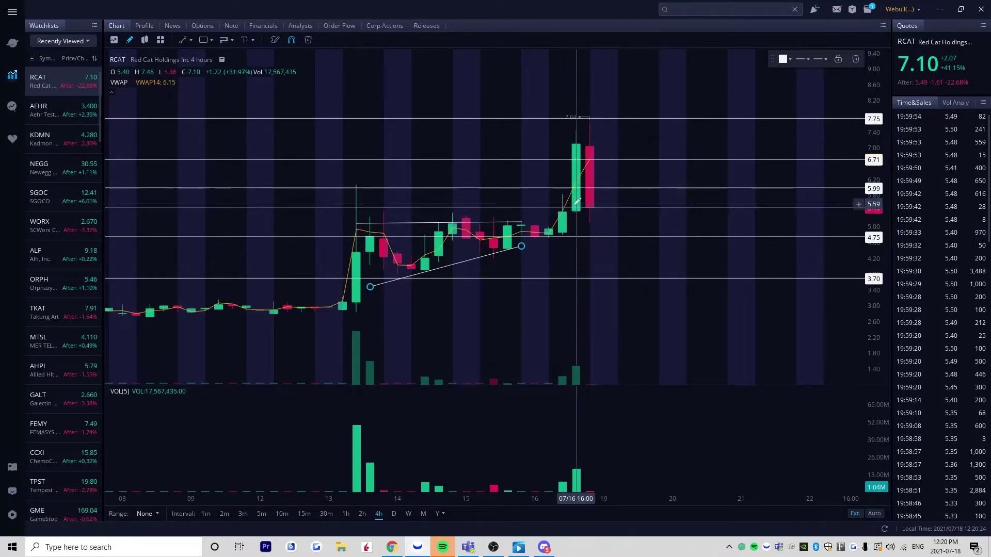
Draw a trend line across the last two 07/16 candles from about 5.5 to 7.0, and delete it
mouse_move(576, 208)
left_mouse_down()
mouse_move(583, 137)
mouse_move(598, 140)
mouse_move(591, 147)
left_mouse_up()
left_click(590, 150)
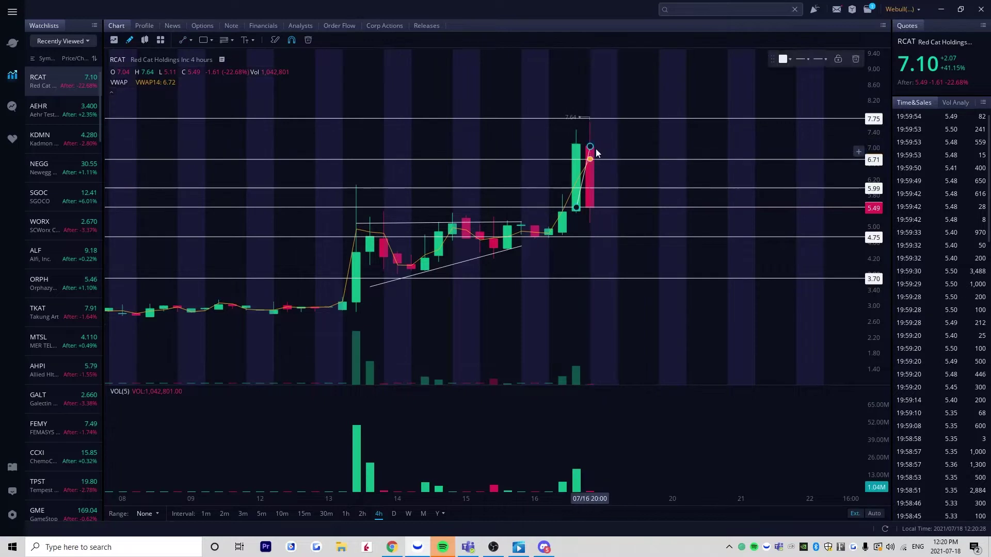
left_click(855, 60)
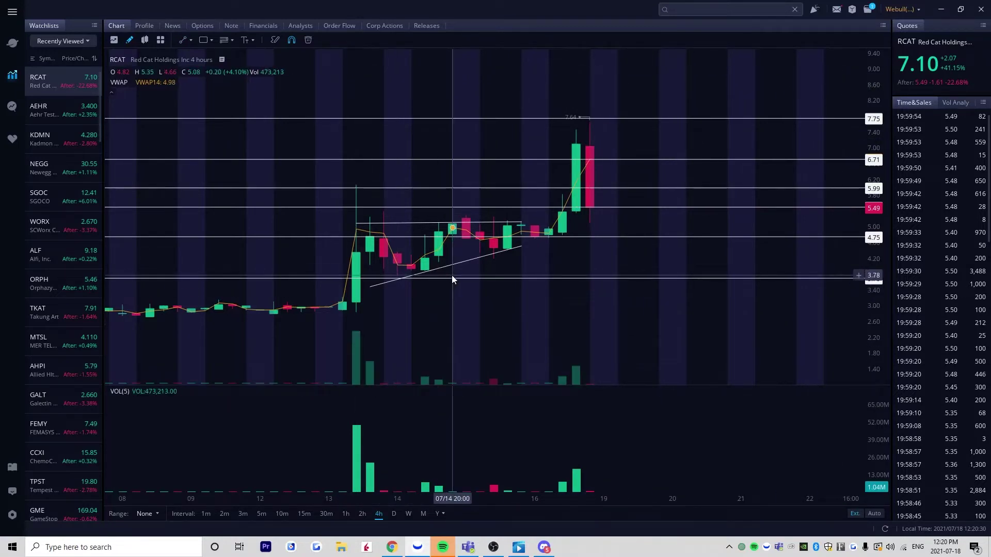
Delete the rising lower trend line and the near-horizontal upper trend line around the 07/13 to 07/15 candles
left_click(463, 263)
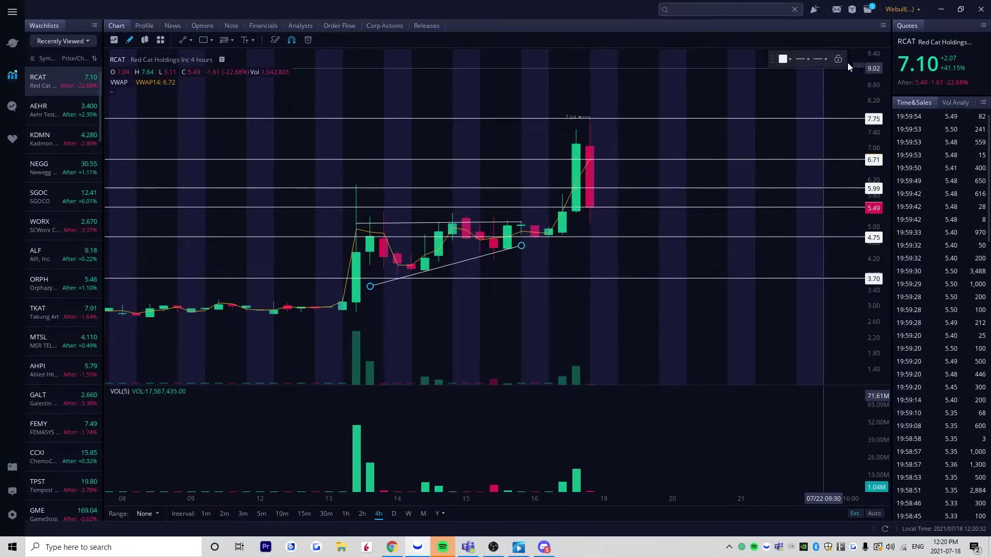
left_click(851, 59)
left_click(482, 224)
left_click(857, 60)
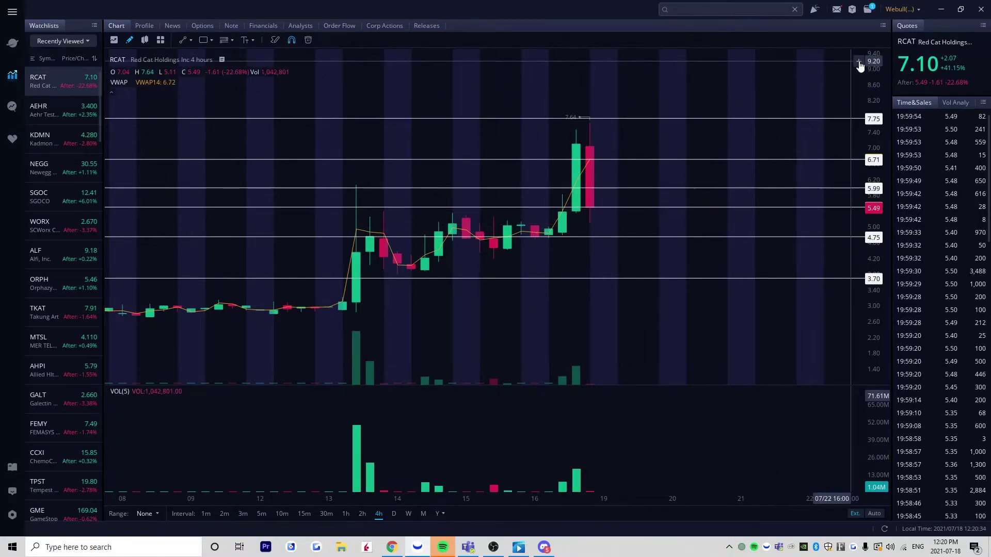
Switch the chart to the 5-minute interval and review the 07/13 to 07/16 sessions against the 4.75 and 3.70 levels
left_click(260, 514)
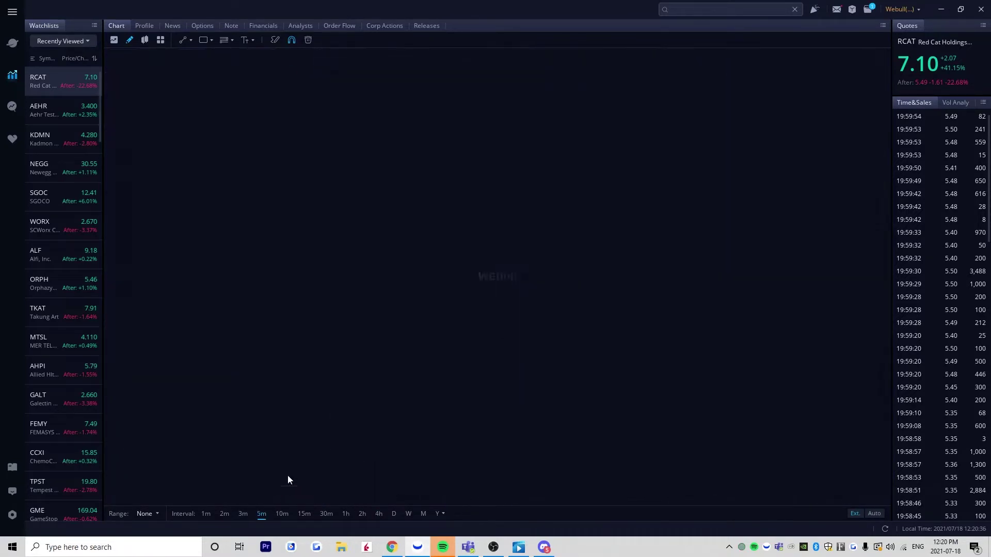
scroll(559, 314, "down", 6)
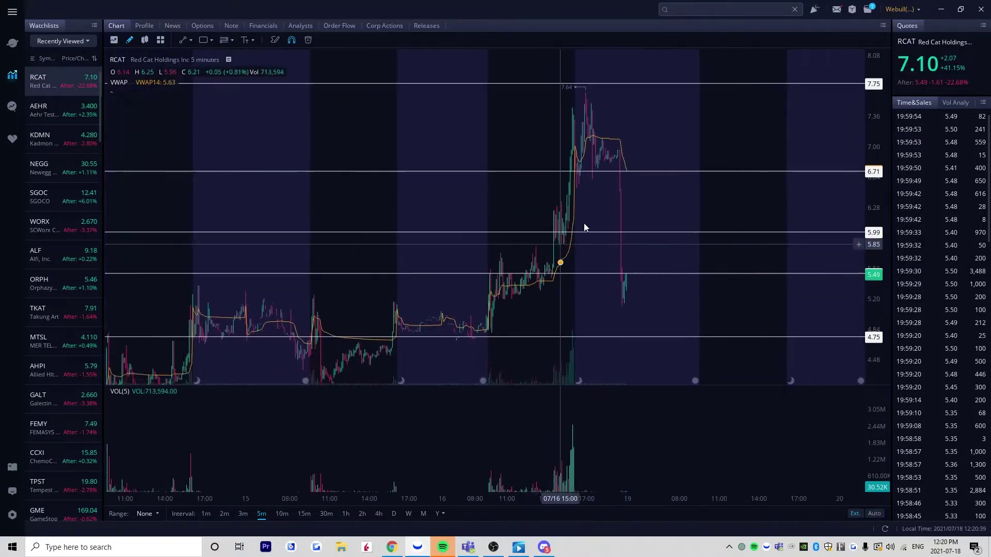
left_click_drag(587, 149, 738, 112)
scroll(655, 191, "down", 2)
left_click_drag(551, 325, 626, 264)
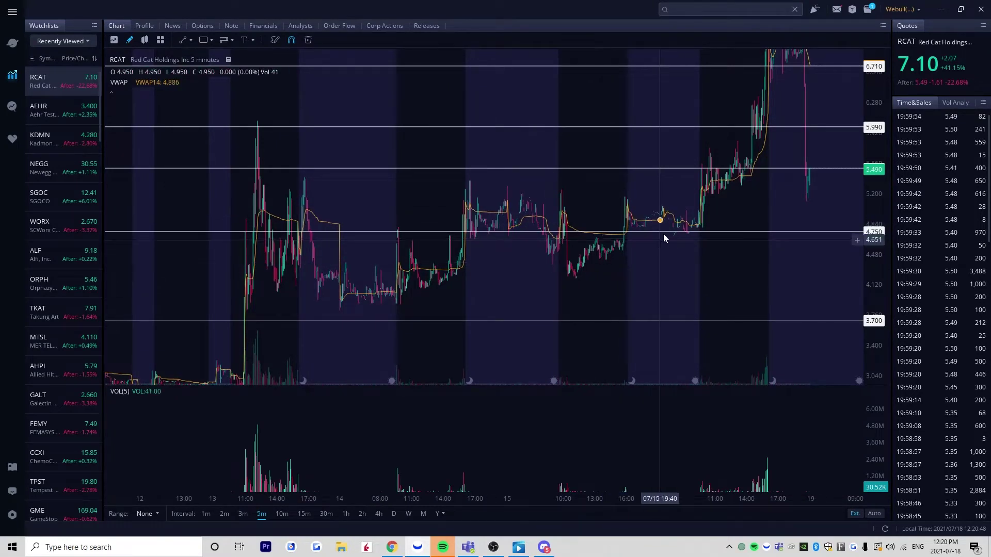
left_click_drag(518, 277, 549, 281)
scroll(671, 272, "up", 2)
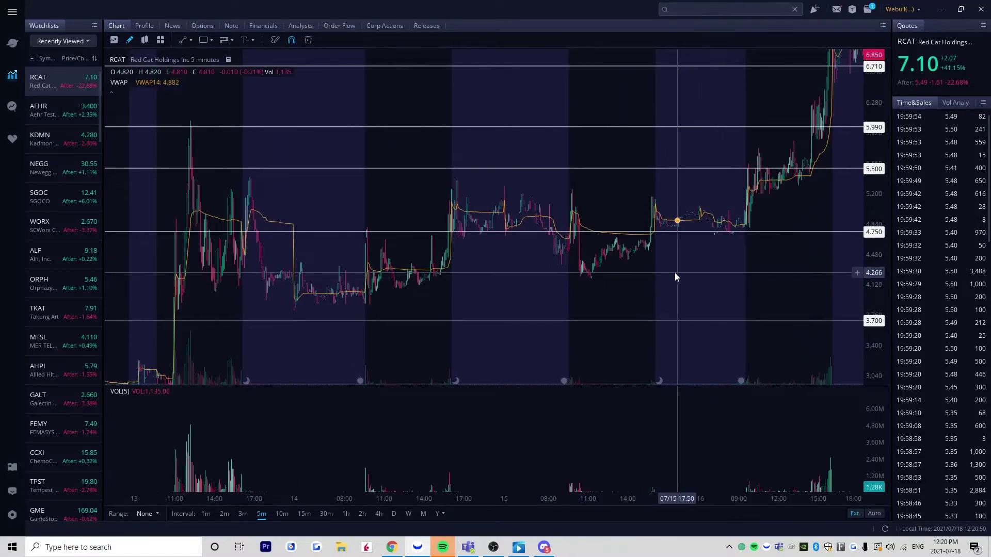
left_click_drag(674, 273, 664, 277)
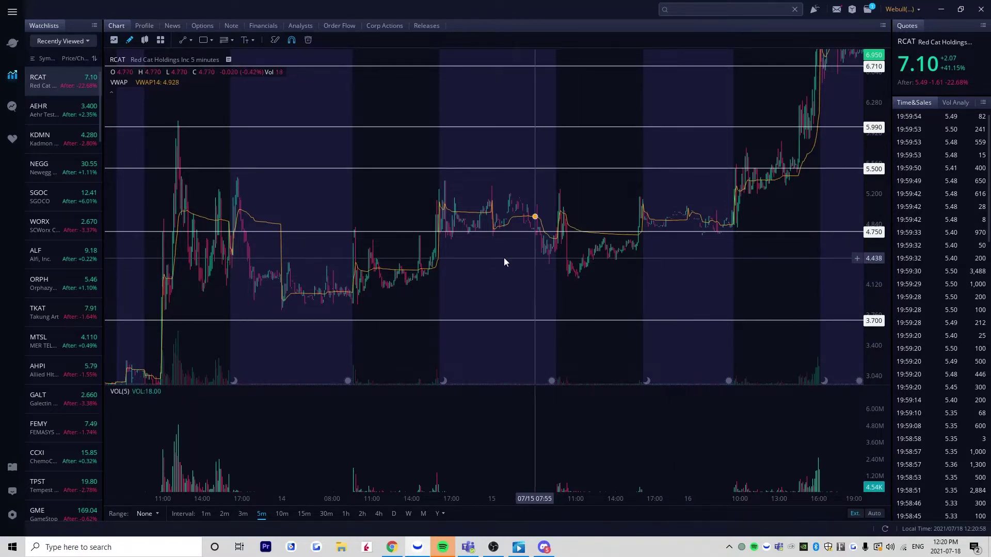
Examine the 07/13 spike to the 5.99 level and its pullback on the 5-minute interval
left_click_drag(192, 287, 315, 281)
scroll(215, 270, "up", 3)
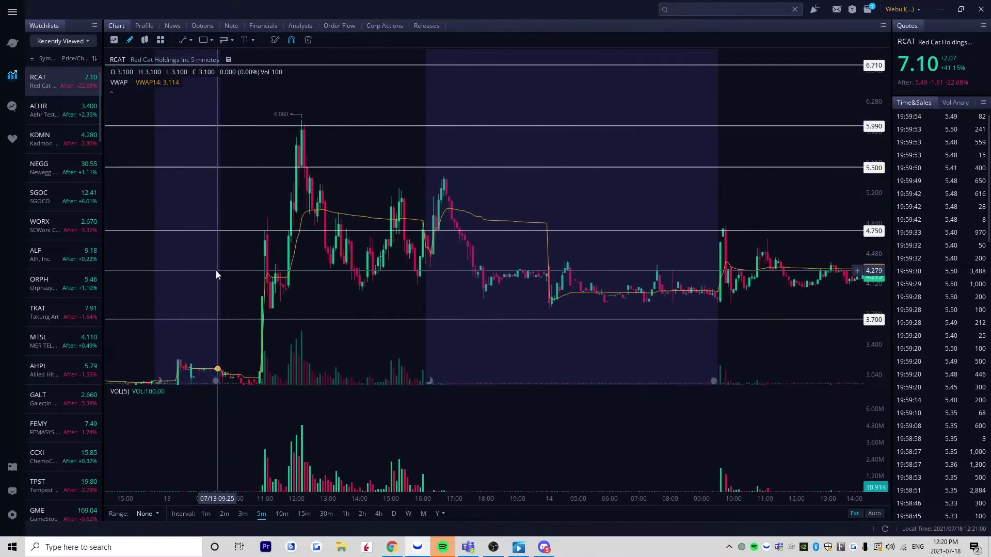
left_click_drag(216, 271, 374, 330)
scroll(373, 330, "up", 2)
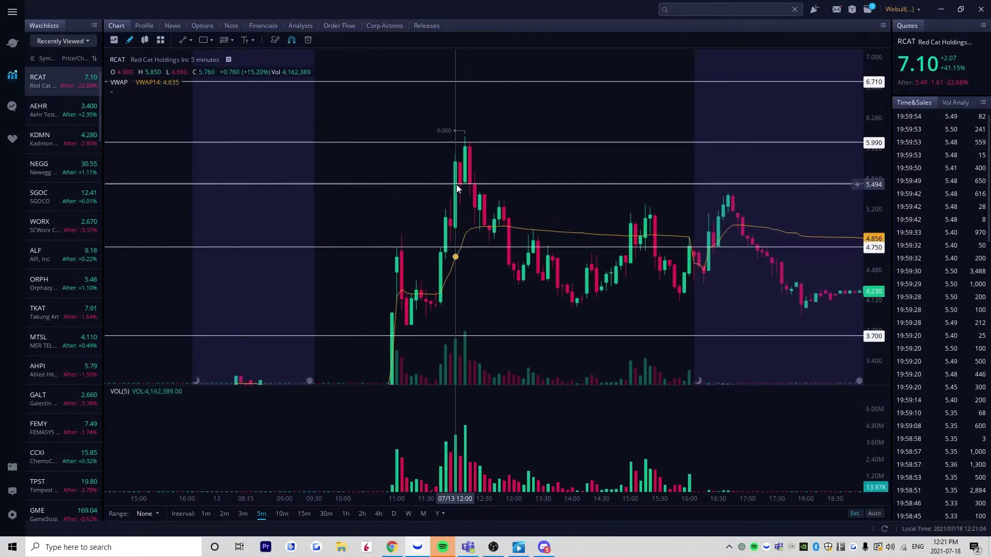
Switch the chart to the 3-minute interval and frame the 07/13 spike, with the price scale covering the 3.70 to 6.71 levels
left_click(243, 514)
scroll(537, 282, "down", 3)
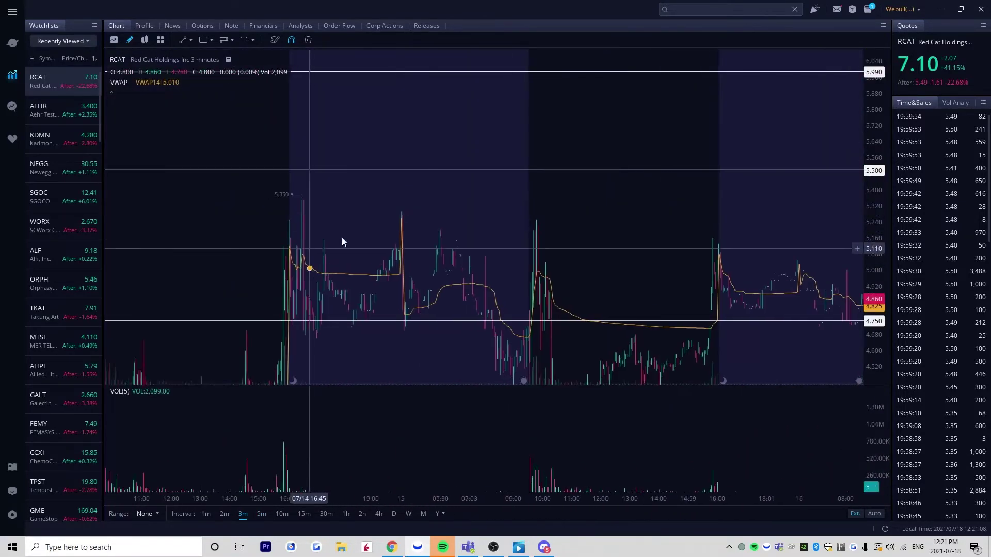
left_click_drag(342, 242, 685, 241)
left_click_drag(878, 240, 896, 98)
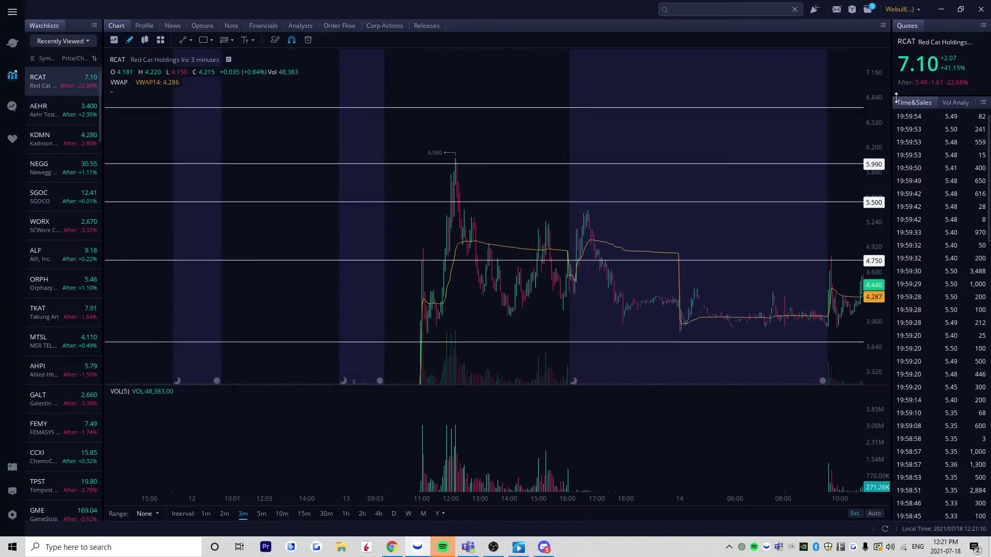
scroll(449, 186, "up", 5)
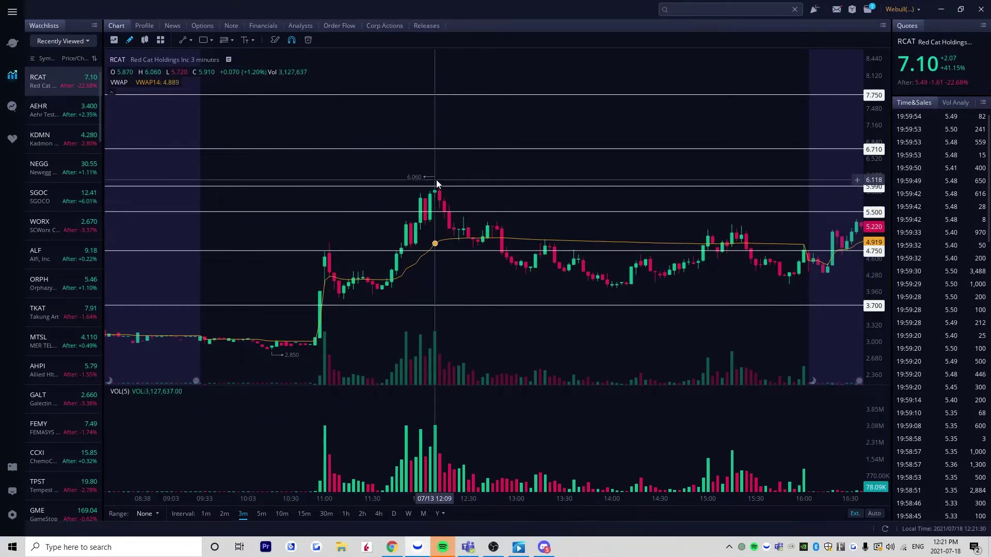
scroll(405, 196, "up", 2)
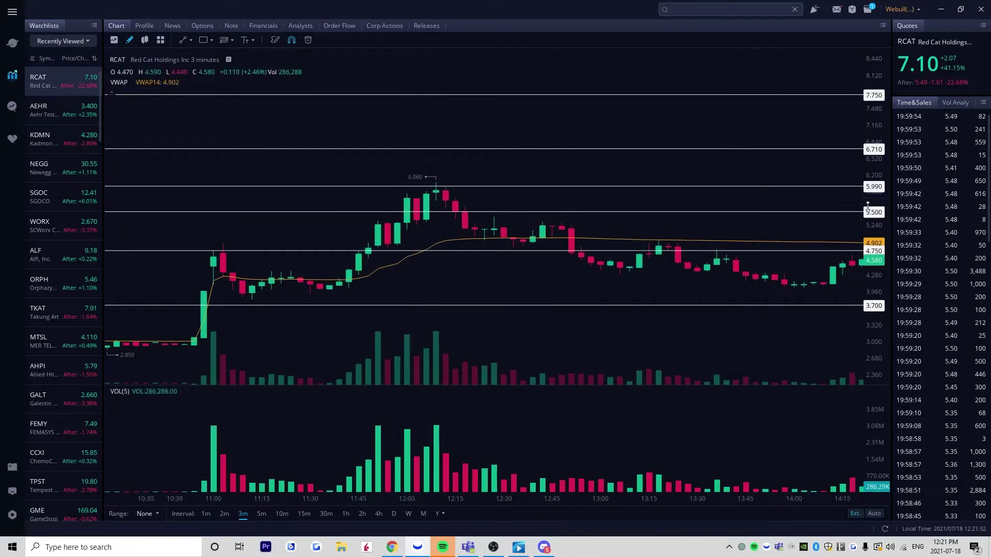
left_click_drag(873, 258, 874, 221)
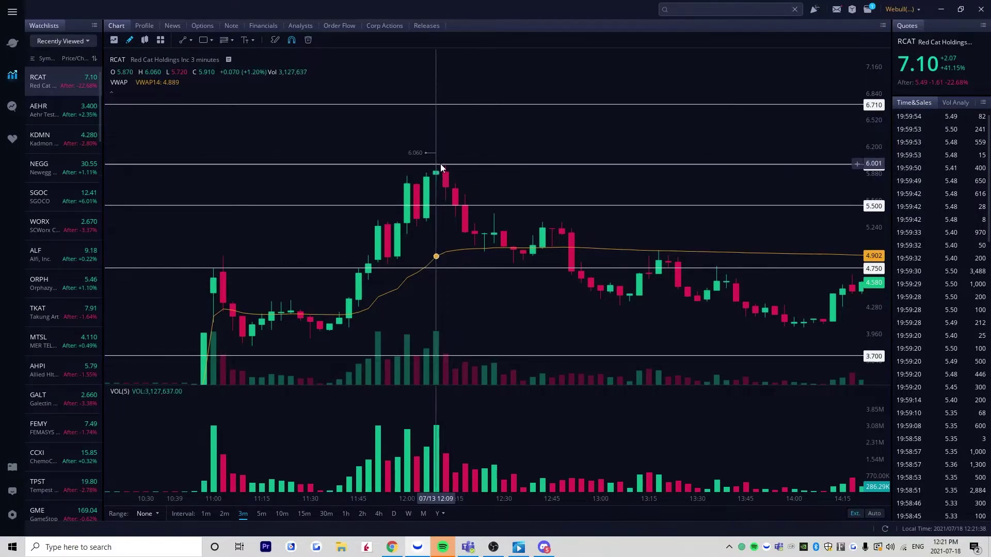
Examine the 07/13 afternoon price action around the 4.75 level on the 3-minute interval, from the peak into after-hours
scroll(555, 273, "down", 3)
left_click_drag(574, 224, 368, 222)
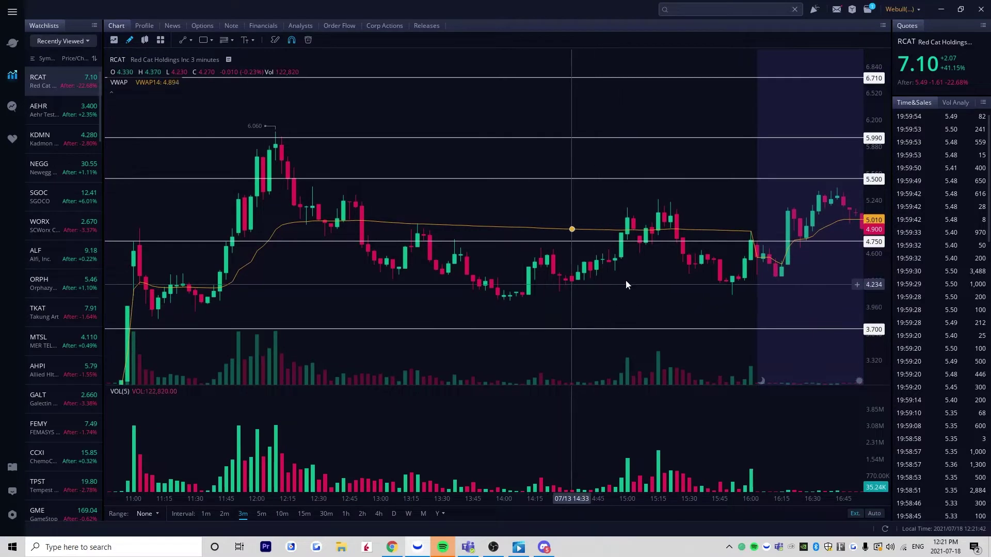
left_click_drag(871, 285, 871, 217)
left_click_drag(566, 332, 498, 304)
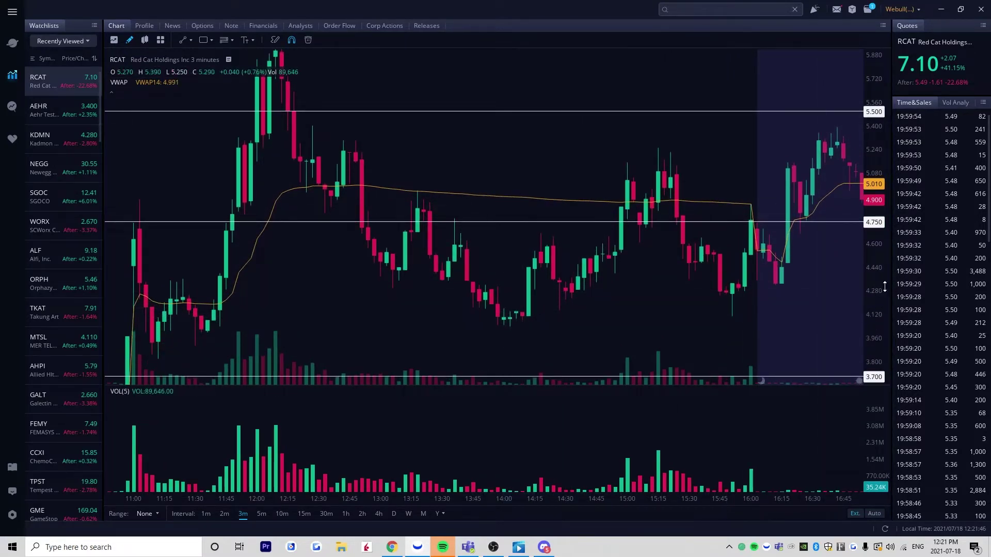
left_click_drag(885, 287, 885, 350)
left_click_drag(493, 274, 677, 292)
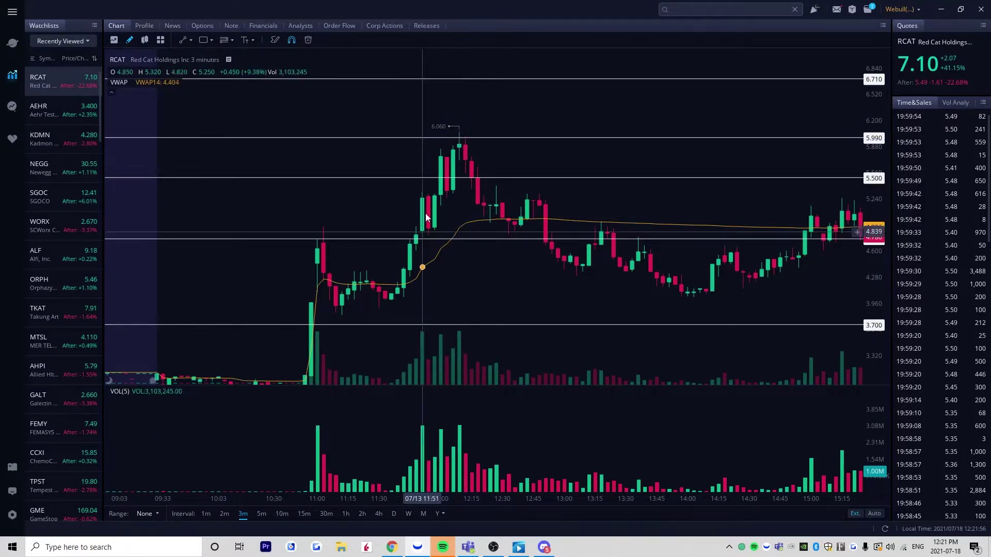
Compare the candles and volume bars of the 07/13 rise from 10:48 to the 12:09 peak on the 3-minute interval
scroll(461, 150, "up", 3)
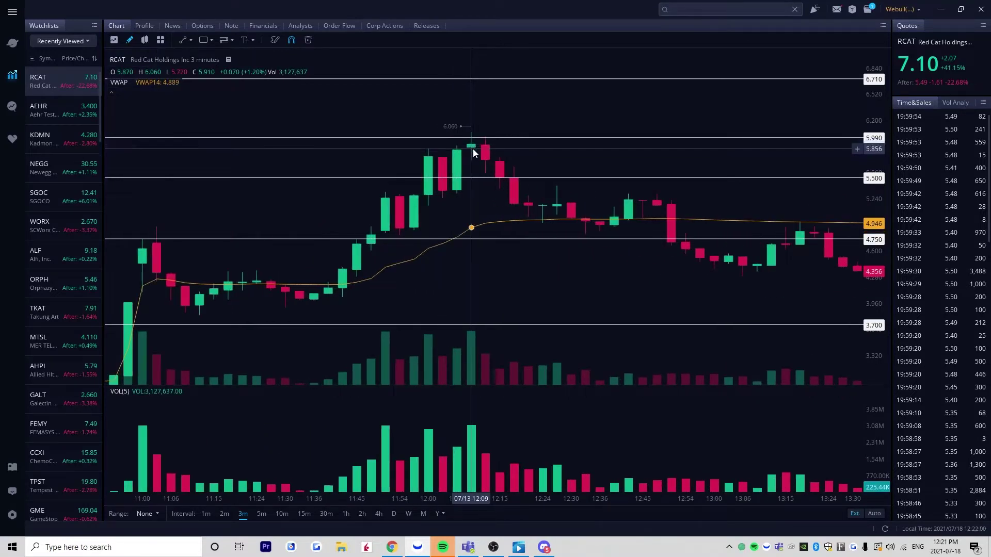
scroll(454, 186, "down", 3)
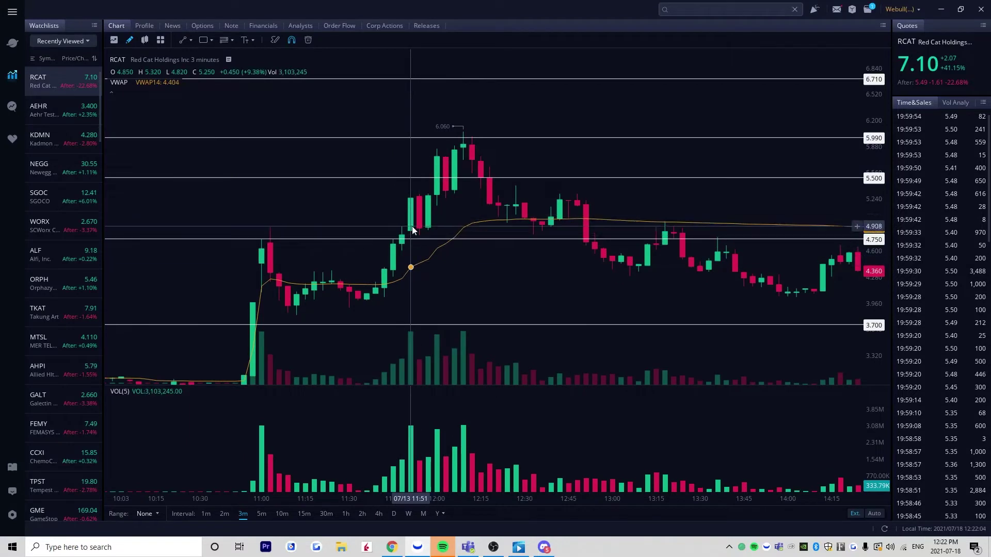
scroll(304, 299, "down", 2)
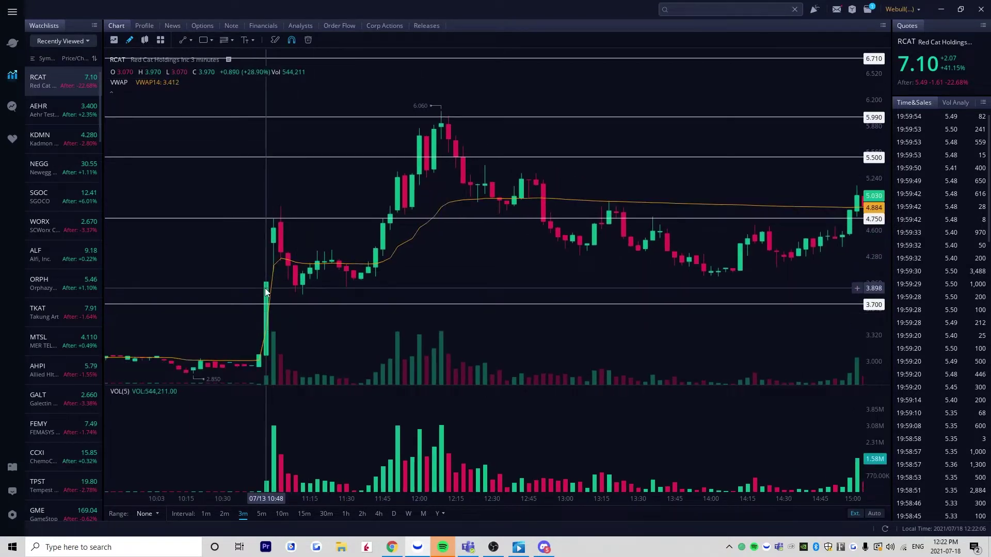
scroll(442, 430, "up", 2)
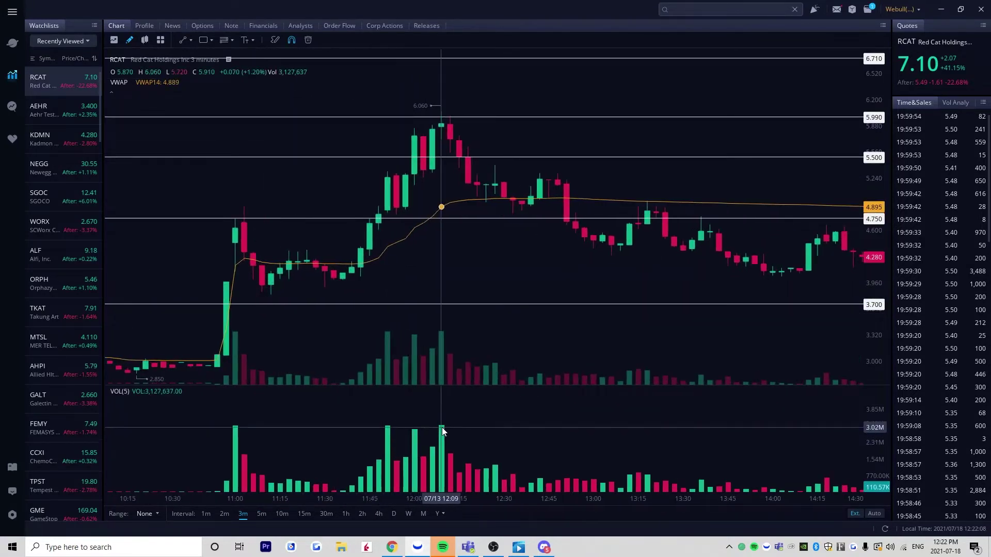
left_click_drag(450, 129, 441, 149)
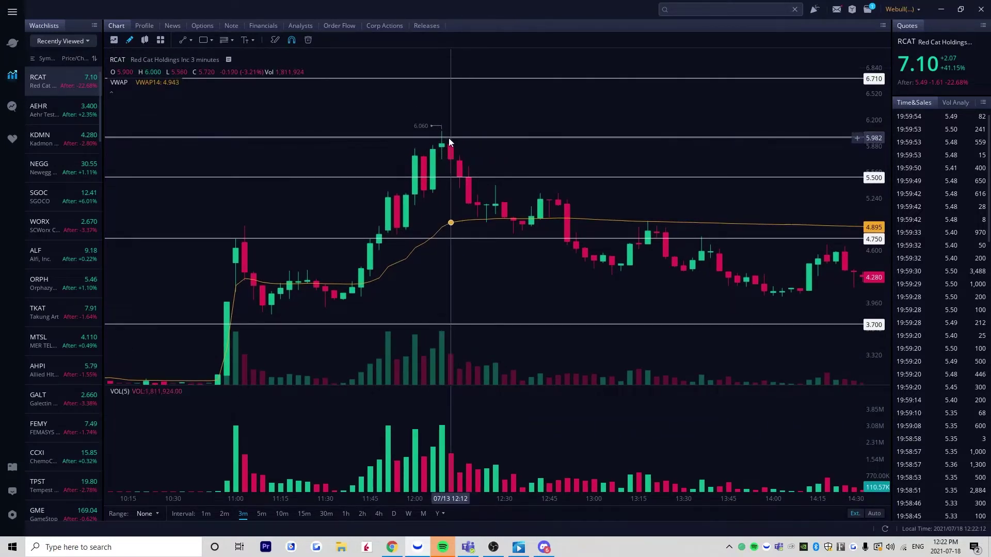
left_click_drag(452, 145, 466, 159)
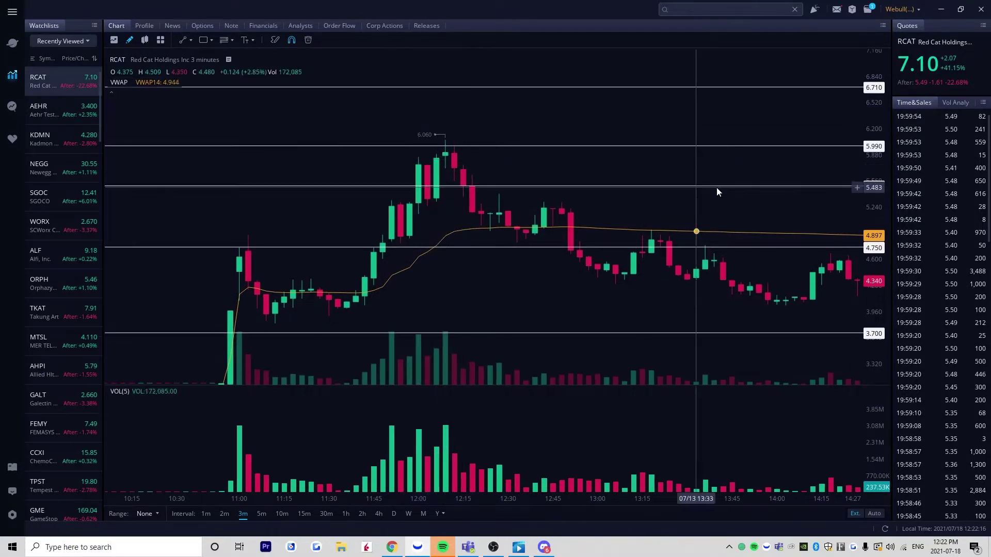
Examine the 07/13 peak at the 5.99 level and the decline through 5.50 and 4.75 on the 3-minute interval
left_click_drag(871, 188, 871, 202)
left_click_drag(593, 214, 601, 212)
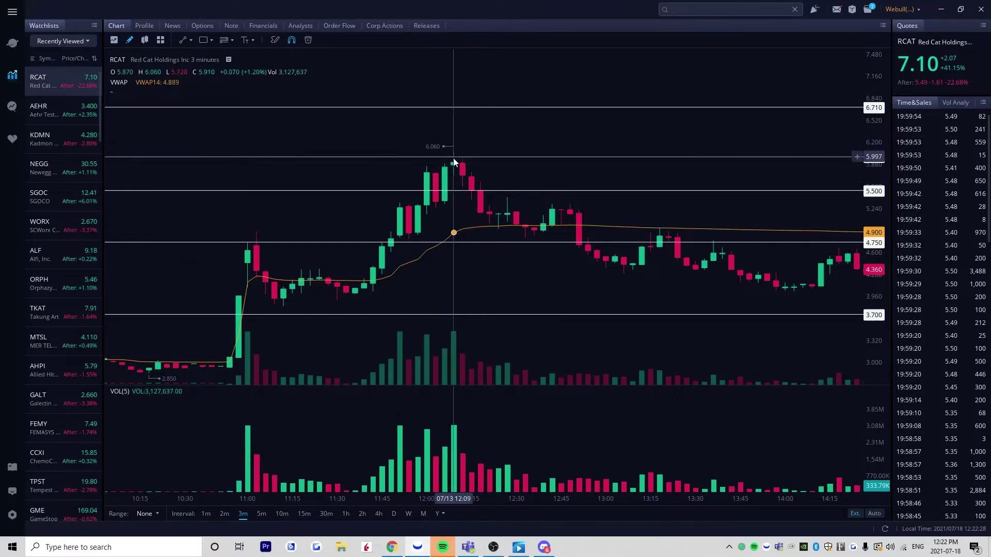
left_click_drag(541, 224, 540, 207)
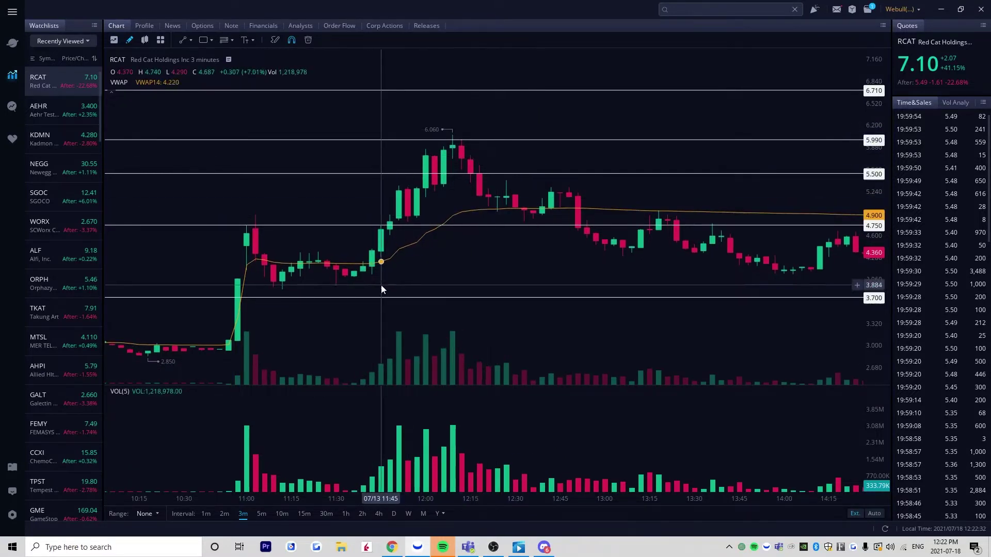
left_click_drag(466, 250, 379, 254)
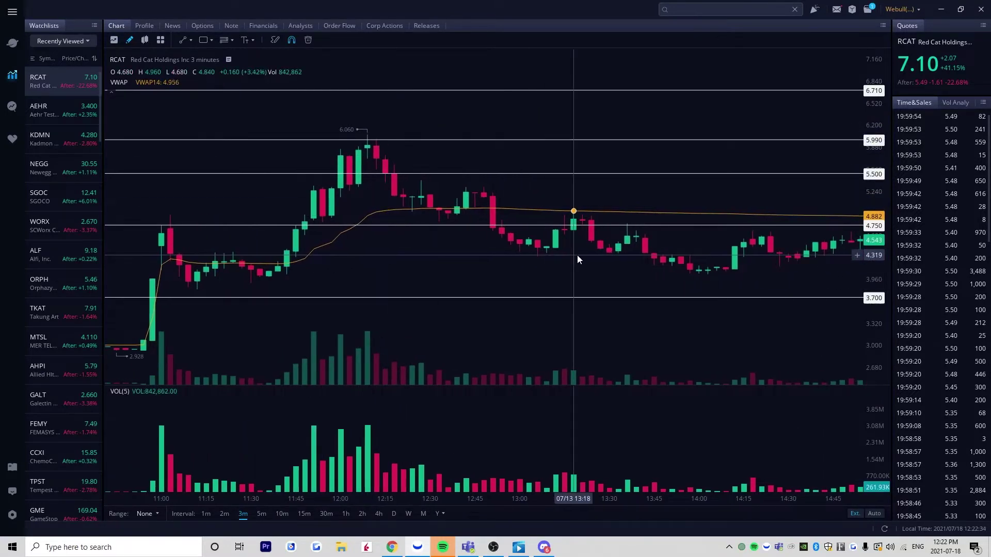
mouse_move(577, 255)
left_mouse_down()
mouse_move(454, 262)
mouse_move(566, 262)
left_mouse_up()
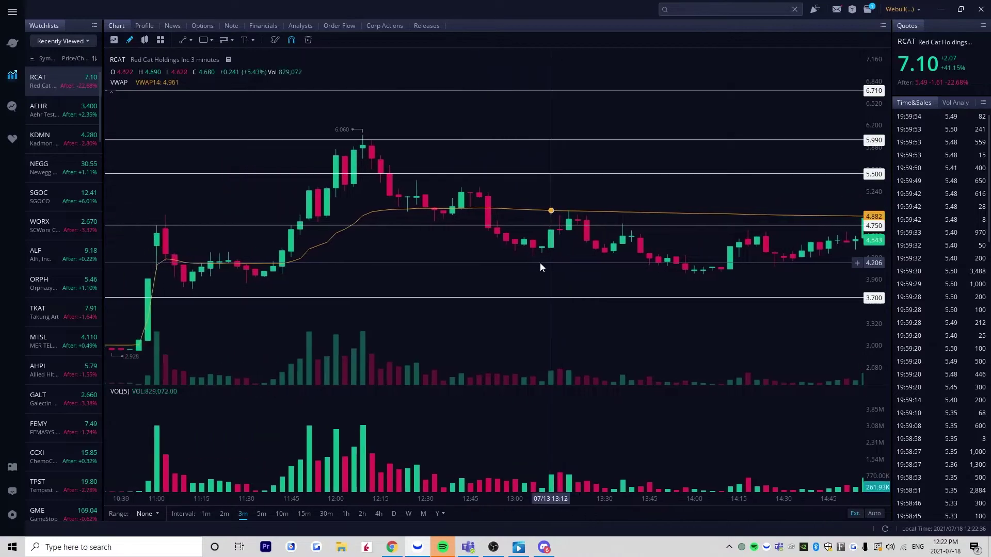
left_click_drag(431, 254, 463, 261)
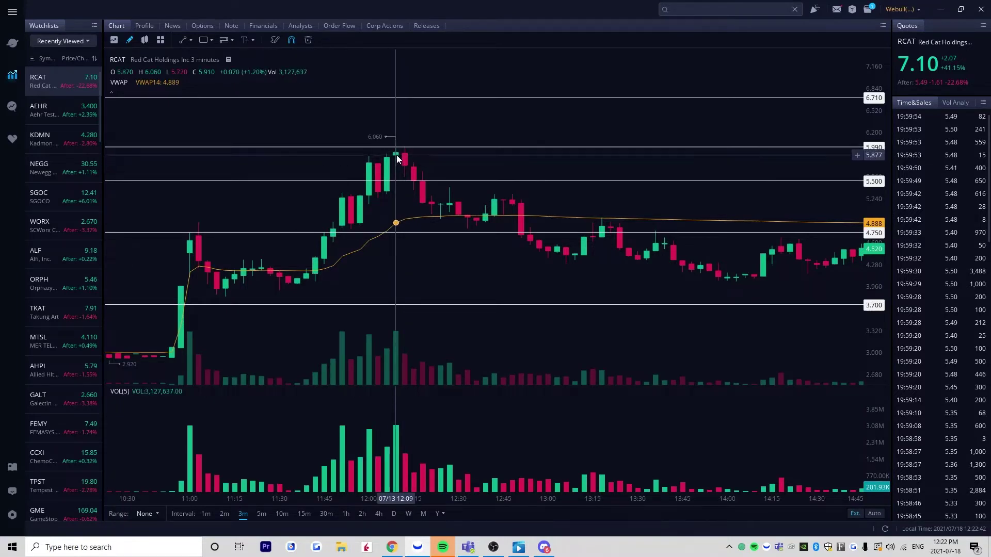
left_click_drag(405, 158, 412, 171)
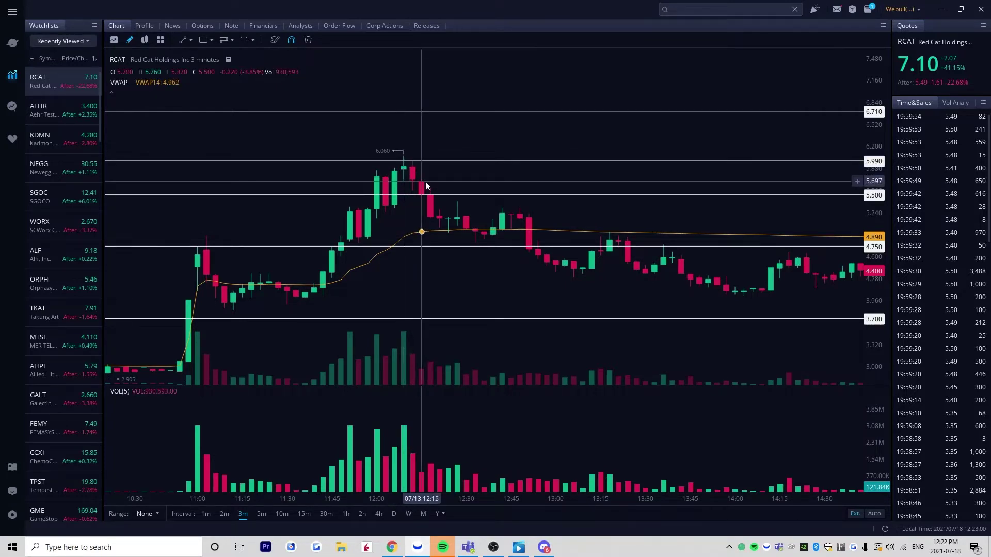
Compare the 07/13 volume bars at 11:00, 11:51, 12:03 and 12:09 with the volume through the afternoon
scroll(308, 388, "down", 2)
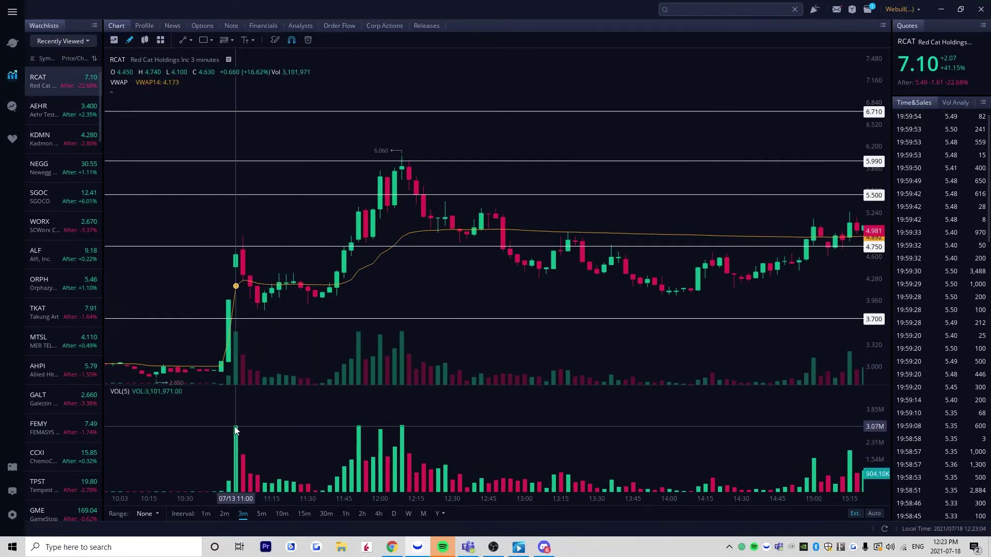
left_click_drag(237, 425, 392, 307)
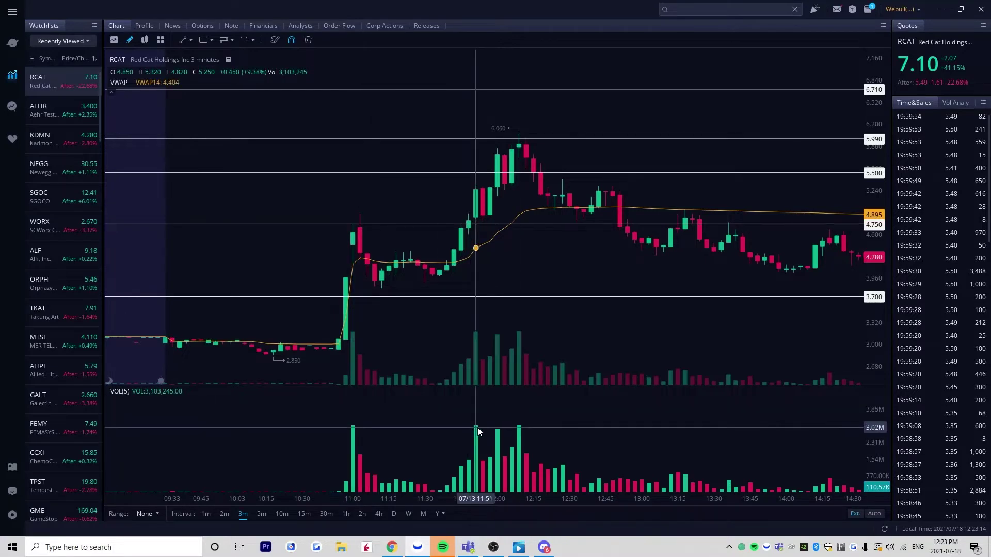
left_click_drag(520, 323, 475, 336)
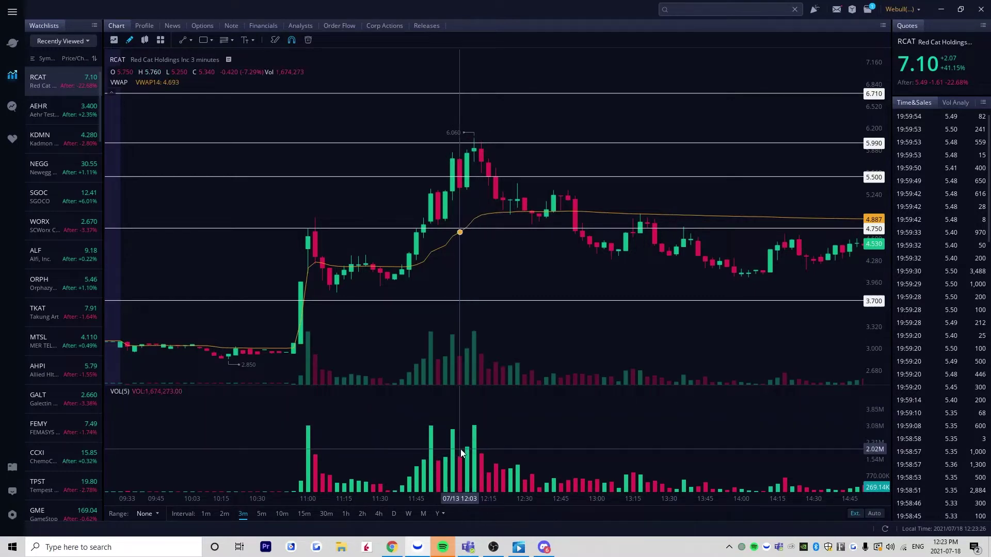
left_click_drag(514, 322, 472, 320)
scroll(497, 324, "down", 3)
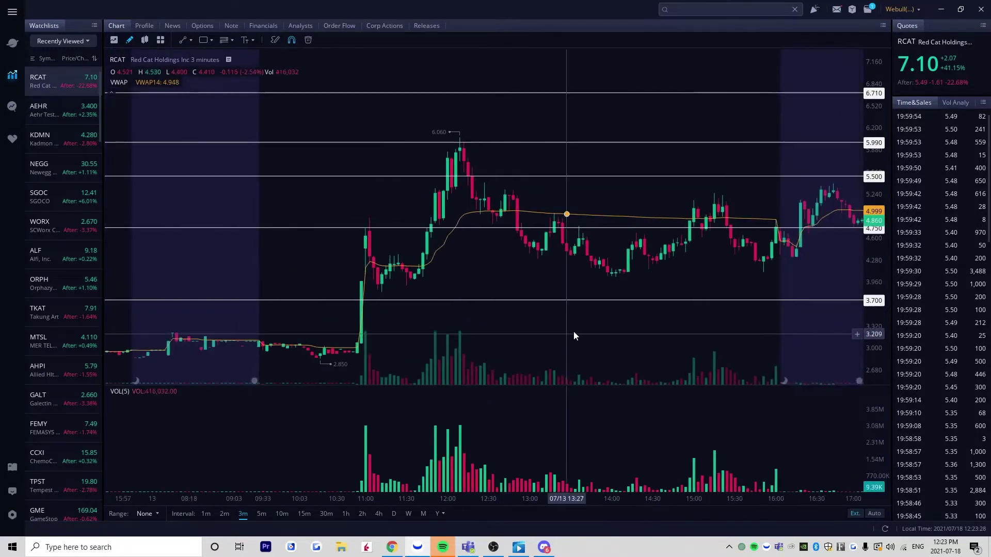
left_click_drag(594, 319, 554, 319)
scroll(555, 320, "down", 2)
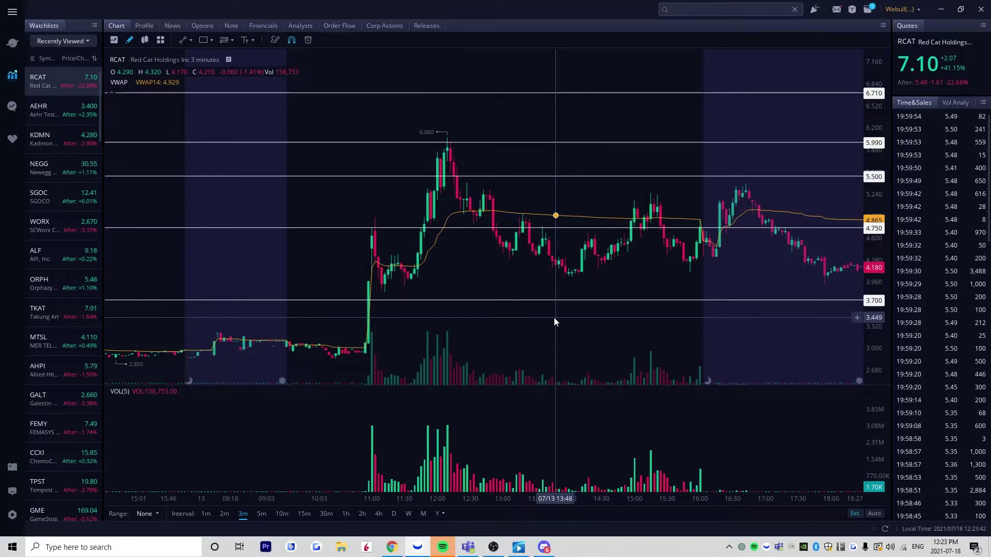
scroll(443, 206, "up", 5)
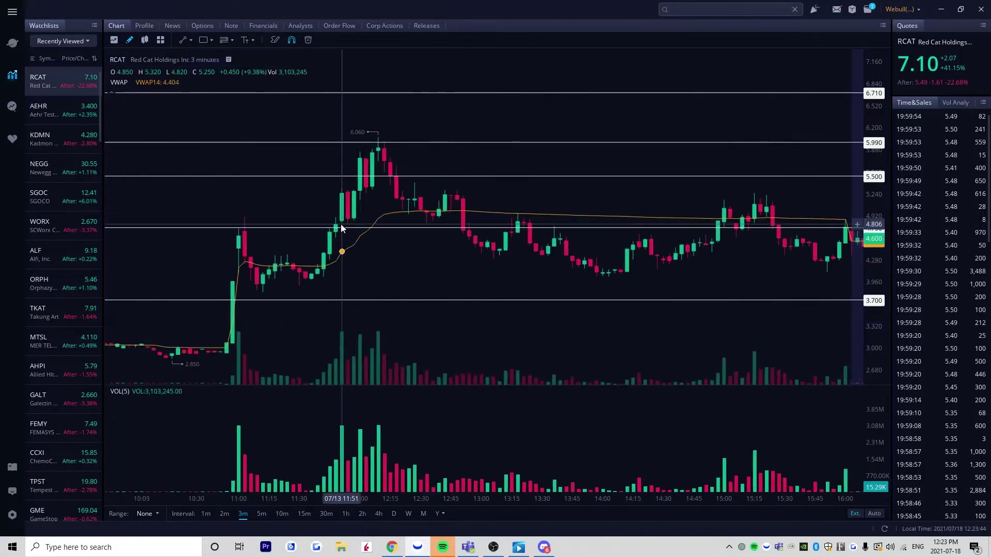
Inspect the individual 3-minute candles from 12:06 to 12:27 on 07/13, around the 5.99 and 5.50 levels
left_click_drag(485, 223, 541, 213)
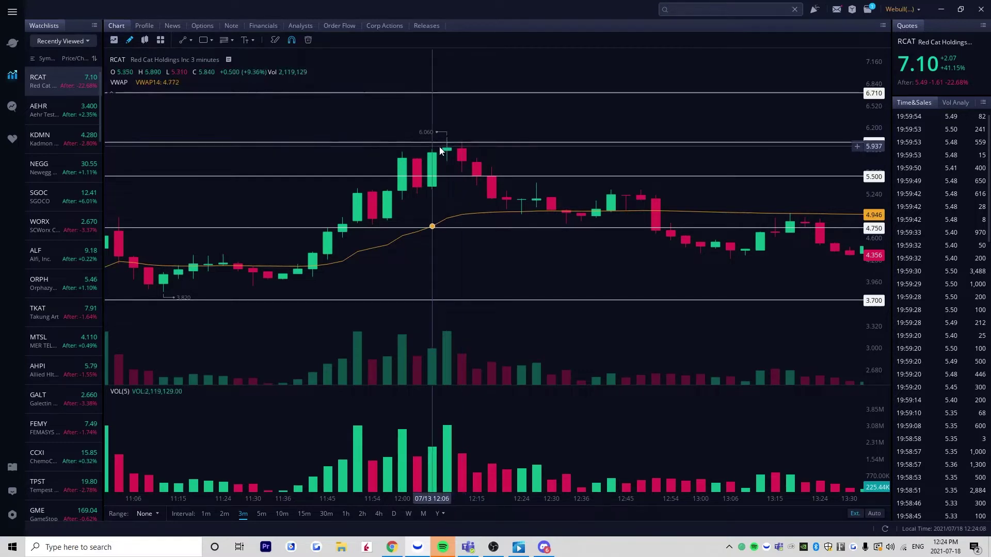
scroll(508, 190, "down", 2)
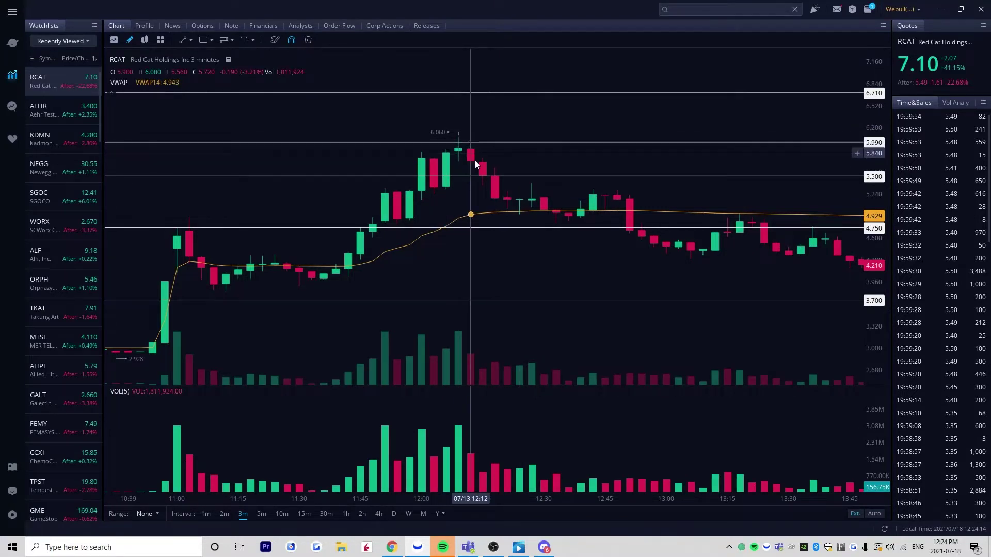
scroll(531, 302, "down", 1)
scroll(385, 271, "down", 1)
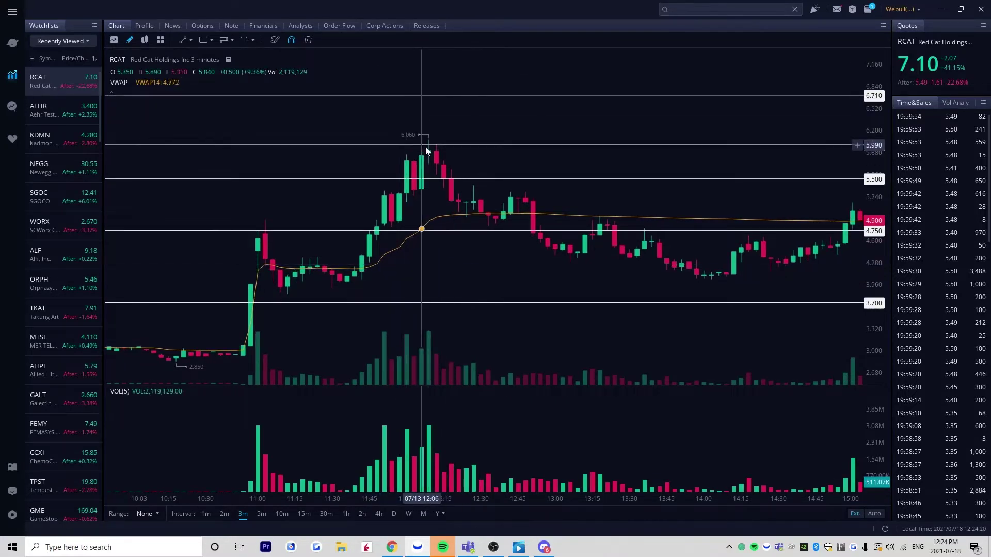
scroll(412, 159, "up", 2)
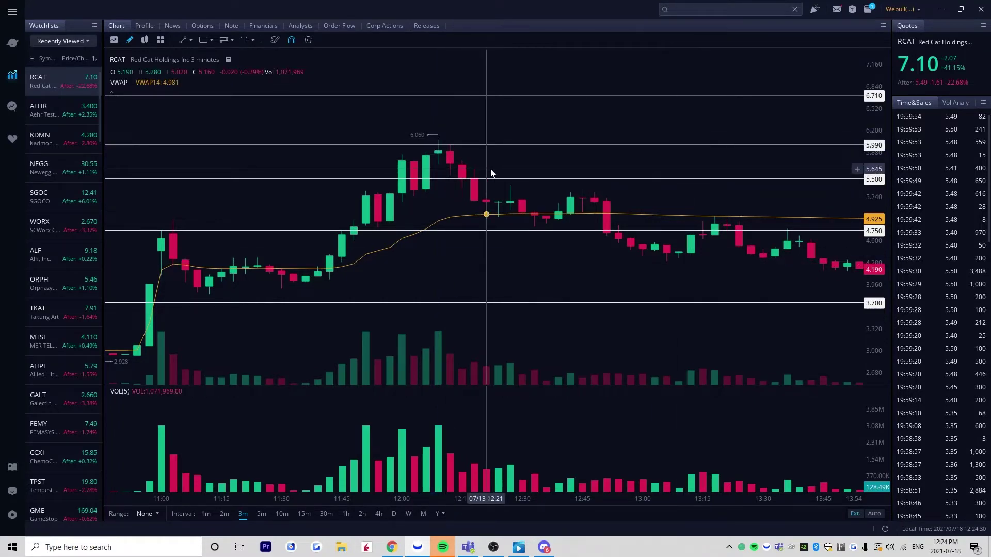
scroll(508, 205, "down", 6)
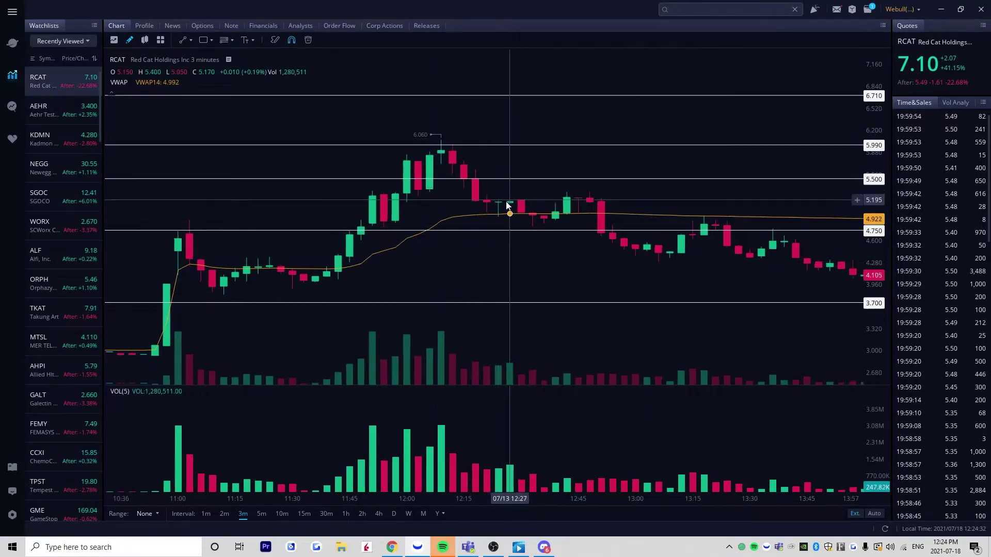
Follow the 3-minute price action from the 07/13 afternoon through after-hours into the 07/14 session
left_click_drag(574, 209, 465, 219)
scroll(474, 226, "down", 2)
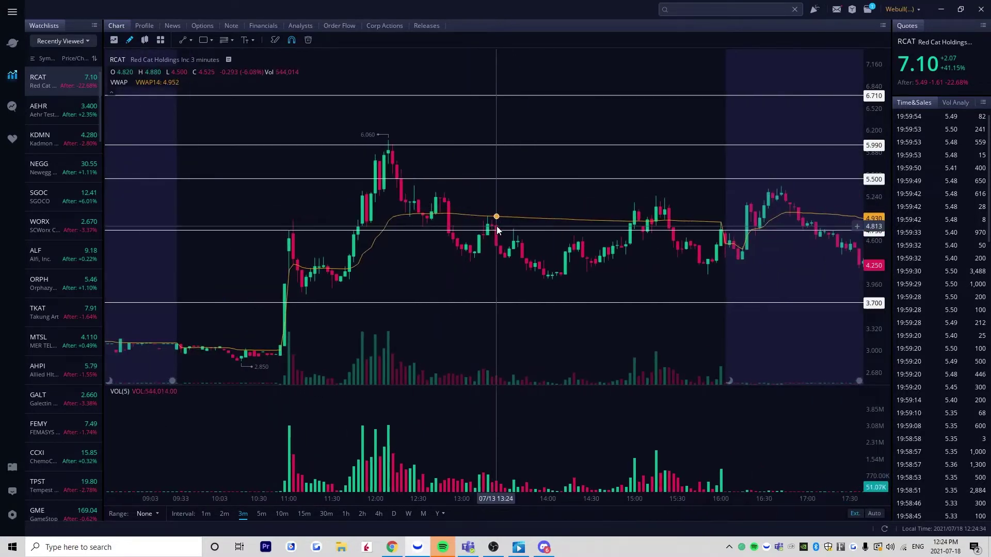
scroll(497, 230, "down", 2)
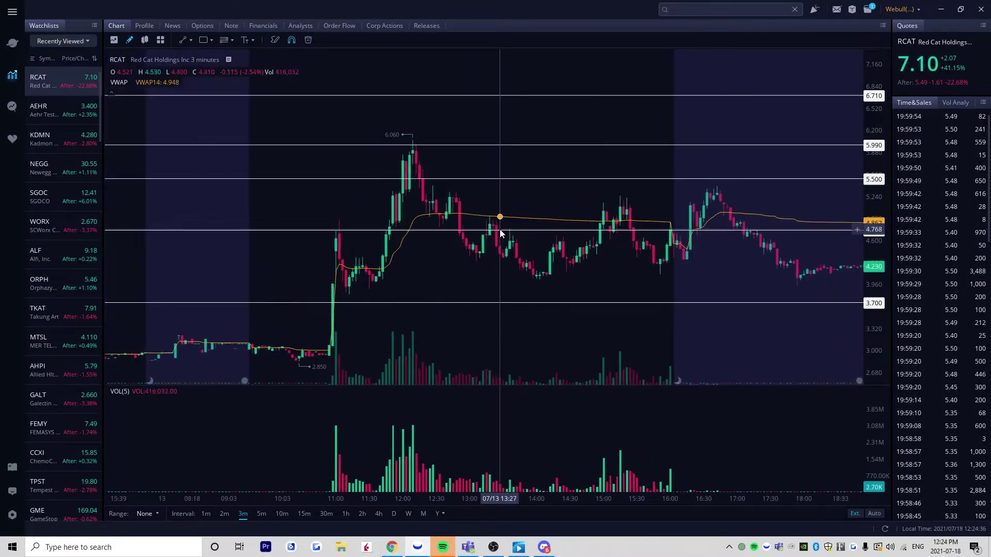
left_click_drag(575, 232, 396, 258)
scroll(507, 260, "down", 2)
scroll(396, 258, "down", 2)
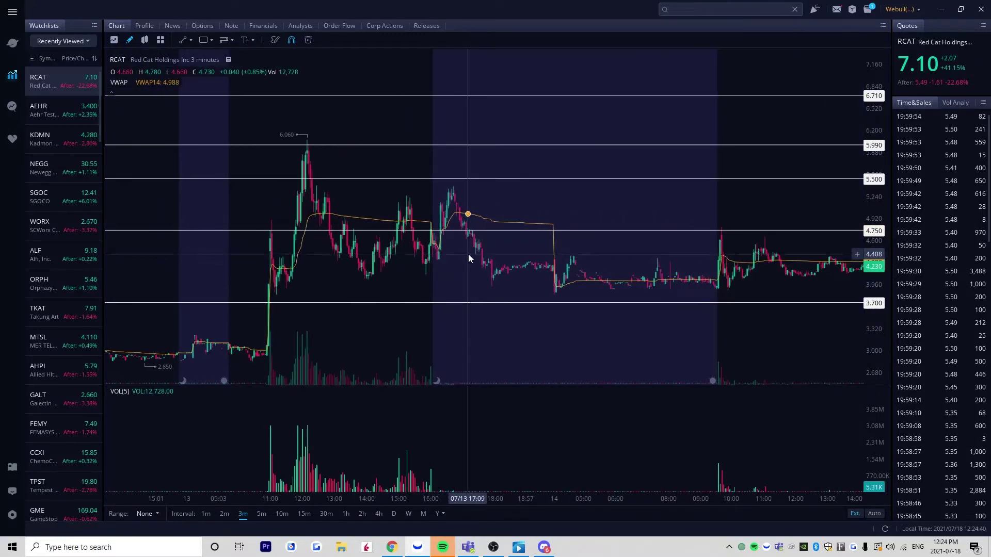
Examine the red candles at 11:54 and 12:03 within the 07/13 rise, and the pullback from the 12:09 peak
scroll(231, 273, "up", 4)
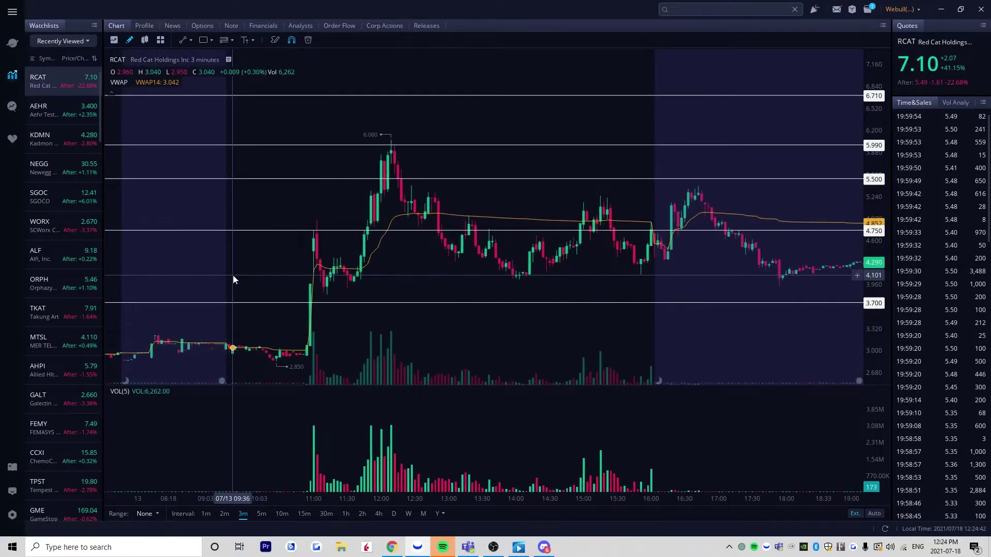
scroll(232, 278, "up", 2)
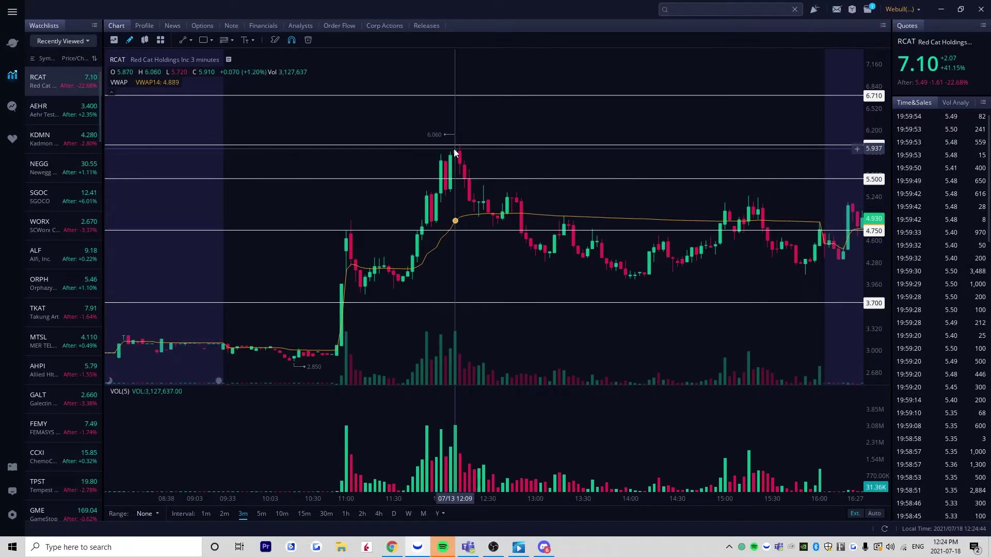
scroll(455, 153, "up", 2)
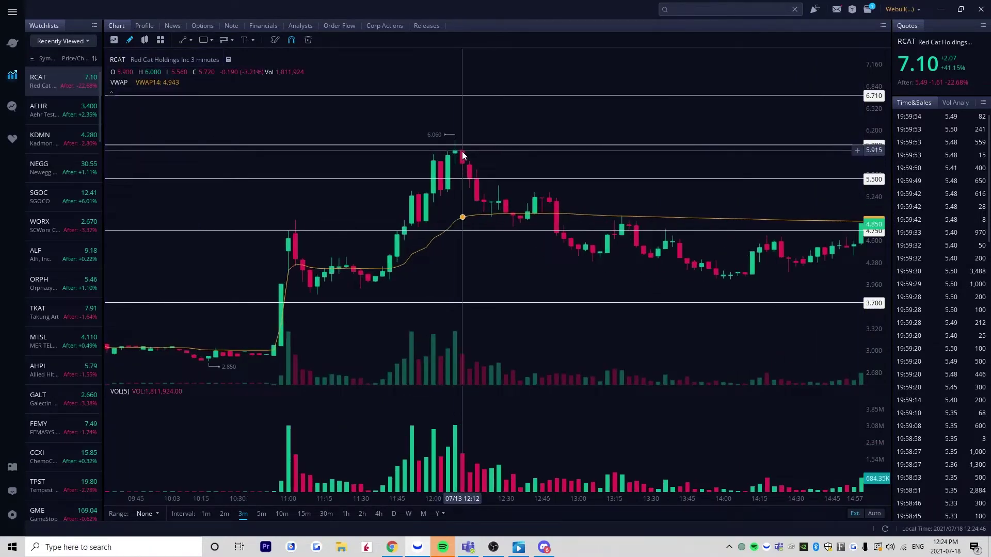
scroll(454, 150, "up", 2)
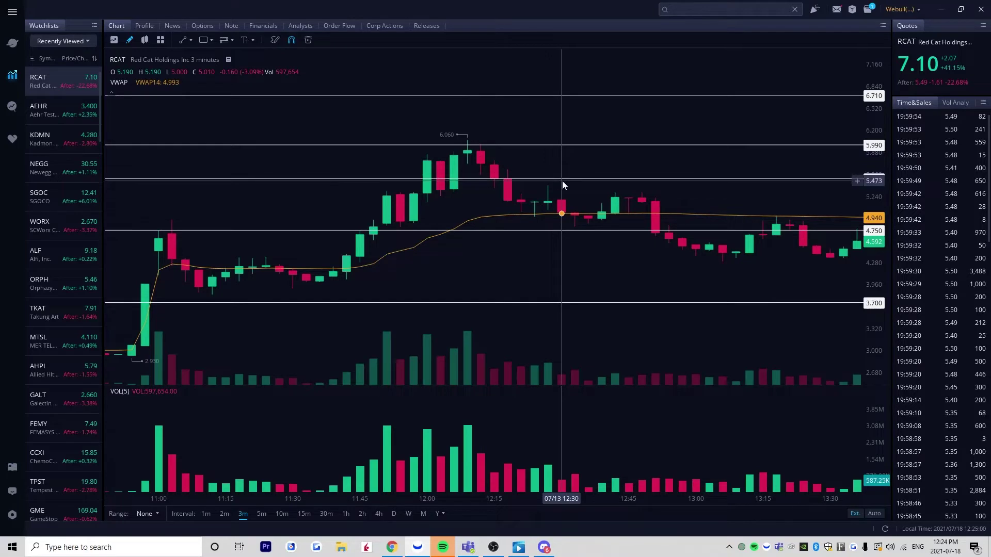
scroll(494, 181, "down", 1)
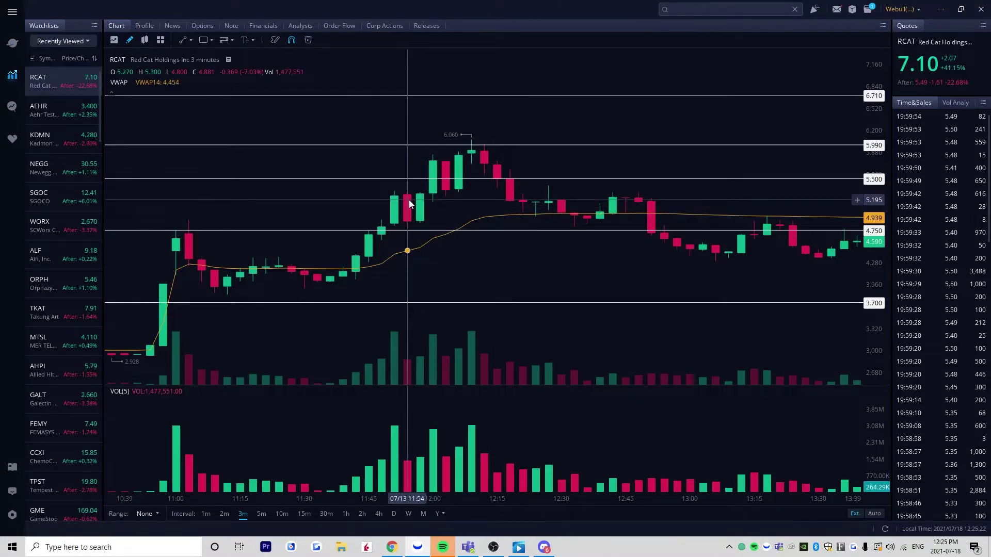
scroll(382, 200, "up", 2)
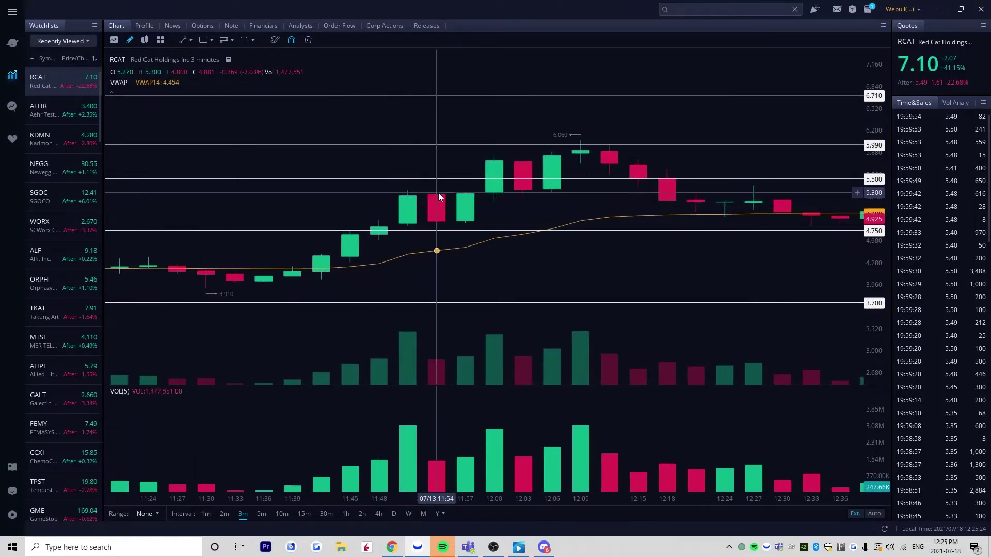
scroll(438, 193, "up", 2)
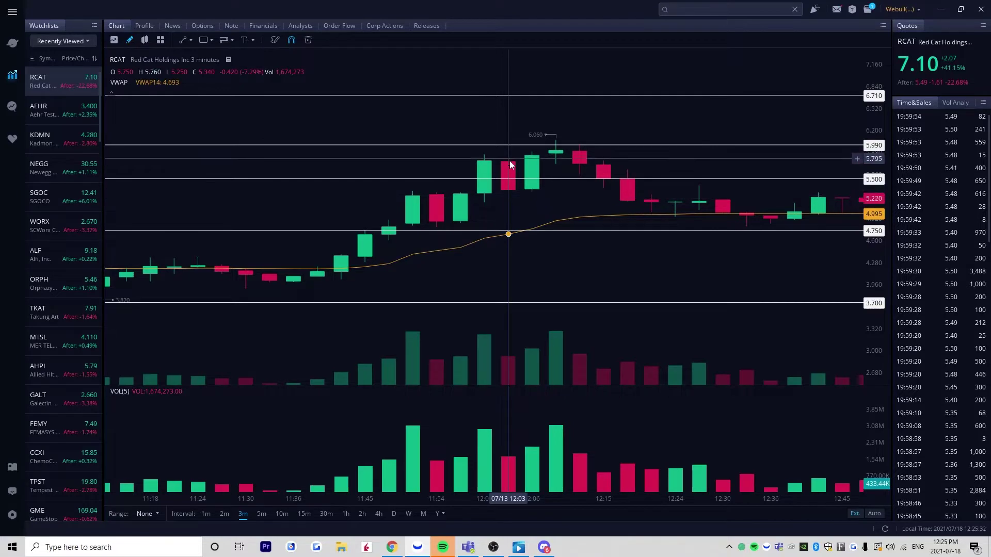
scroll(506, 227, "down", 1)
scroll(506, 227, "down", 3)
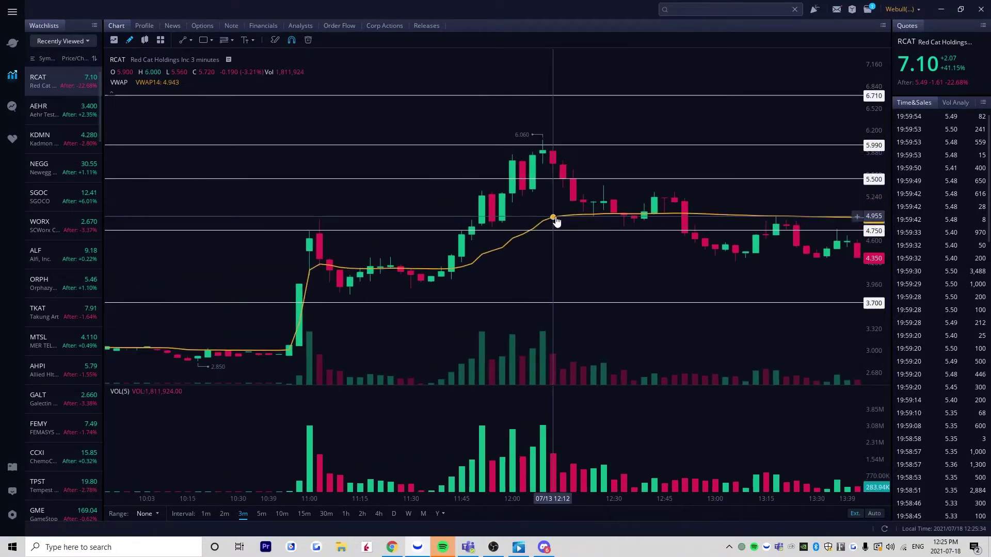
Review the 07/13 spike on the 5-minute interval, with the price scale covering the 3.70 to 7.75 levels
left_click(261, 513)
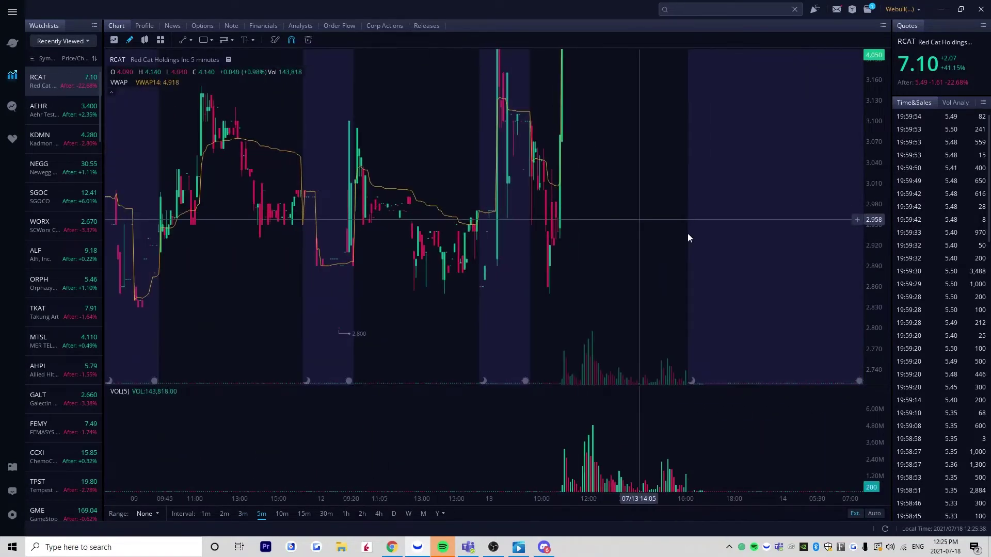
left_click_drag(334, 265, 745, 256)
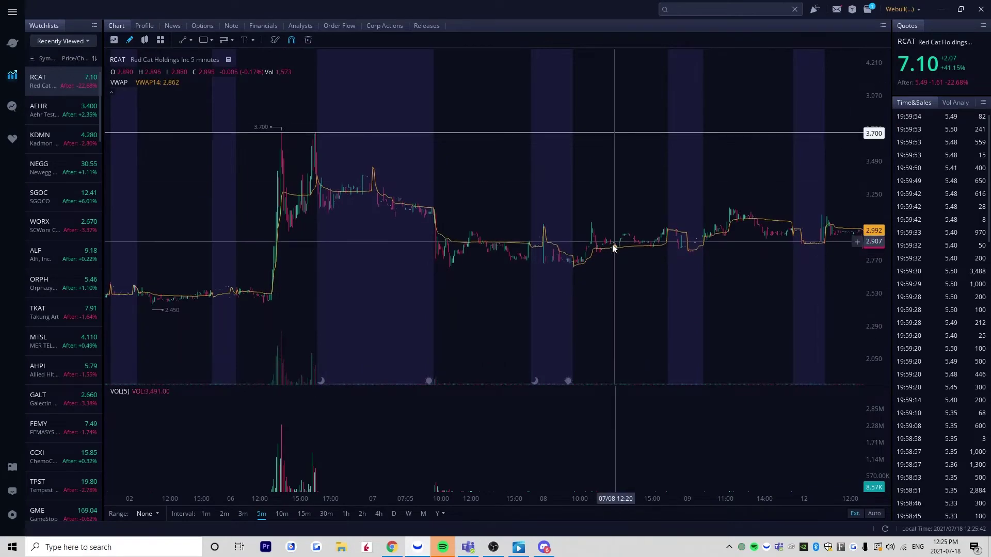
left_click_drag(612, 245, 243, 245)
left_click_drag(638, 129, 615, 237)
left_click_drag(639, 111, 640, 250)
scroll(640, 251, "up", 5)
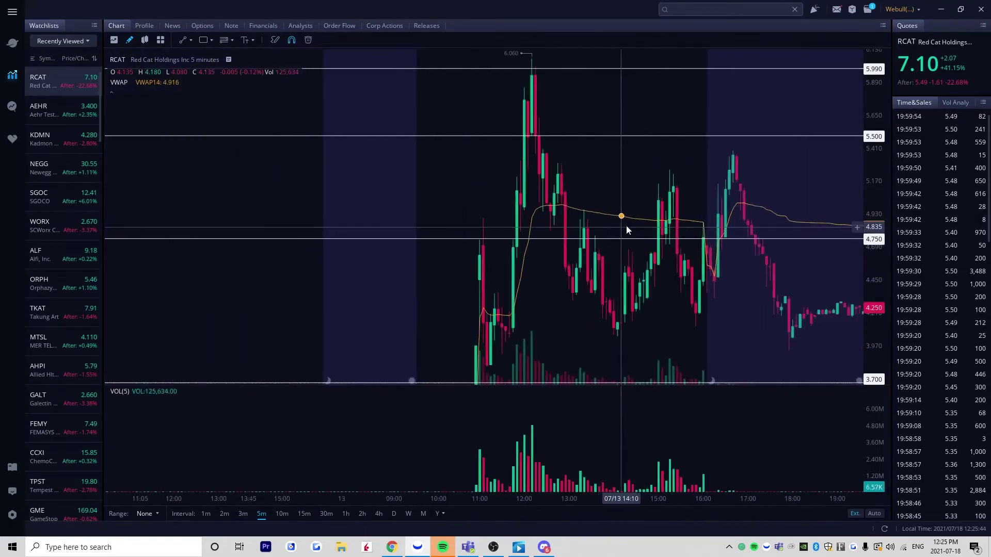
scroll(627, 225, "up", 3)
scroll(432, 197, "up", 5)
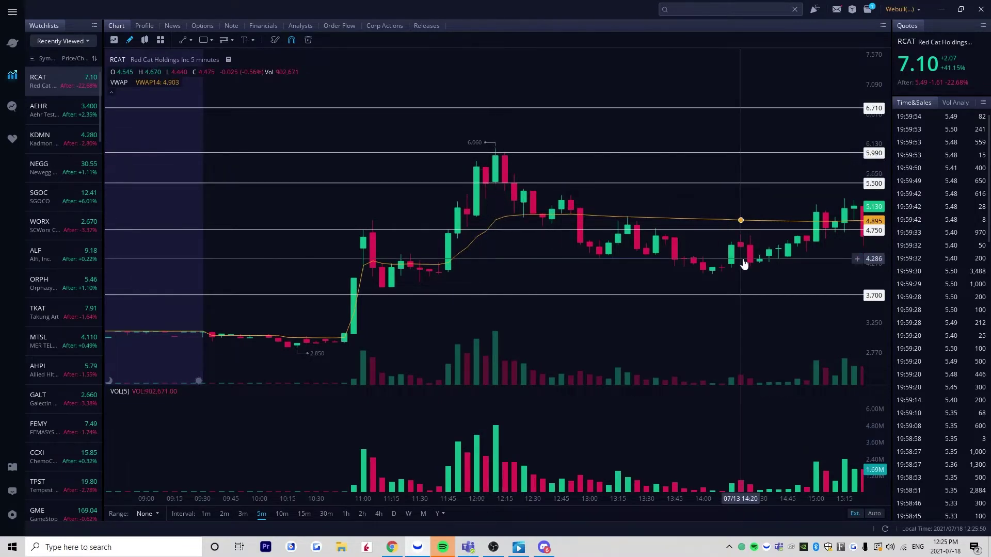
left_click_drag(518, 205, 517, 224)
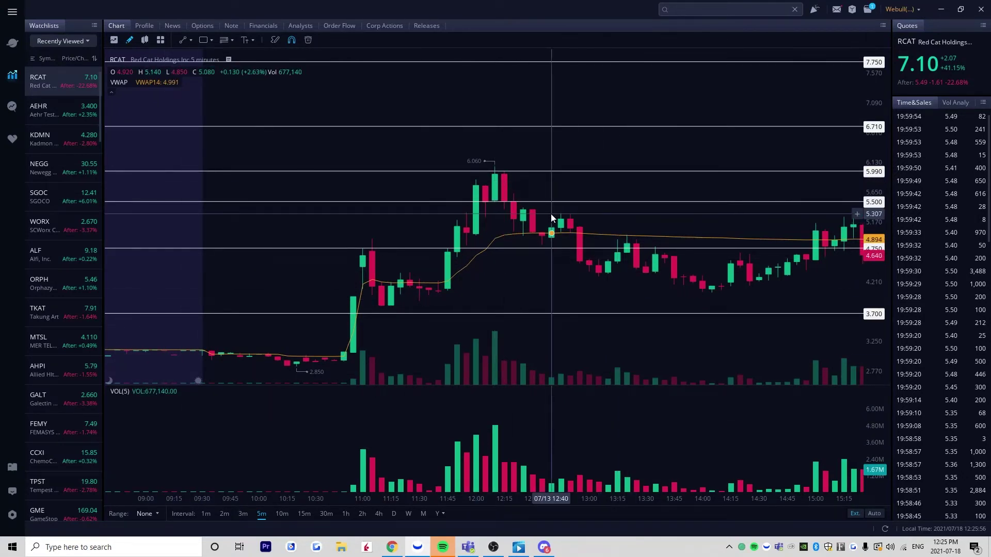
Switch the chart to the 10-minute interval and frame the 07/13 spike, with the price scale covering the 3.70 to 5.99 levels
left_click(281, 513)
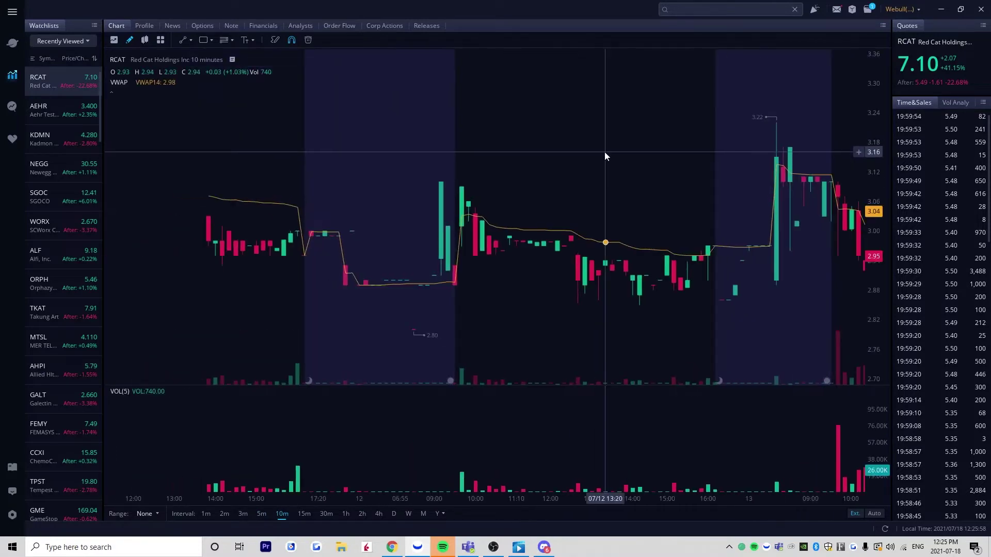
scroll(662, 176, "down", 3)
left_click_drag(713, 196, 383, 251)
left_click_drag(867, 237, 881, 9)
left_click_drag(631, 114, 628, 296)
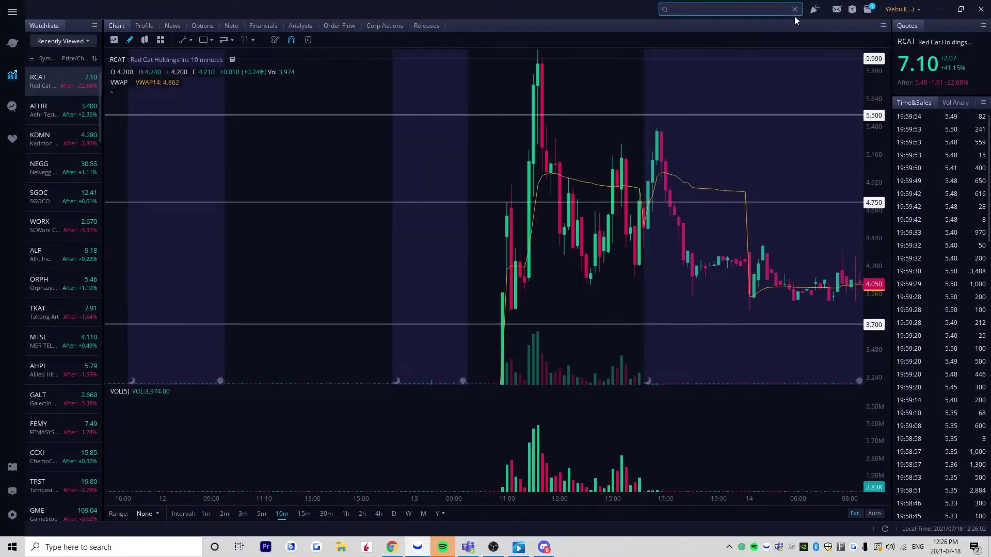
Open the VERB chart at the 07/15 session and delete the diagonal trend line crossing its peak
left_click(753, 6)
type("verb")
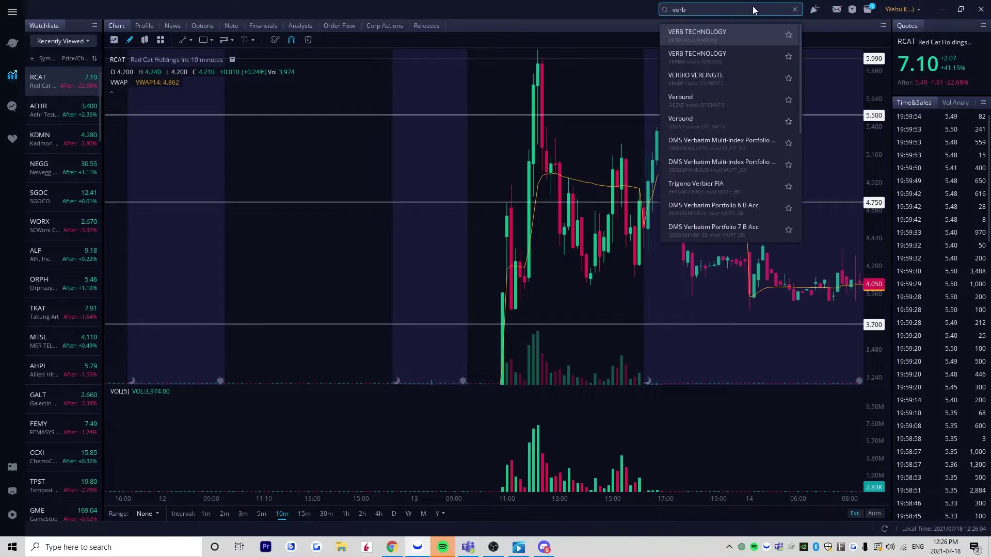
key("Return")
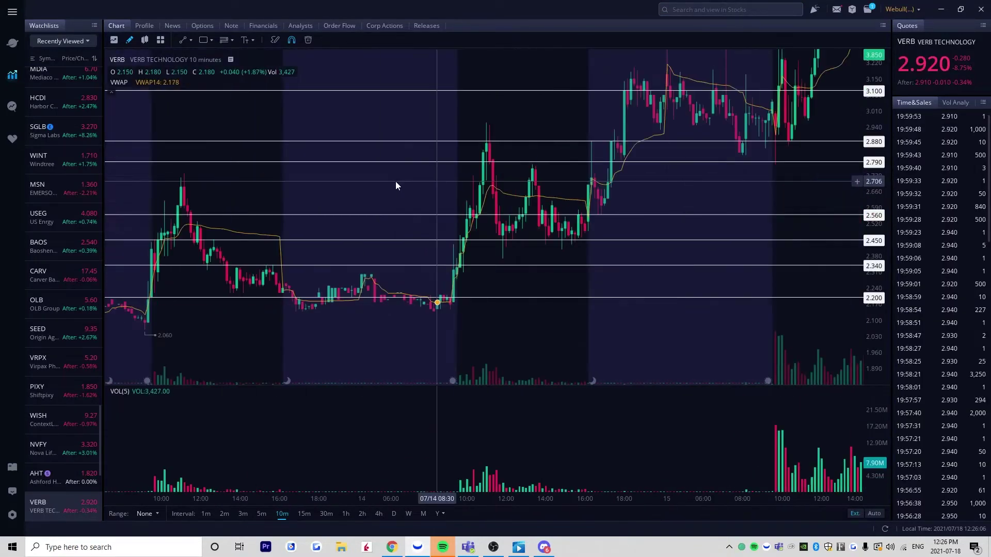
left_click_drag(750, 147, 334, 192)
scroll(333, 192, "up", 5)
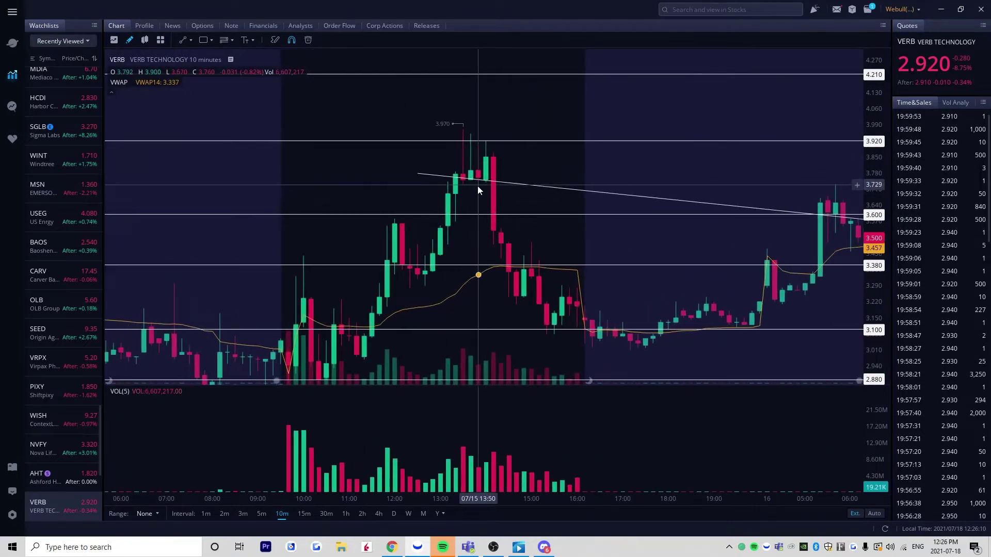
left_click(489, 181)
left_click(854, 59)
Examine the 07/15 VERB run and reversal on the 10-minute interval, with the price scale covering the 2.34 to 4.50 levels
left_click_drag(416, 327, 520, 261)
left_click_drag(874, 199, 876, 228)
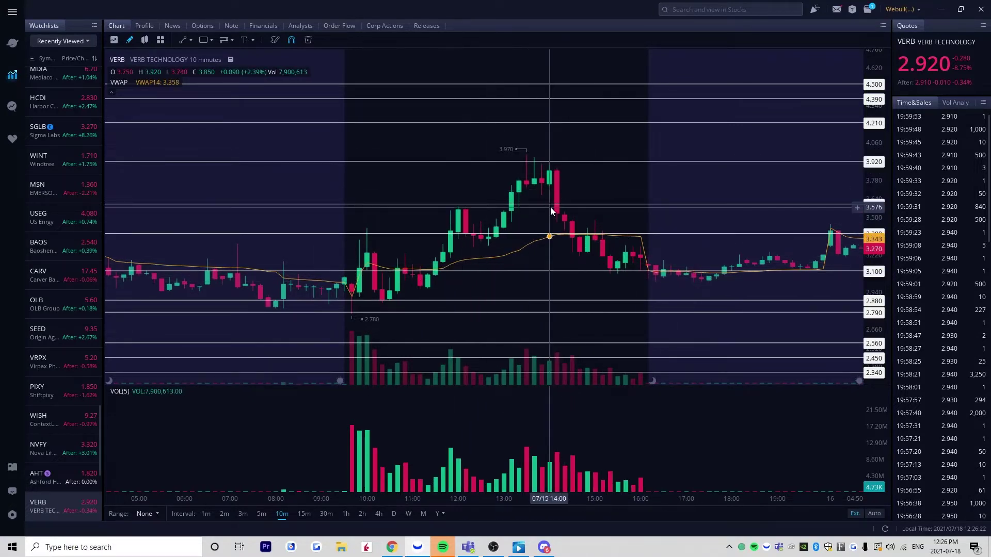
scroll(516, 186, "up", 3)
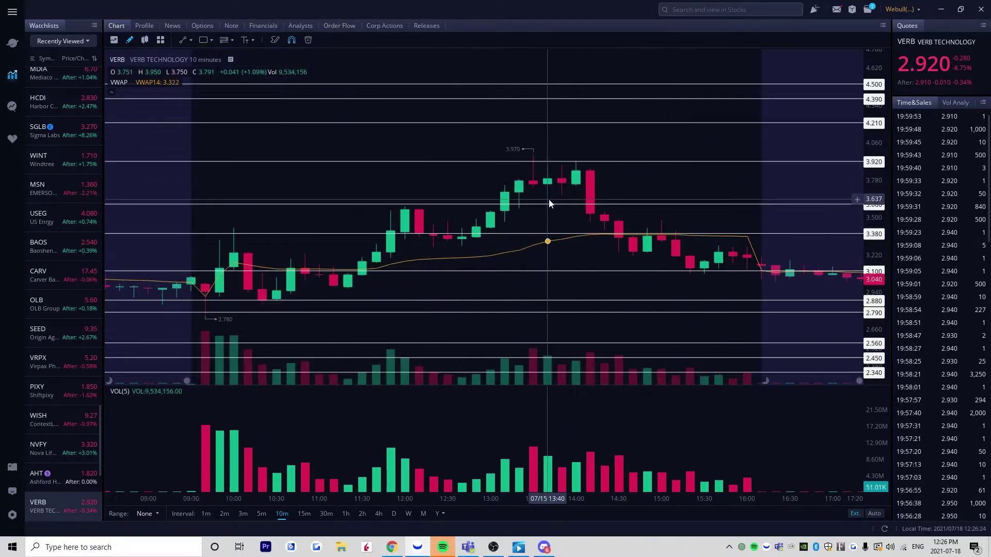
scroll(583, 203, "down", 6)
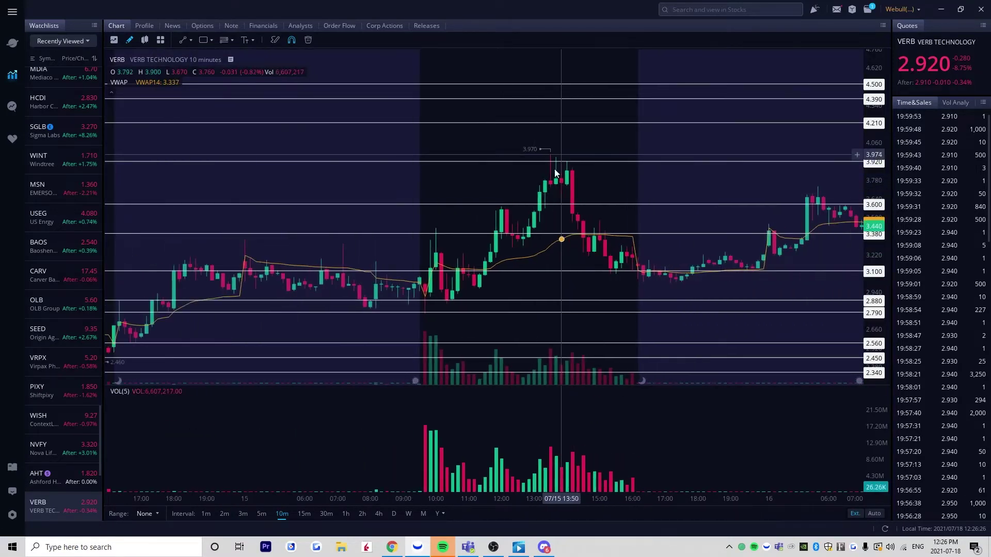
scroll(579, 179, "down", 3)
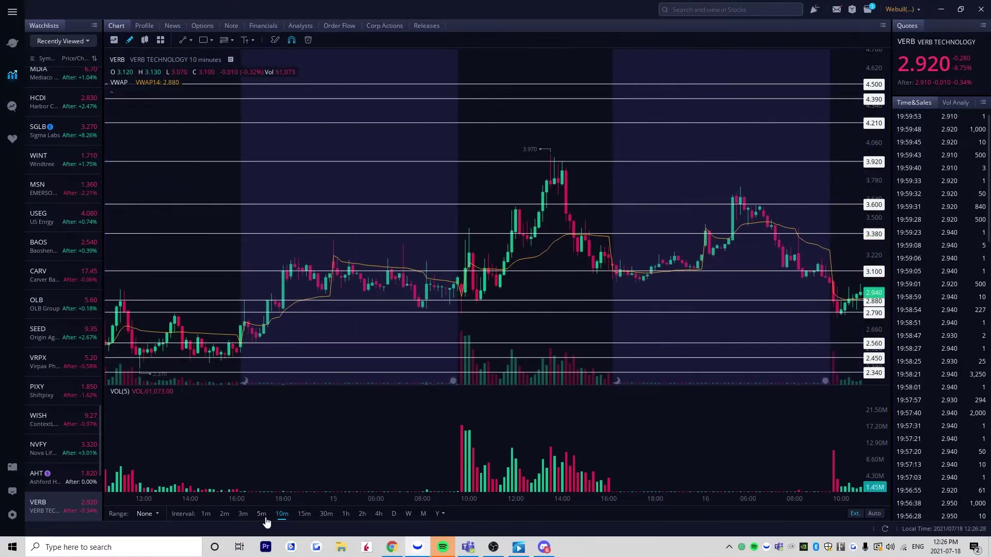
Switch VERB to the 5-minute interval and examine the candles around the 07/15 peak, with the price scale covering the 2.34 to 4.95 levels
left_click(262, 513)
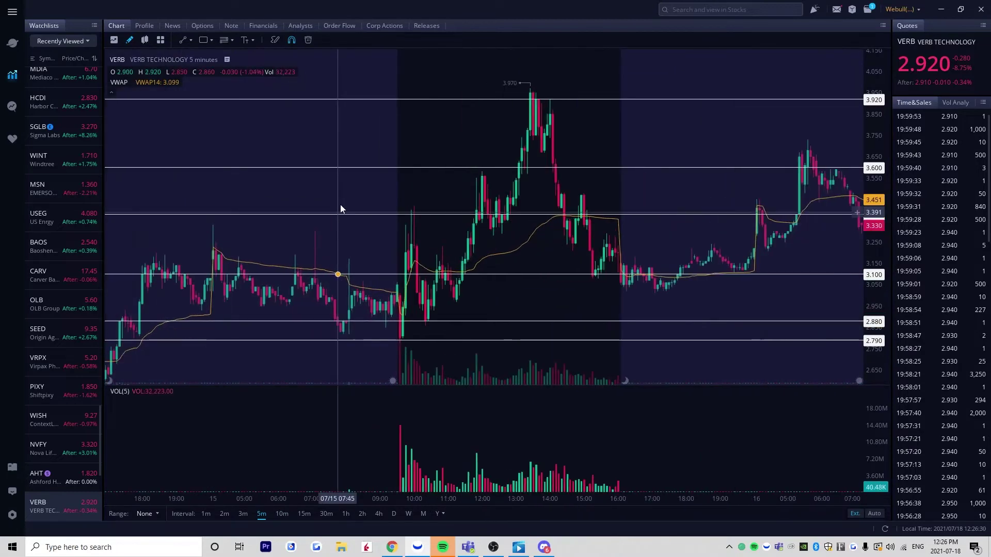
scroll(496, 170, "up", 4)
left_click_drag(579, 144, 581, 201)
left_click_drag(880, 245, 881, 289)
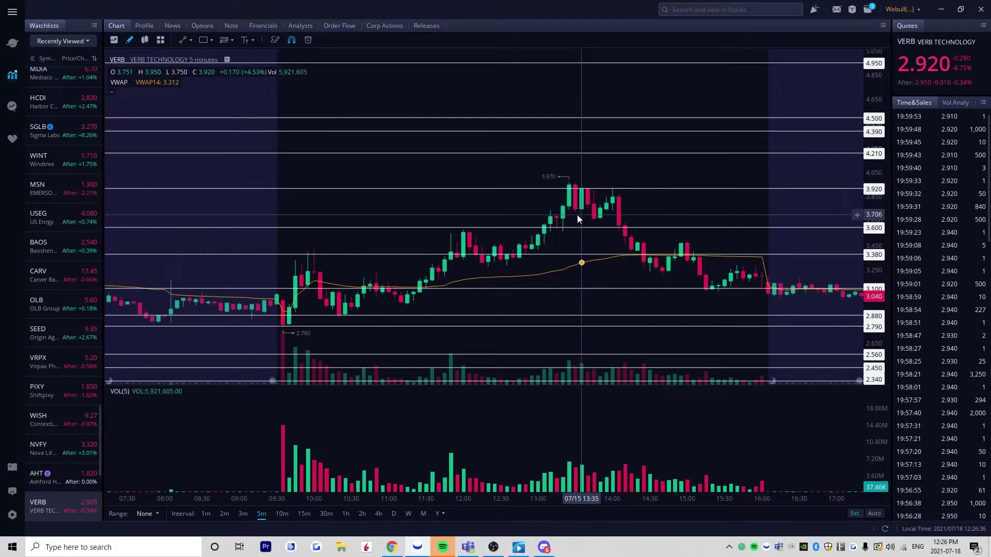
scroll(577, 215, "up", 2)
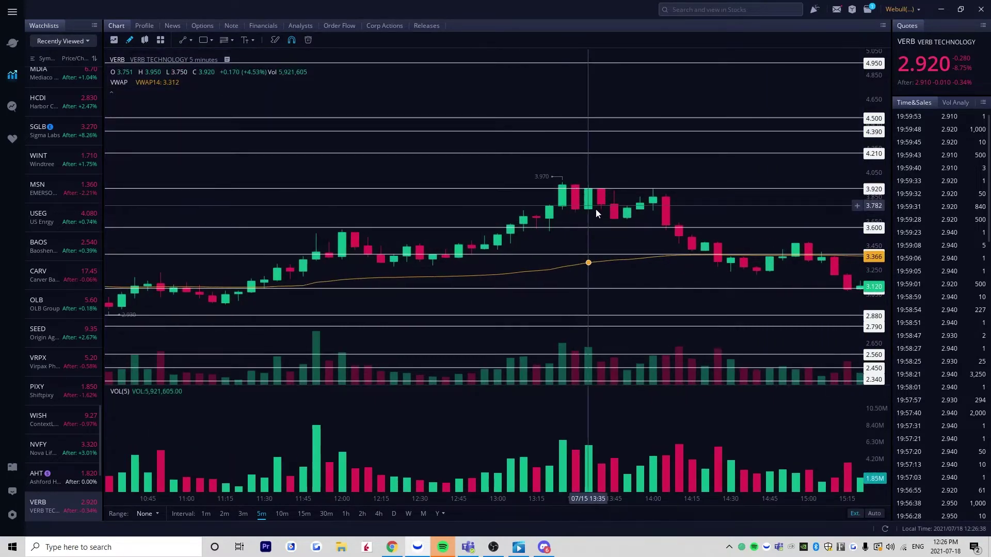
scroll(596, 212, "down", 2)
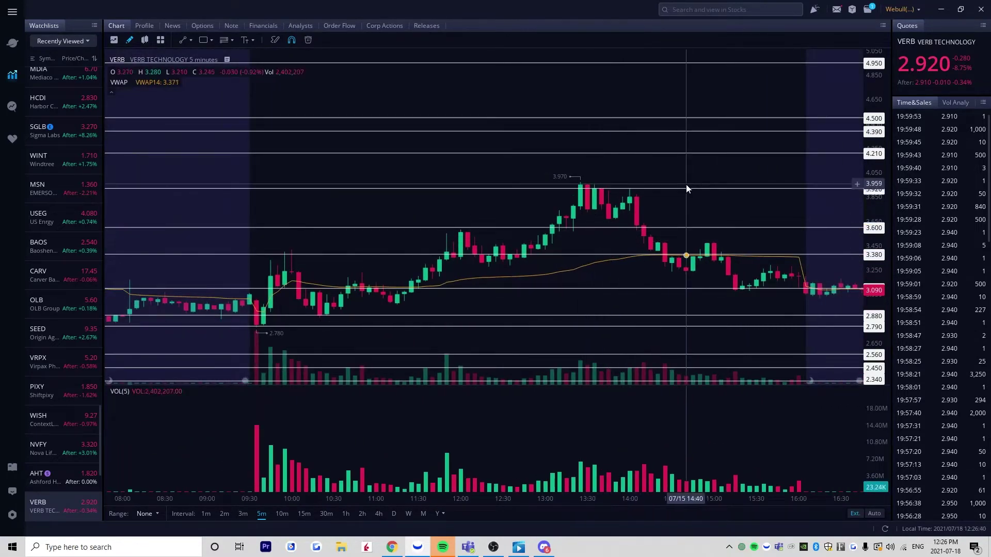
scroll(686, 207, "down", 2)
scroll(109, 189, "up", 2)
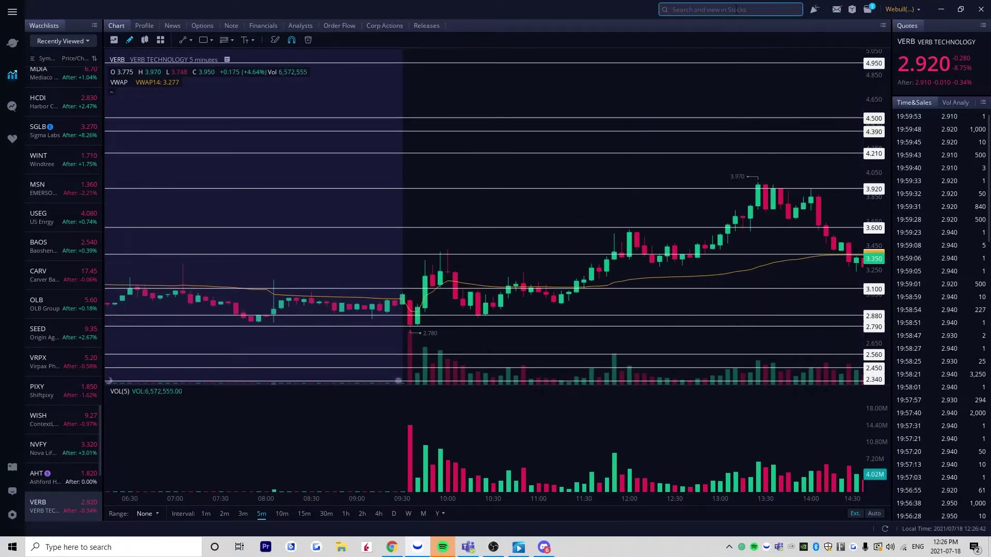
Return to the RCAT chart on the 10-minute interval and frame the 07/13 spike
type("rcat")
key("Return")
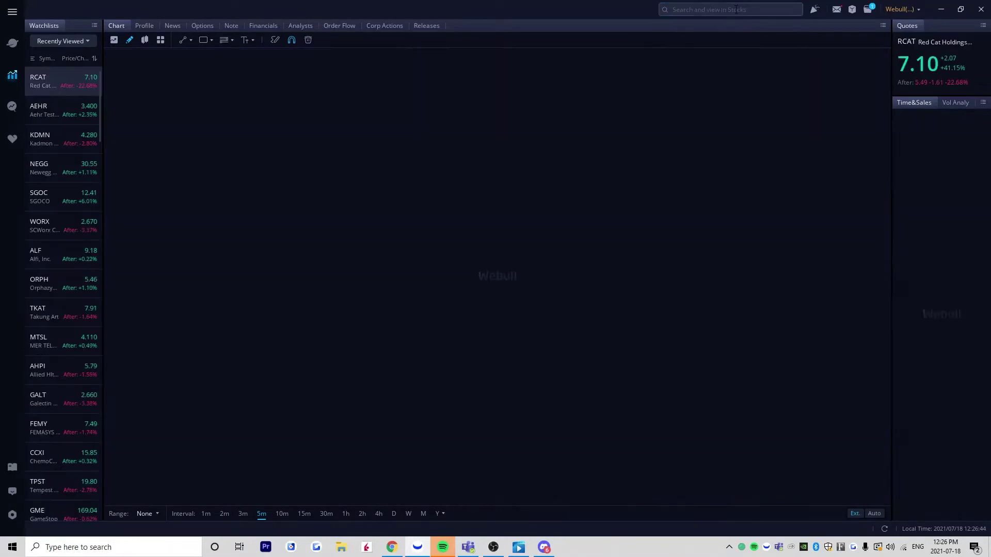
scroll(701, 163, "down", 3)
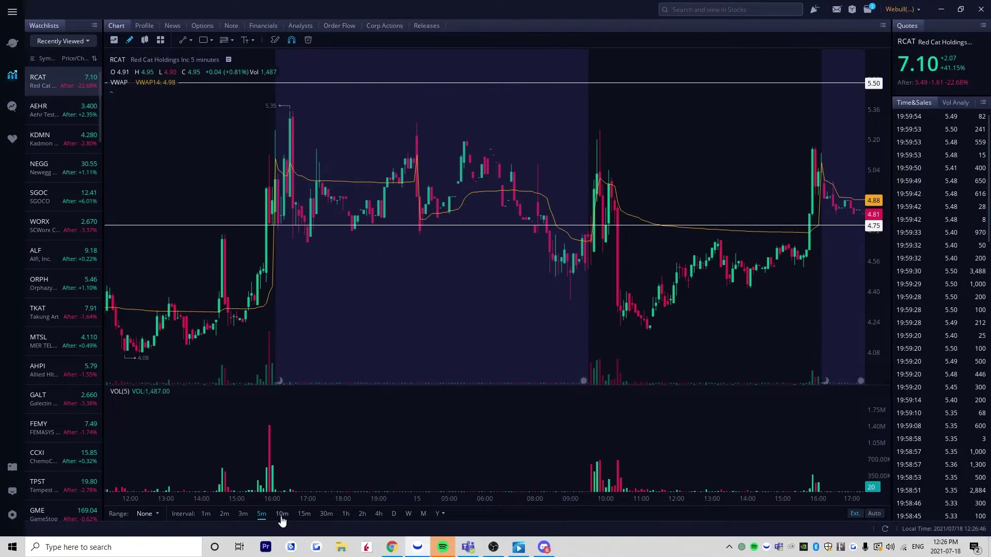
left_click(282, 516)
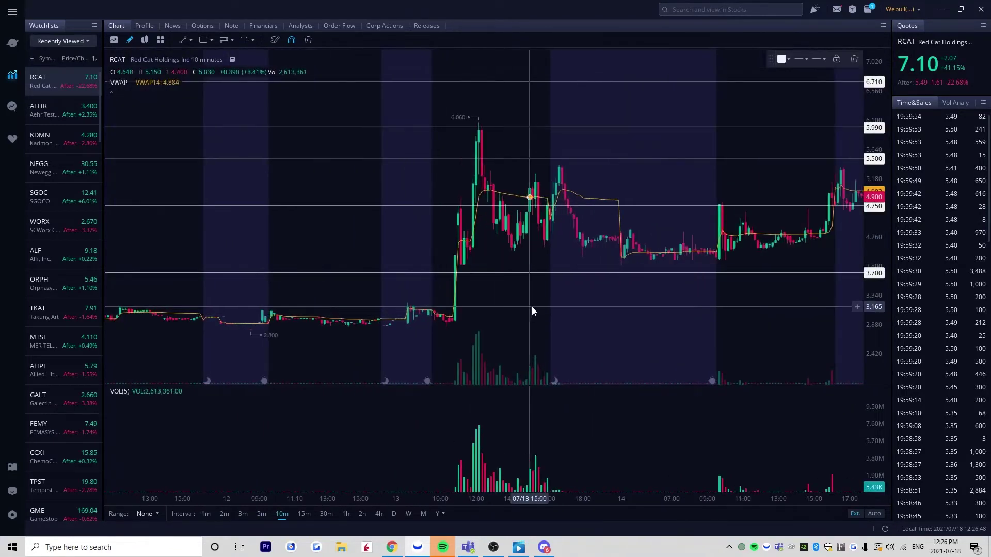
scroll(531, 310, "up", 5)
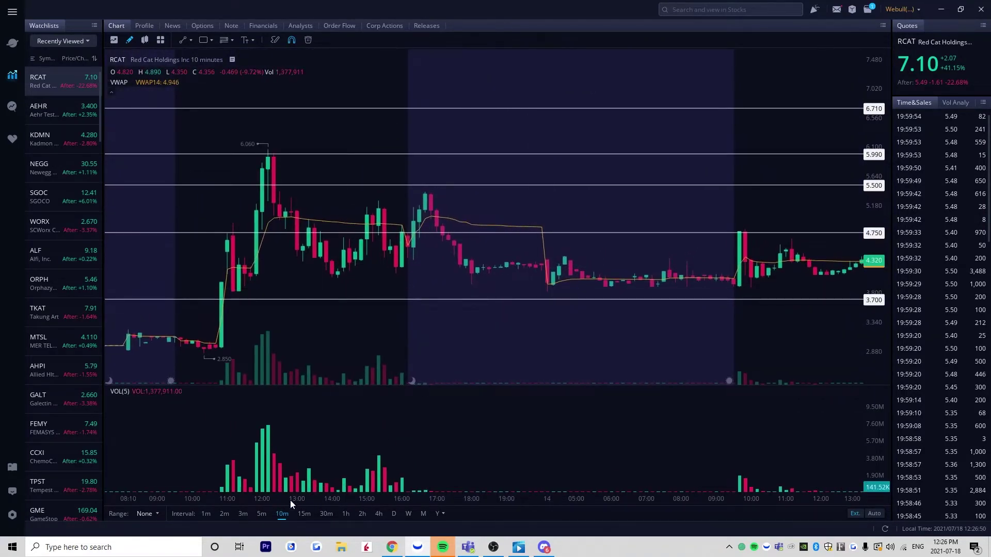
Review the RCAT 07/13 spike and pullback on the 5-minute interval, with the price scale covering the 3.70 to 7.75 levels
left_click(261, 514)
scroll(650, 307, "down", 5)
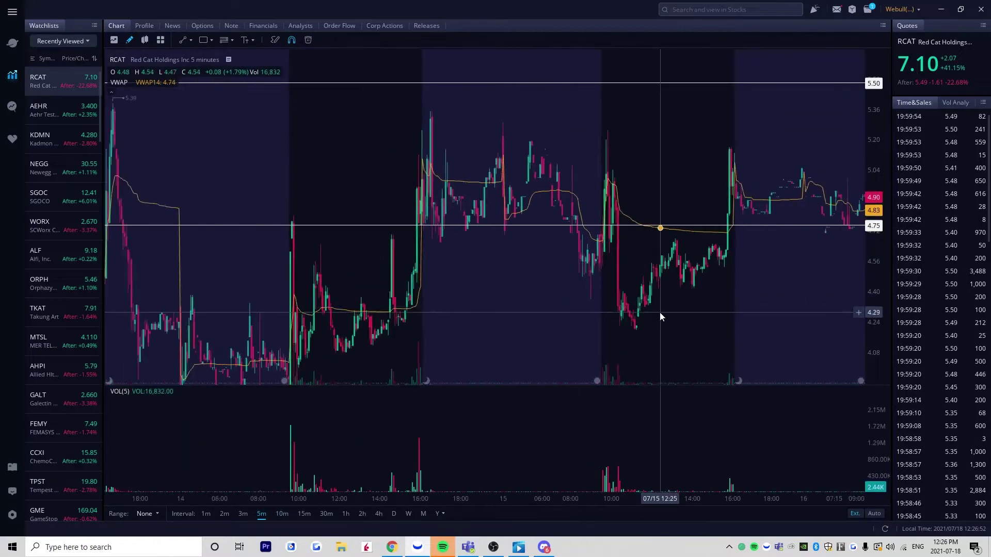
scroll(459, 316, "down", 1)
left_click_drag(469, 302, 595, 289)
left_click_drag(871, 308, 881, 89)
scroll(383, 246, "up", 6)
left_click_drag(276, 245, 391, 287)
scroll(330, 316, "up", 2)
scroll(392, 285, "up", 3)
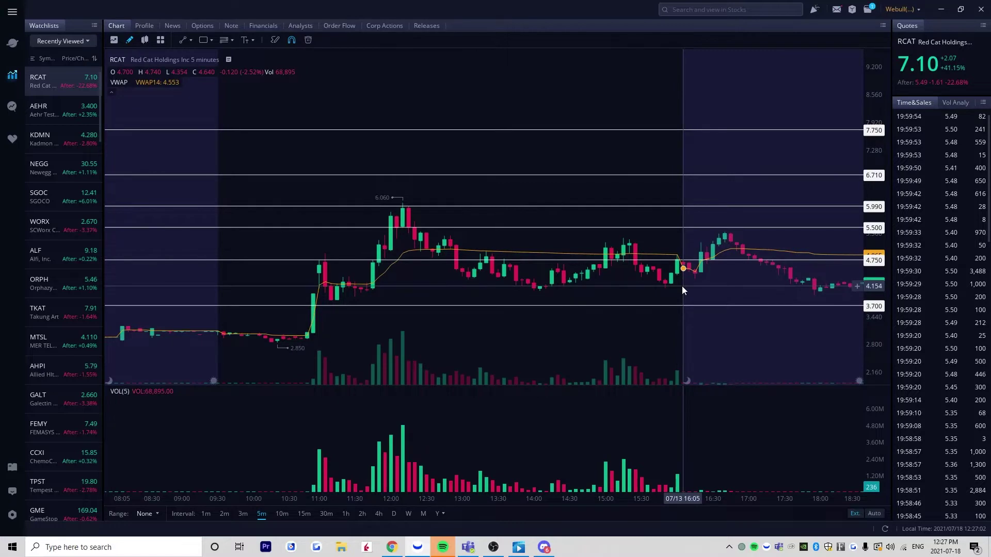
scroll(682, 286, "down", 2)
left_click_drag(662, 287, 644, 295)
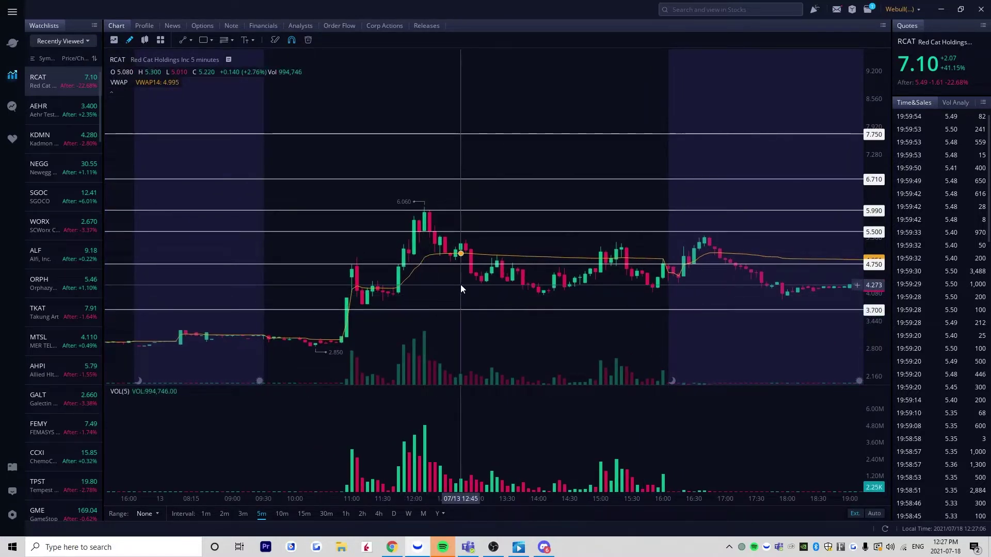
scroll(428, 287, "up", 2)
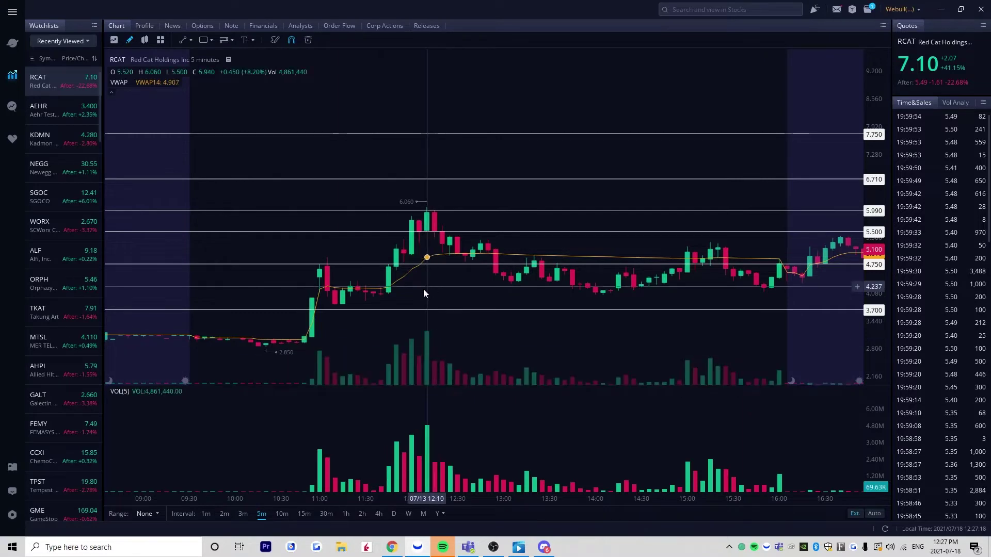
Switch RCAT to the 3-minute interval and frame the candles around the 07/13 spike, with the 3.70 to 7.75 levels in range
left_click(244, 514)
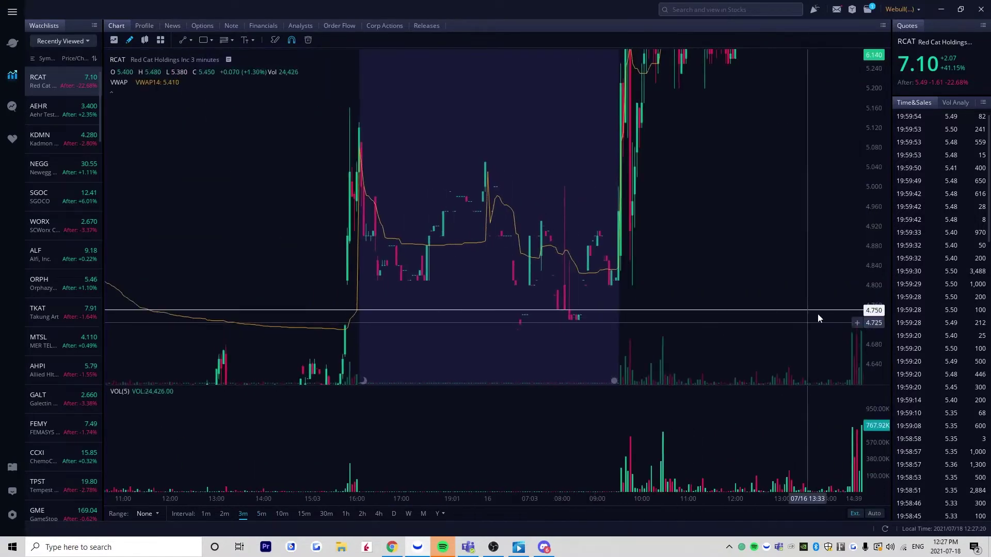
scroll(820, 315, "down", 1)
left_click_drag(880, 52, 881, 120)
left_click_drag(748, 192, 402, 192)
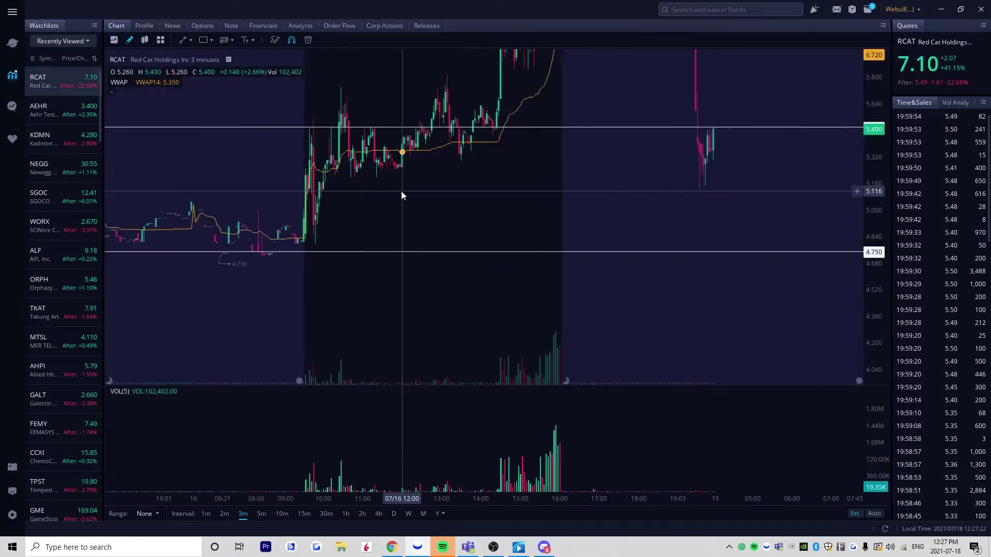
scroll(697, 199, "down", 2)
left_click_drag(689, 206, 670, 405)
left_click_drag(738, 202, 793, 200)
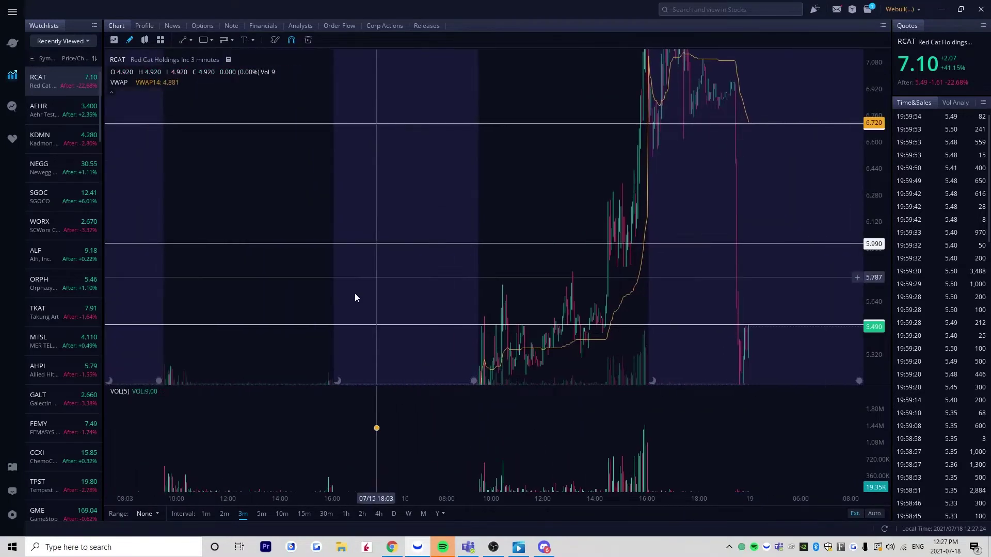
left_click_drag(355, 298, 703, 109)
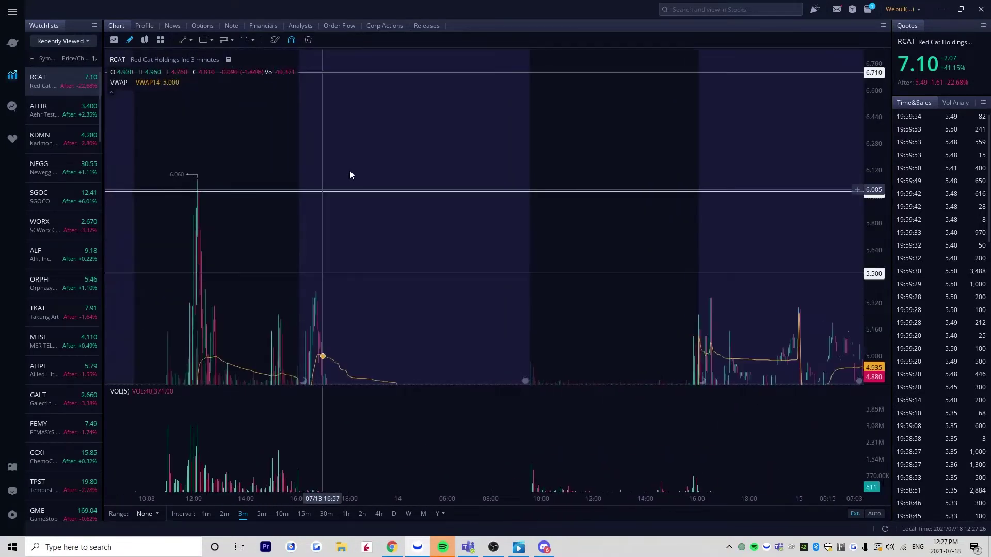
left_click_drag(350, 175, 644, 203)
left_click_drag(868, 265, 864, 126)
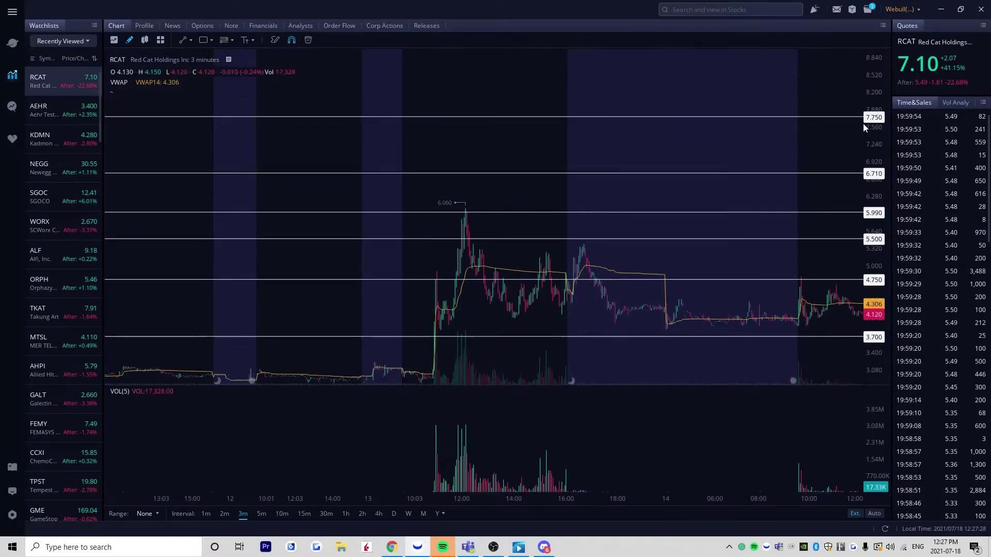
scroll(406, 270, "up", 5)
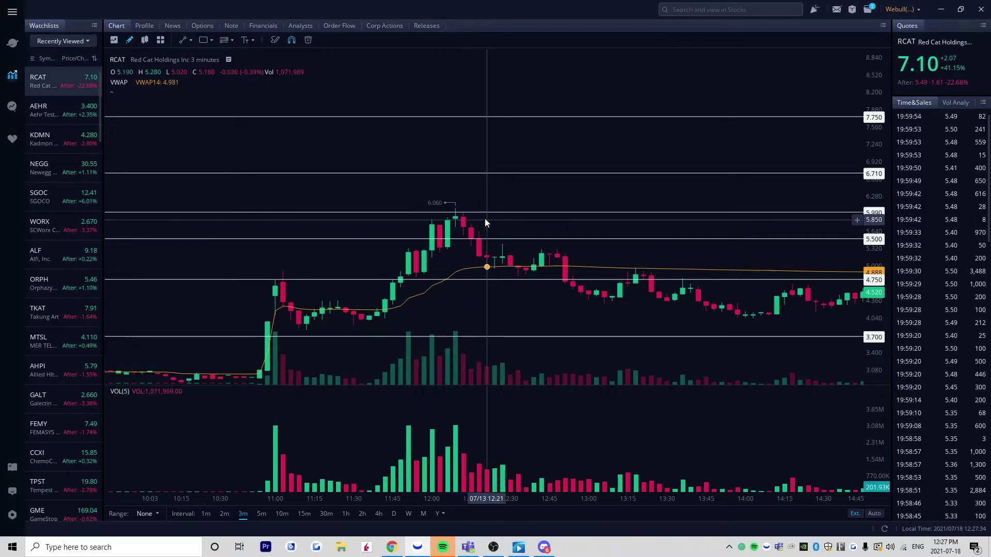
Follow the 3-minute price action from the 07/13 afternoon through the 07/16 after-hours session
scroll(717, 330, "down", 1)
left_click_drag(723, 315, 542, 279)
scroll(539, 291, "down", 3)
scroll(630, 277, "down", 3)
left_click_drag(666, 277, 217, 269)
left_click_drag(715, 274, 366, 248)
left_click_drag(637, 227, 326, 227)
left_click_drag(698, 222, 340, 239)
left_click_drag(661, 235, 365, 237)
left_click_drag(596, 246, 298, 246)
left_click_drag(659, 226, 639, 233)
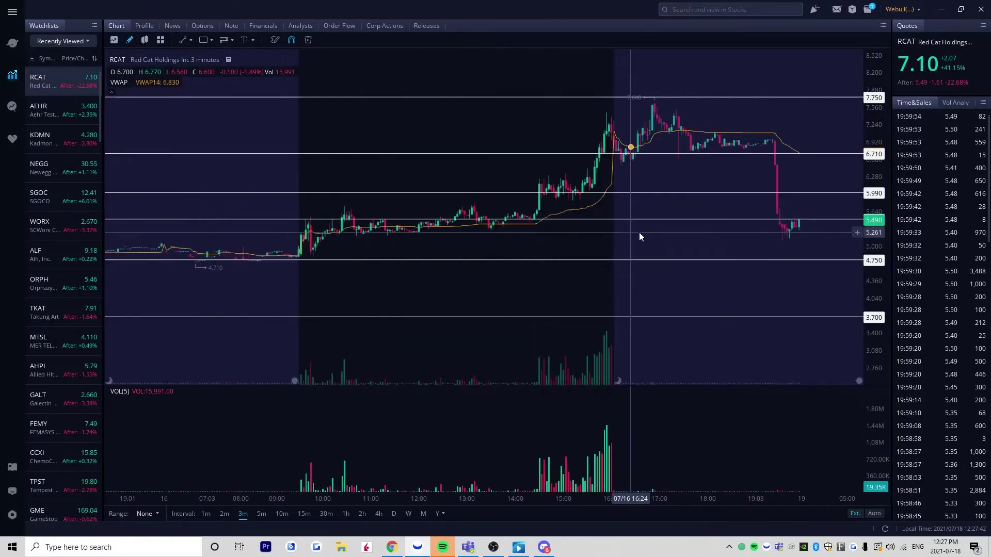
Examine the 07/16 regular session on the 3-minute interval against the 4.75, 5.50, 5.99 and 6.71 levels
scroll(443, 233, "up", 3)
left_click_drag(458, 219, 479, 215)
scroll(478, 220, "up", 3)
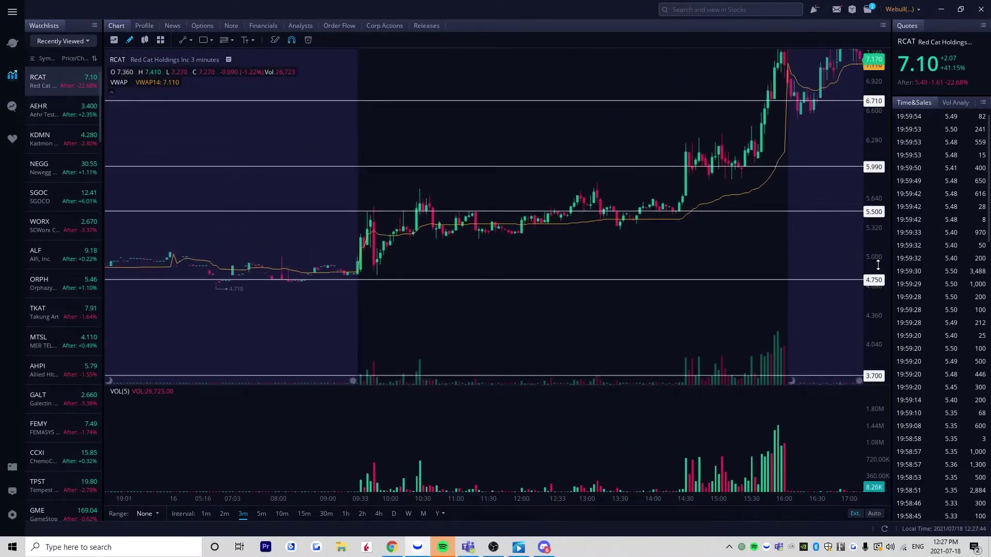
scroll(358, 272, "down", 1)
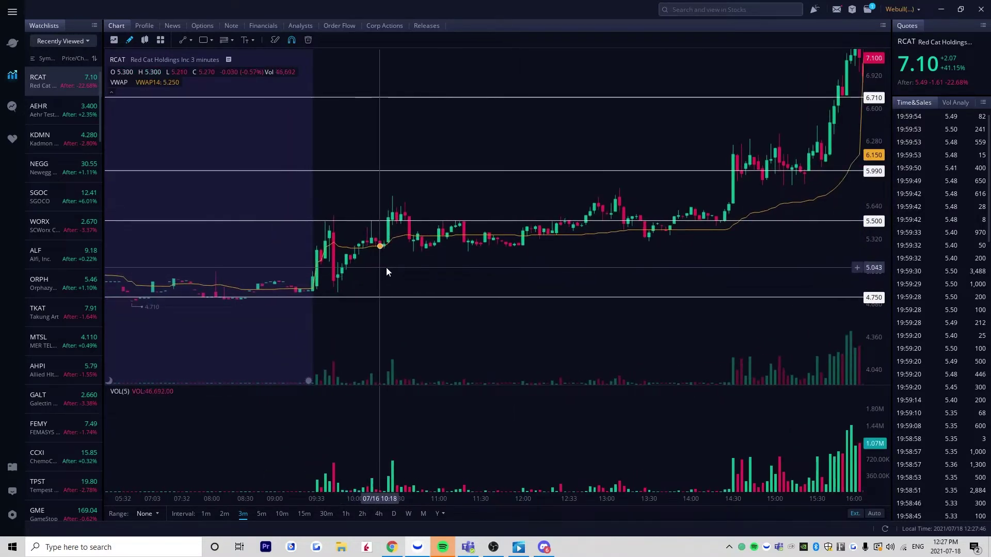
left_click_drag(386, 275, 413, 296)
scroll(433, 307, "down", 3)
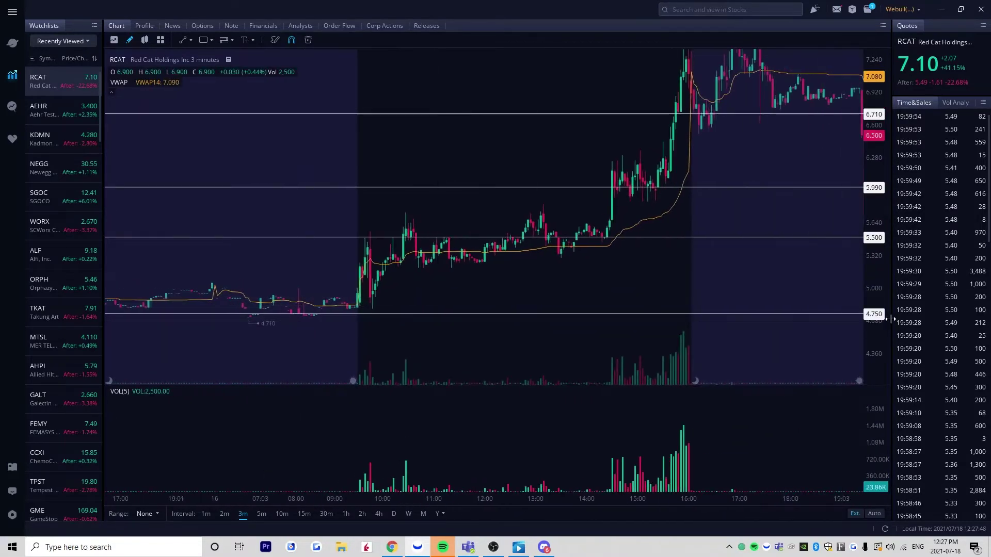
Look back over the 07/14 and 07/15 sessions around the 4.75 level and return to 07/16
scroll(421, 306, "down", 2)
left_click_drag(298, 300, 521, 274)
scroll(518, 291, "down", 2)
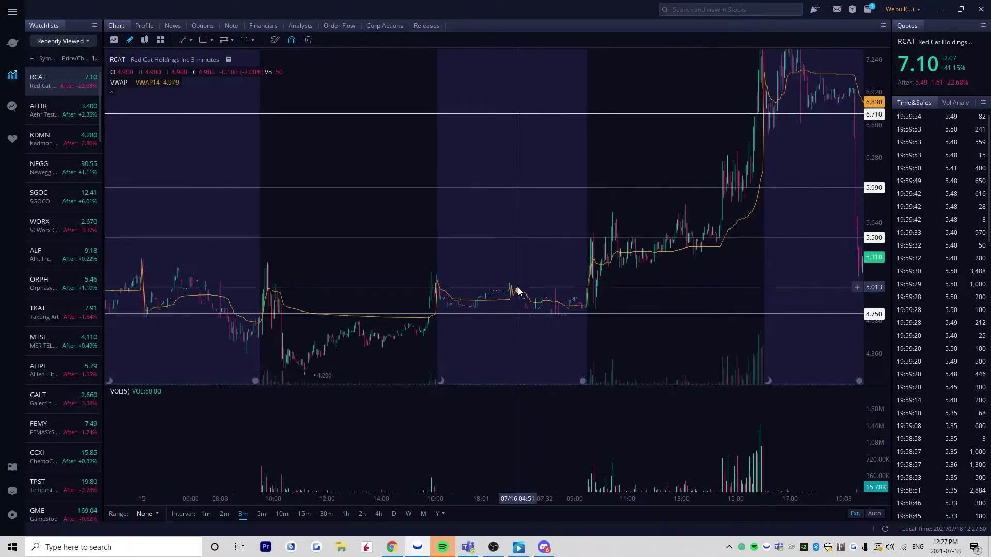
left_click_drag(301, 303, 571, 256)
scroll(571, 259, "down", 1)
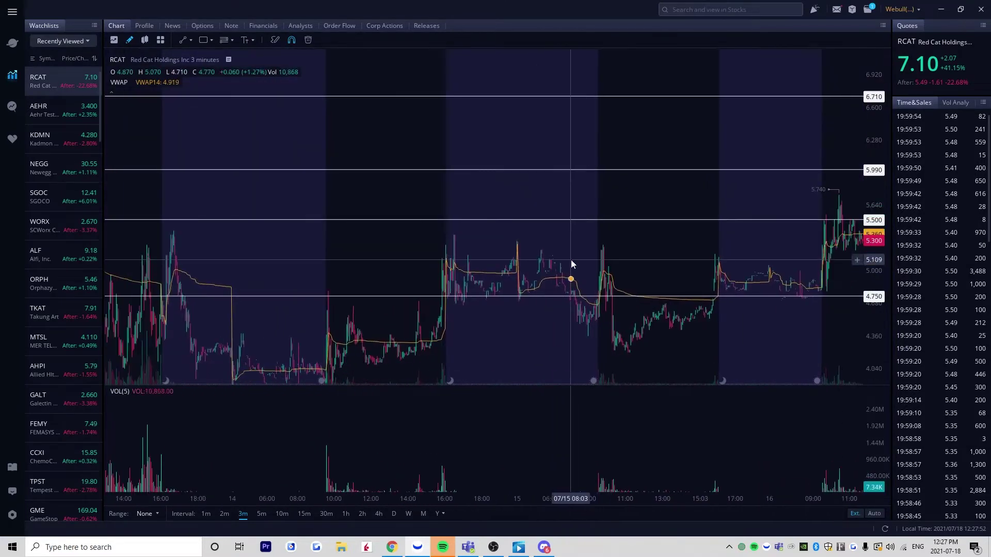
left_click_drag(632, 273, 413, 311)
scroll(409, 310, "up", 2)
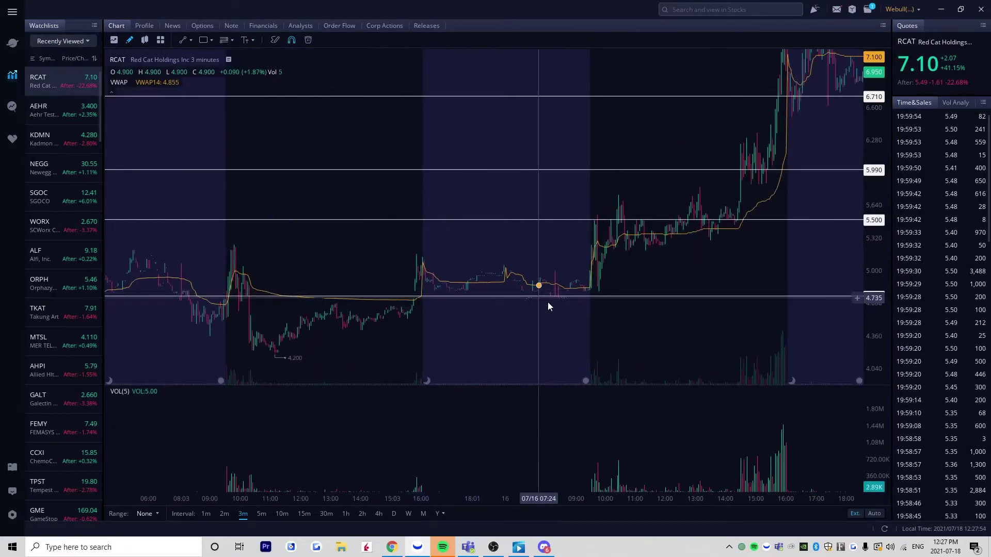
Review the 07/16 climb into after-hours with the price scale covering the 3.70 to 7.75 levels
left_click_drag(804, 289, 744, 347)
left_click_drag(871, 292, 872, 232)
left_click_drag(747, 259, 734, 262)
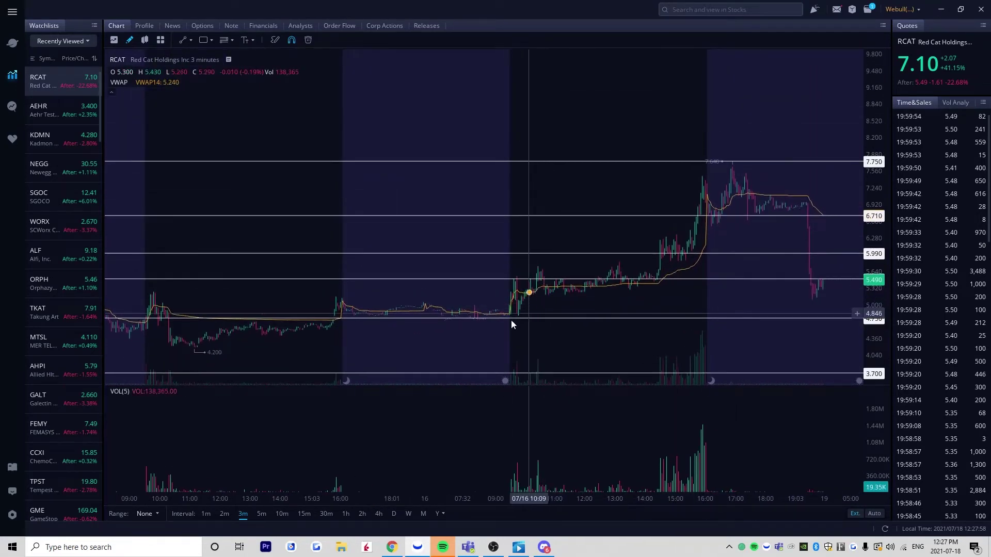
scroll(511, 320, "up", 2)
left_click_drag(576, 308, 412, 251)
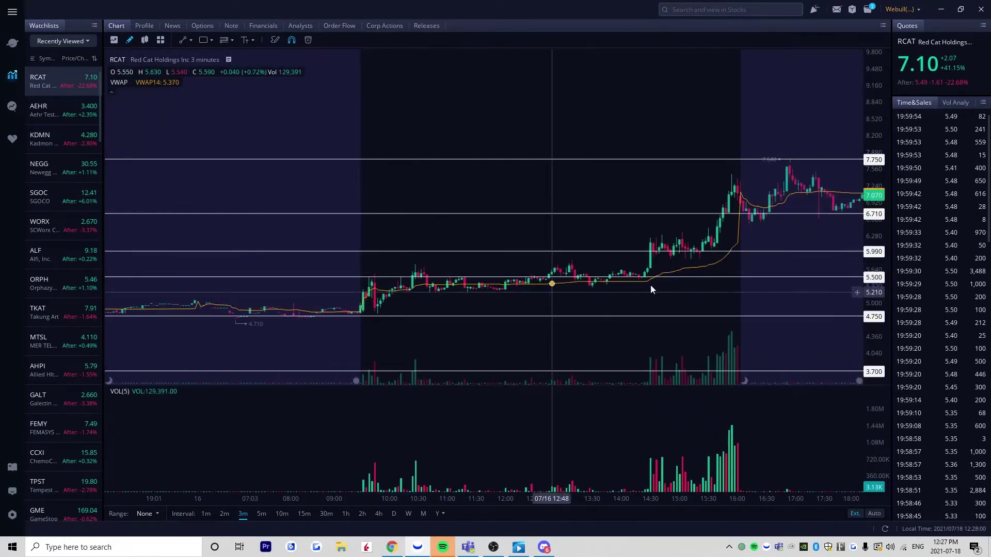
Draw a short, nearly horizontal trend line at about 4.80 beneath the 07/16 lows around 09:48
left_click_drag(875, 266, 874, 292)
left_click_drag(643, 328, 645, 307)
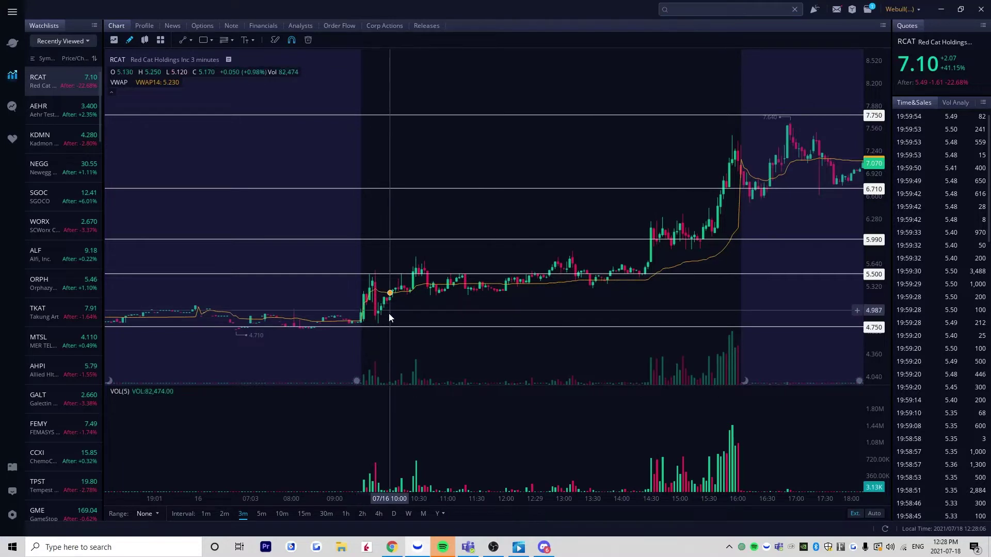
scroll(353, 313, "up", 2)
scroll(353, 312, "up", 2)
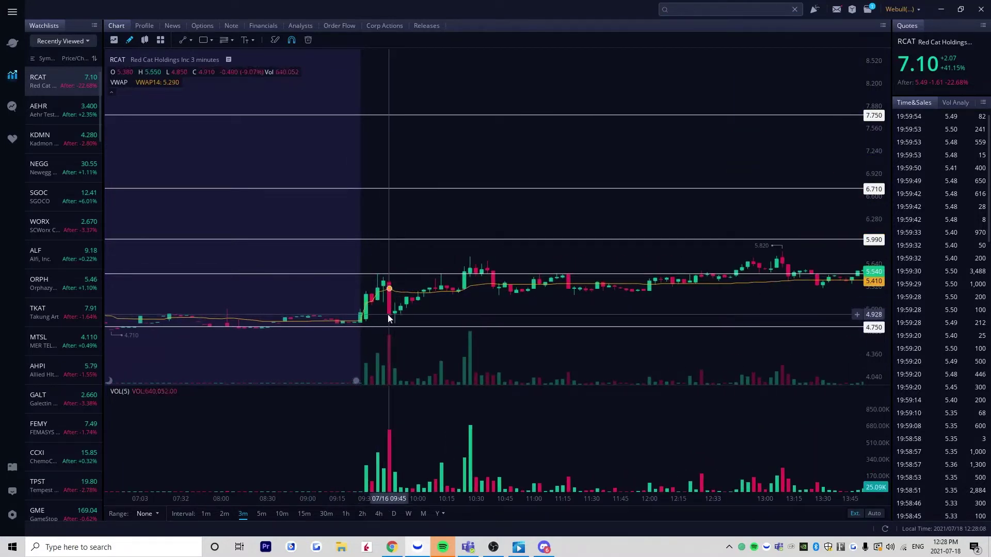
left_click_drag(402, 288, 404, 266)
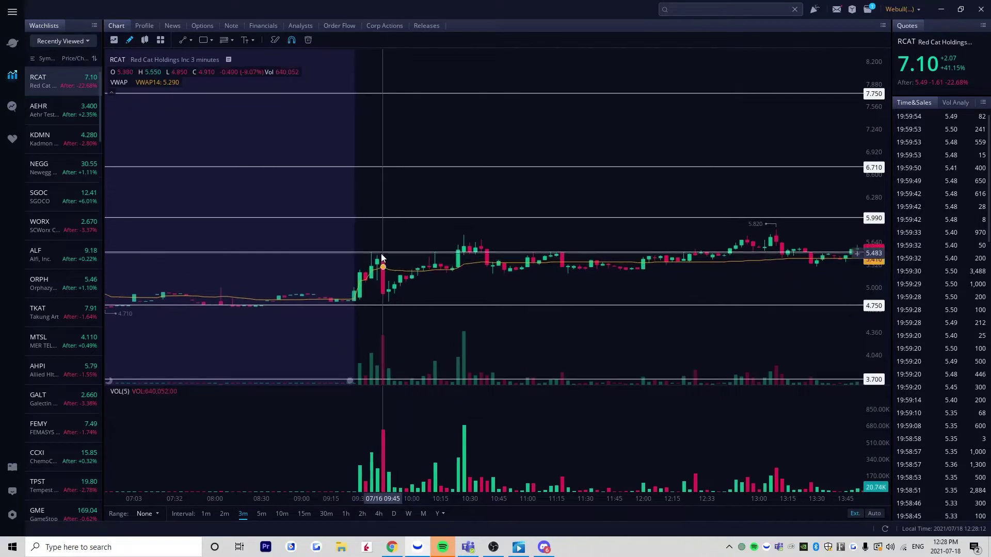
left_click(372, 302)
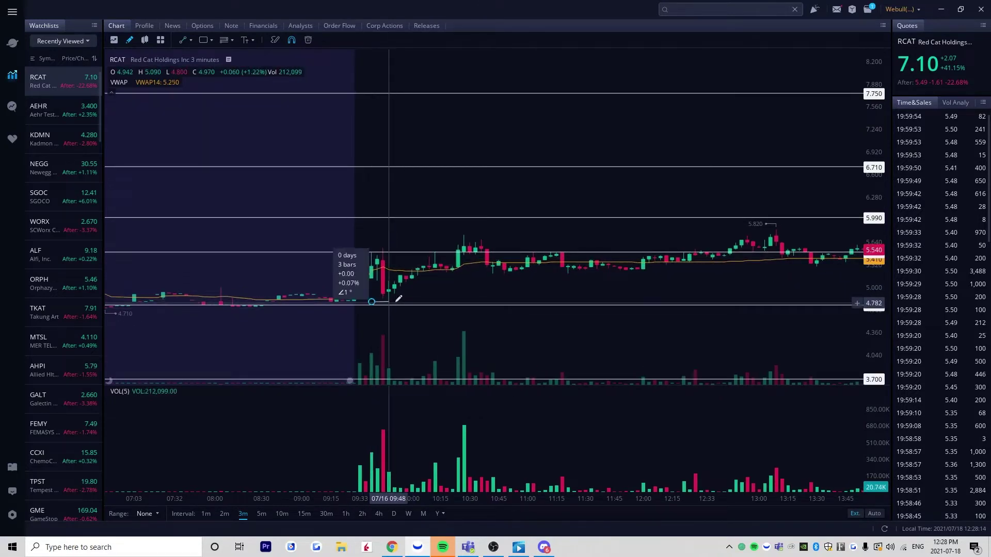
left_click(401, 301)
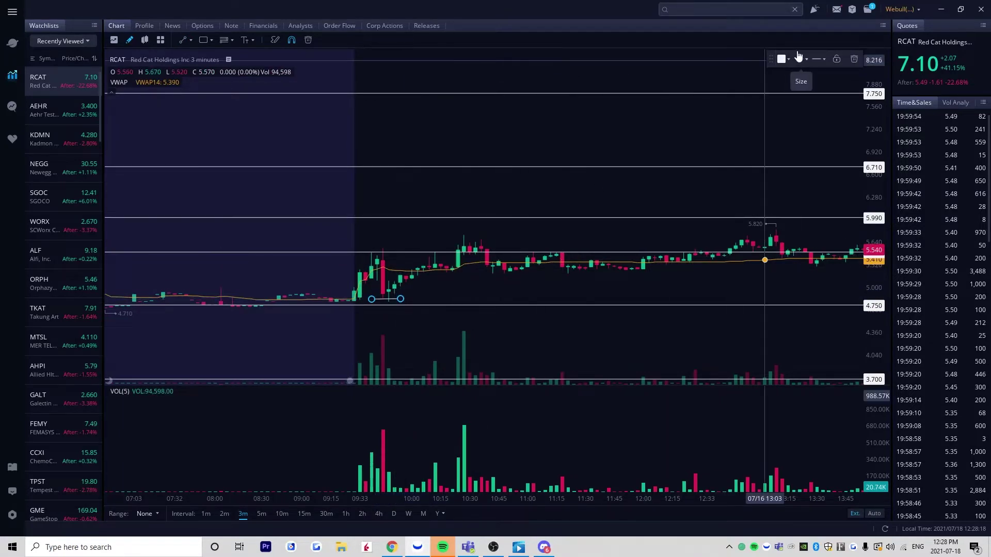
left_click(400, 285)
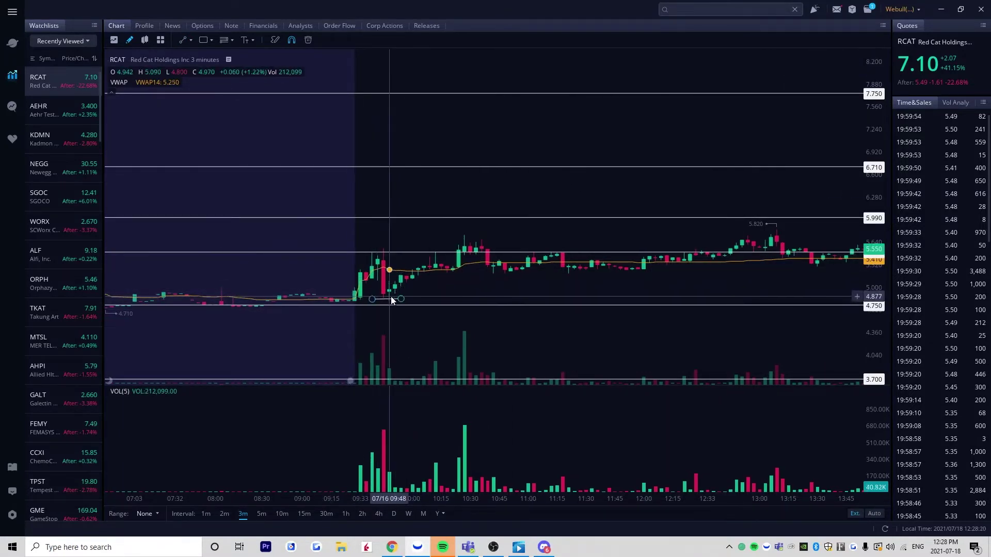
left_click_drag(401, 294, 403, 299)
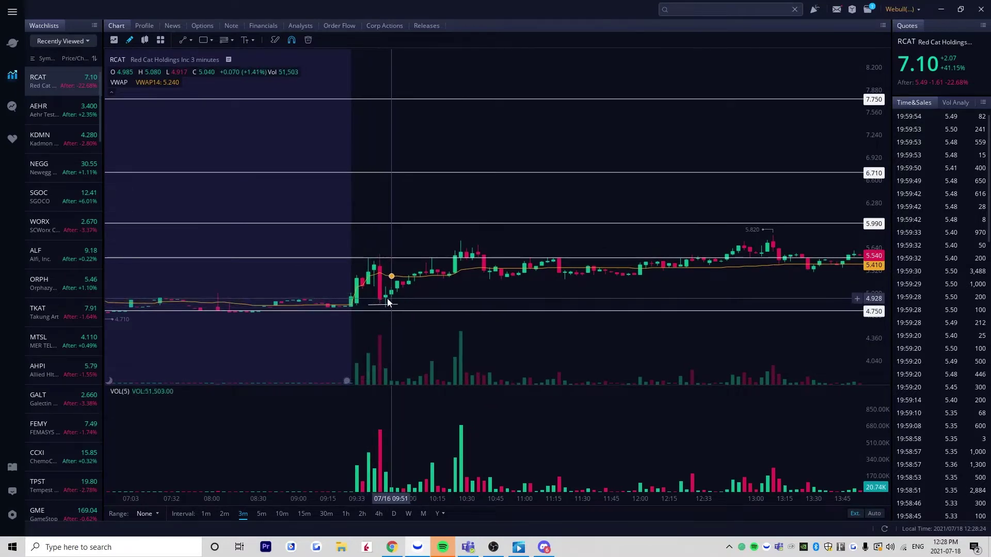
scroll(385, 302, "down", 5)
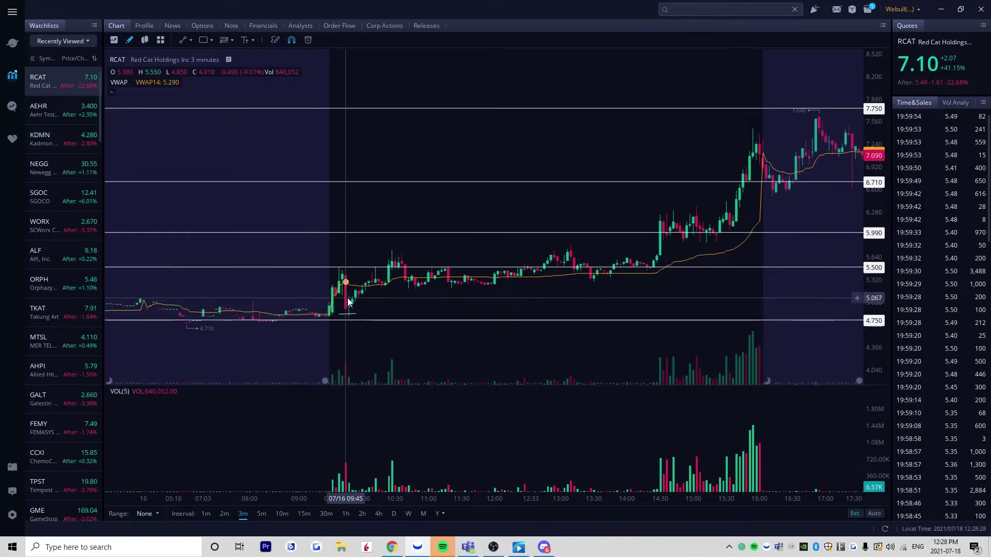
Examine the RCAT support and resistance levels on the 4-hour interval from the 07/13 spike to 07/16
left_click(378, 514)
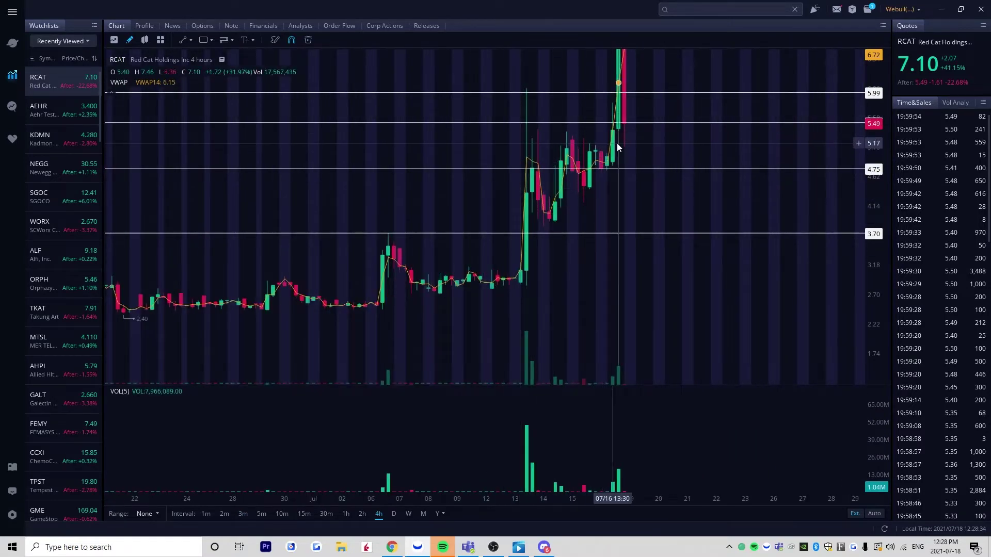
scroll(609, 150, "up", 3)
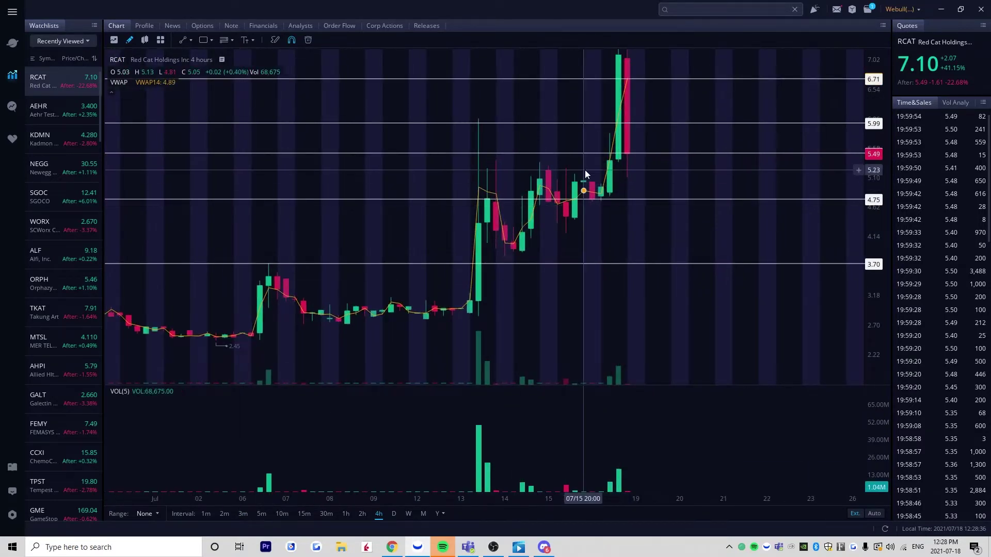
left_click_drag(584, 170, 583, 237)
Return to the 3-minute interval and review the 07/16 regular session around the 5.50 level
left_click(243, 515)
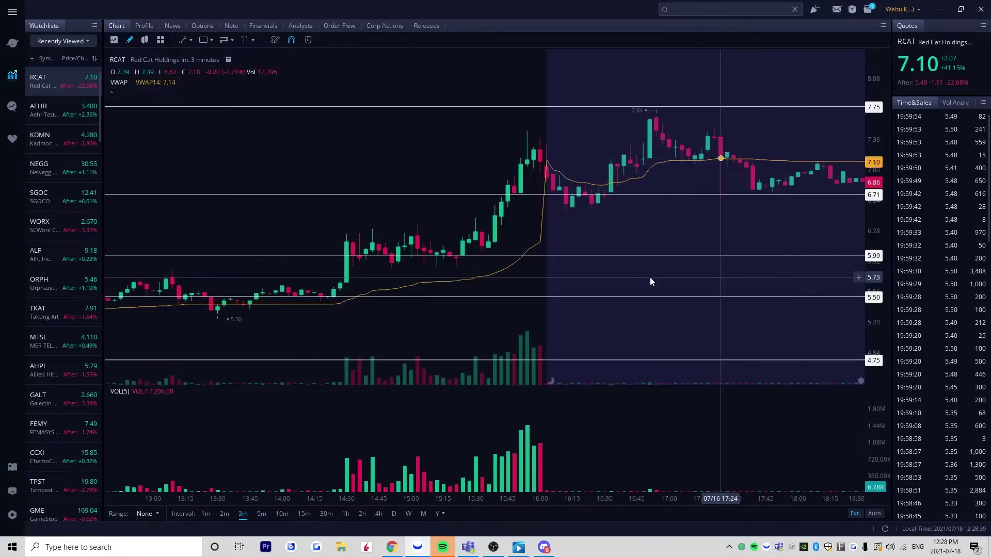
scroll(498, 302, "down", 3)
left_click_drag(308, 321, 480, 256)
scroll(498, 319, "up", 3)
scroll(483, 258, "down", 1)
scroll(567, 261, "down", 3)
left_click_drag(566, 262, 552, 292)
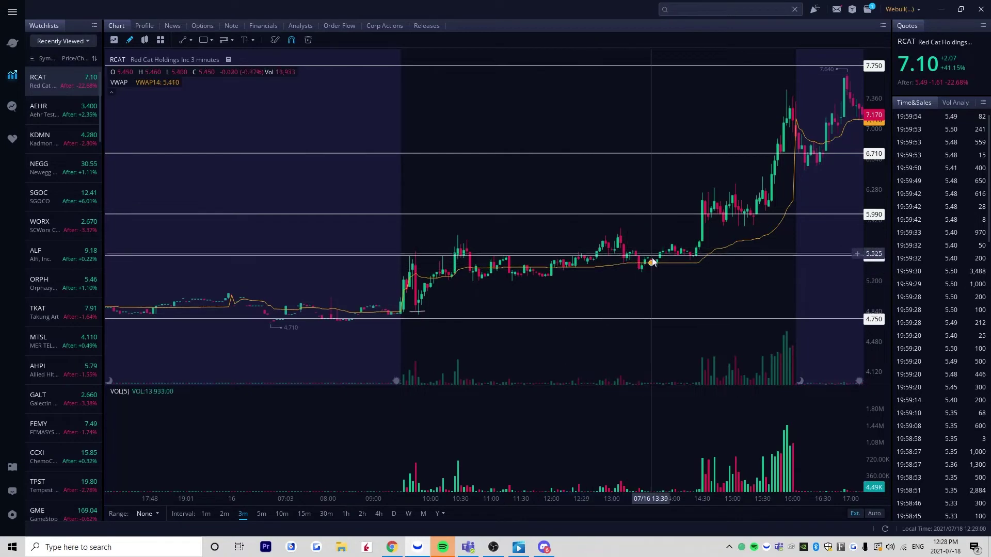
left_click_drag(676, 268, 559, 323)
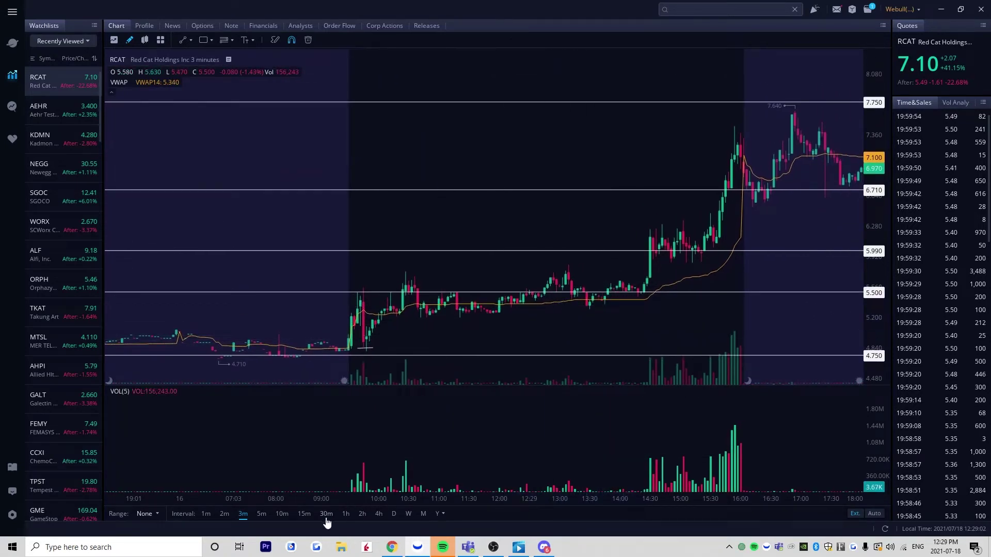
Switch to the 5-minute interval and draw a rising trend line under the 07/16 lows from about 10:15 to 14:25
left_click(261, 514)
left_click_drag(644, 292, 428, 279)
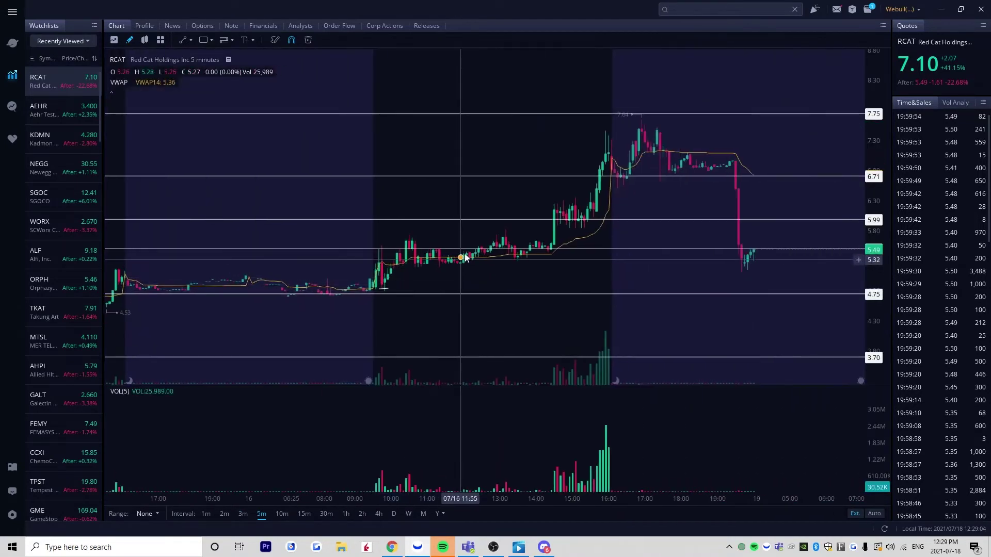
type("2")
left_click(426, 269)
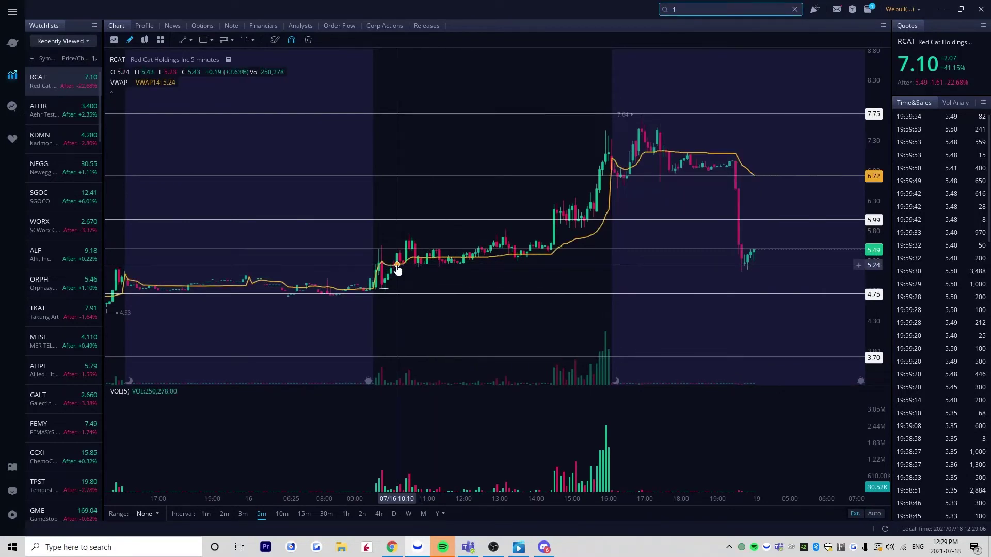
left_click(409, 269)
key("1")
left_click(400, 274)
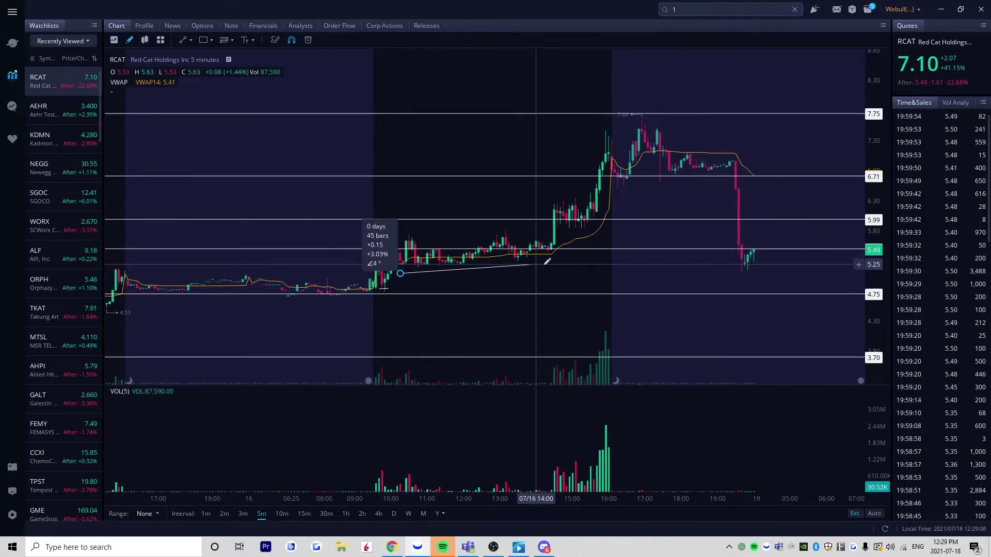
left_click(552, 254)
left_click(537, 288)
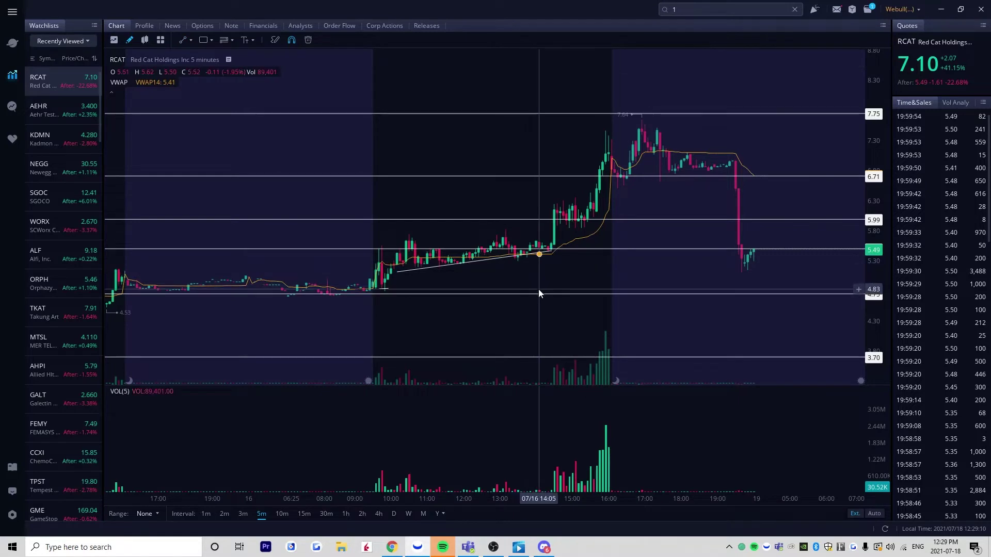
Draw a trend line across the 07/16 consolidation highs up to about 14:25 and level it at about 5.70
left_click(388, 235)
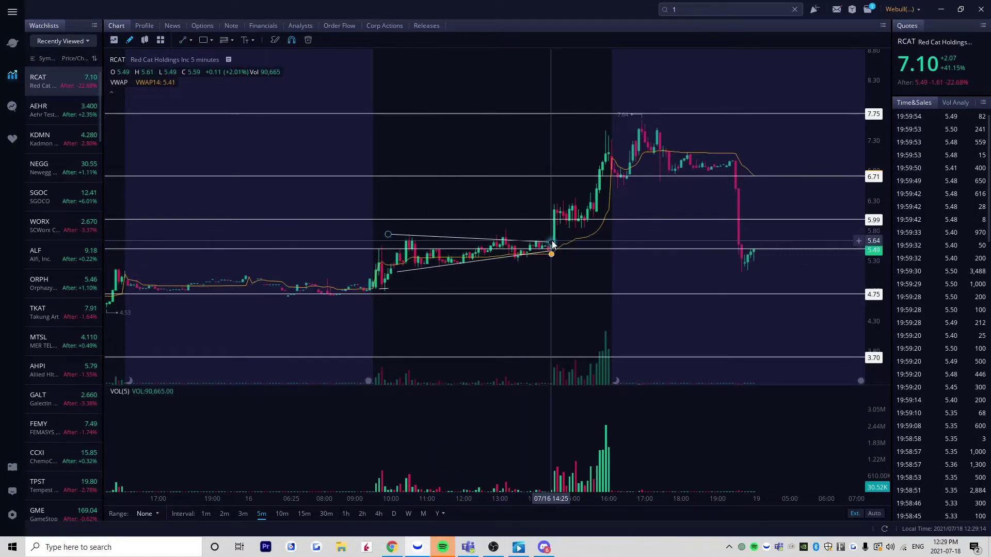
left_click(554, 234)
left_click_drag(534, 236, 533, 242)
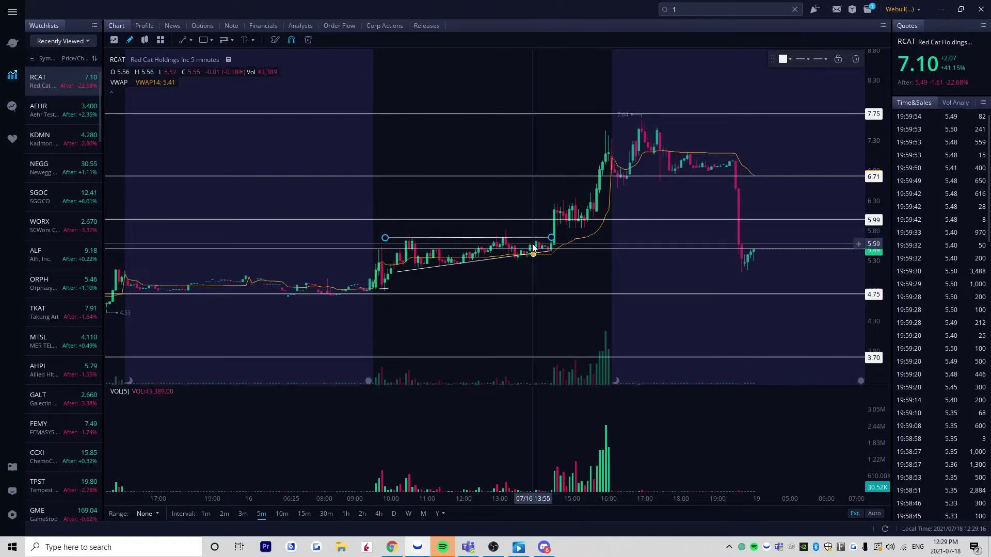
left_click(492, 232)
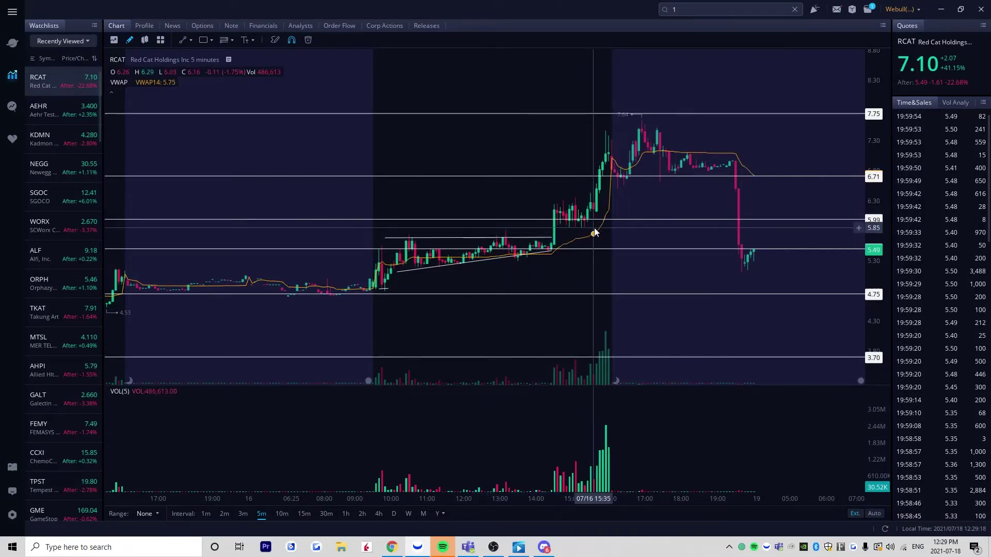
Examine the volume at the 07/16 14:25 breakout, check the 4-hour interval, and return to the 5-minute view
left_click_drag(594, 229, 582, 260)
scroll(586, 243, "up", 2)
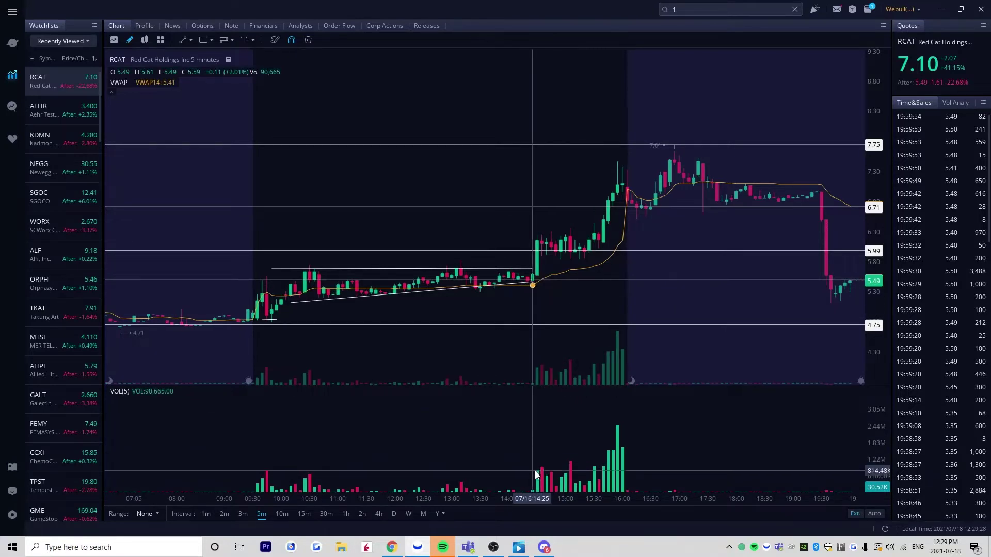
left_click(382, 514)
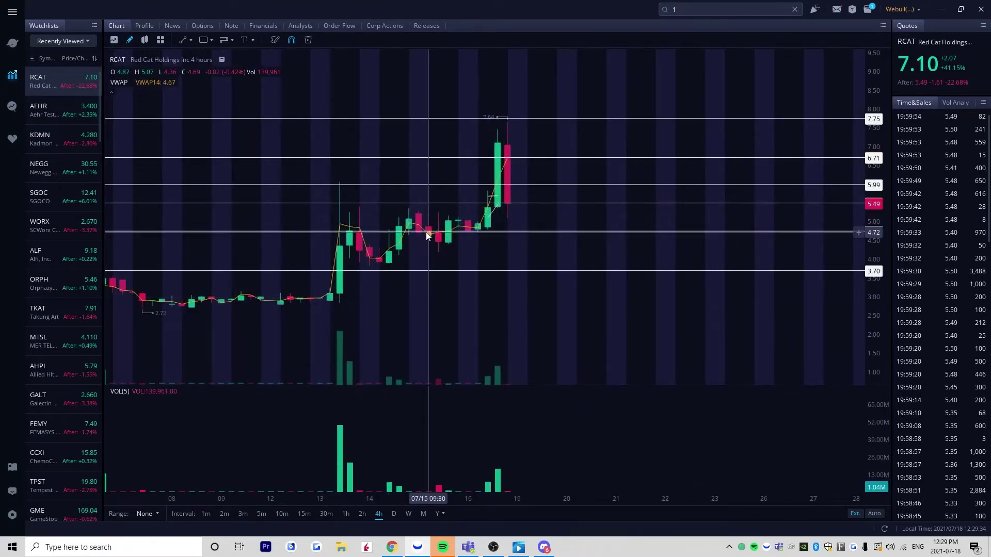
left_click(243, 514)
left_click(262, 514)
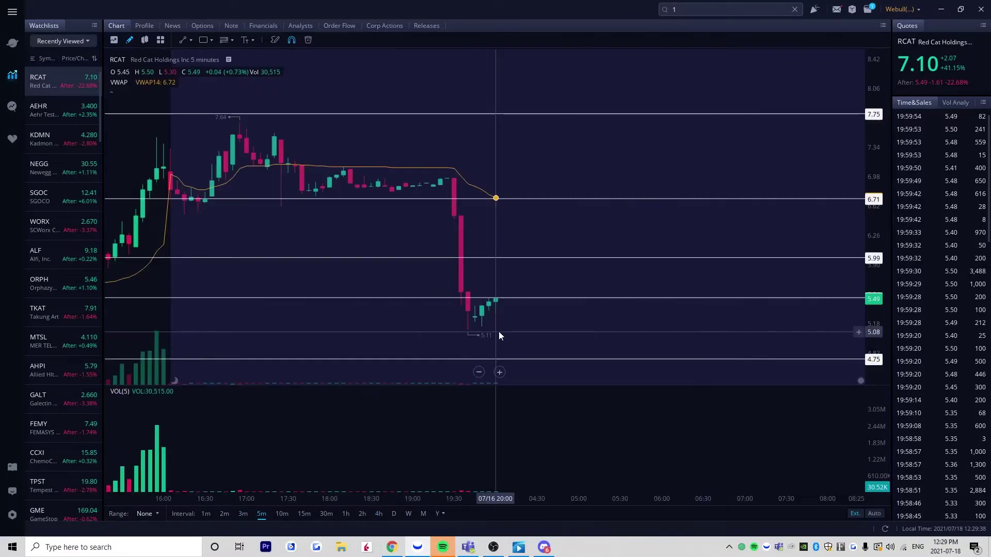
scroll(499, 331, "down", 3)
left_click_drag(308, 315, 624, 311)
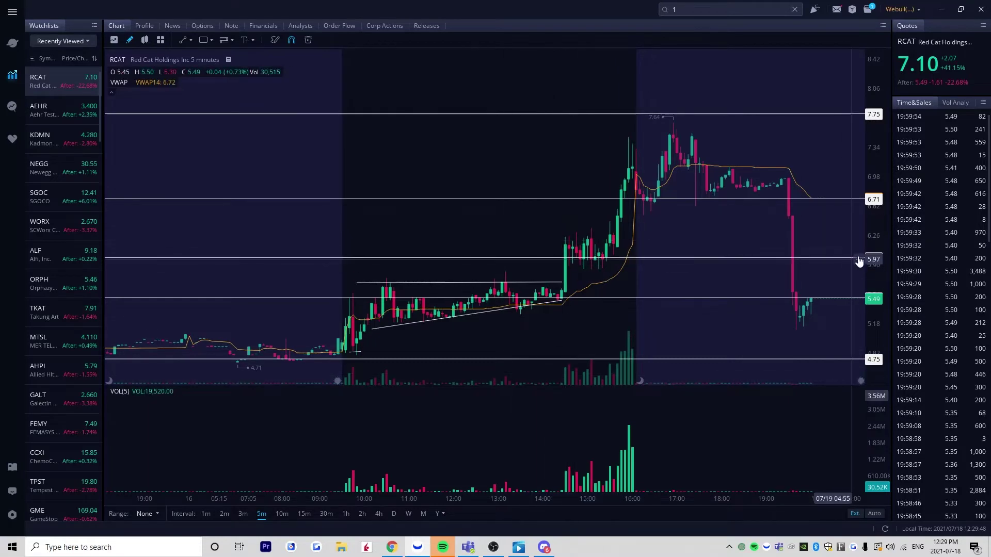
Look back at the 07/13 spike against the 5.99 level and return to the 07/16 session
scroll(294, 267, "down", 3)
scroll(294, 267, "down", 1)
left_click_drag(324, 269, 751, 278)
left_click_drag(329, 286, 673, 279)
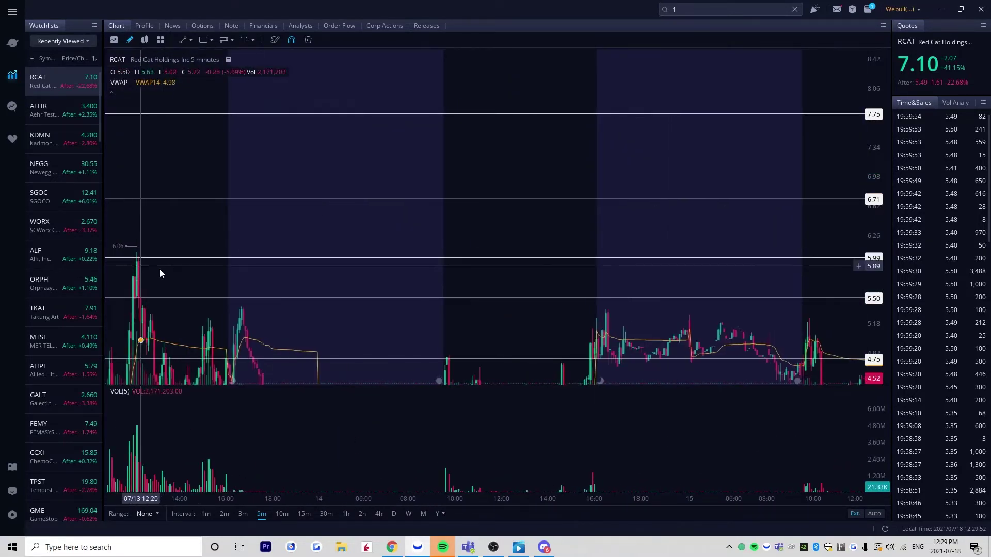
left_click_drag(597, 263, 320, 260)
left_click(447, 258)
mouse_move(563, 254)
left_mouse_down()
mouse_move(261, 268)
mouse_move(345, 261)
mouse_move(414, 278)
mouse_move(464, 262)
left_mouse_up()
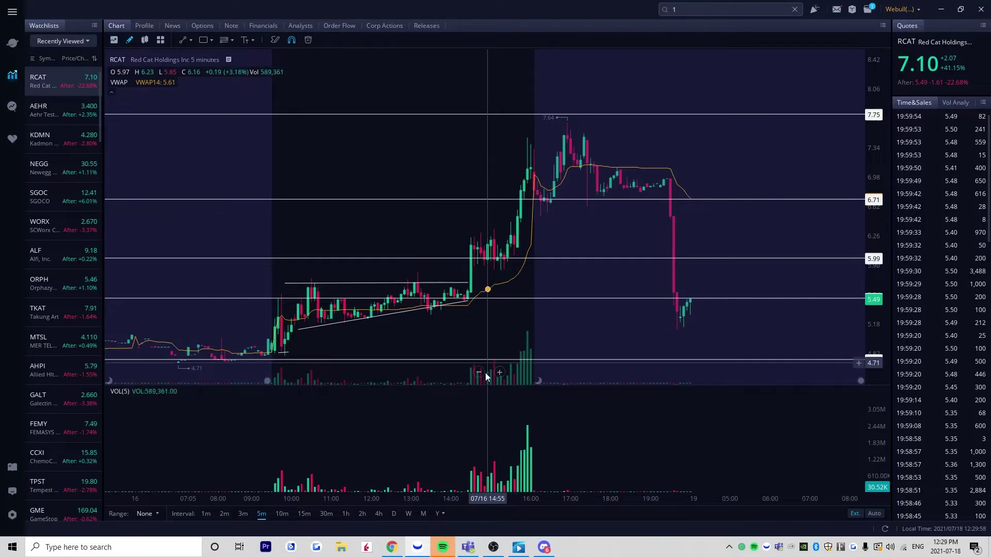
Draw two short trend lines around the 14:35 to 15:30 consolidation, one at about 6.24 and a rising one from about 5.92
scroll(500, 265, "up", 3)
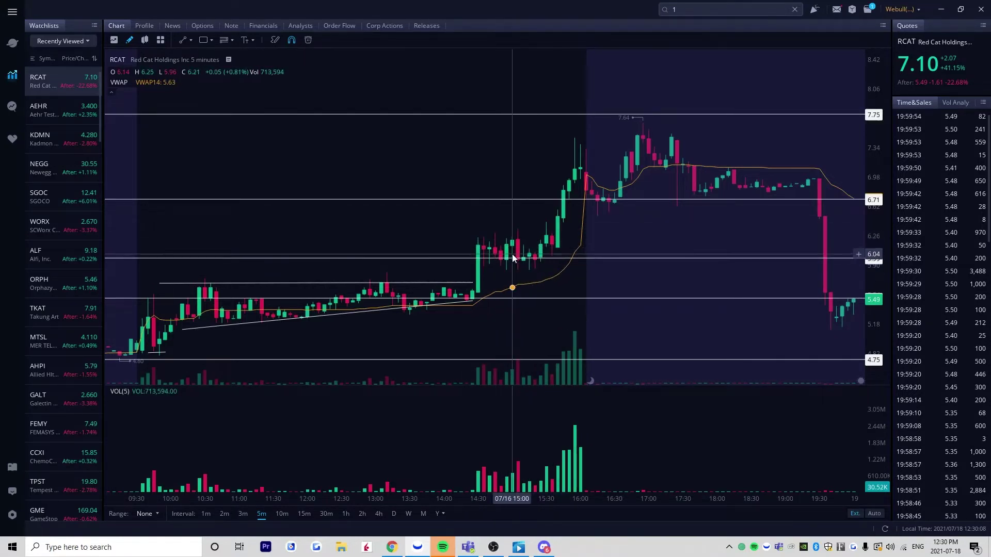
left_click(484, 238)
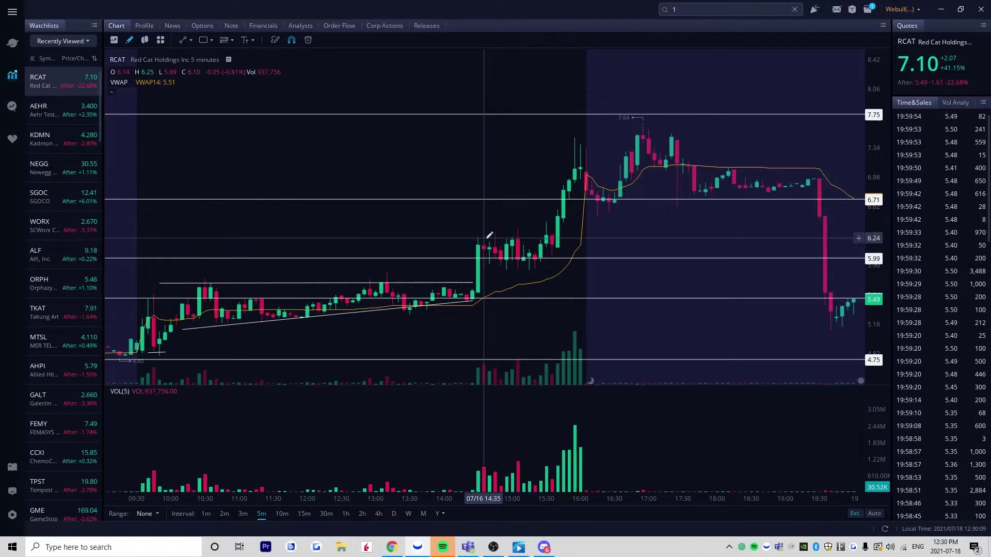
left_click(547, 236)
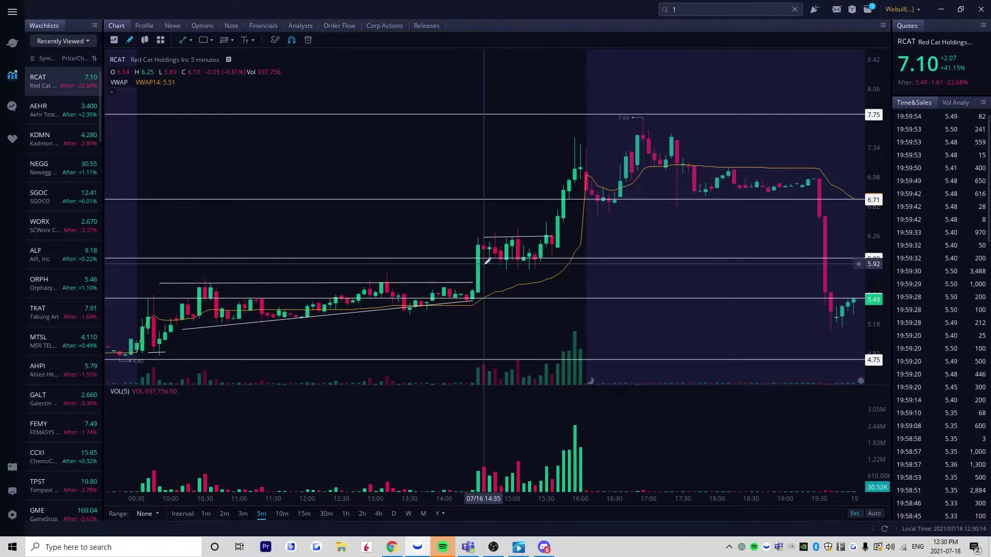
left_click(489, 263)
left_click(546, 257)
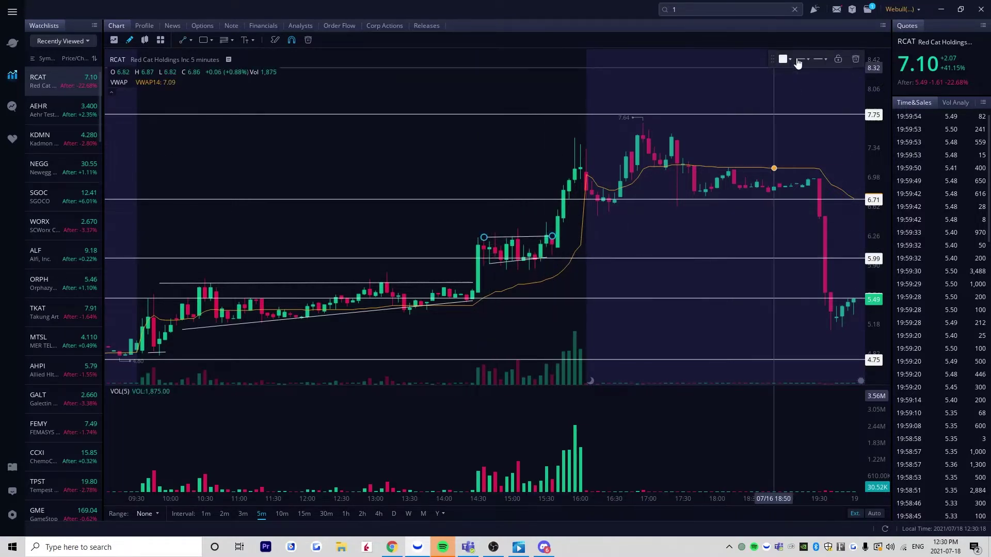
Delete the upper trend line of the 14:35 to 15:30 consolidation, then lower and delete the rising one
left_click(850, 59)
left_click_drag(512, 261, 507, 272)
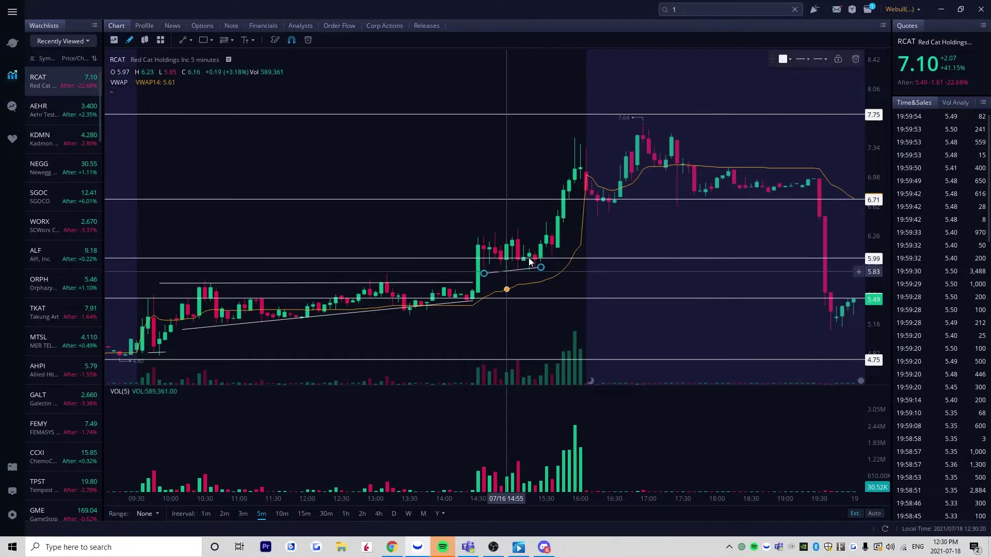
left_click(856, 61)
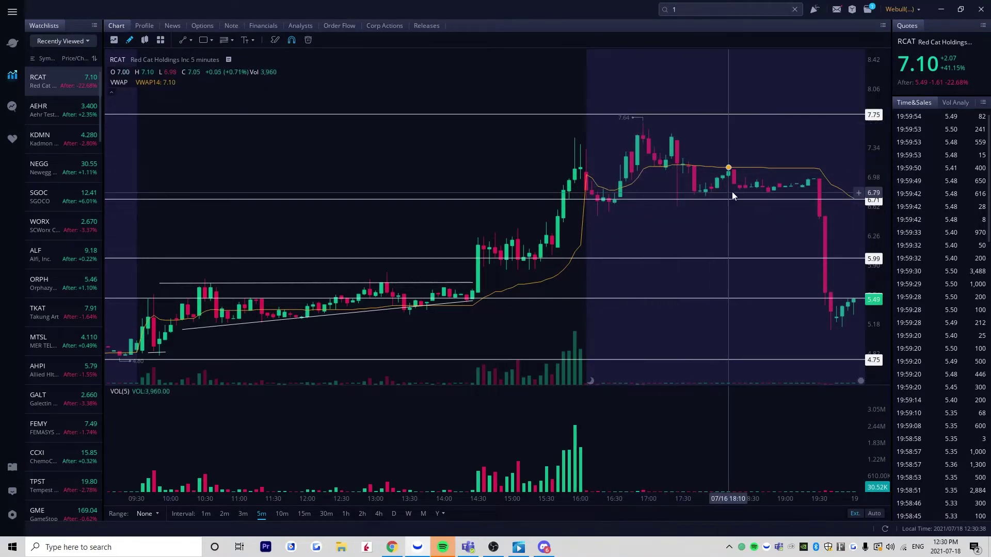
Review the full 07/16 session and after-hours move between the 4.75 and 7.75 levels on the 5-minute interval
left_click_drag(797, 267, 708, 264)
scroll(661, 265, "down", 4)
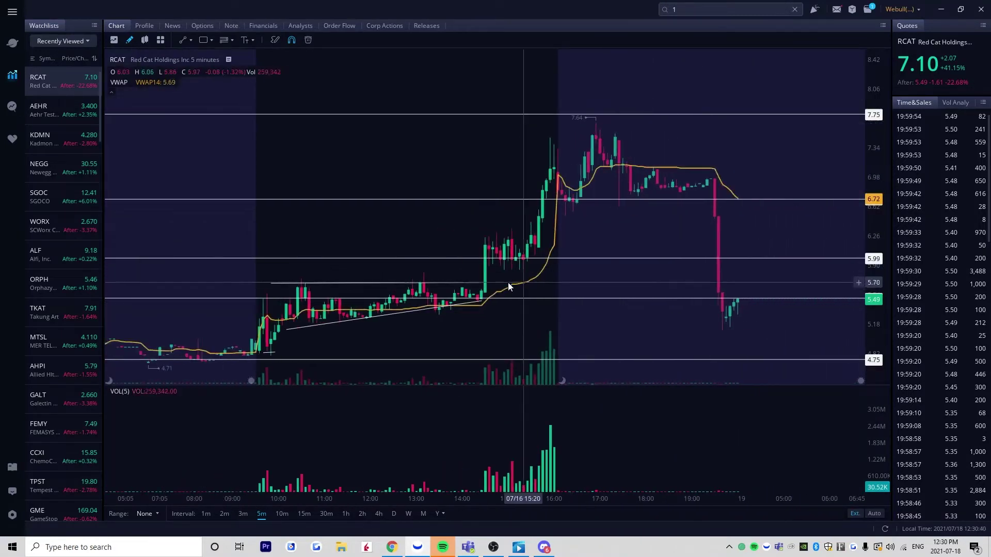
scroll(596, 341, "down", 2)
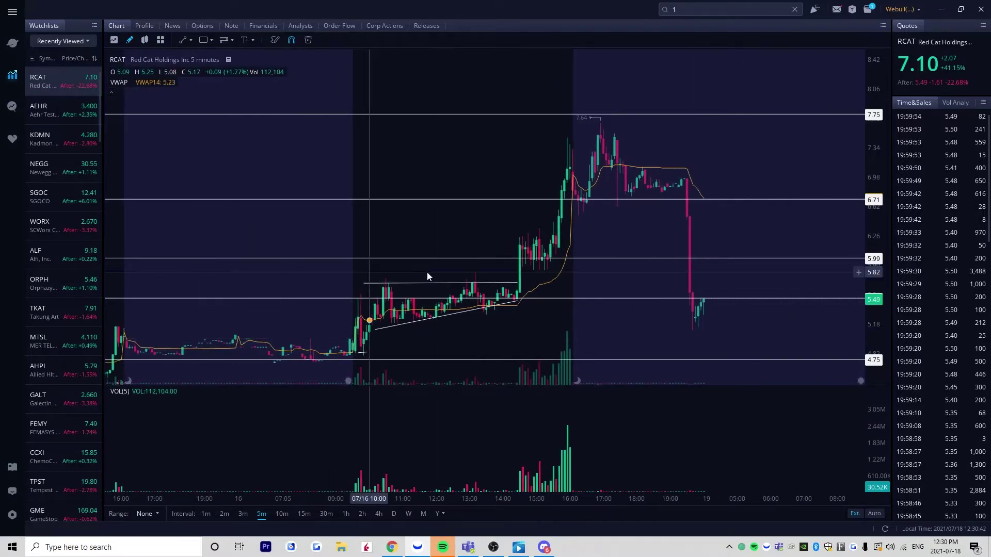
left_click_drag(434, 333, 464, 320)
left_click_drag(575, 208, 579, 186)
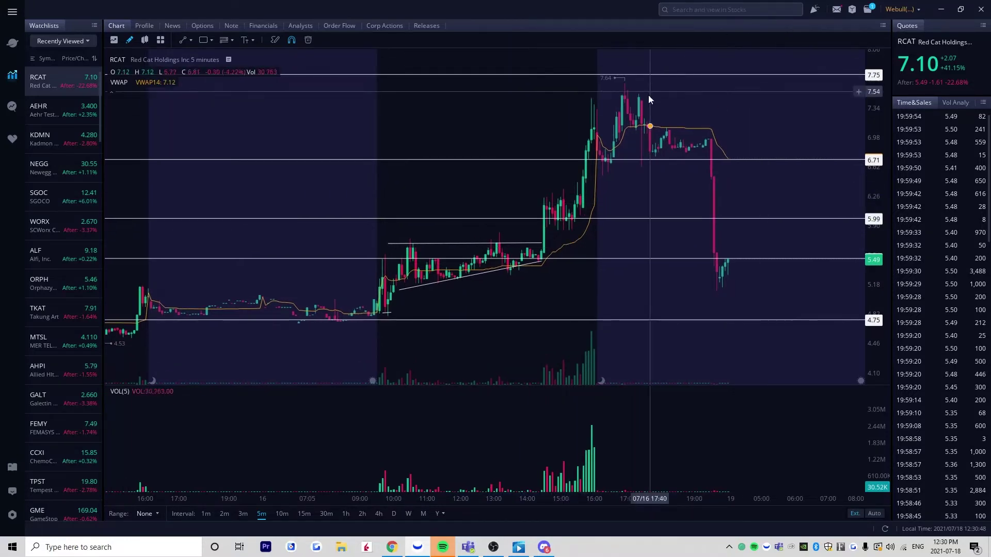
Compare the 07/14 and 07/15 sessions with the 4.75 level, then review the 07/16 breakout and its consolidation near 5.99
scroll(437, 261, "down", 4)
left_click_drag(434, 288, 676, 282)
scroll(589, 286, "down", 2)
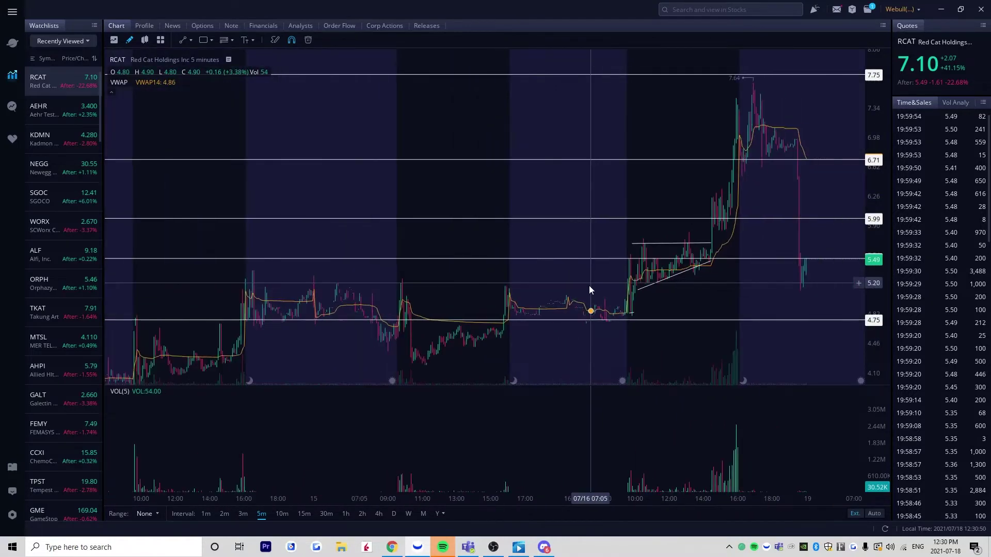
left_click_drag(589, 286, 542, 243)
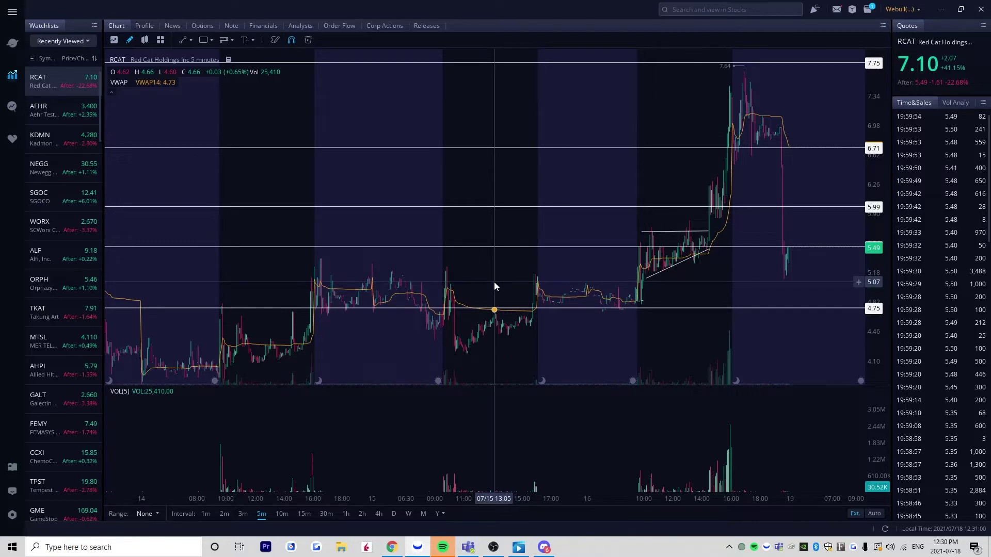
scroll(619, 273, "up", 3)
left_click_drag(721, 160, 476, 203)
scroll(553, 203, "up", 2)
scroll(554, 203, "up", 1)
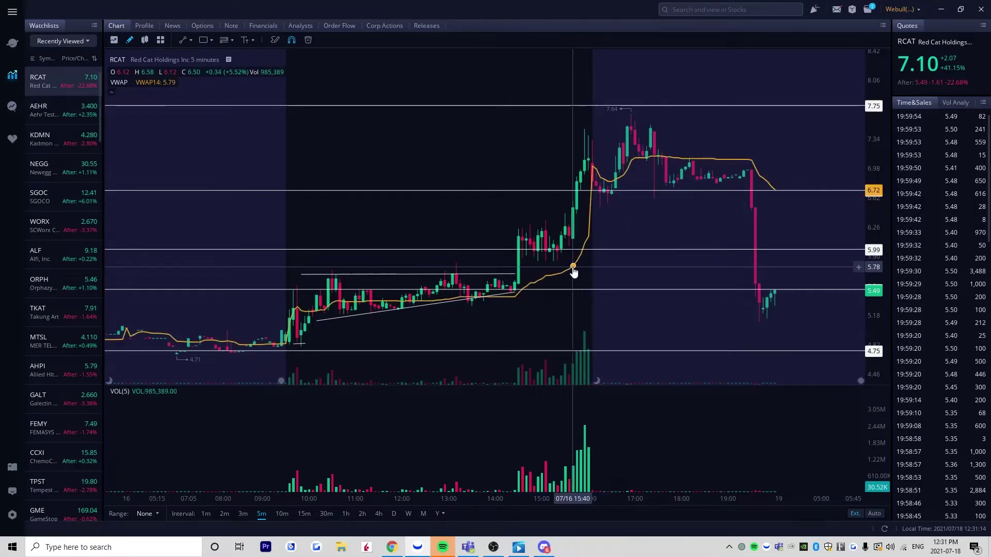
scroll(558, 267, "up", 1)
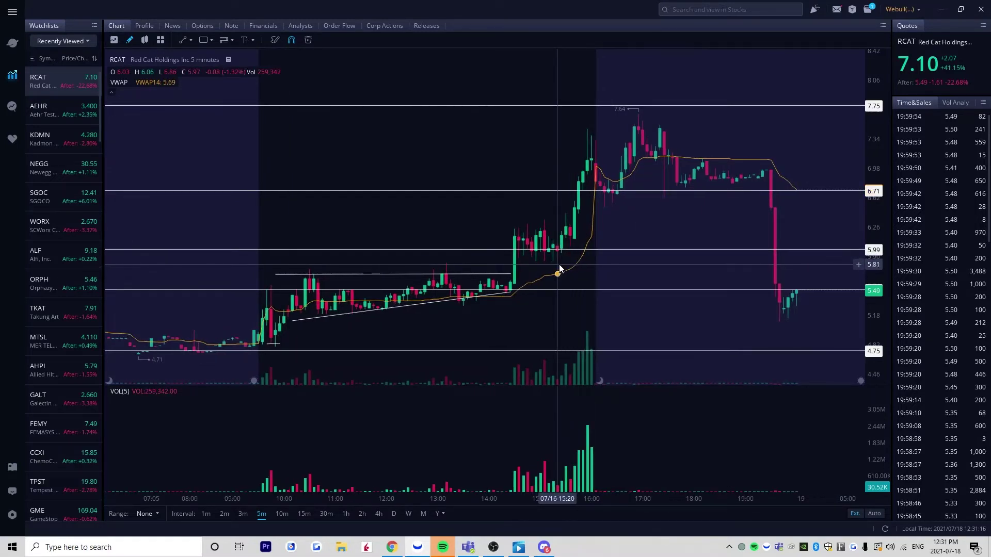
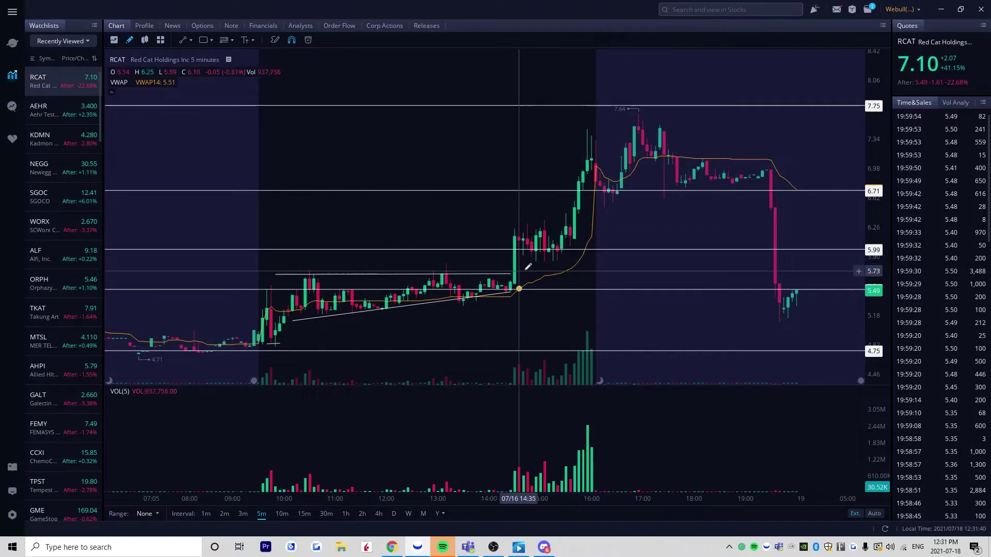
scroll(490, 311, "down", 1)
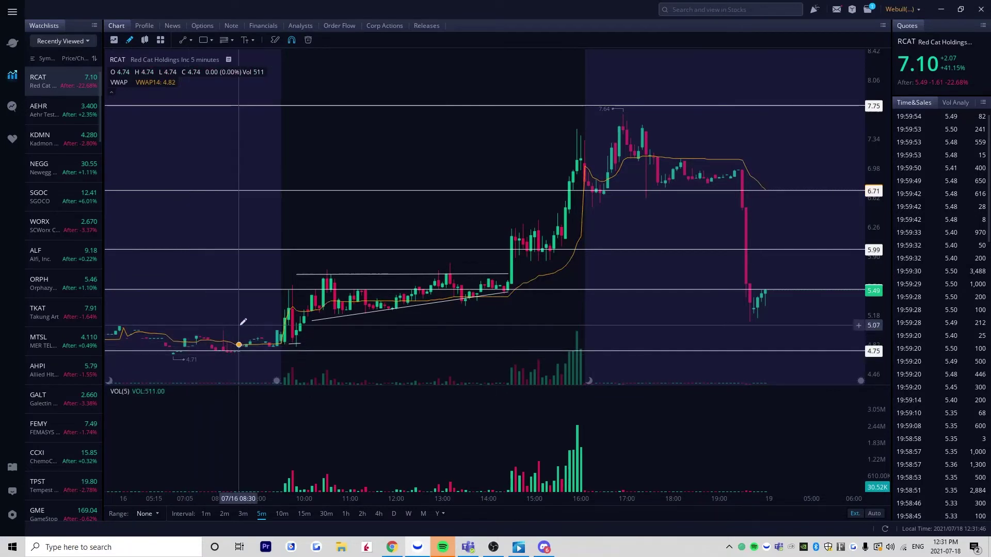
Draw a short trend line beneath the 07/16 midday consolidation at about 5.05, then delete it
left_click(389, 324)
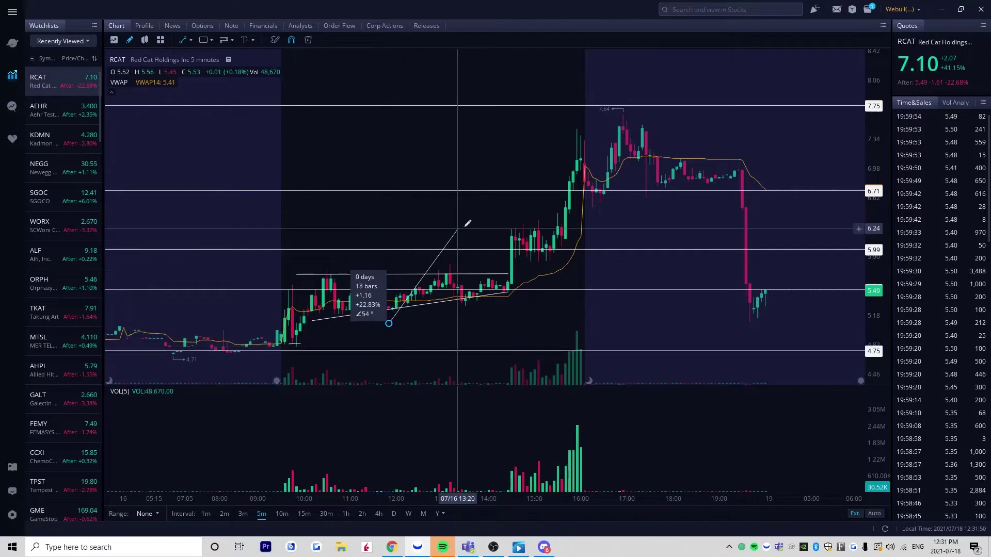
left_click(427, 328)
left_click(855, 58)
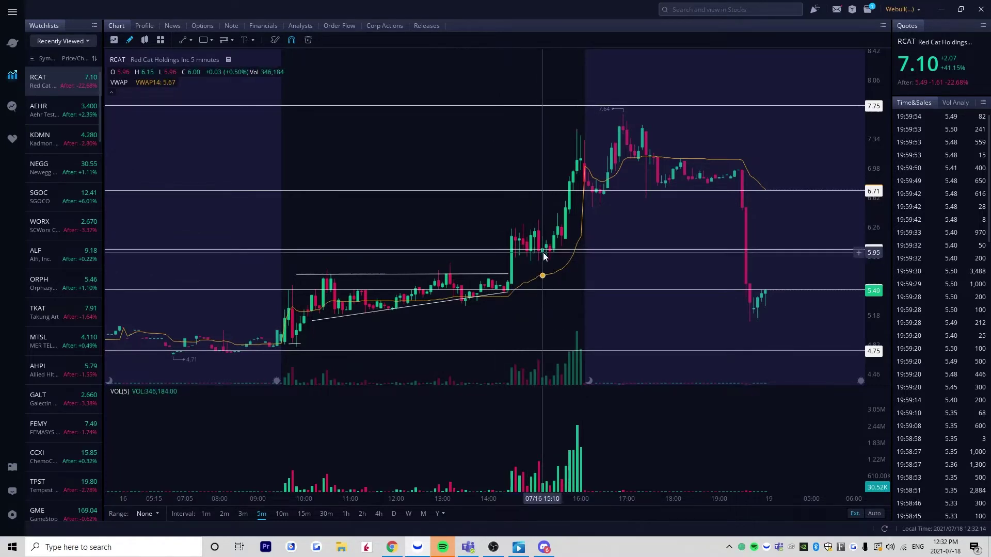
Draw a narrow rectangle over the 14:30 to 16:00 highs at about 6.2, and draw and delete another just below 5.99
left_click_drag(567, 260, 571, 272)
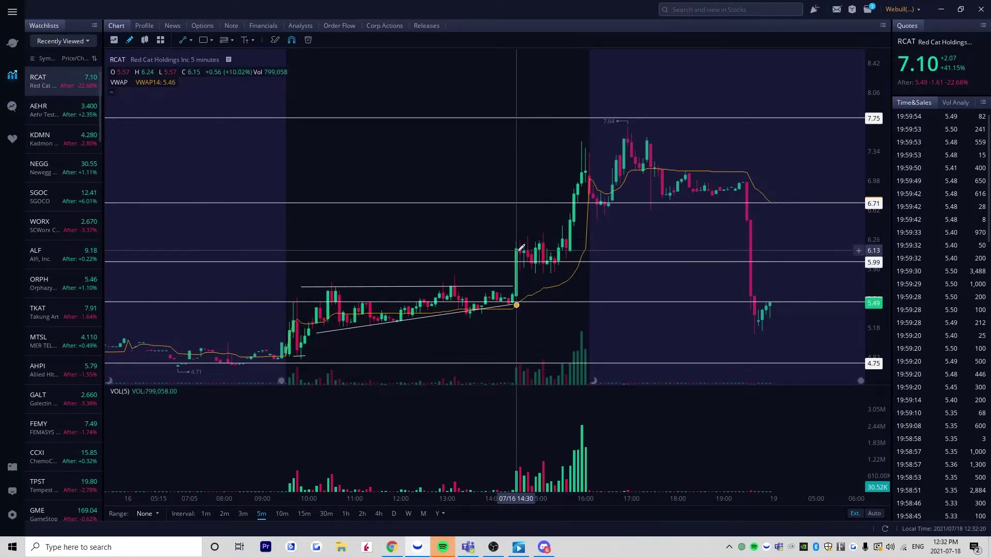
left_click_drag(508, 242, 594, 248)
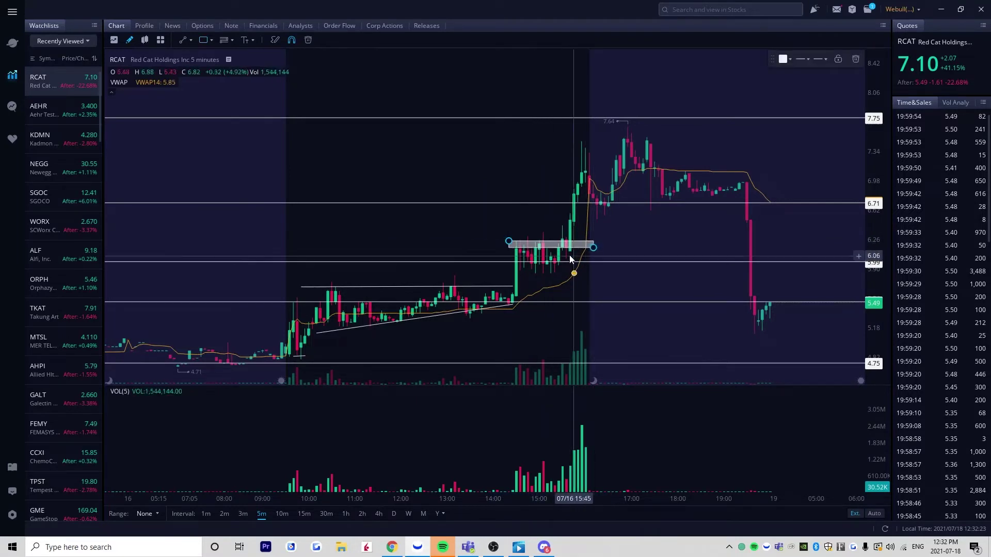
left_click(529, 252)
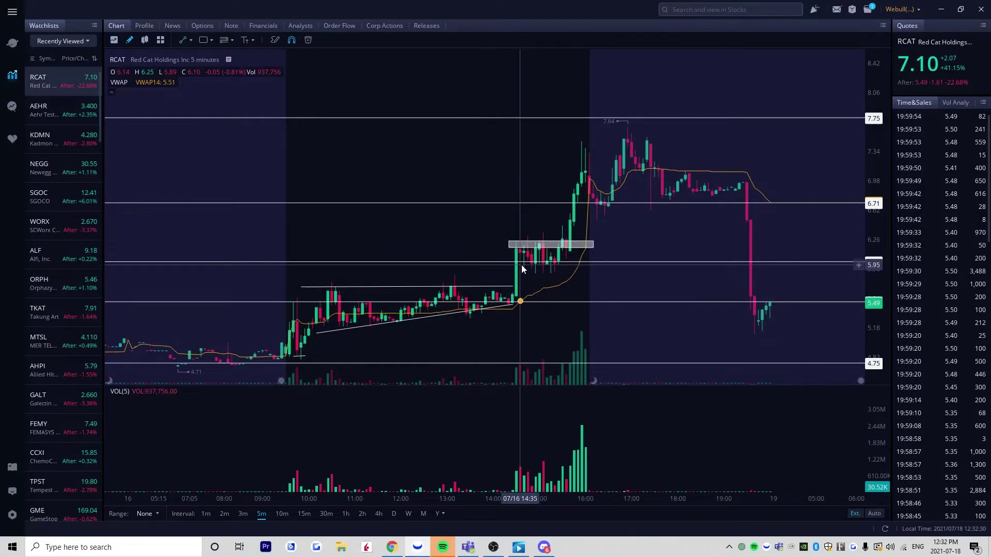
left_click_drag(521, 264, 578, 272)
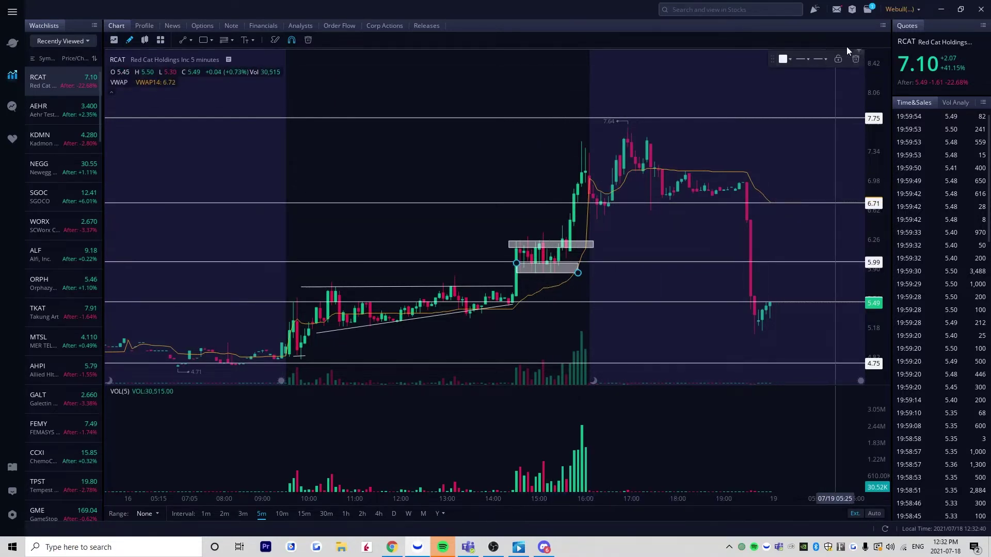
left_click(854, 59)
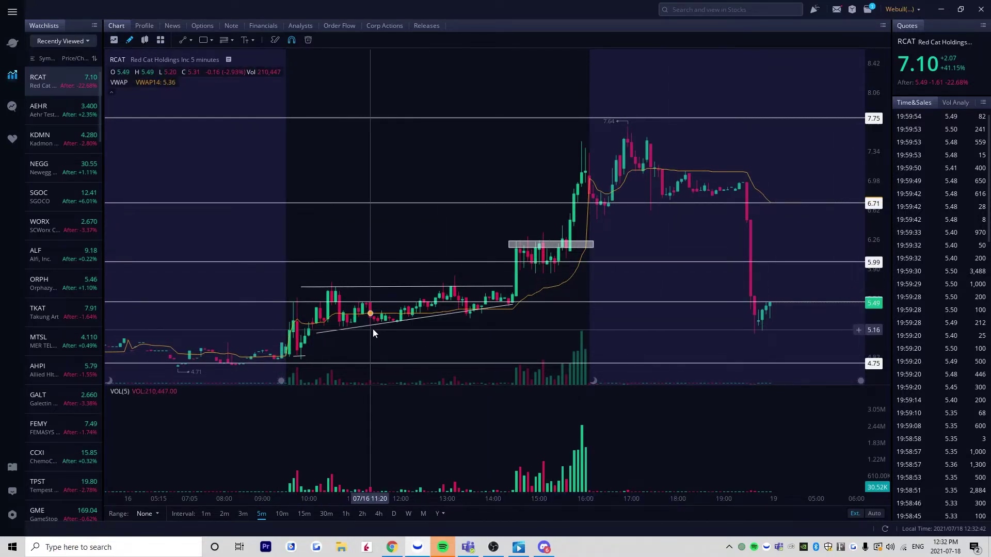
Draw a flat line at about 5.15 under the 10:35 to 11:50 lows and delete the rising trend line beneath the morning consolidation
left_click(343, 330)
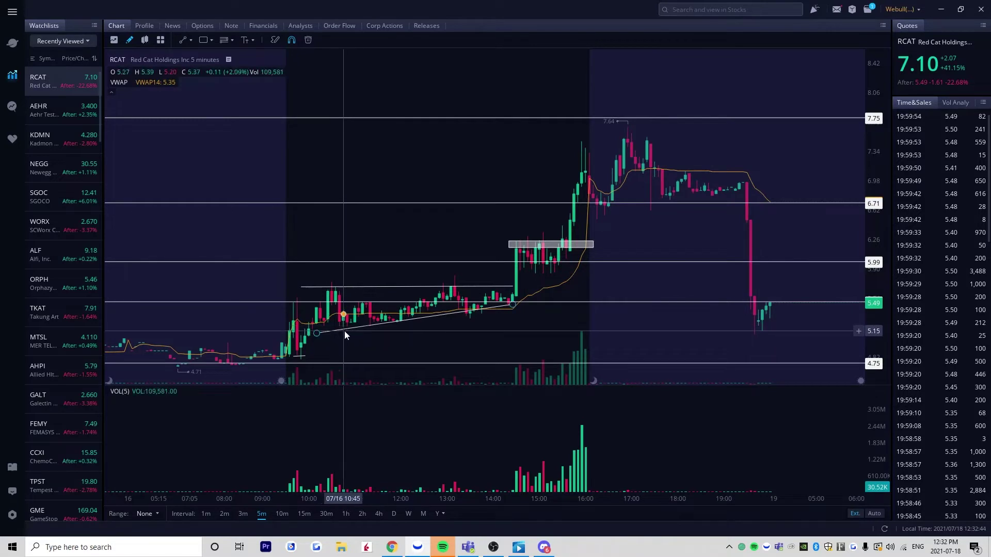
left_click(394, 331)
left_click(415, 319)
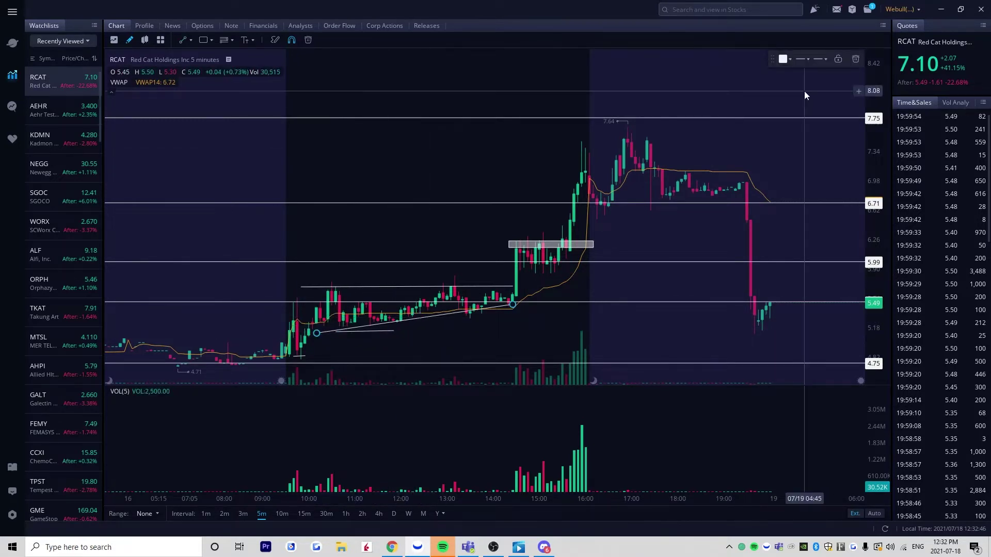
left_click(855, 62)
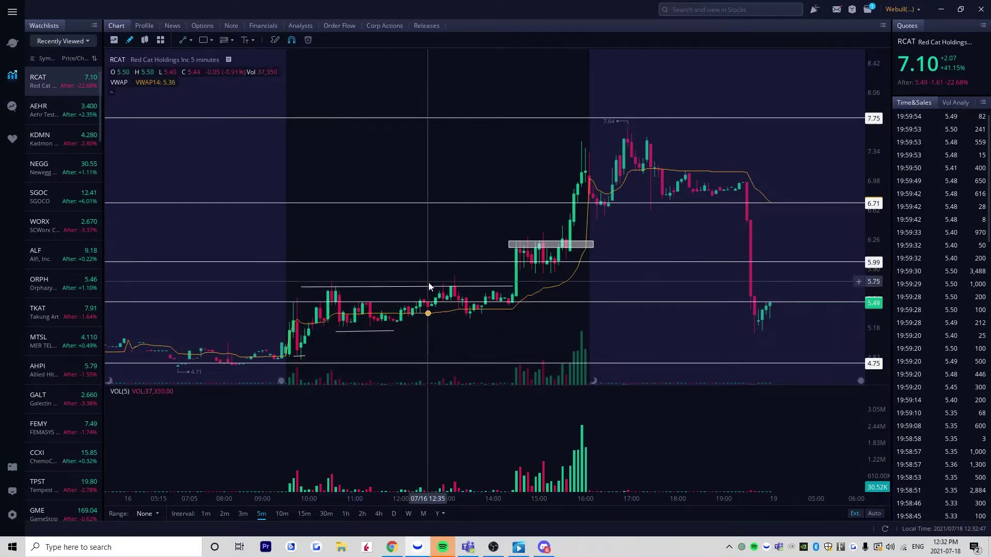
Mark the next higher lows with short lines at about 5.31 near 13:30 and about 5.82 near 15:10
left_click(459, 317)
left_click(485, 316)
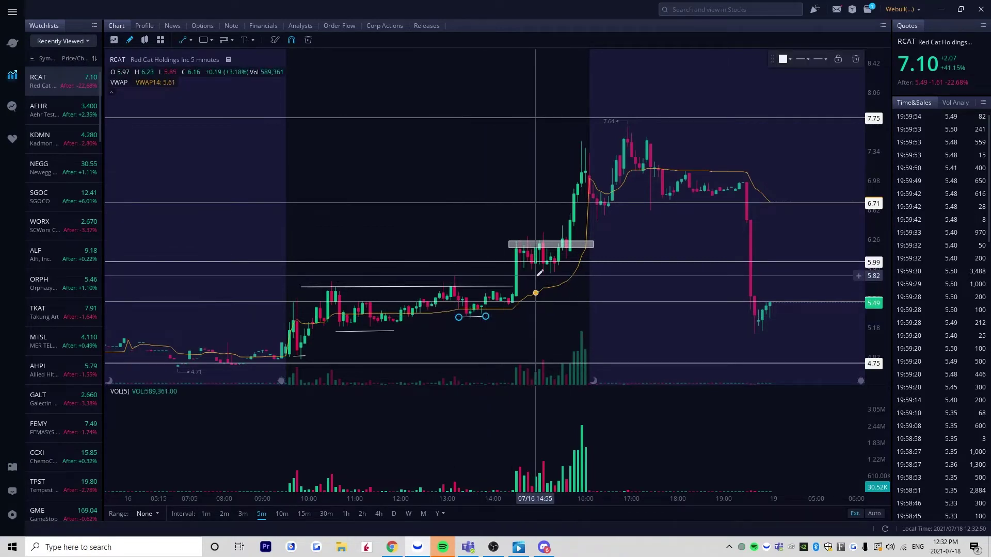
left_click(536, 276)
left_click(563, 276)
Delete the rectangle over the afternoon highs and the short line under the 15:10 lows
left_click(567, 242)
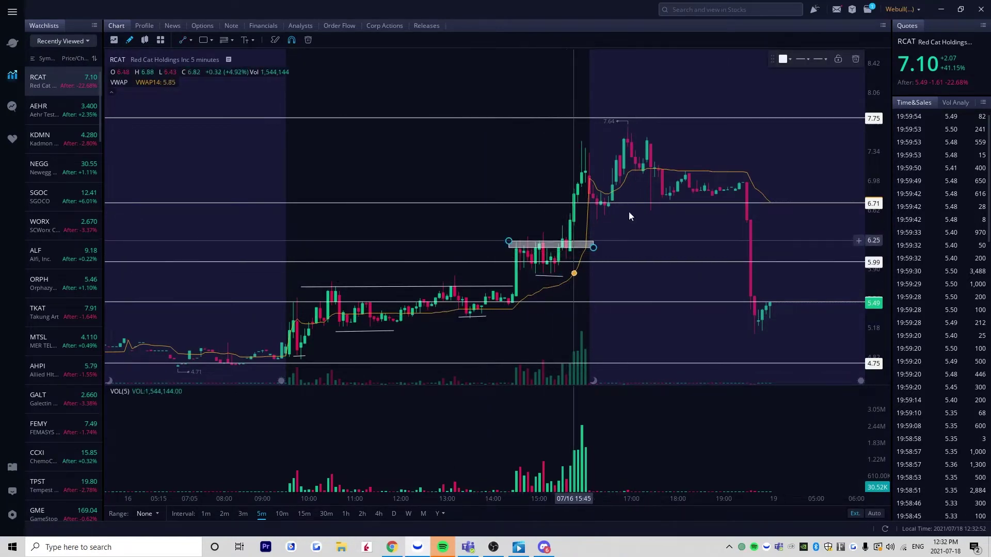
left_click(855, 59)
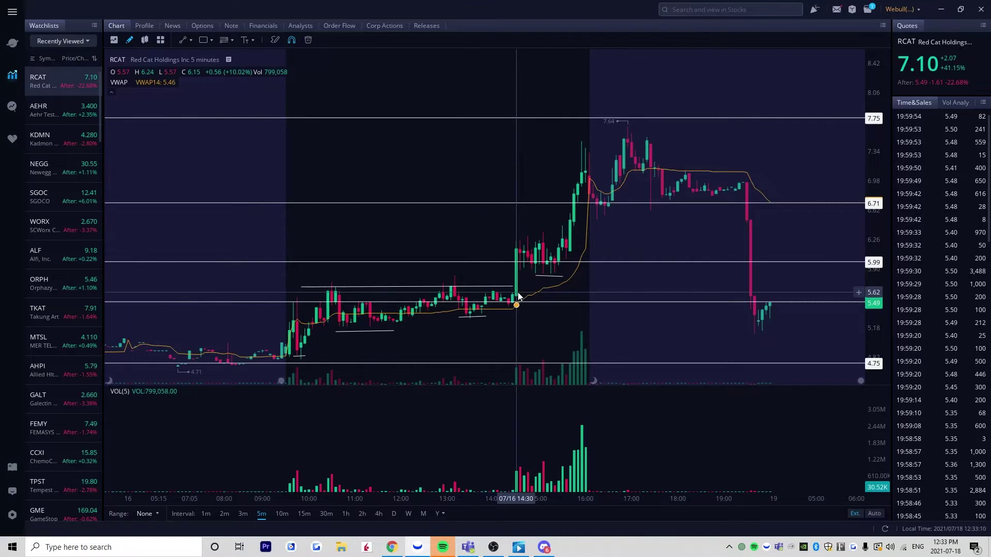
scroll(516, 292, "down", 2)
left_click(543, 277)
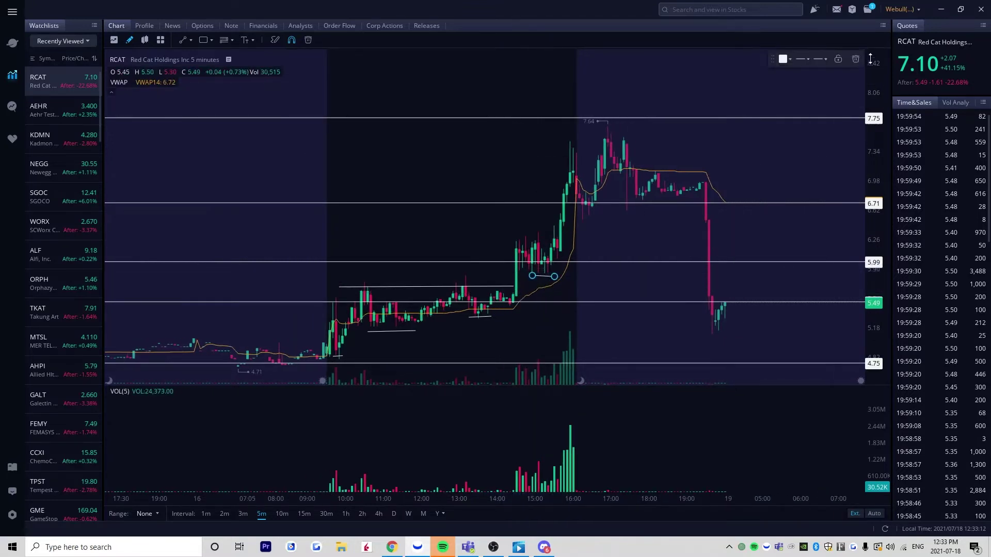
left_click(855, 59)
Draw a narrow rectangle from 13:00 to about 16:10 between about 5.77 and 5.83, just above the morning resistance line
scroll(459, 308, "up", 3)
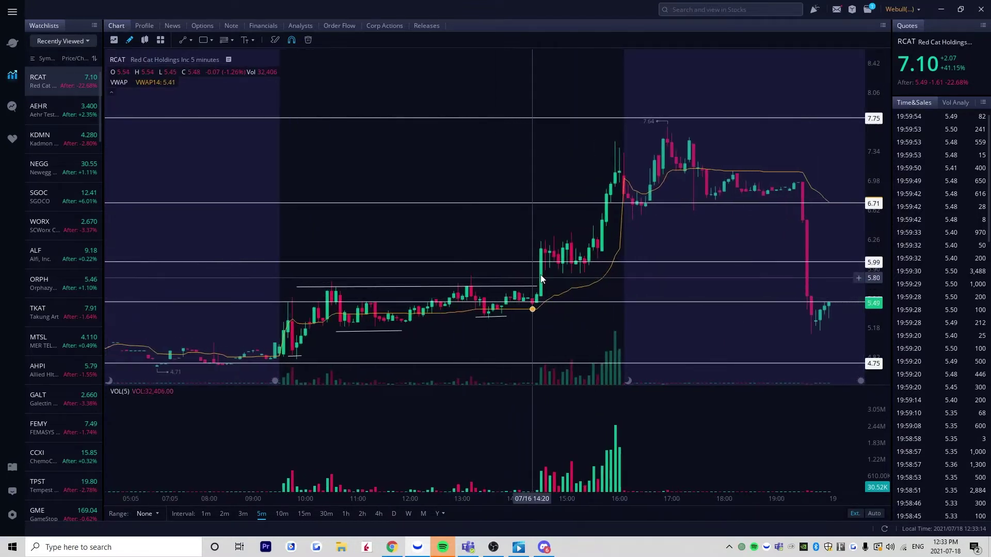
left_click_drag(540, 278, 560, 273)
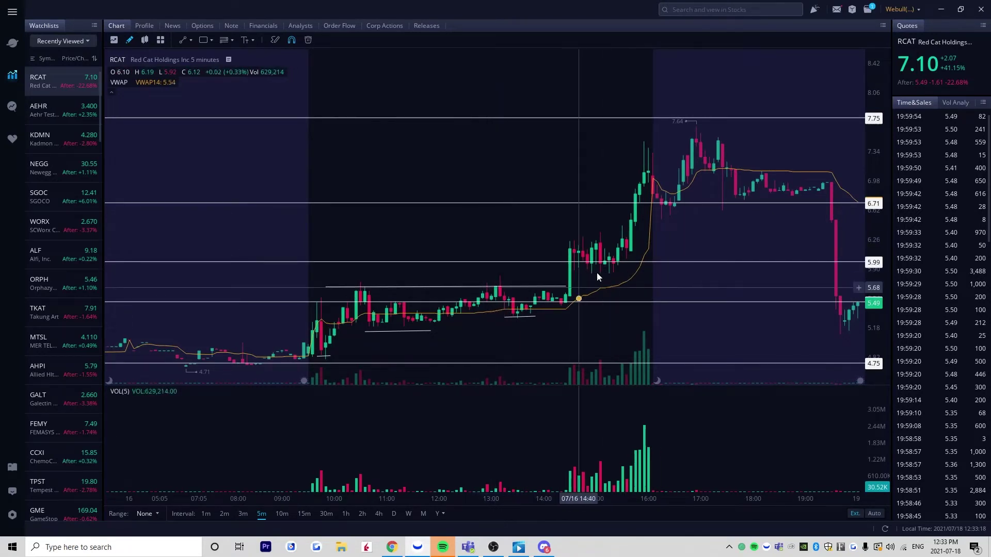
left_click(493, 277)
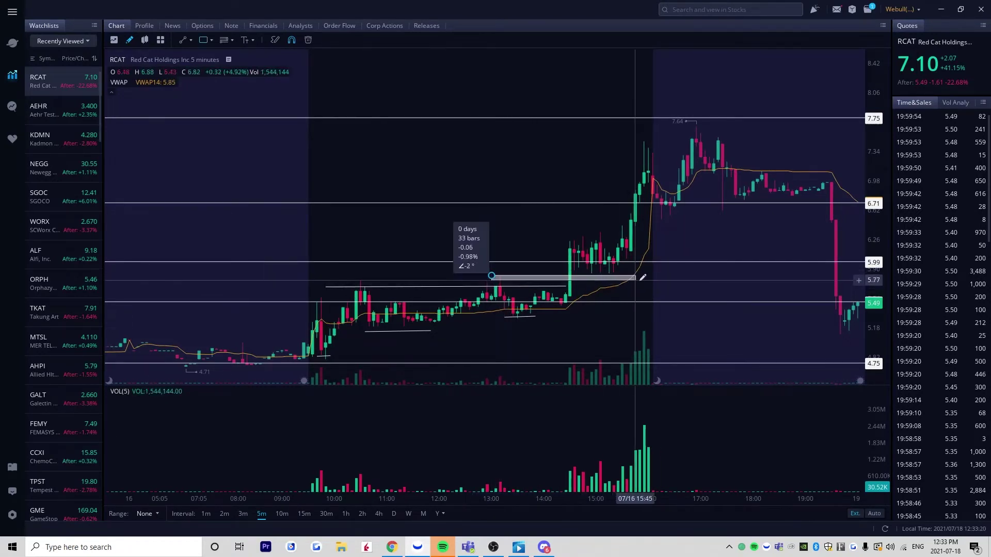
left_click(662, 277)
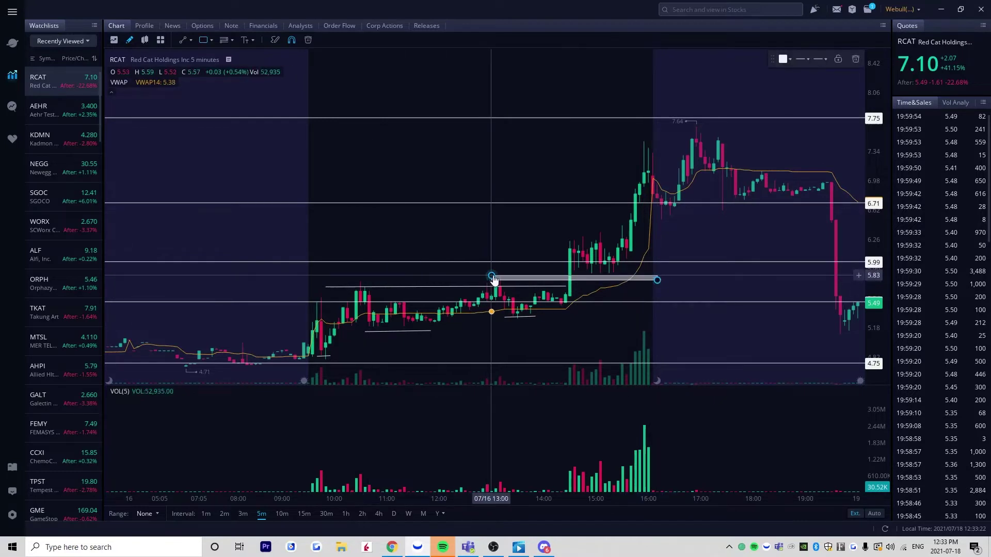
left_click(522, 265)
left_click_drag(887, 270, 877, 371)
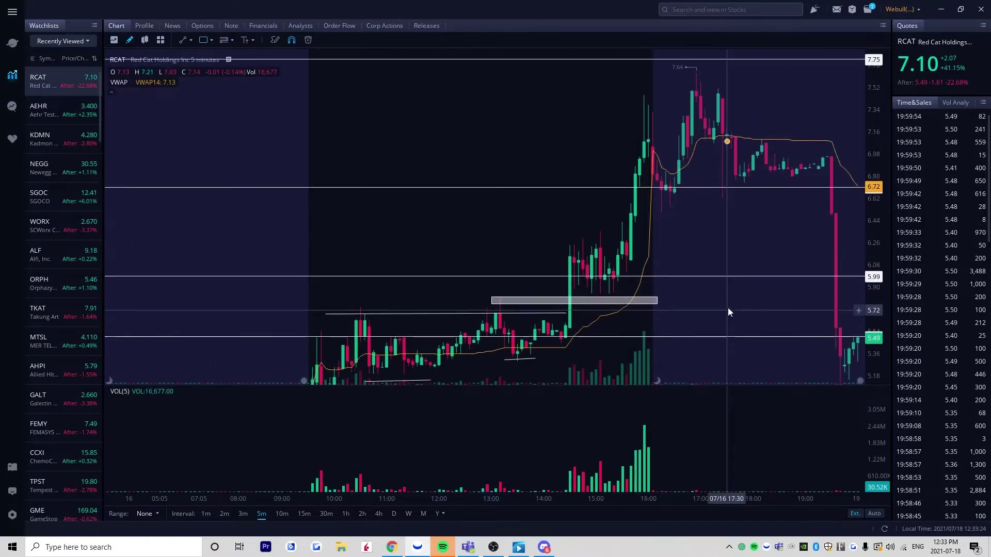
left_click_drag(728, 312, 691, 258)
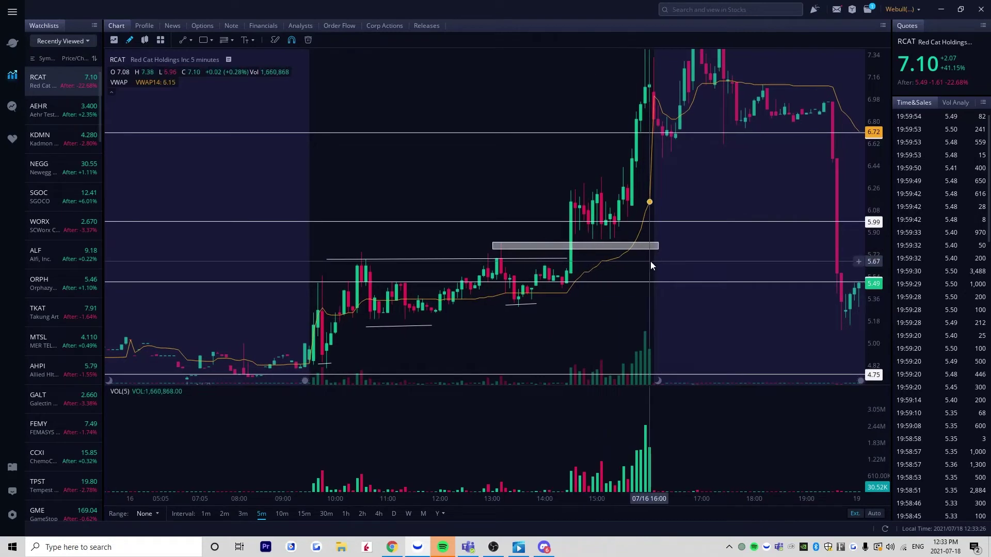
Delete the narrow rectangle above the morning resistance line and bring the full 4.75 to 7.75 range back into view
left_click(515, 258)
left_click(566, 247)
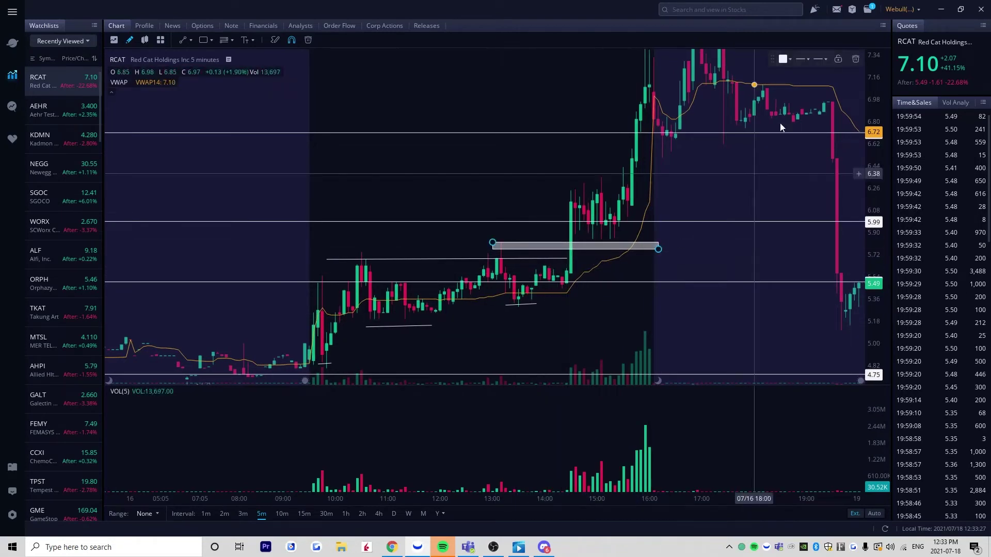
left_click(855, 60)
scroll(781, 221, "down", 3)
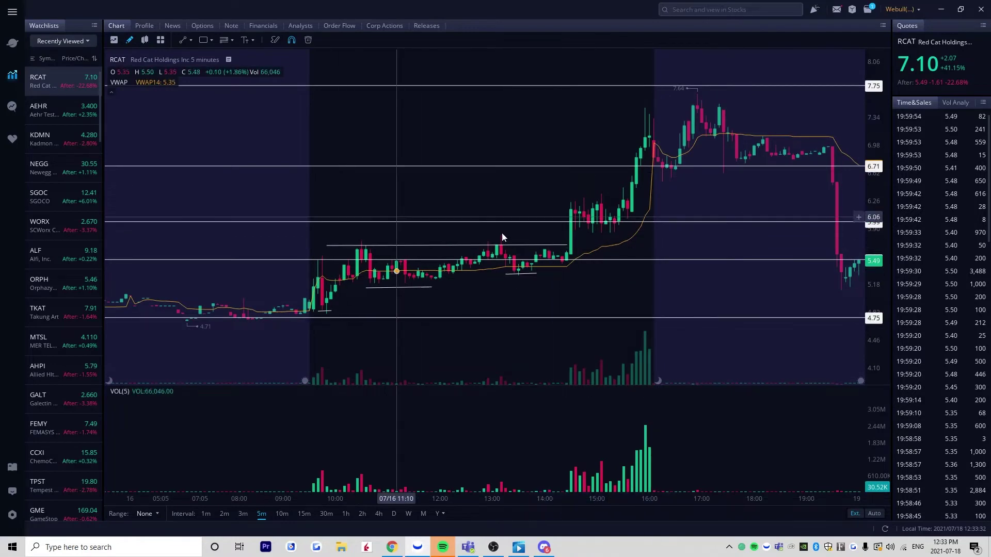
Draw a thin rectangle zone along the breakout level from about 13:00 to 16:10 on the RCAT chart, and delete it
left_click_drag(652, 295, 649, 303)
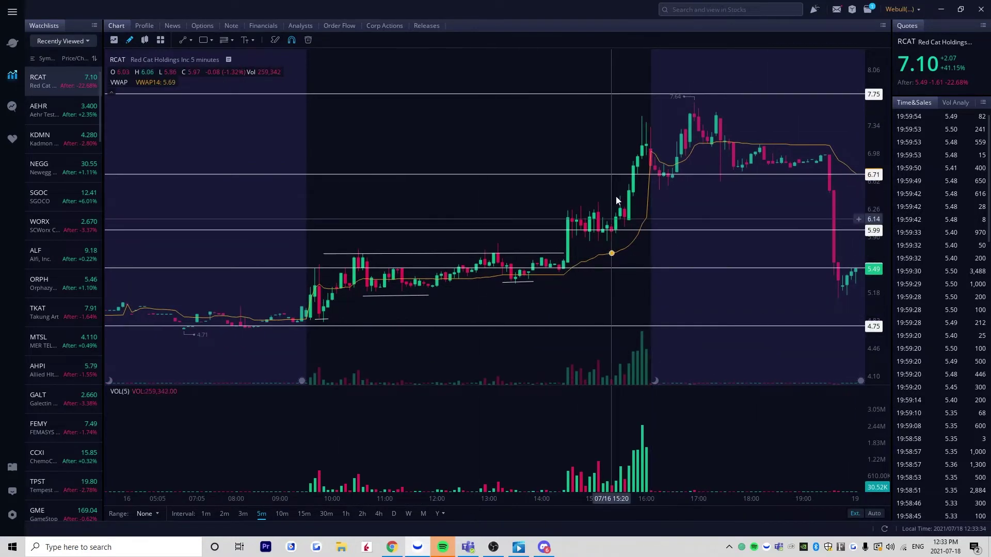
left_click_drag(668, 243, 667, 262)
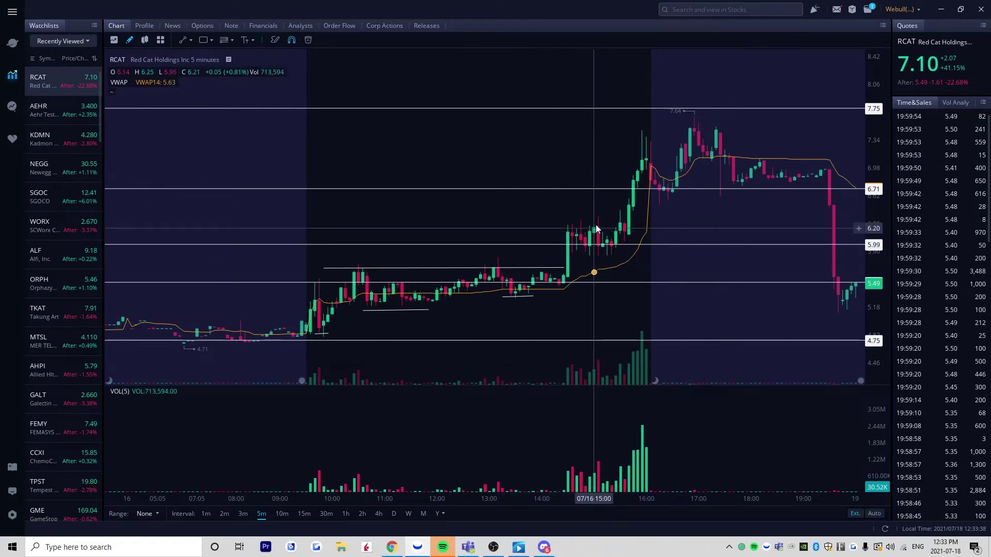
left_click_drag(495, 257, 655, 267)
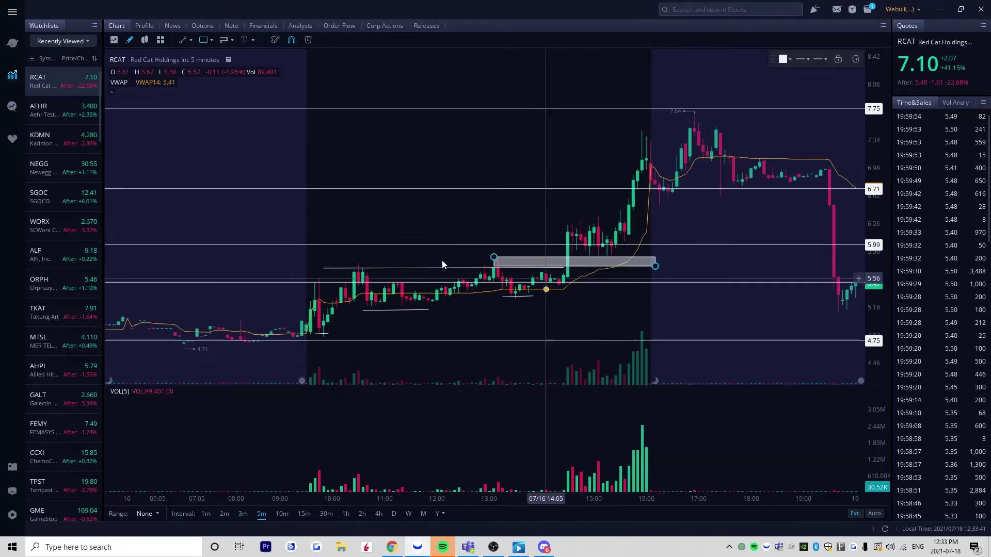
left_click(655, 270)
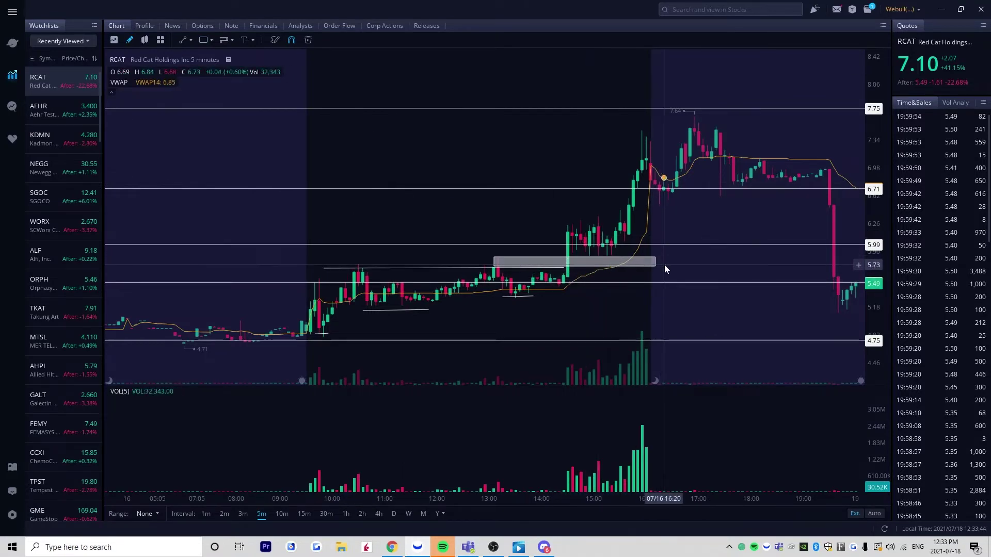
left_click(619, 262)
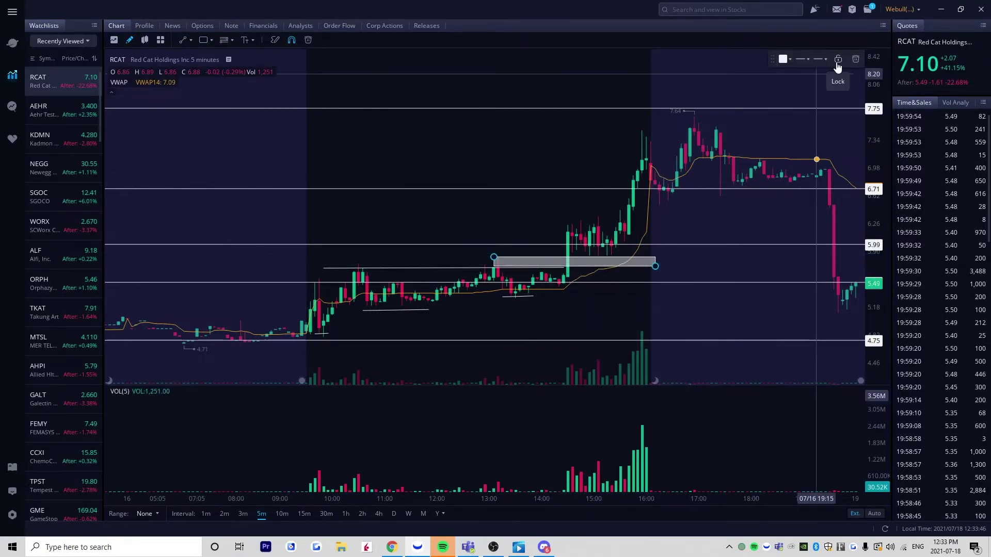
left_click(858, 60)
Delete the two short support lines and the longer resistance line around the midday consolidation on the RCAT chart
left_click_drag(698, 204, 638, 251)
scroll(718, 263, "down", 2)
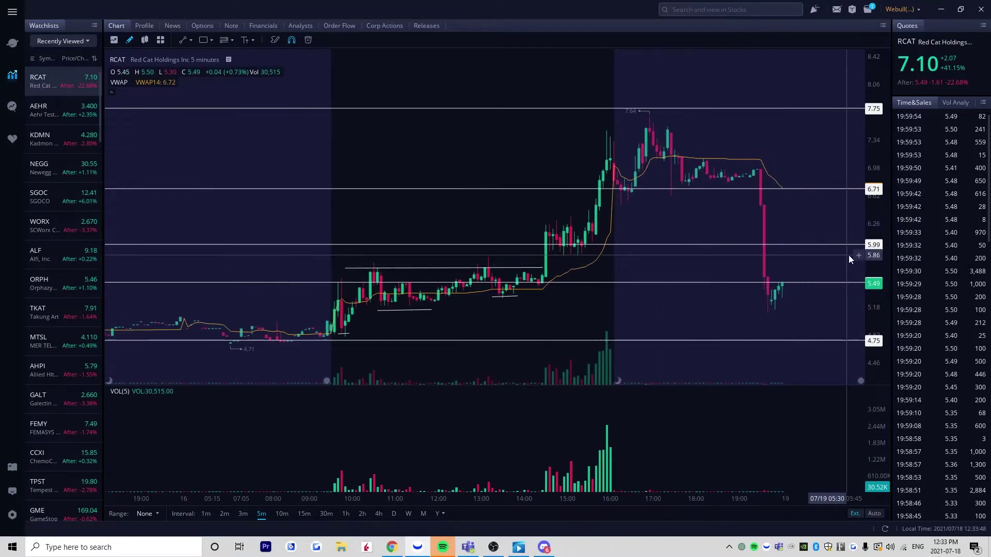
left_click_drag(865, 240, 873, 202)
left_click_drag(689, 288, 688, 298)
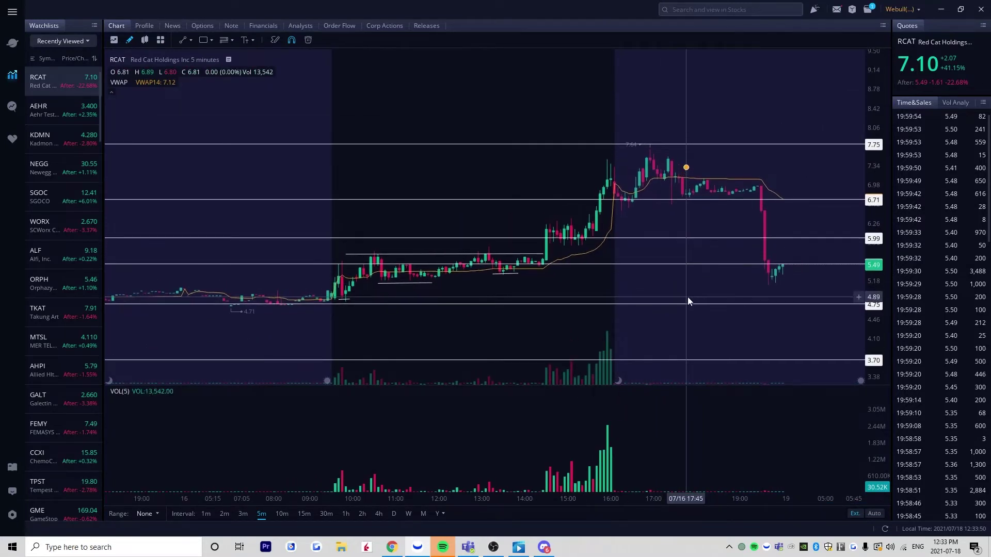
left_click(511, 274)
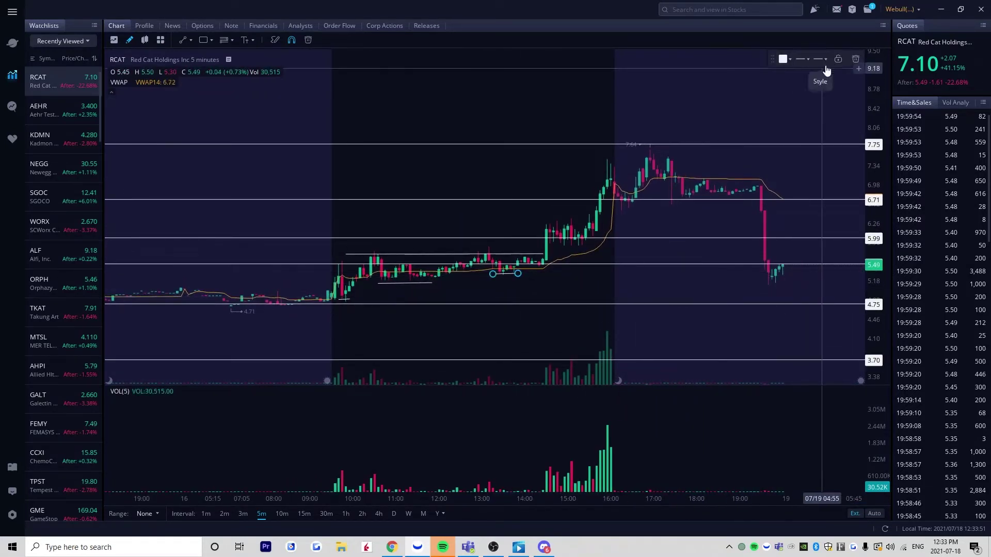
left_click(854, 62)
left_click(429, 283)
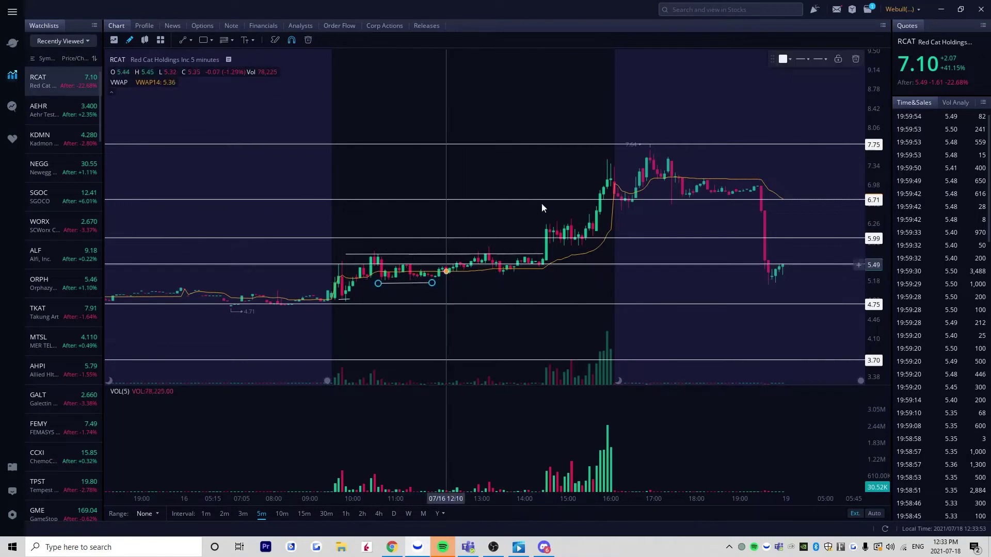
left_click(854, 62)
left_click(469, 255)
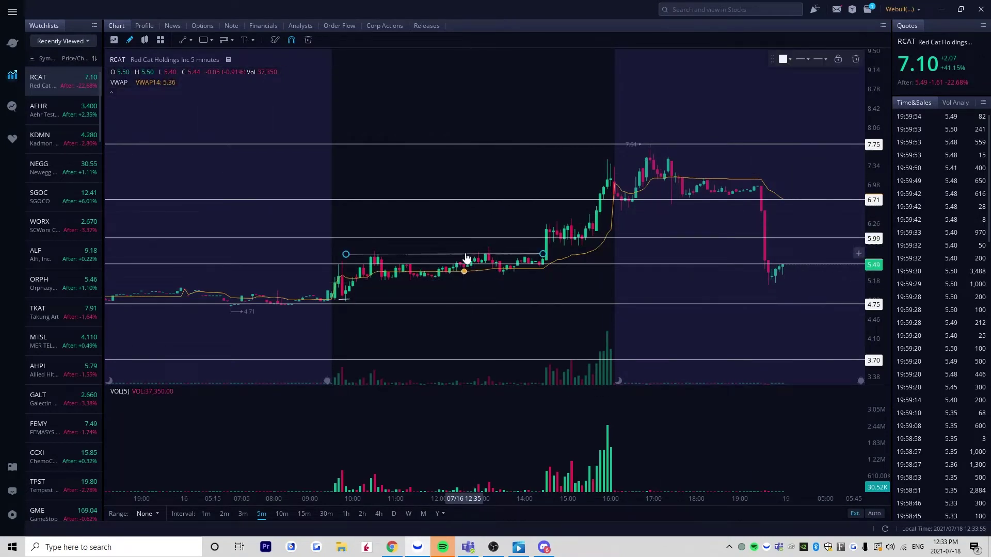
left_click(856, 60)
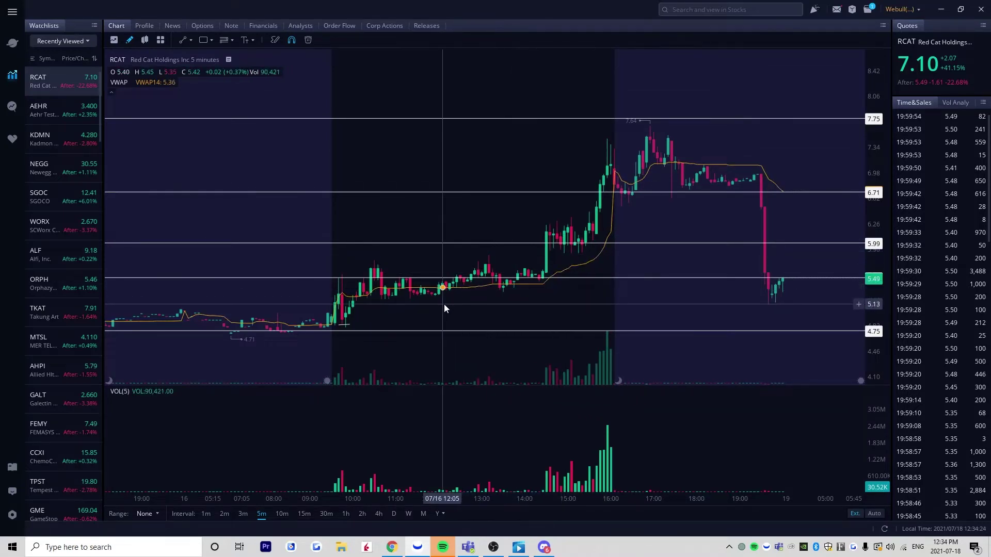
Examine RCAT's price action relative to the VWAP line on the 5-minute chart, across the 16 July regular and after-hours sessions
left_click(598, 258)
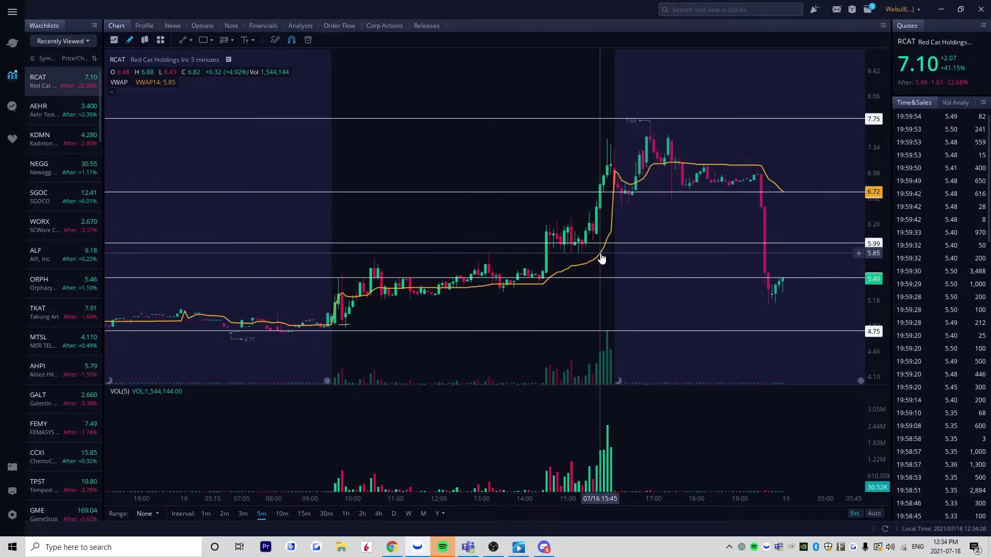
left_click(629, 264)
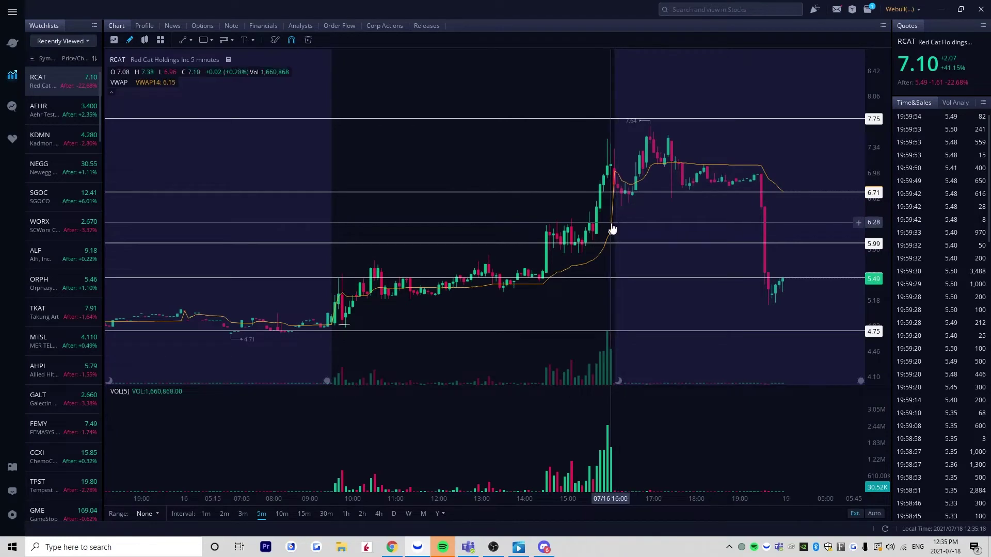
left_click(593, 263)
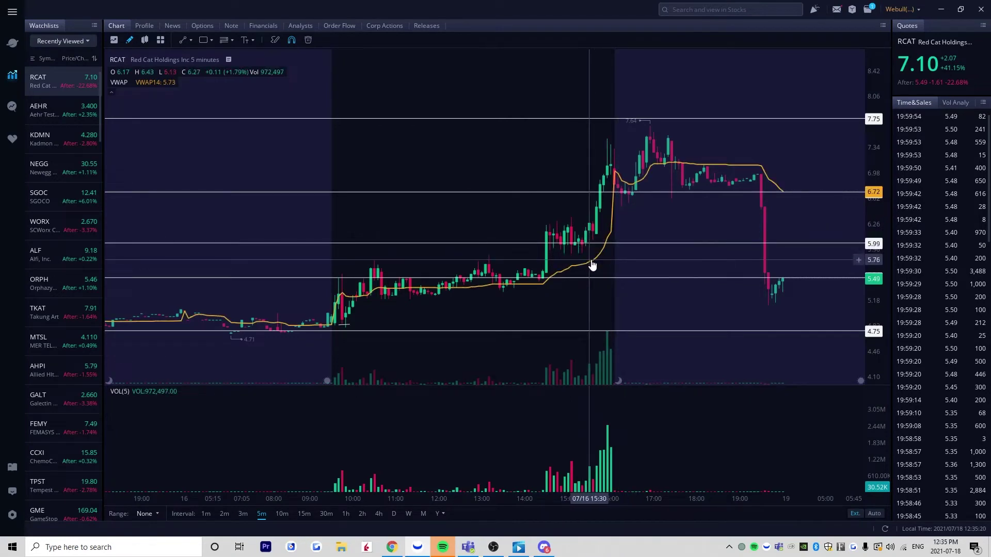
left_click(595, 261)
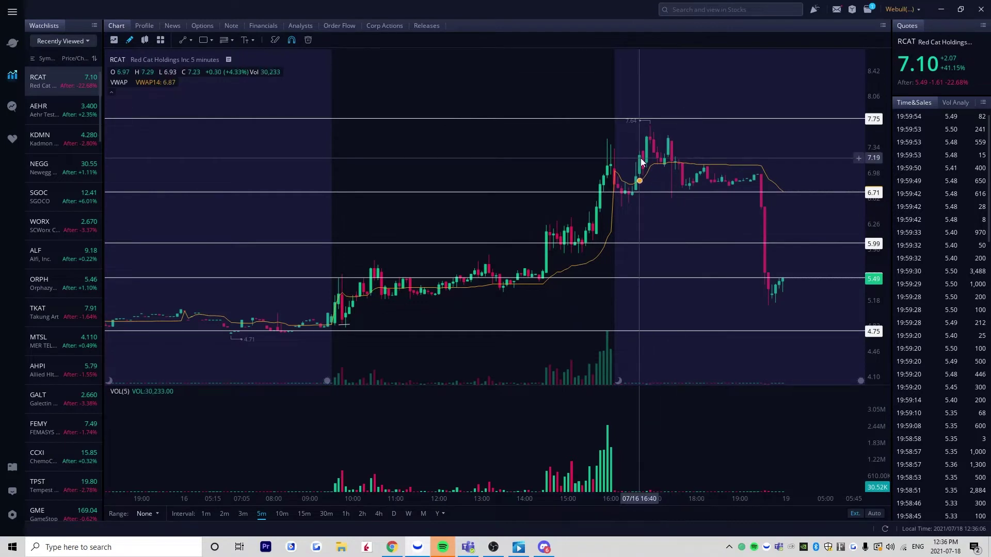
scroll(633, 197, "up", 4)
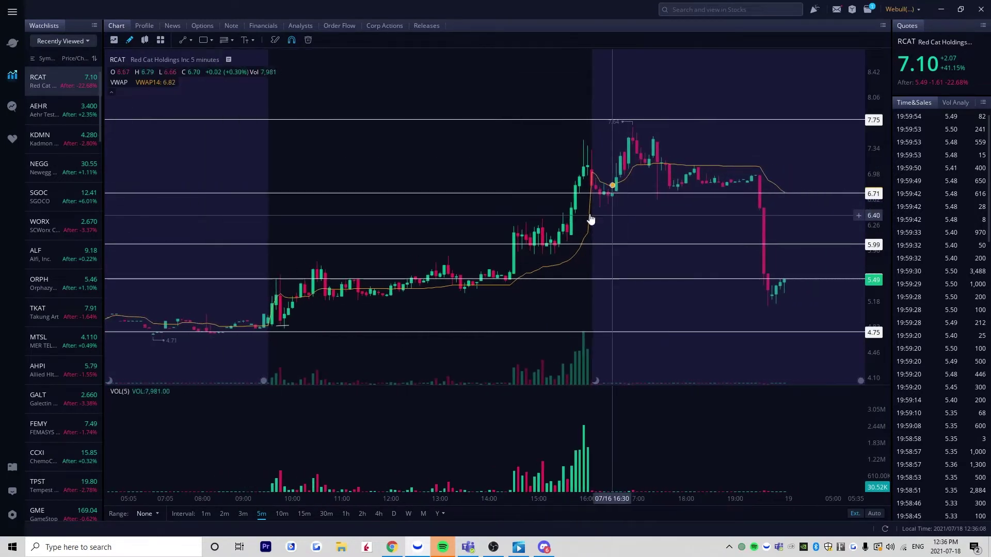
scroll(560, 209, "down", 1)
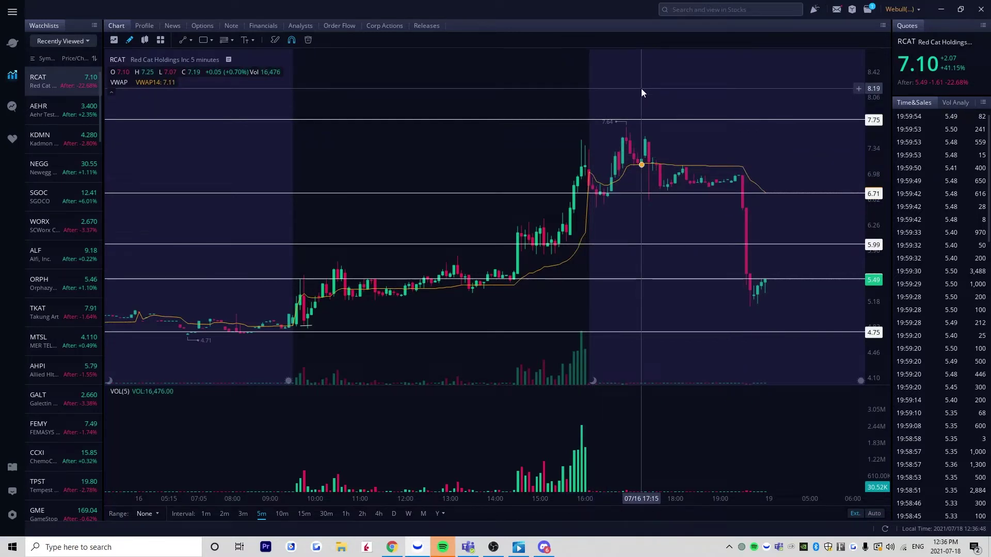
scroll(610, 165, "up", 2)
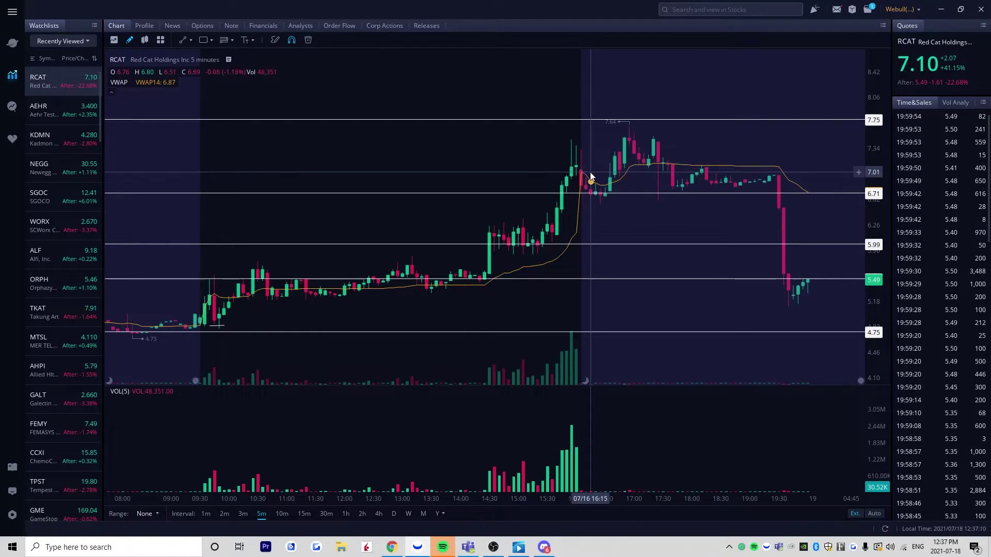
scroll(594, 181, "down", 5)
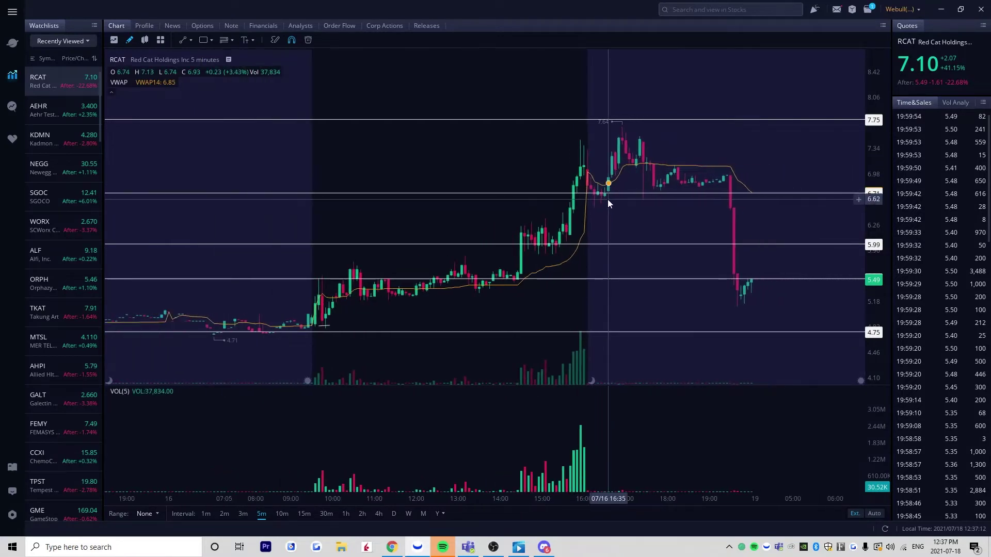
scroll(610, 200, "up", 5)
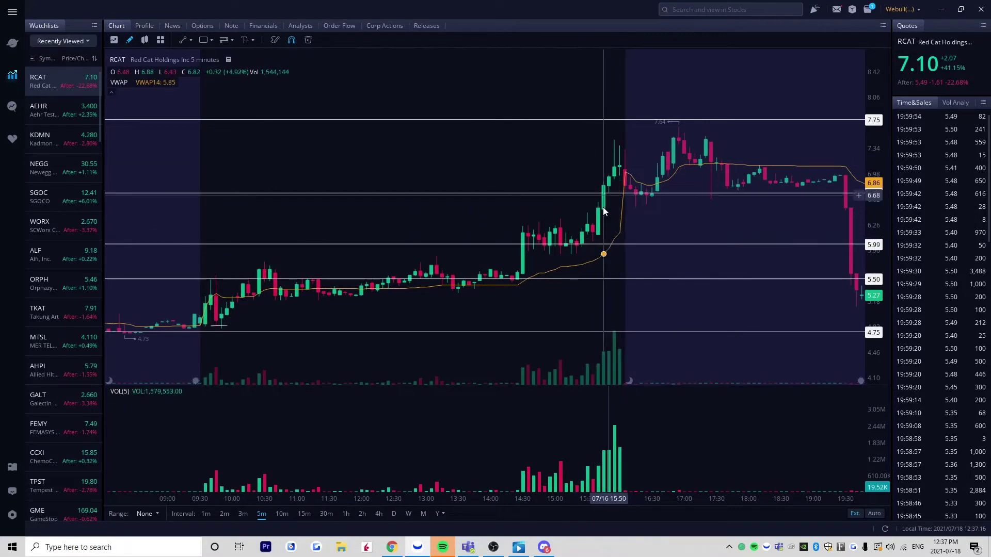
left_click_drag(388, 255, 401, 276)
scroll(315, 294, "down", 3)
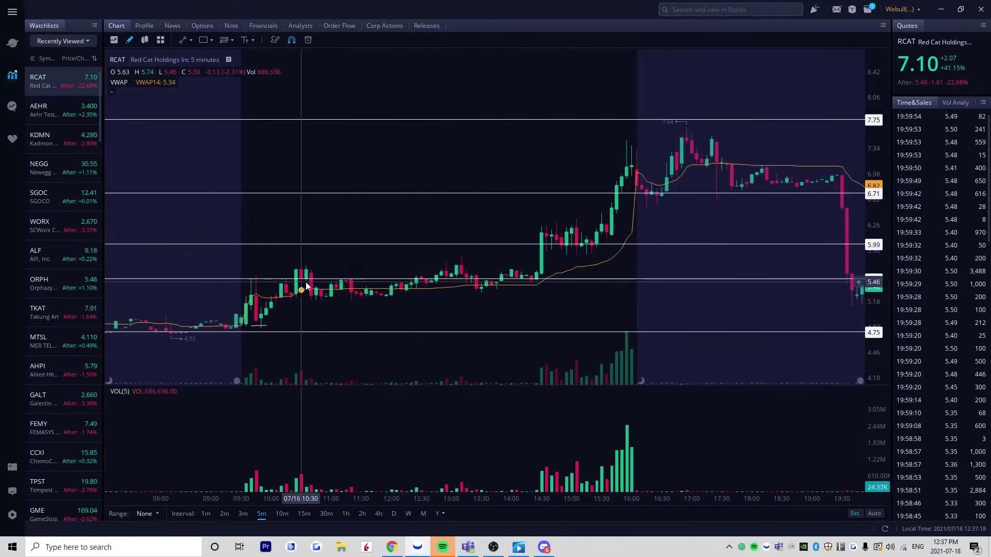
left_click_drag(326, 297, 523, 296)
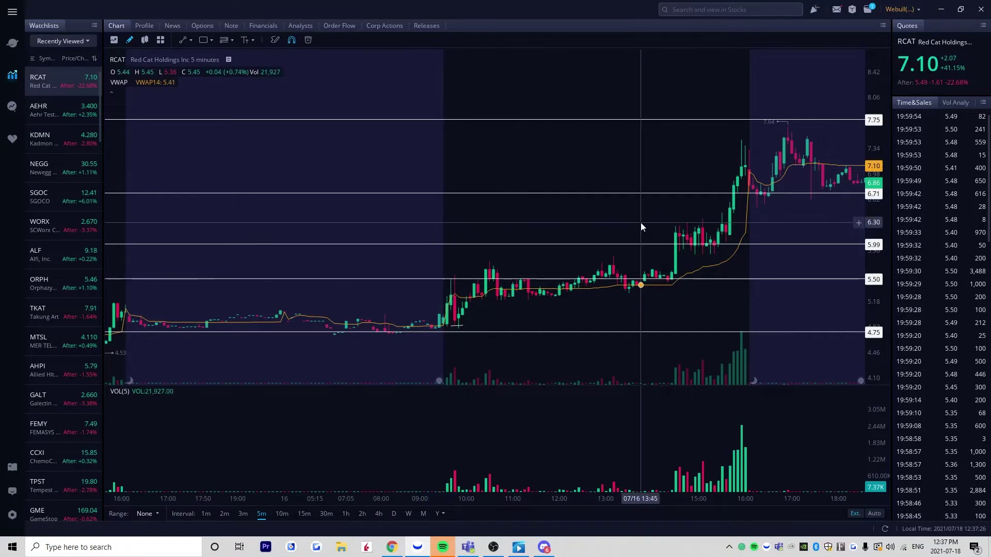
left_click_drag(641, 226, 473, 259)
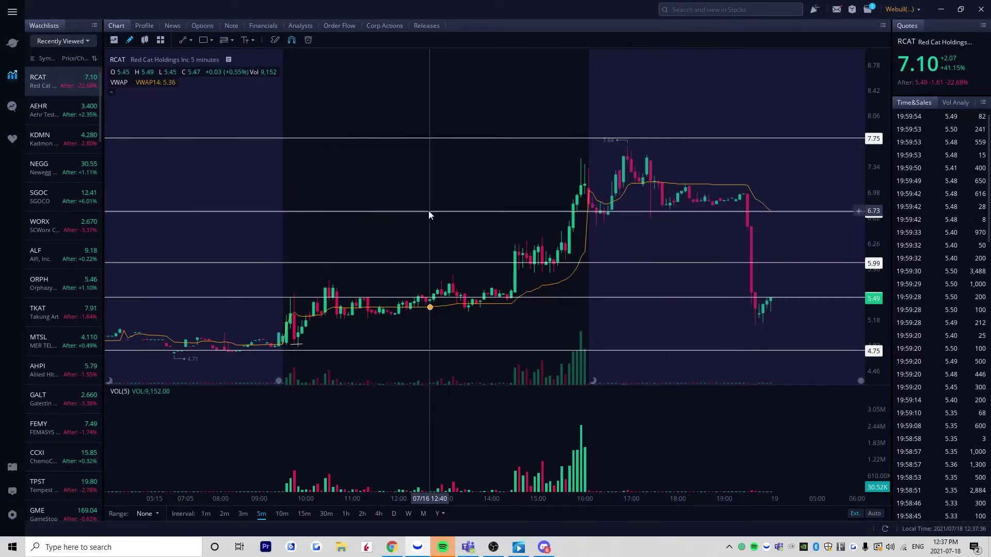
scroll(447, 239, "down", 2)
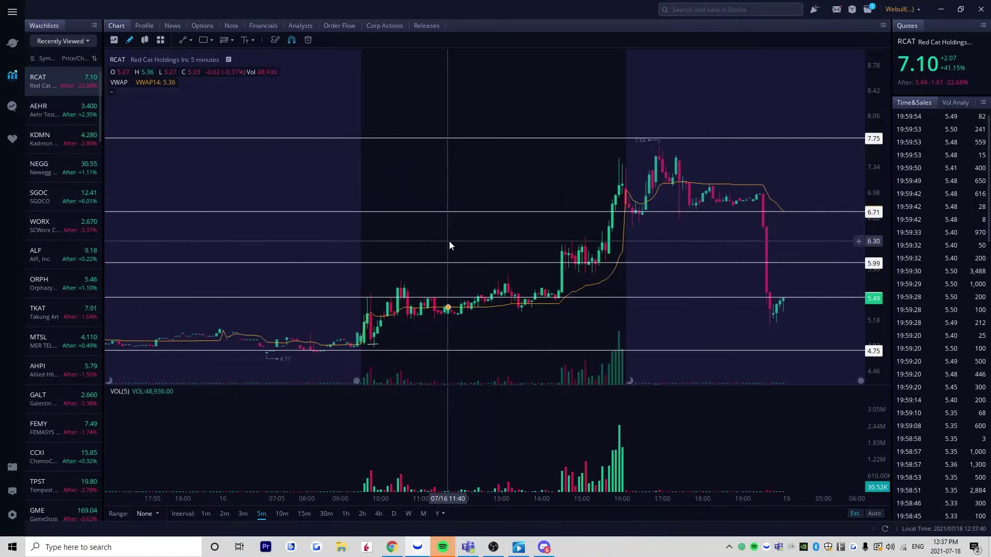
scroll(493, 264, "down", 2)
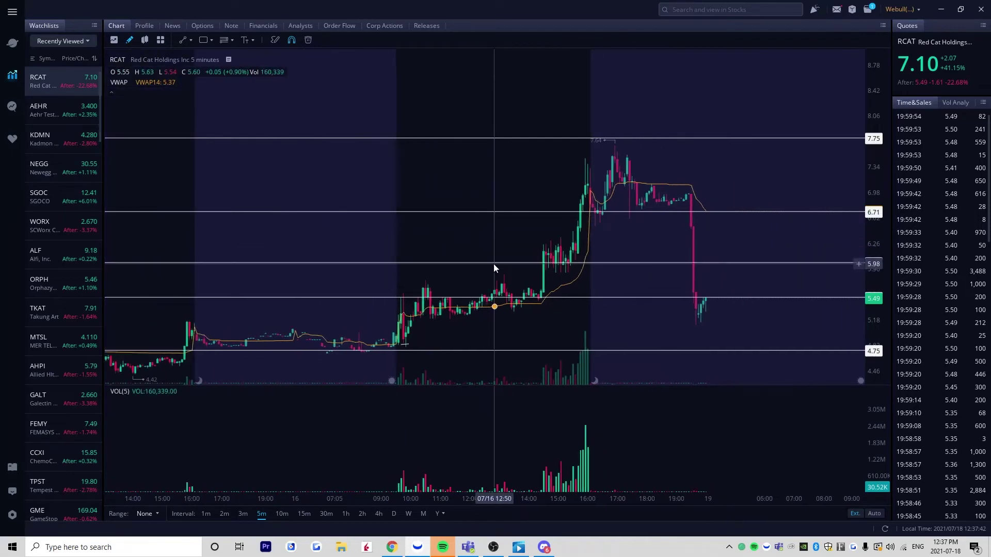
Compare the SGOC, AEHR and RCAT charts on the 4-hour interval
left_click(57, 201)
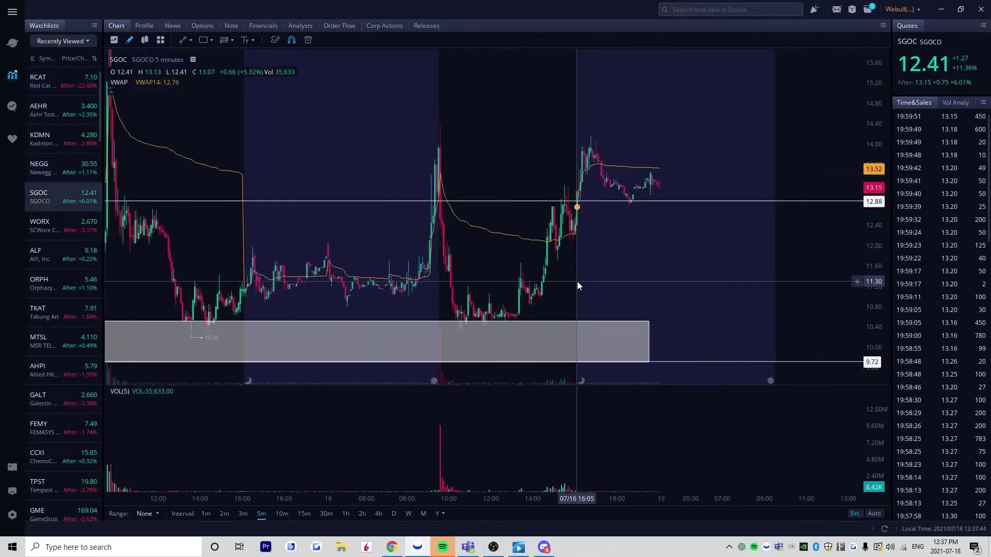
left_click(379, 513)
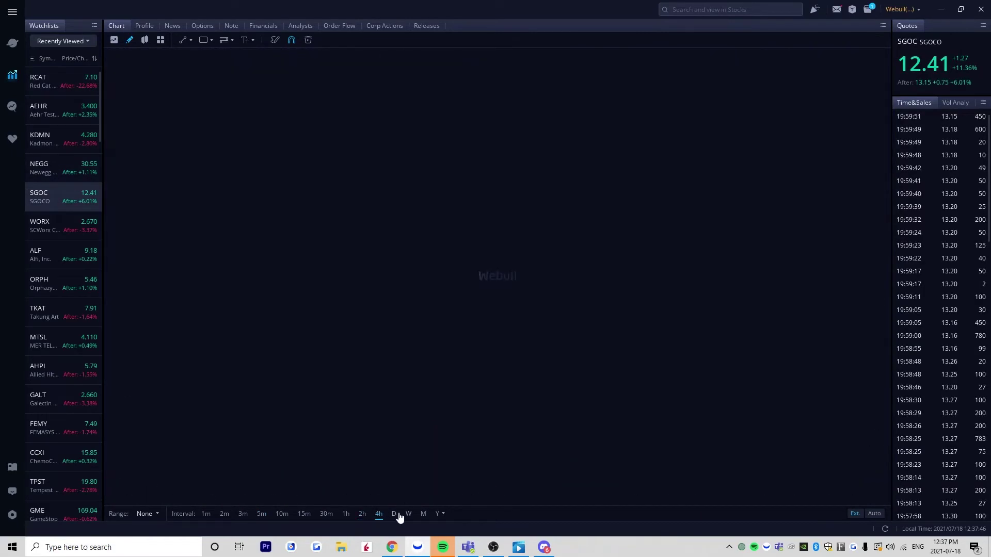
scroll(577, 348, "up", 3)
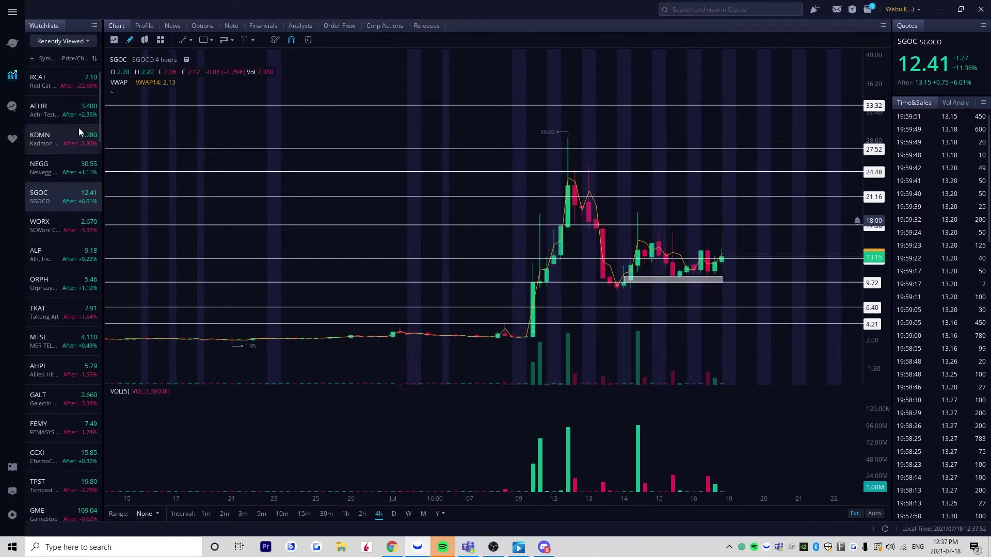
left_click(58, 119)
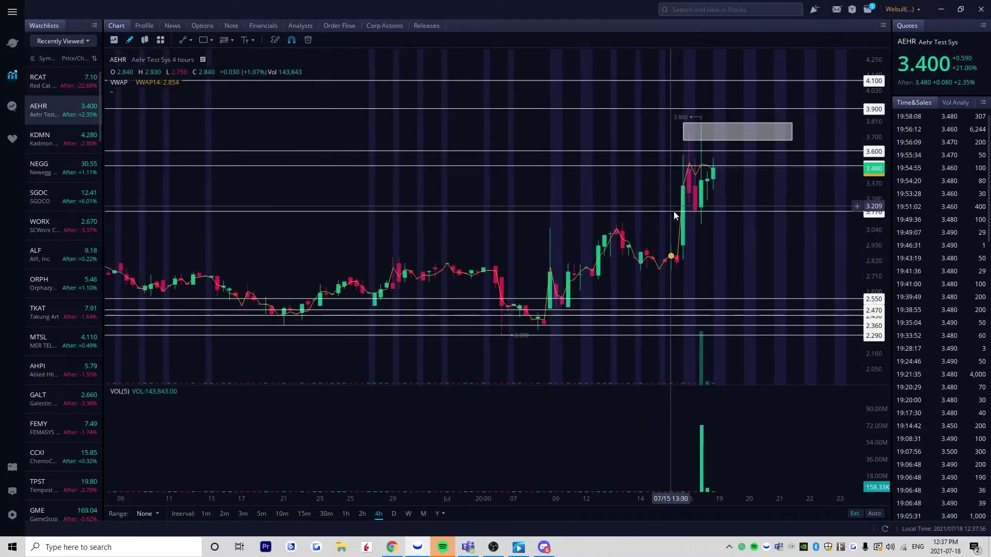
left_click(70, 81)
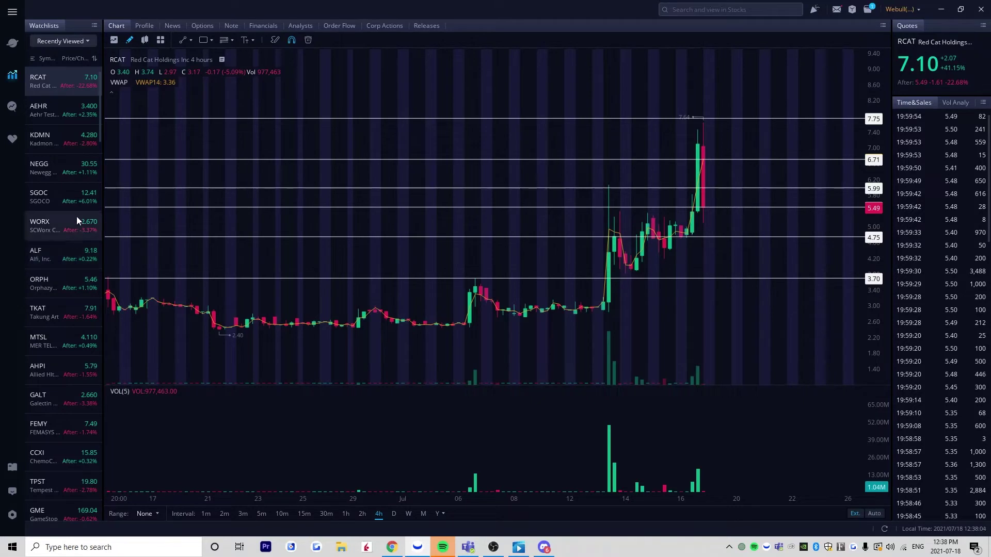
scroll(630, 298, "up", 5)
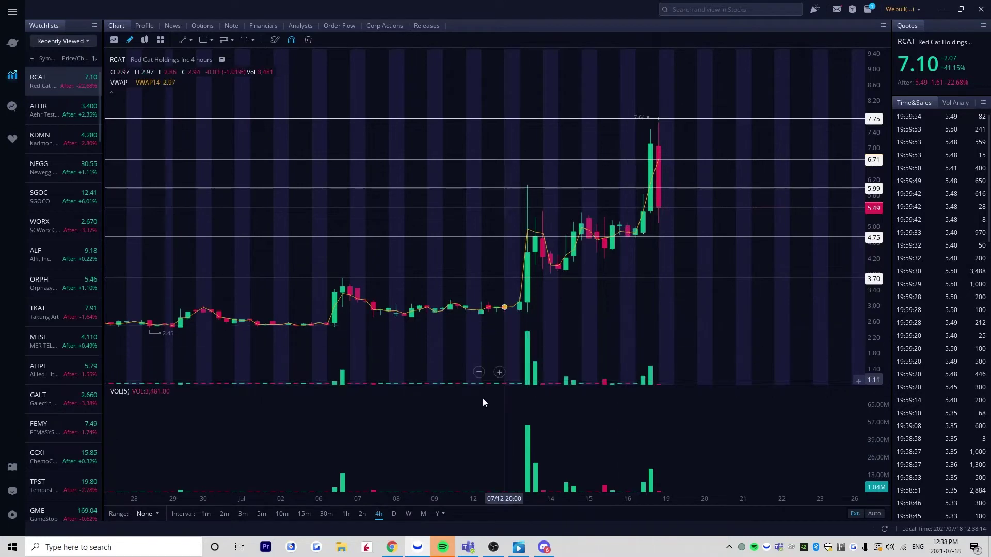
Switch the RCAT chart to the 5-minute interval, and view SGOC's 16 July session on the same interval
left_click(261, 514)
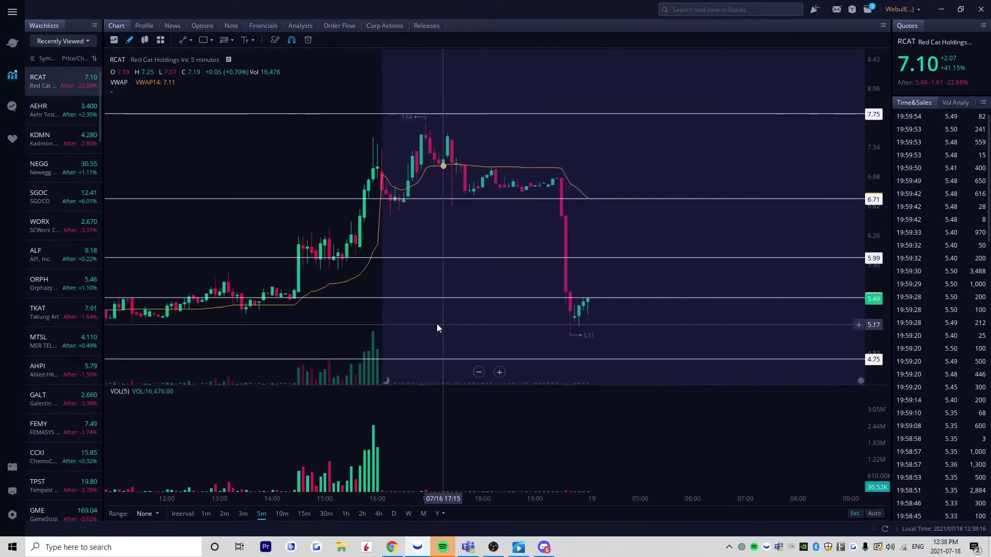
left_click_drag(436, 323, 715, 248)
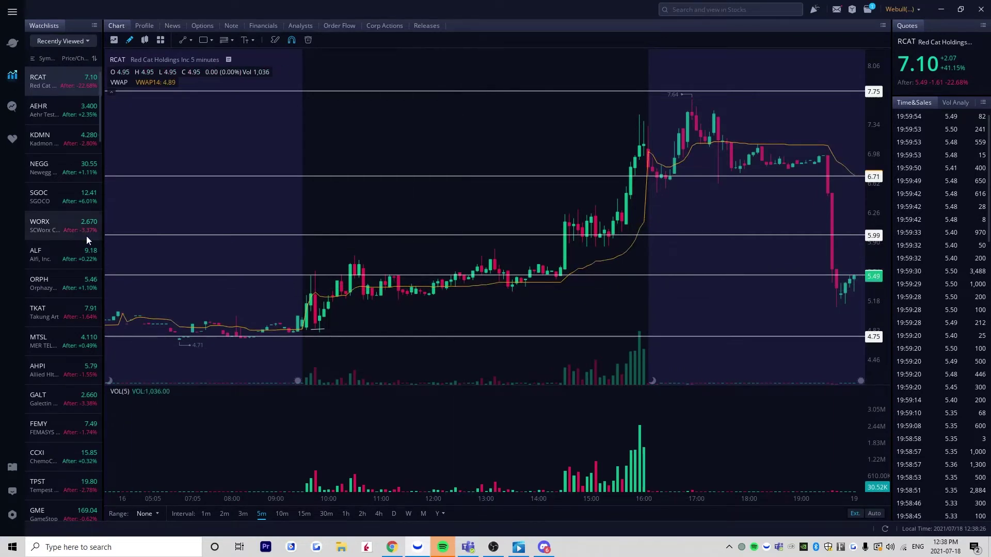
left_click(79, 203)
scroll(449, 261, "down", 3)
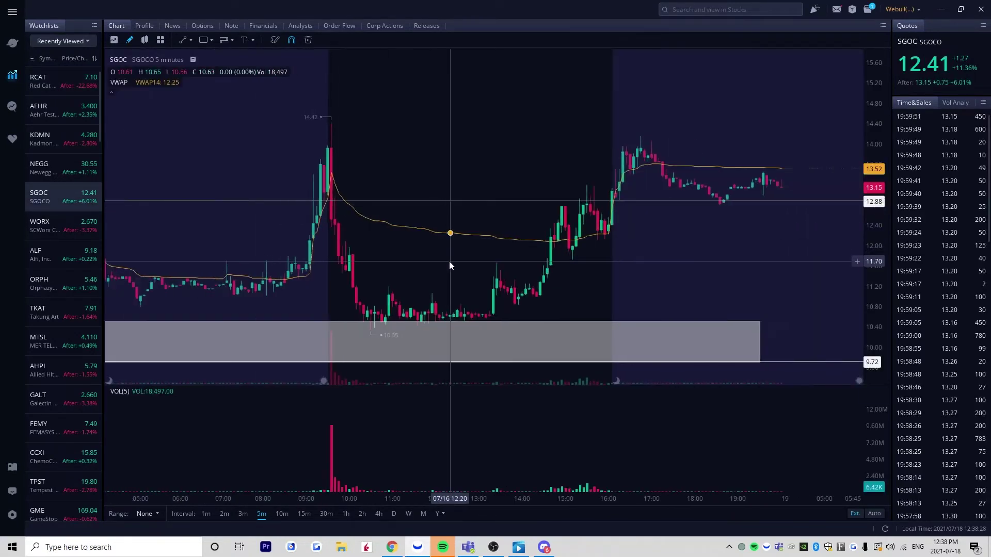
left_click_drag(449, 263, 504, 264)
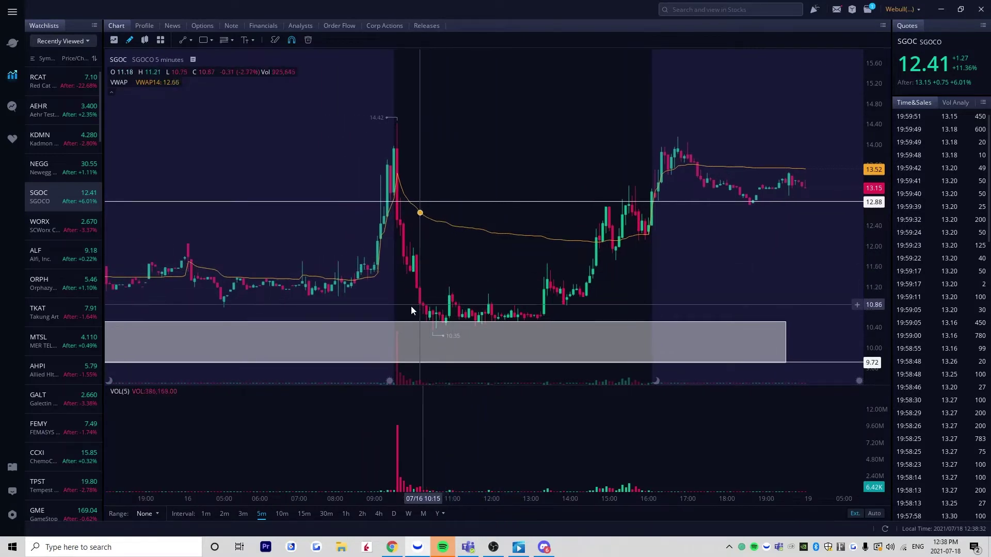
Examine SGOC's 16 July morning drop, the consolidation above the shaded support zone and the afternoon recovery through VWAP
scroll(456, 316, "up", 4)
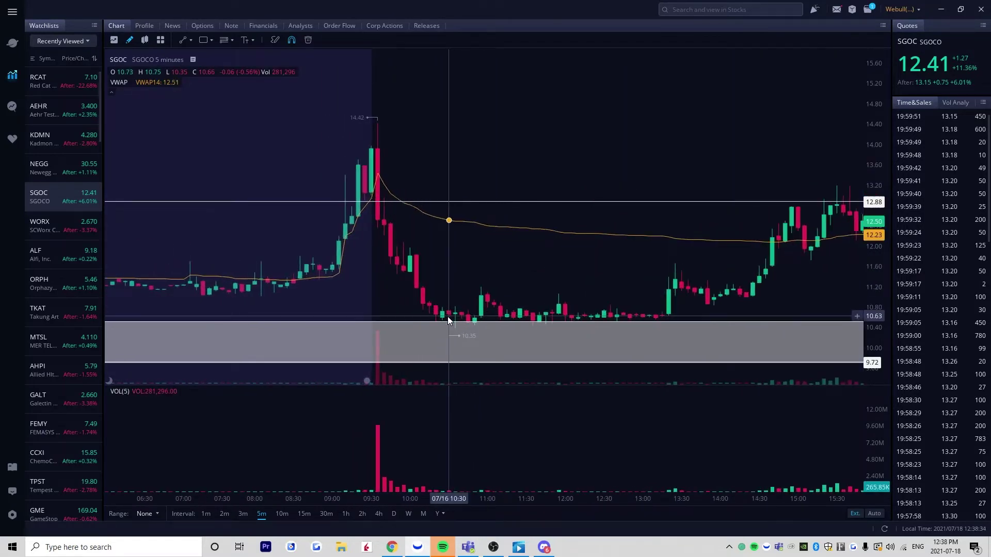
scroll(449, 321, "up", 2)
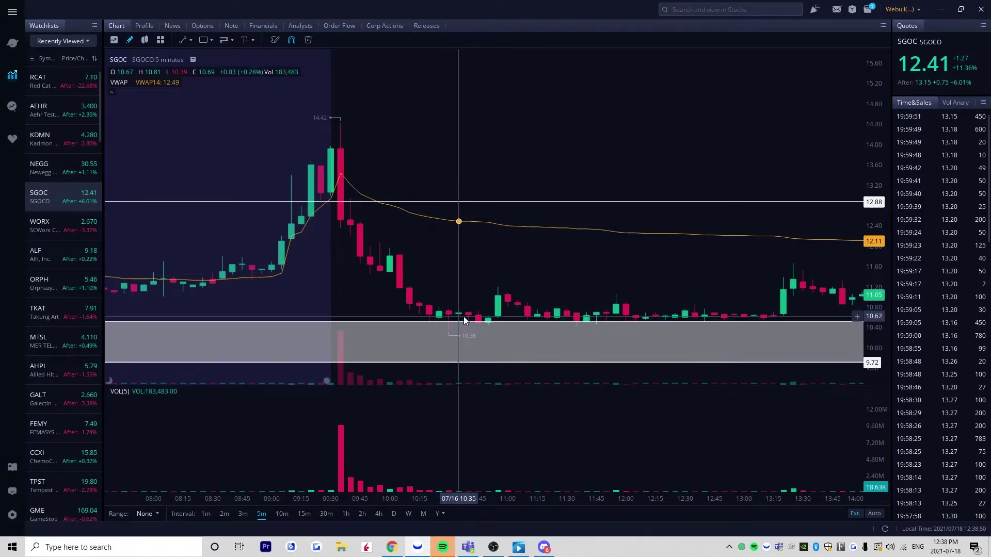
scroll(494, 310, "down", 5)
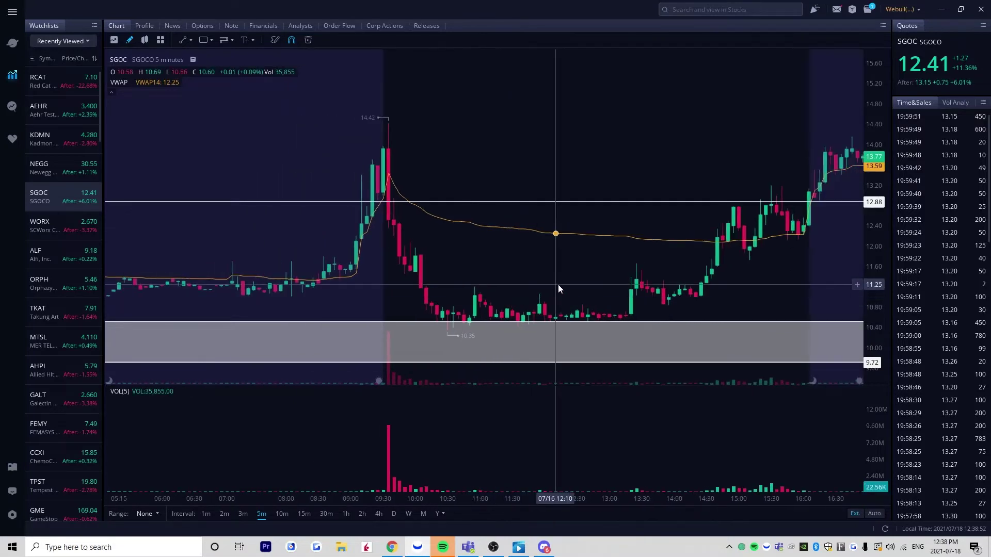
left_click_drag(490, 280, 416, 271)
scroll(553, 257, "down", 4)
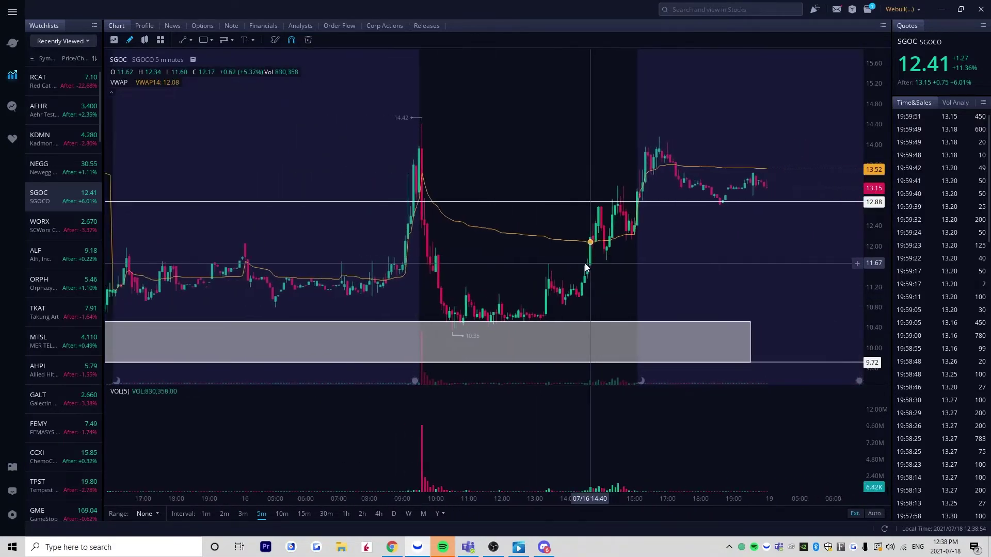
Trace SGOC's 5-minute price action back through the 15 and 14 July sessions to the 13 July premarket
left_click_drag(217, 235, 499, 235)
left_click_drag(359, 221, 474, 320)
scroll(286, 193, "up", 3)
left_click_drag(297, 201, 602, 203)
scroll(542, 206, "down", 4)
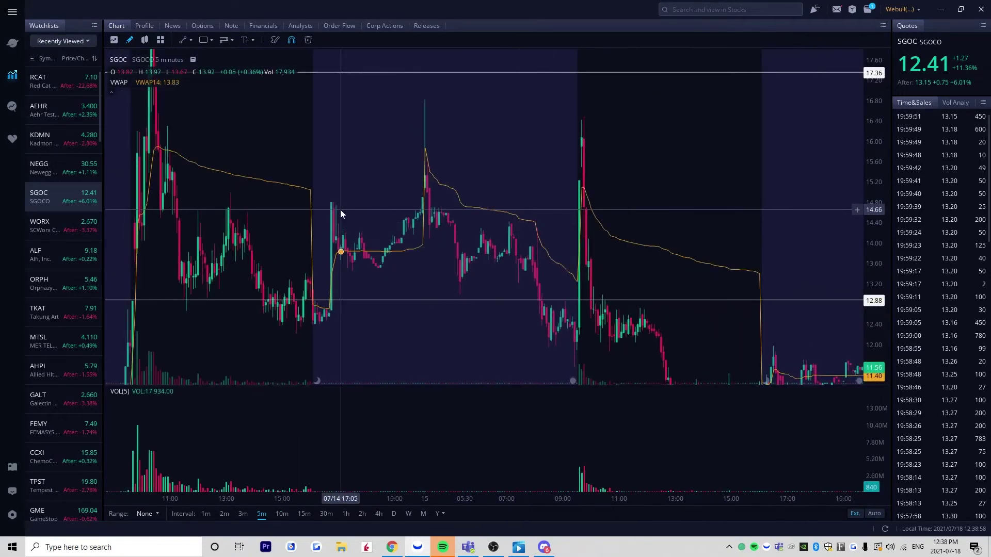
left_click_drag(253, 189, 550, 334)
scroll(413, 252, "up", 4)
left_click_drag(243, 201, 513, 195)
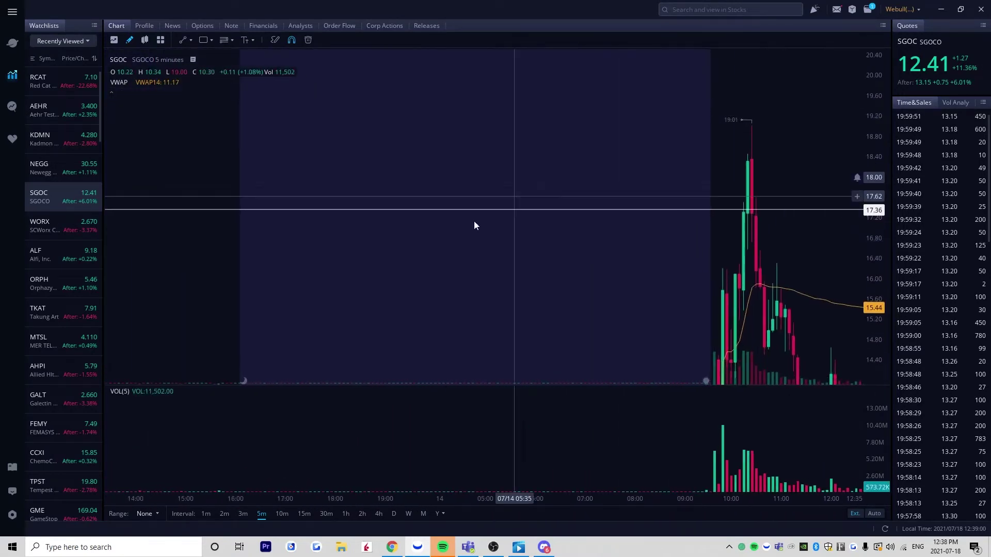
left_click_drag(474, 220, 526, 35)
left_click_drag(231, 169, 732, 169)
left_click_drag(525, 120, 524, 284)
left_click_drag(393, 95, 466, 186)
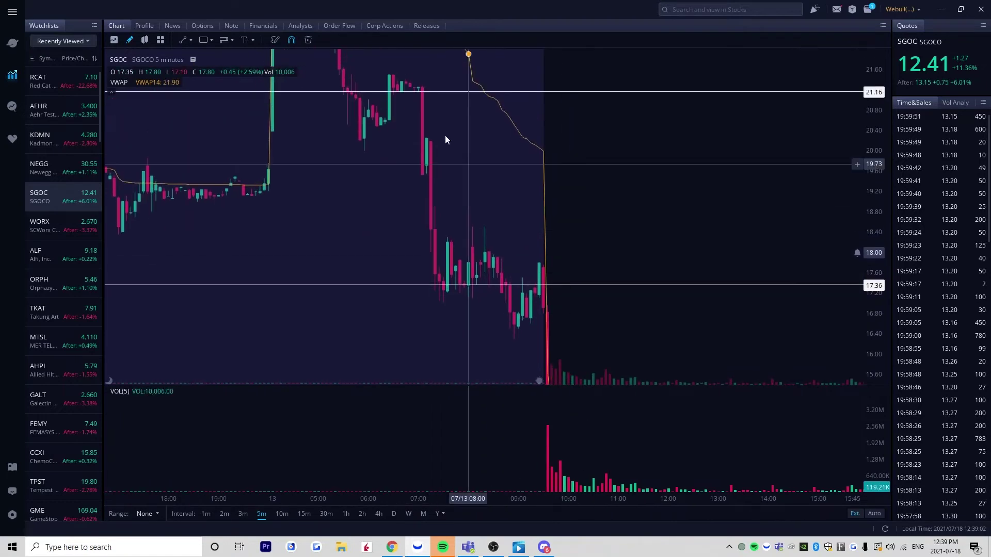
Examine SGOC's 12 July session against VWAP and the horizontal levels, with the full day's price range in view
left_click_drag(421, 65, 427, 250)
left_click_drag(426, 183, 522, 184)
left_click_drag(281, 180, 511, 182)
left_click_drag(294, 248, 409, 281)
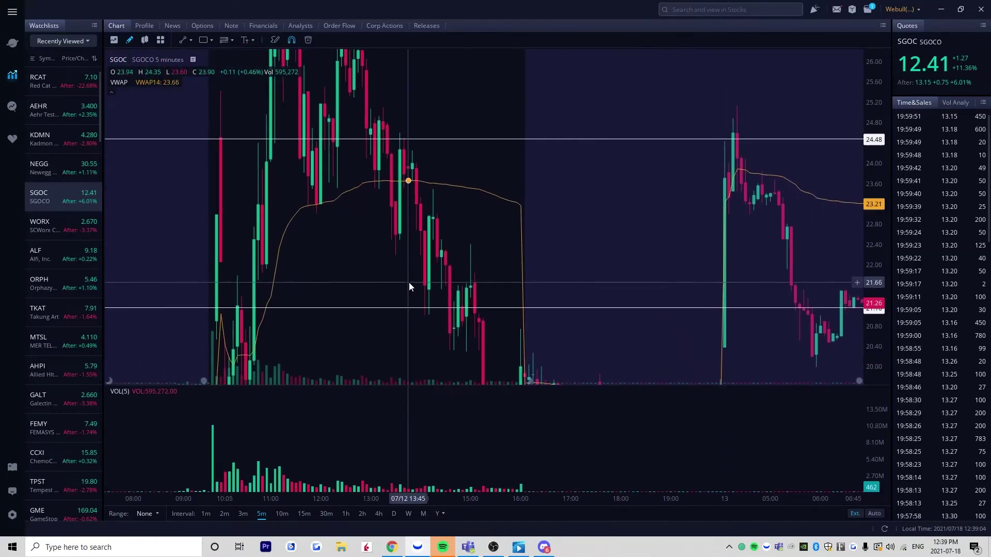
left_click_drag(640, 205, 705, 199)
scroll(538, 193, "up", 4)
scroll(431, 200, "down", 1)
left_click_drag(330, 192, 693, 192)
left_click_drag(314, 159, 455, 214)
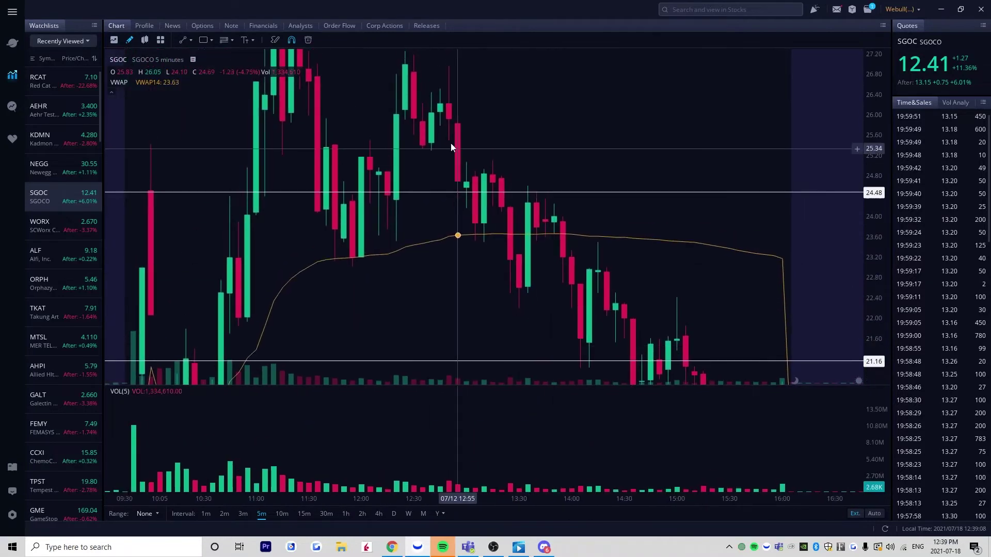
left_click_drag(450, 124, 618, 207)
scroll(609, 240, "down", 3)
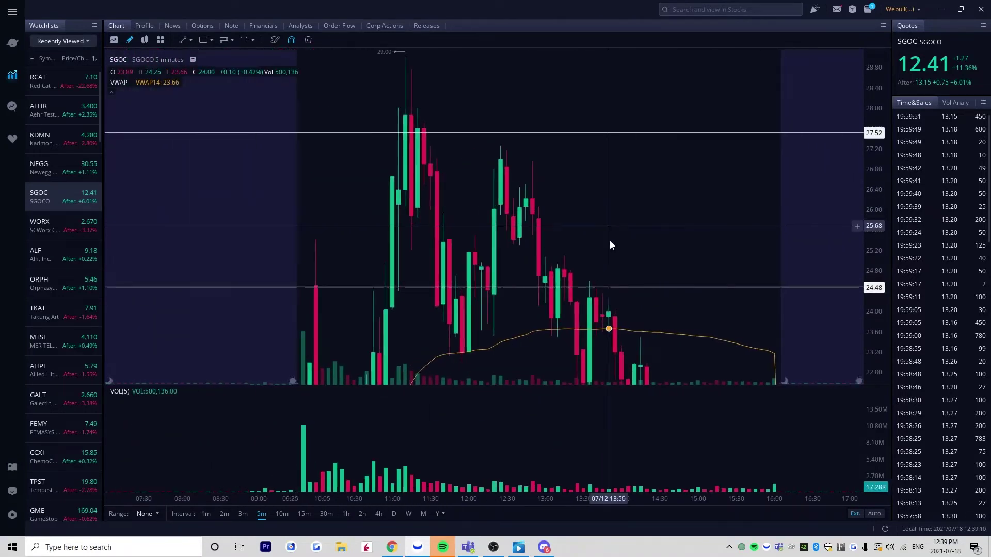
left_click_drag(875, 275, 874, 179)
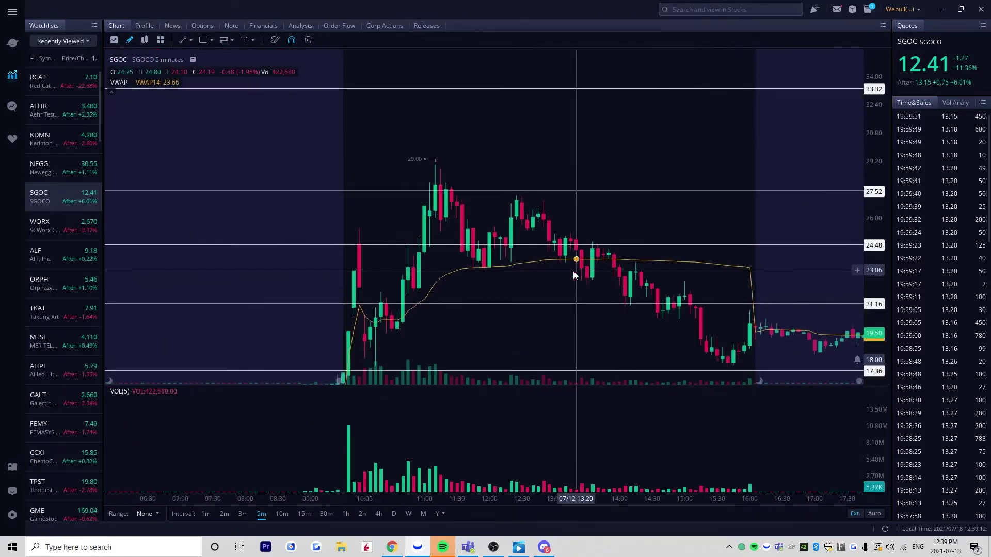
Examine the candles around SGOC's 9 July afternoon peak on the 5-minute chart
left_click_drag(564, 279, 474, 195)
scroll(423, 246, "up", 3)
scroll(422, 245, "up", 2)
left_click_drag(377, 261, 470, 179)
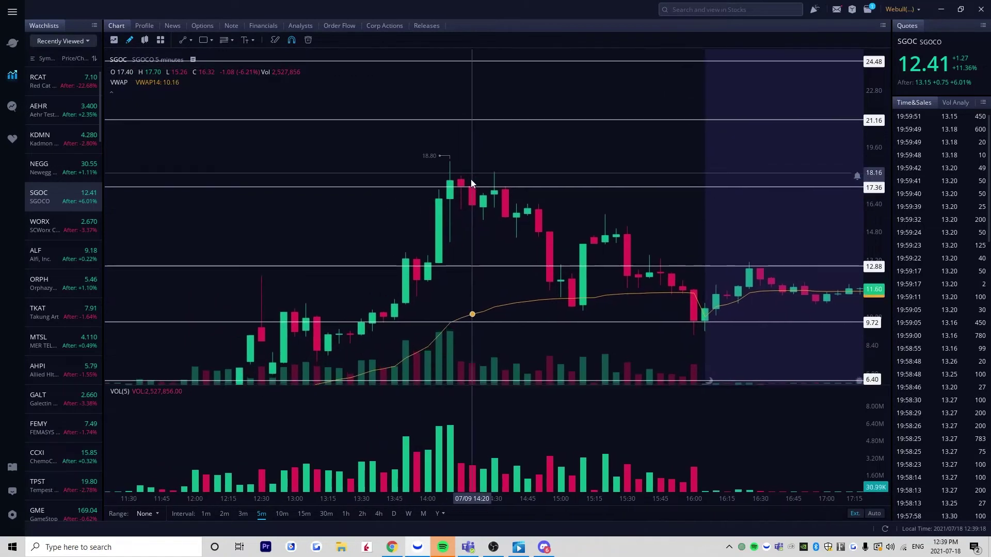
scroll(479, 235, "up", 2)
left_click_drag(480, 235, 482, 202)
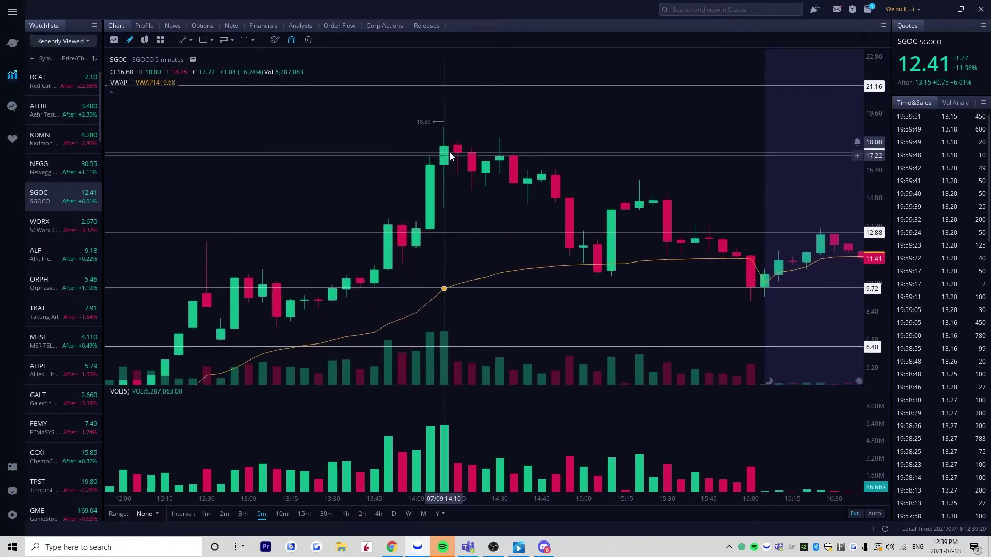
scroll(457, 153, "down", 3)
left_click_drag(466, 172, 484, 209)
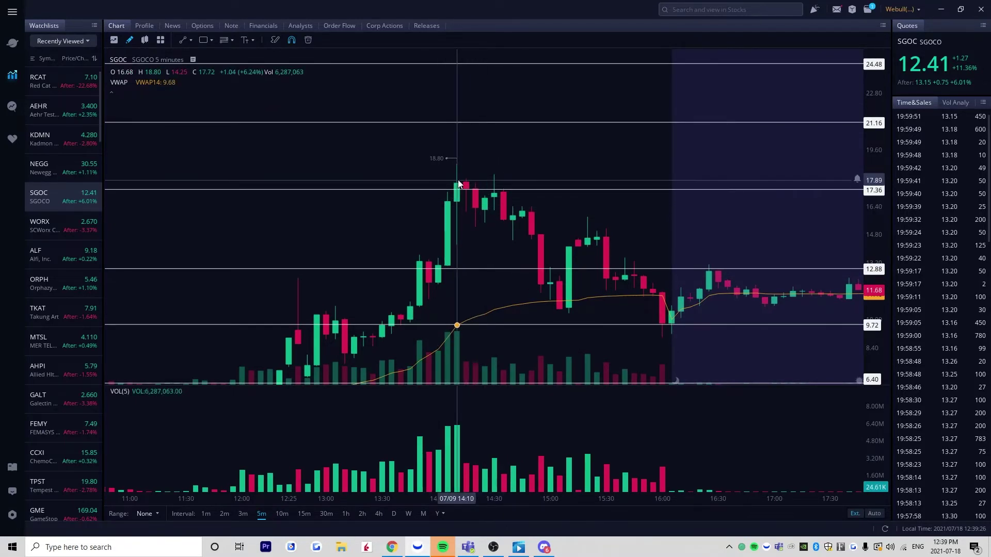
scroll(509, 206, "up", 3)
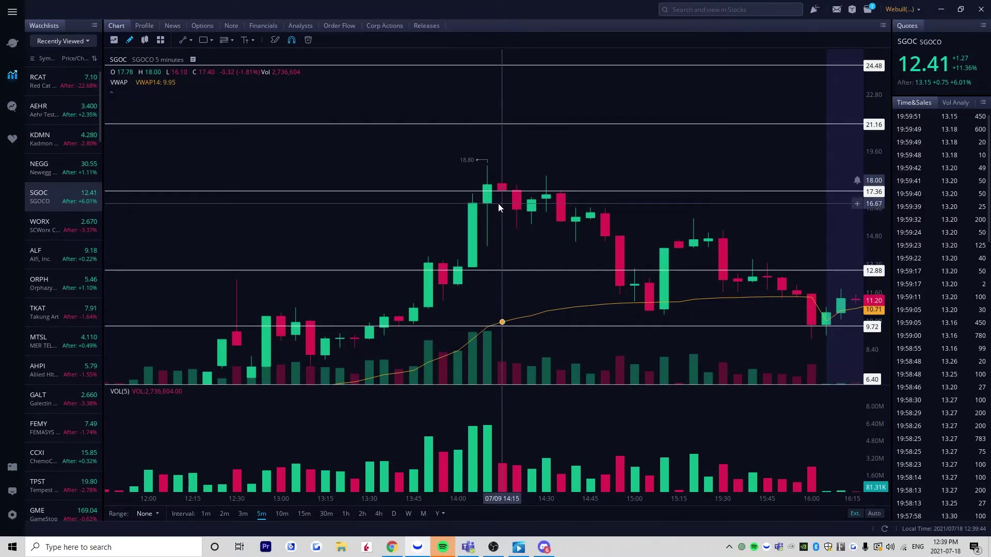
Compare SGOC's 9 July peak with the following pullback and bounce at the VWAP line
scroll(562, 212, "down", 3)
scroll(525, 252, "down", 4)
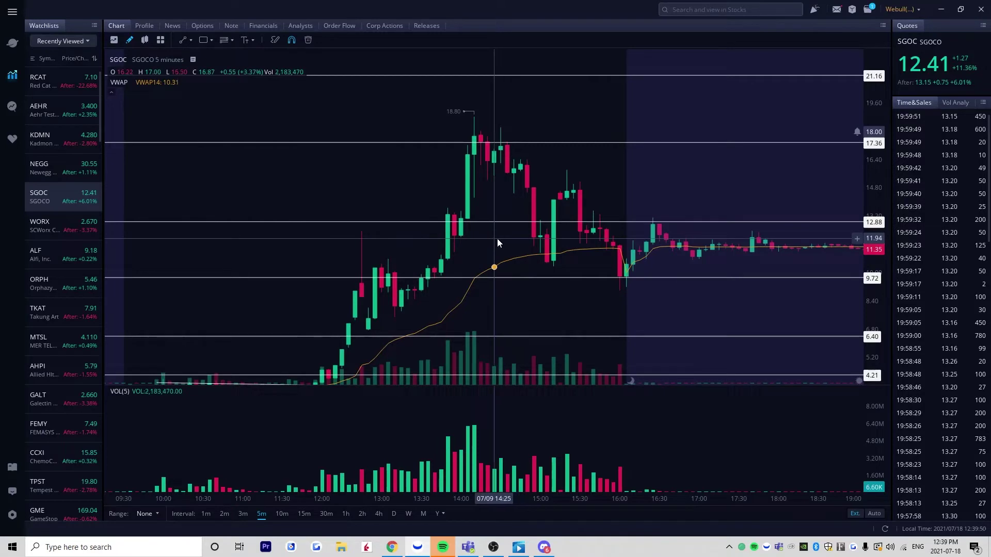
left_click_drag(535, 252, 528, 271)
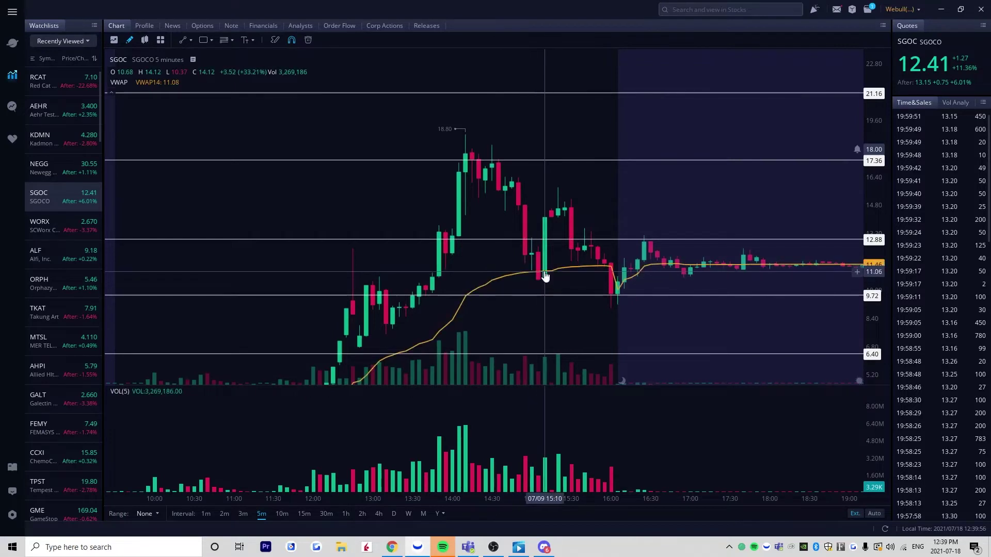
left_click_drag(545, 274, 535, 275)
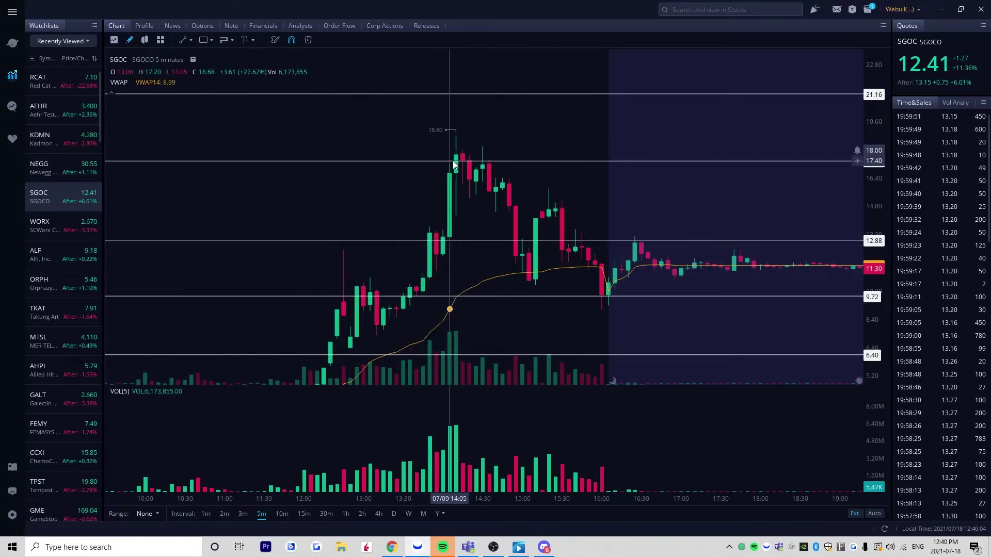
scroll(457, 201, "up", 2)
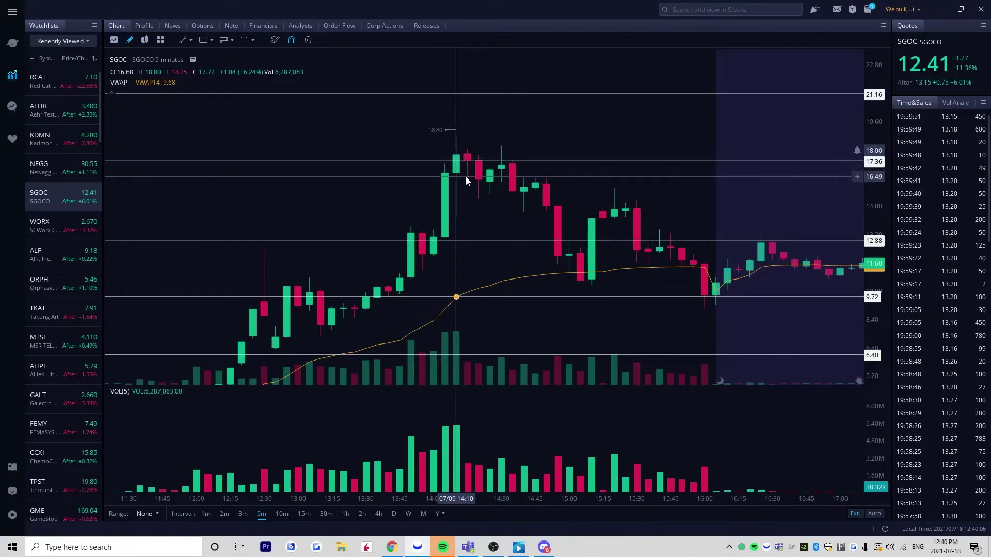
Switch the chart to the 10-minute interval and open the VERB stock chart
left_click(281, 514)
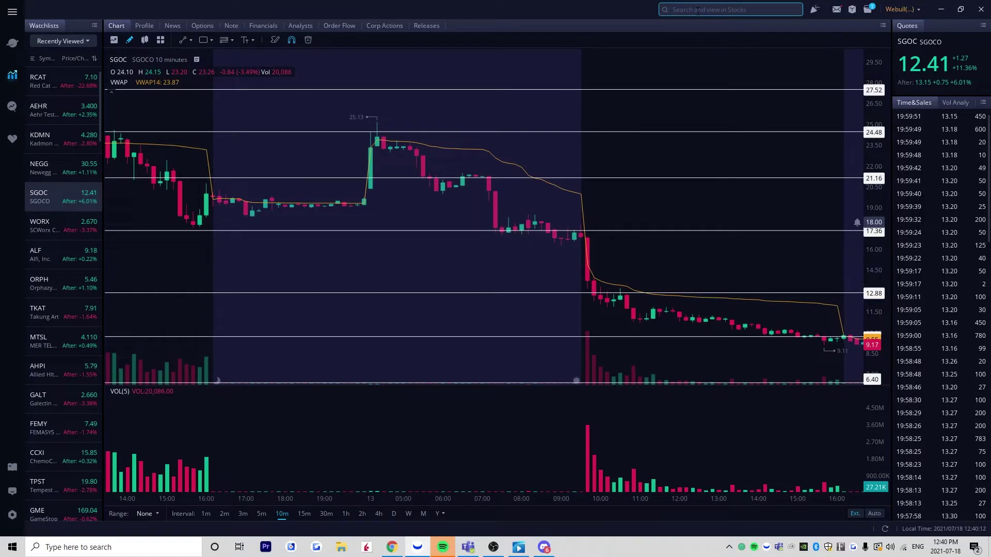
left_click(697, 10)
type("verb")
key("Return")
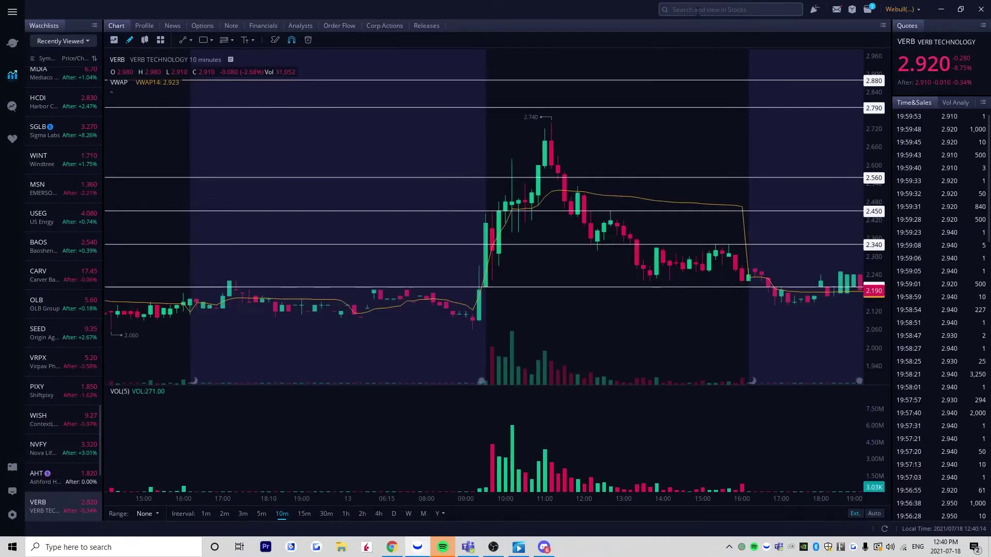
Follow VERB's 10-minute price action forward from 13 July to the 15 July session
scroll(666, 159, "down", 3)
left_click_drag(689, 159, 413, 161)
scroll(573, 162, "down", 2)
left_click_drag(563, 162, 421, 183)
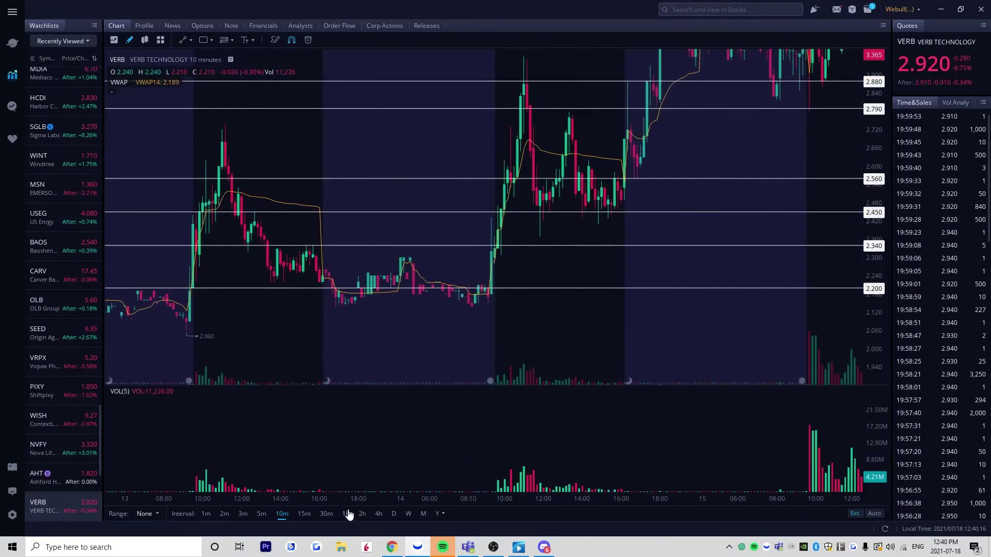
left_click_drag(652, 166, 602, 279)
left_click_drag(794, 110, 676, 283)
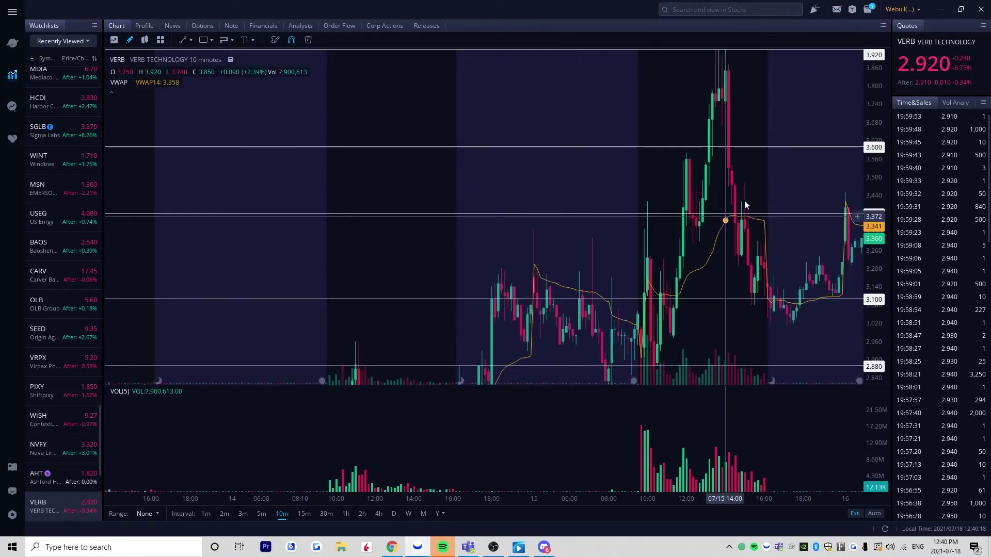
Examine VERB's 15 July peak and sell-off relative to the VWAP line and horizontal levels
scroll(744, 199, "up", 10)
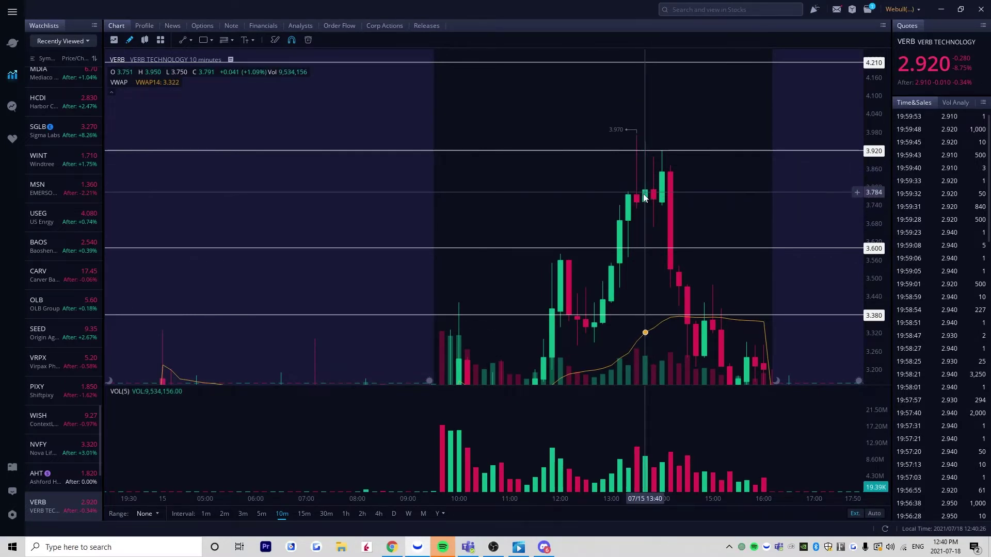
left_click_drag(692, 193, 605, 190)
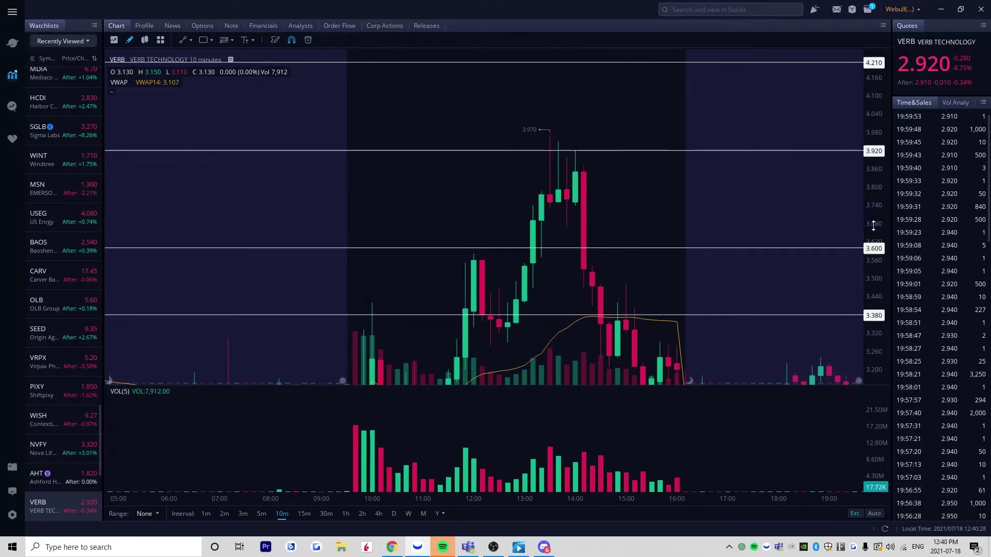
left_click_drag(873, 225, 874, 183)
left_click_drag(630, 231, 634, 219)
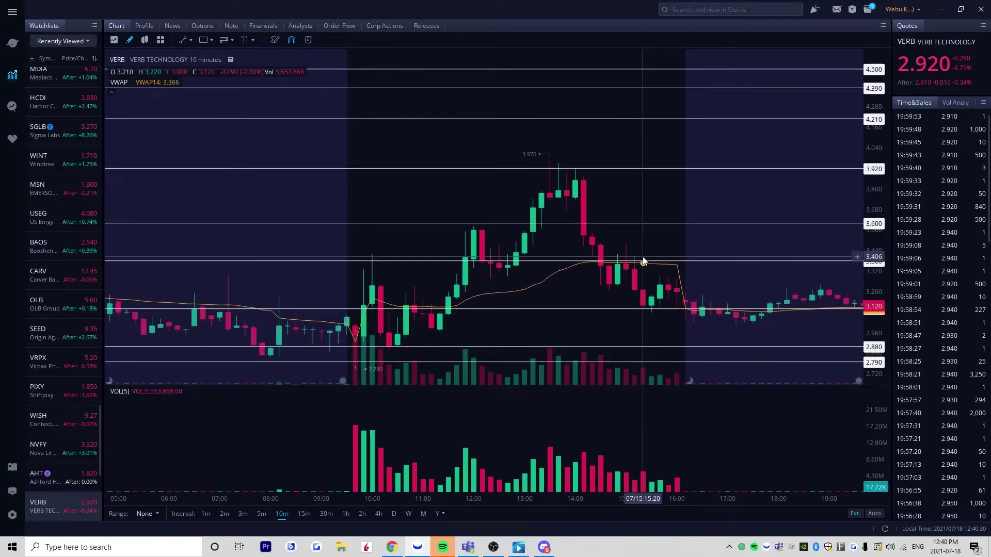
scroll(655, 289, "down", 2)
left_click_drag(720, 300, 666, 295)
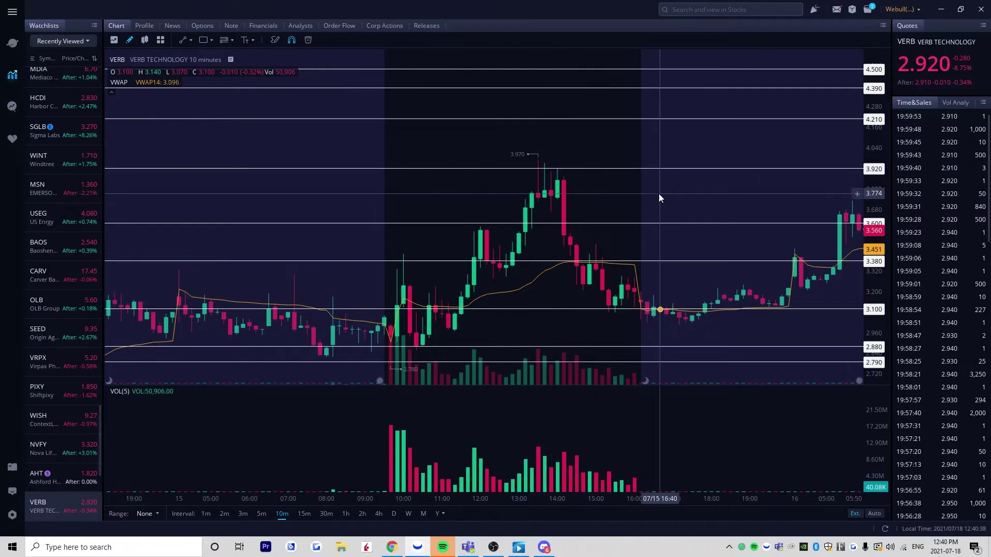
Compare VERB's 15 July regular session with its after-hours and 16 July moves around VWAP on the 10-minute chart
scroll(653, 194, "down", 4)
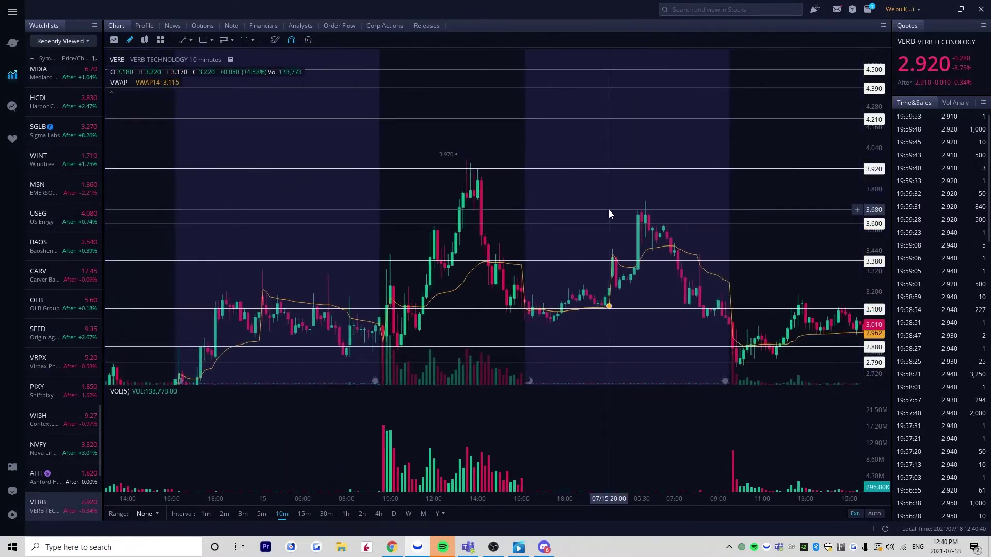
scroll(384, 194, "down", 4)
left_click_drag(609, 210, 548, 187)
scroll(529, 197, "up", 7)
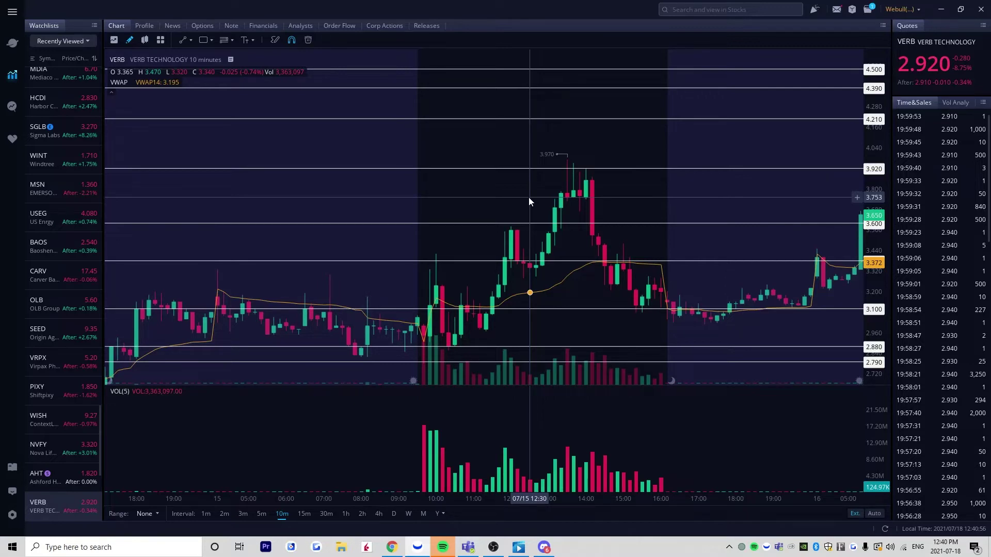
scroll(519, 259, "down", 5)
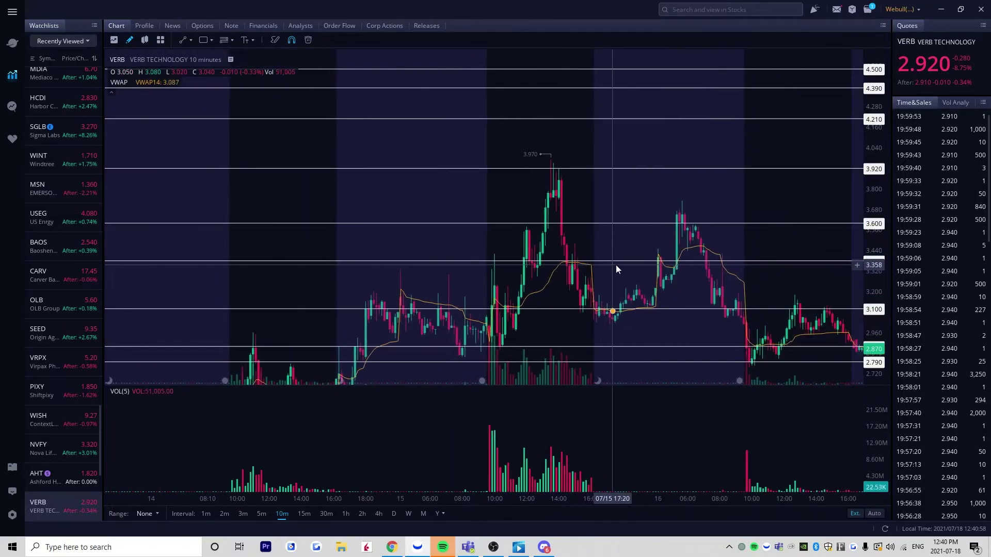
scroll(615, 265, "down", 4)
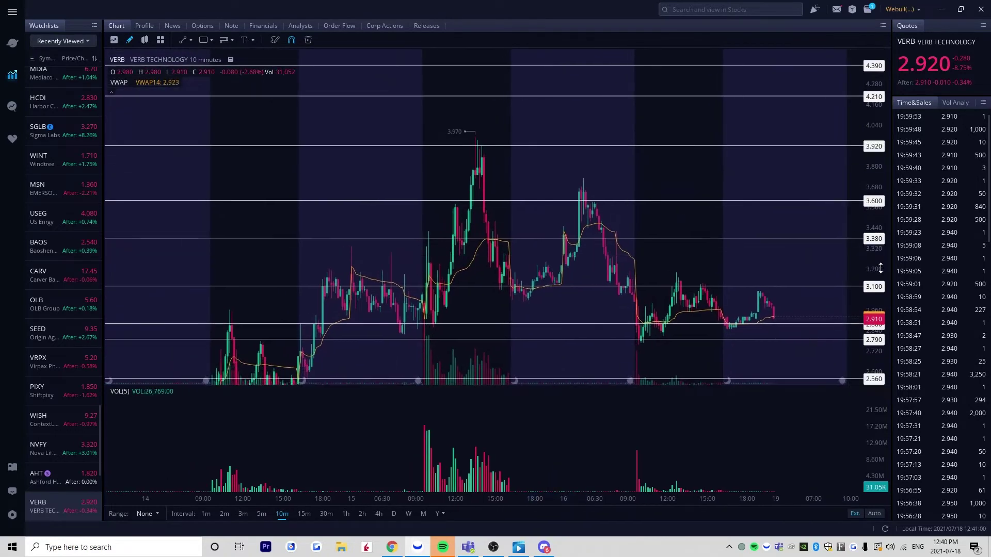
scroll(464, 256, "up", 6)
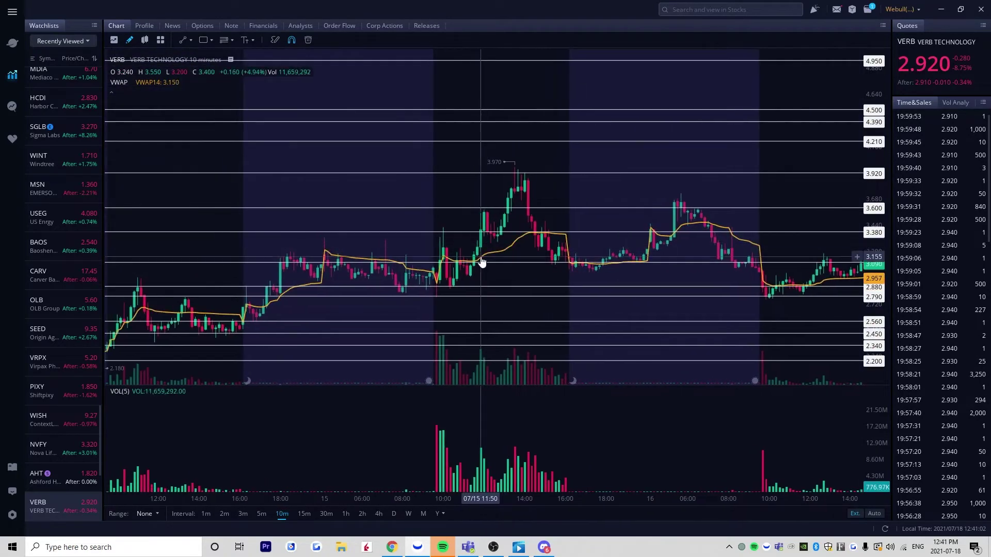
scroll(477, 266, "up", 2)
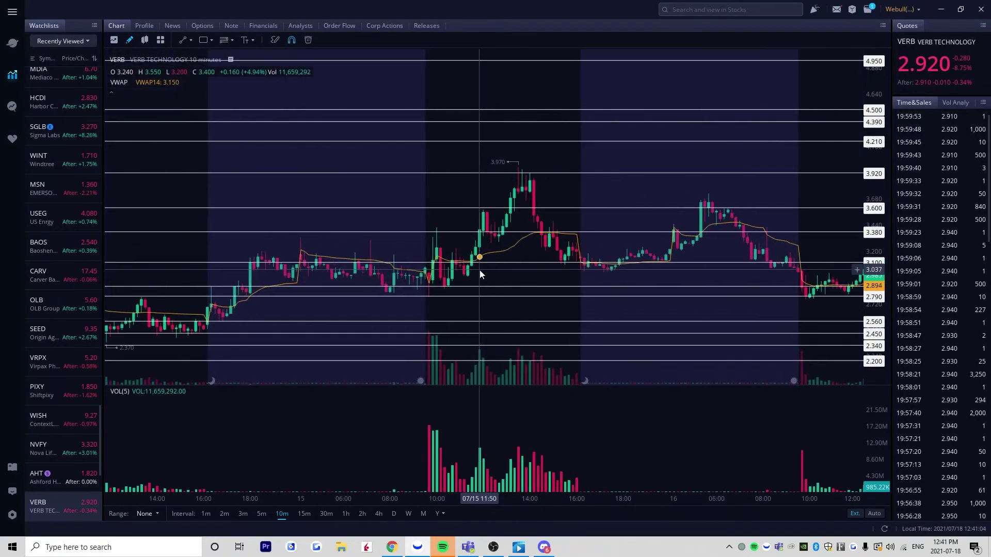
scroll(506, 270, "up", 1)
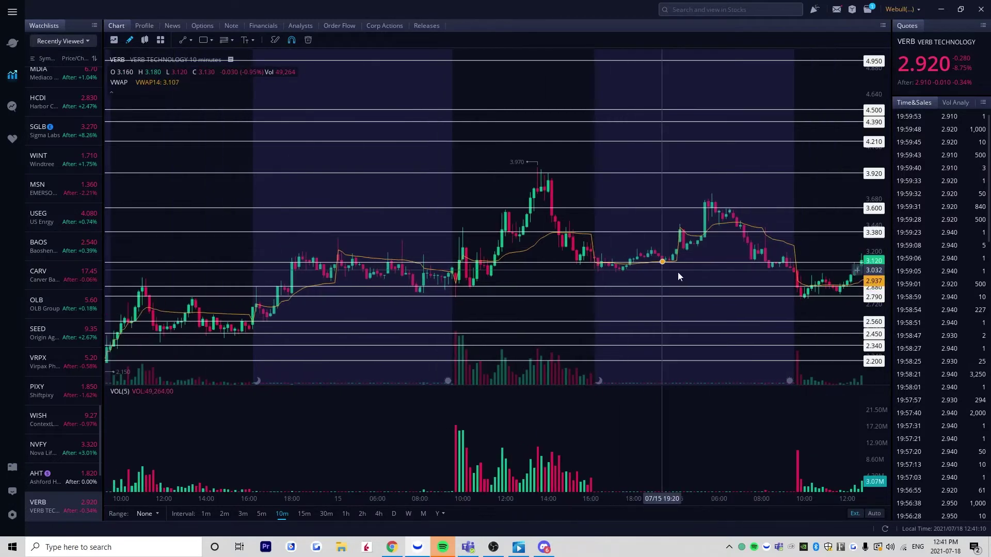
Switch the VERB chart to the 5-minute interval and bring the 15 and 16 July sessions into view
left_click(262, 514)
scroll(556, 348, "down", 3)
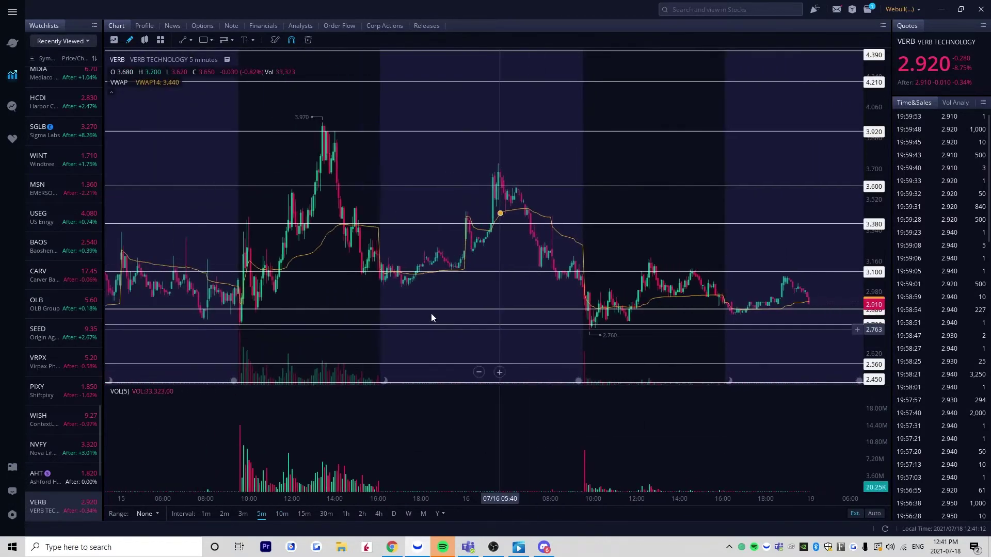
Examine VERB's 15 July regular session on the 5-minute chart against the VWAP line and horizontal levels
left_click_drag(373, 320, 519, 325)
scroll(400, 298, "up", 4)
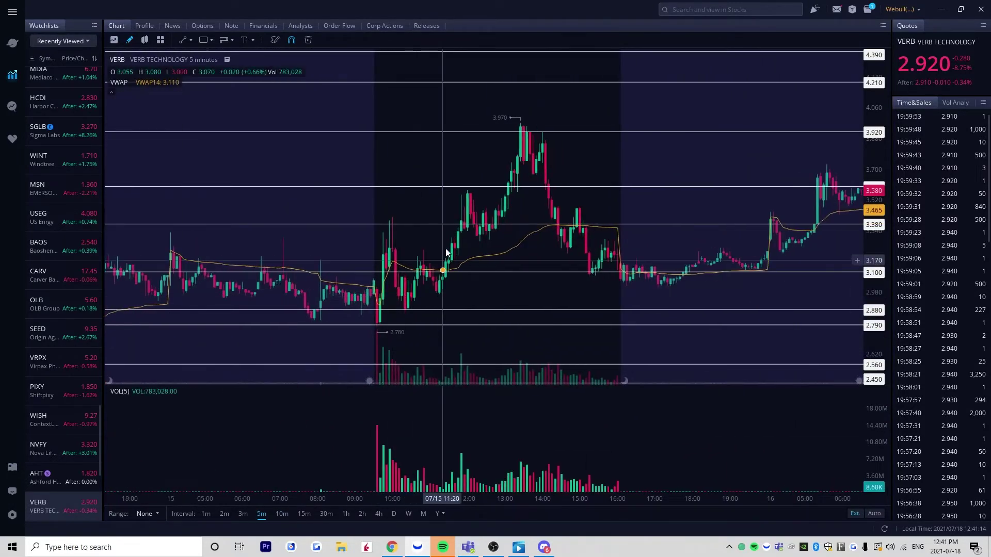
scroll(443, 252, "up", 1)
scroll(443, 252, "up", 3)
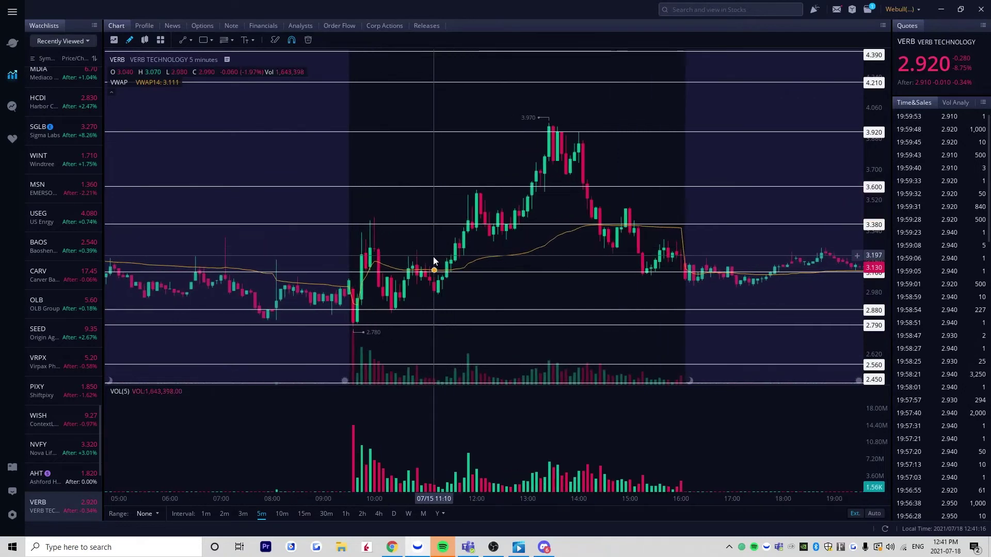
left_click_drag(478, 257, 479, 262)
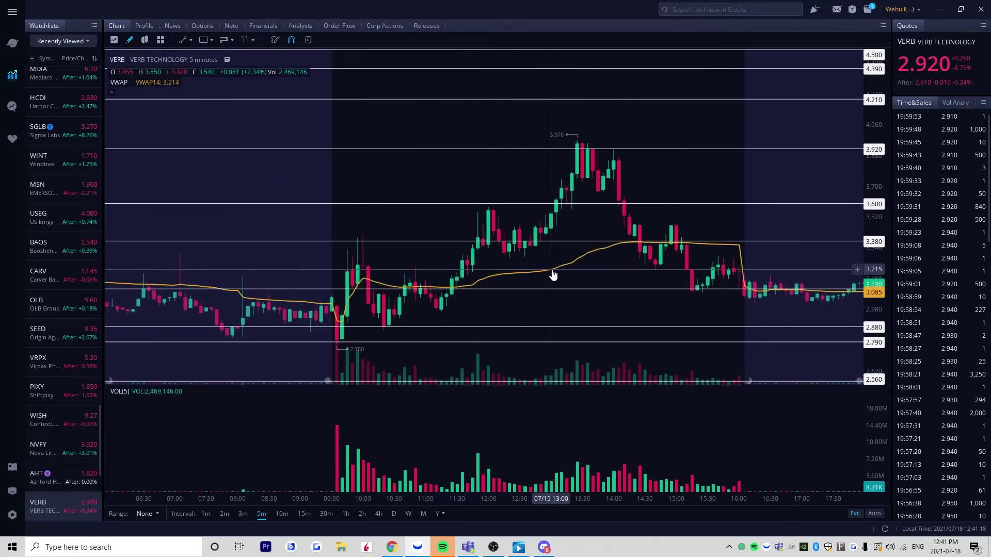
left_click_drag(876, 264, 876, 255)
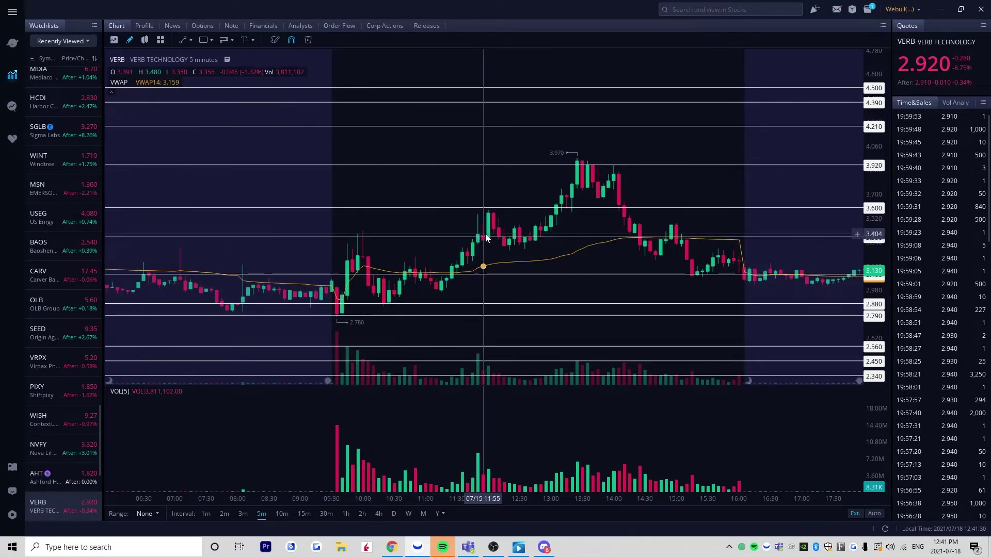
scroll(487, 235, "down", 2)
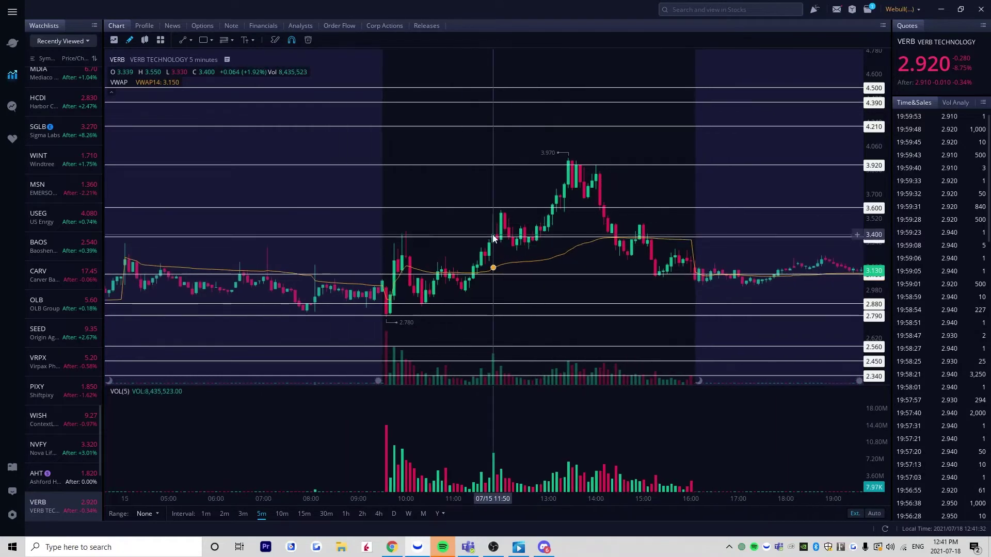
scroll(480, 241, "down", 2)
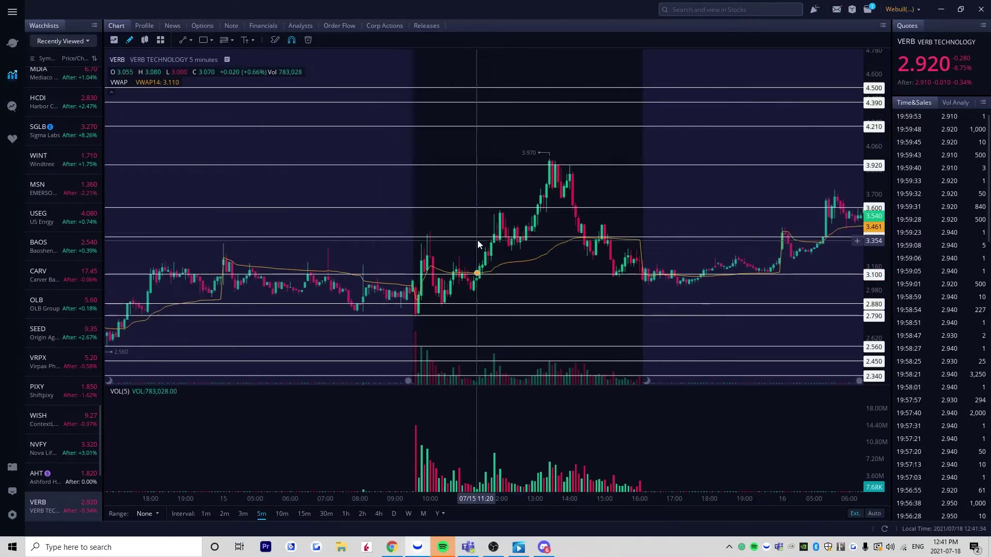
Inspect VERB's 15 July opening candles and first pullback around VWAP on the 5-minute chart
left_click_drag(515, 246, 380, 239)
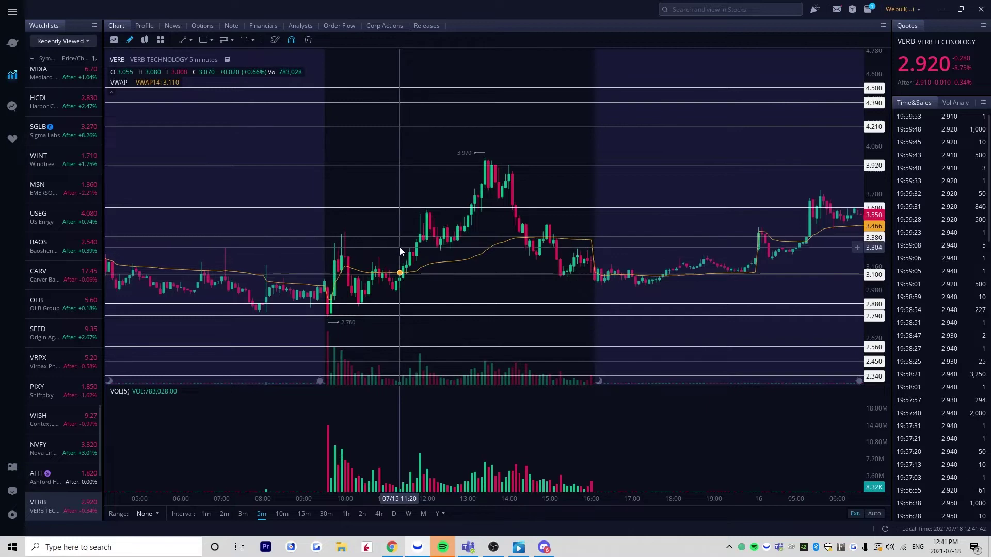
scroll(413, 241, "up", 2)
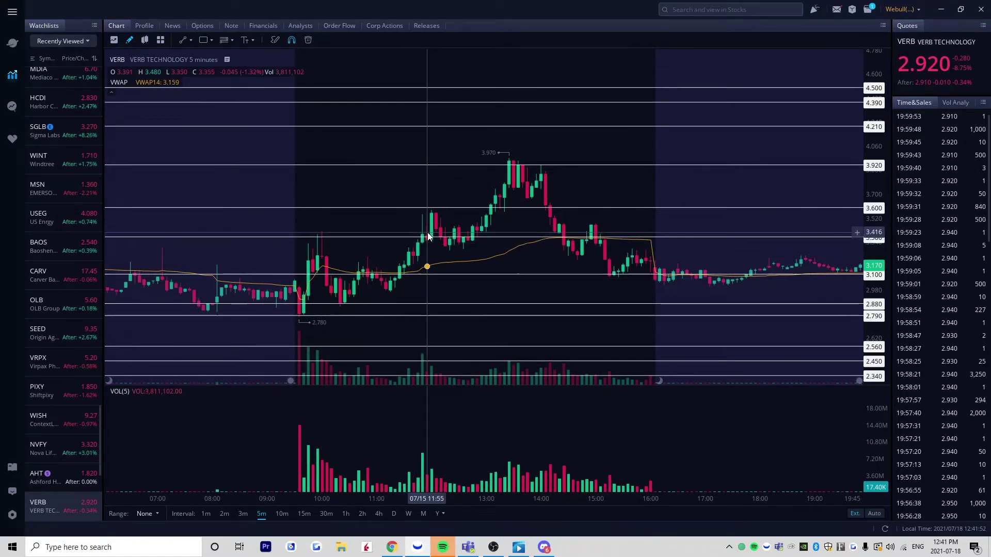
left_click_drag(376, 253, 428, 233)
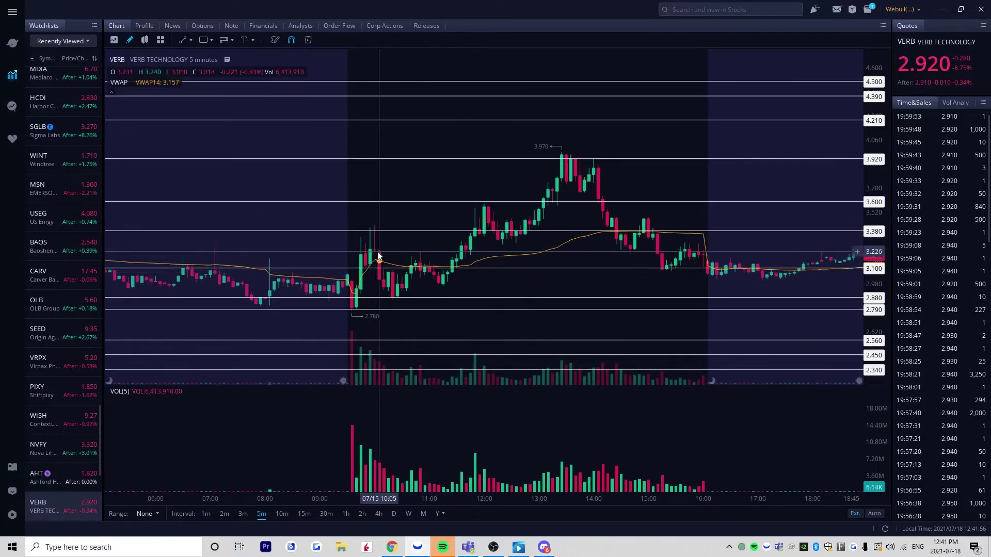
scroll(353, 264, "up", 3)
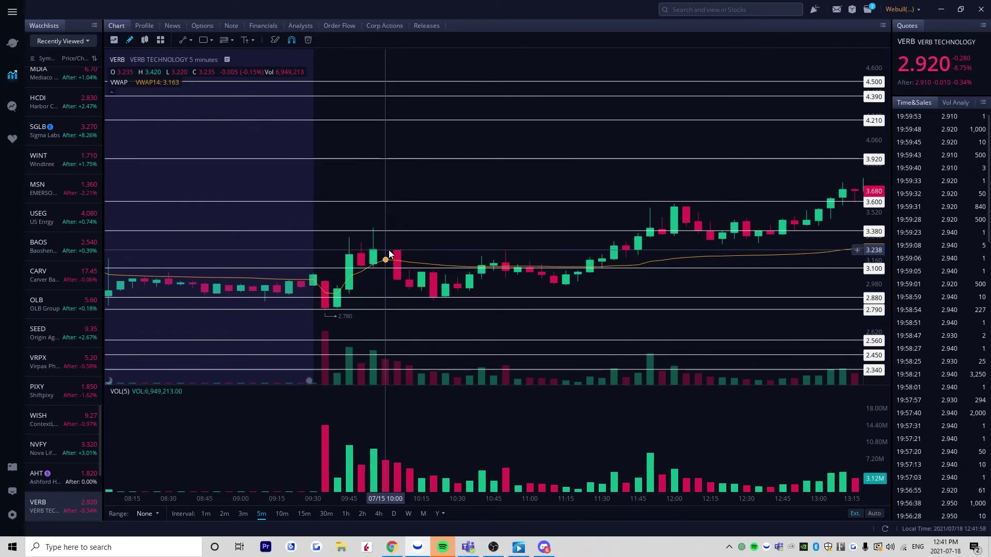
scroll(408, 247, "down", 3)
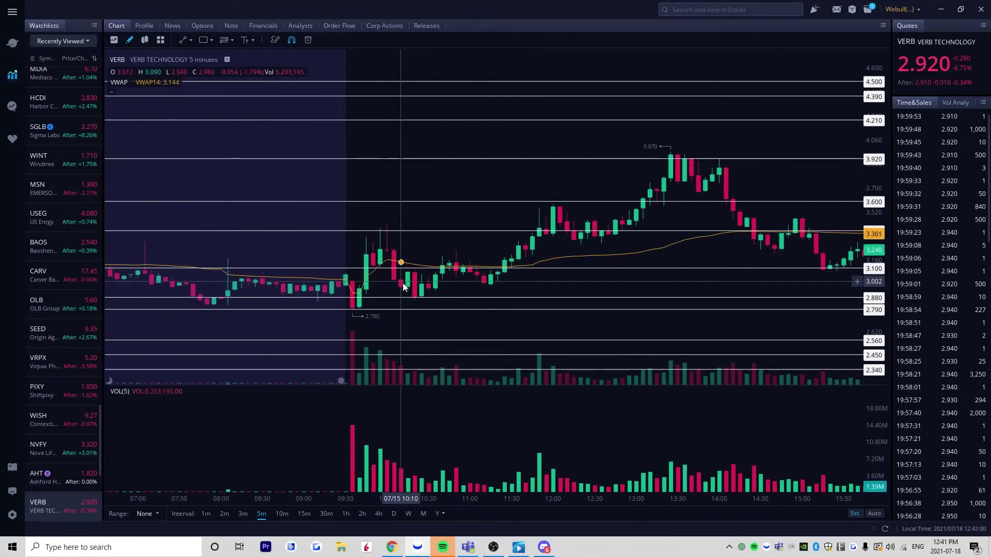
Switch the VERB chart to the 10-minute interval and follow price from 13 July through 16 July
left_click(281, 513)
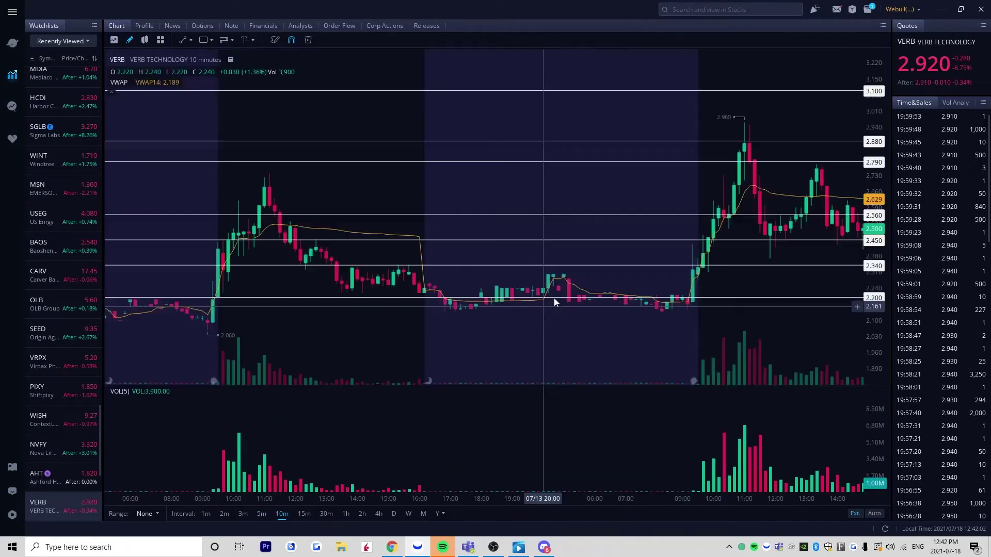
left_click_drag(774, 222, 475, 261)
scroll(709, 216, "down", 2)
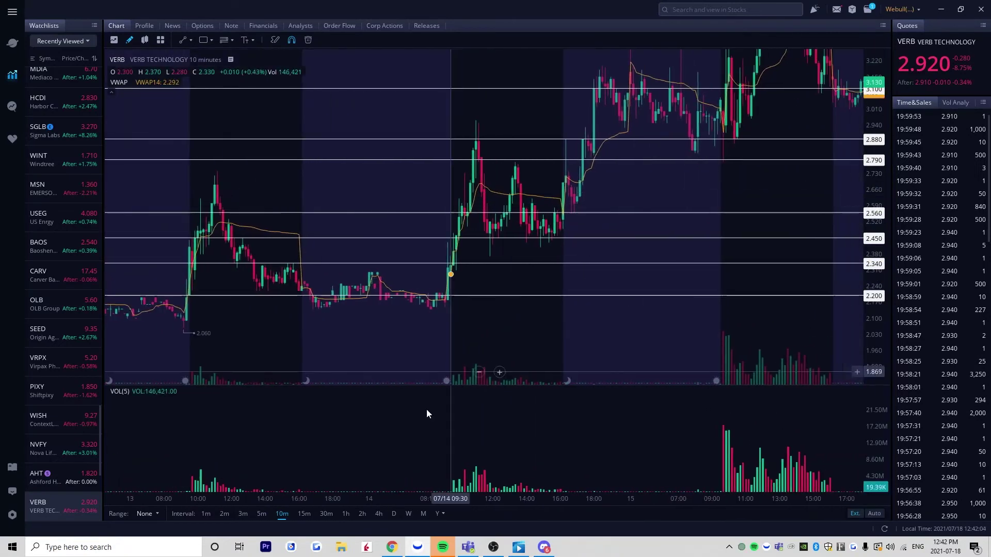
left_click_drag(683, 213, 396, 260)
left_click_drag(614, 135, 340, 237)
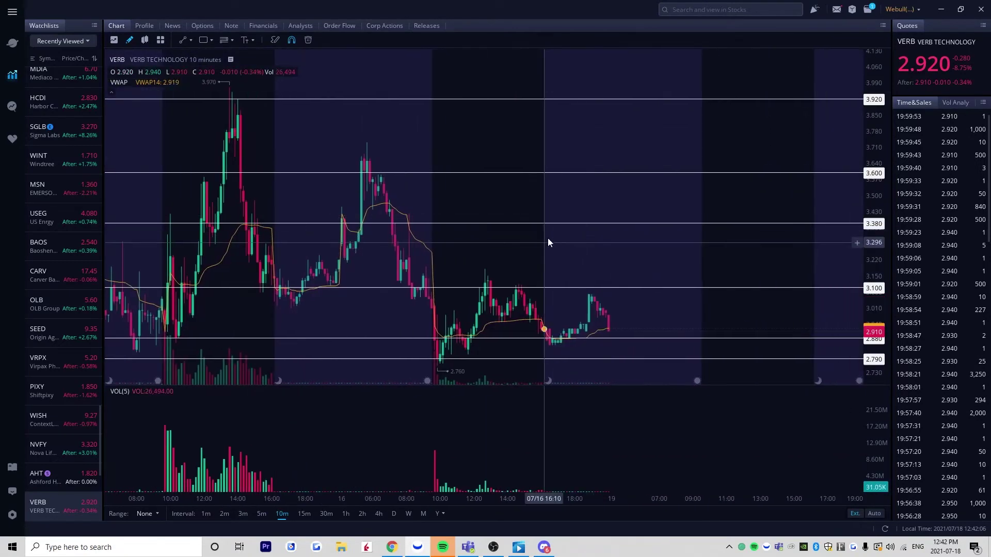
Examine VERB's 15 July session up close on the 10-minute chart with a wider price range around its peak
left_click_drag(232, 236, 532, 232)
scroll(526, 232, "up", 3)
scroll(515, 227, "up", 3)
left_click_drag(467, 242, 527, 241)
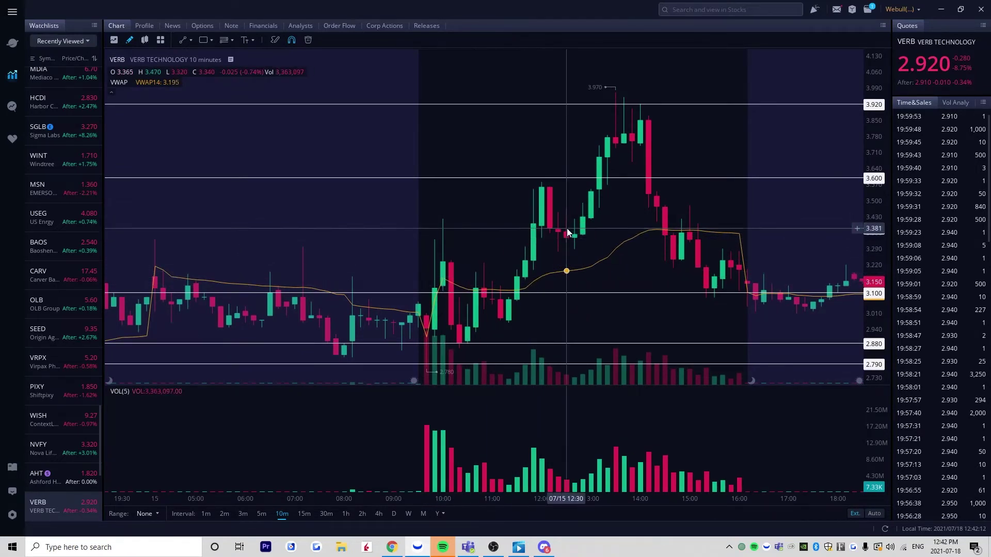
scroll(567, 232, "up", 2)
left_click_drag(882, 258, 499, 397)
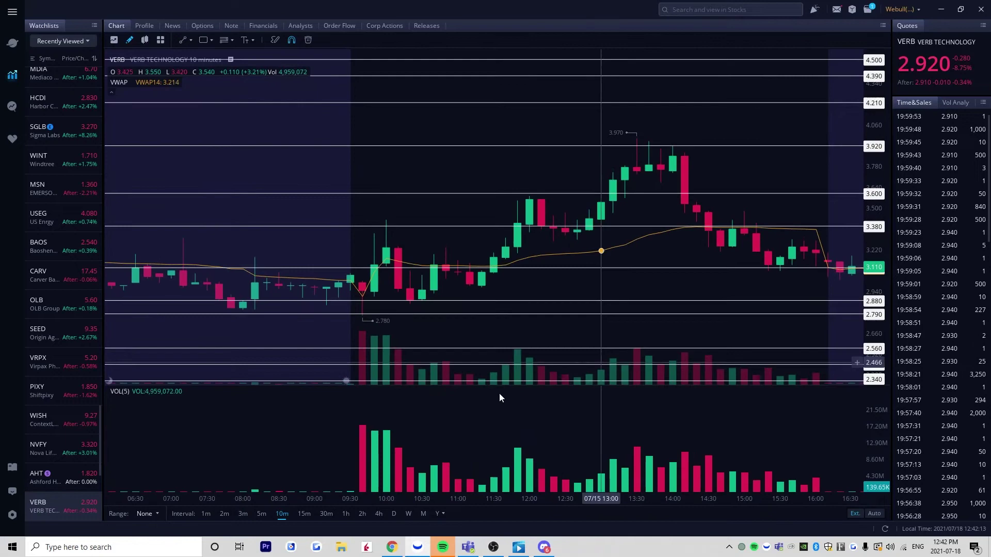
Return the VERB chart to the 5-minute interval and bring the 15 July regular session back into view
left_click(260, 514)
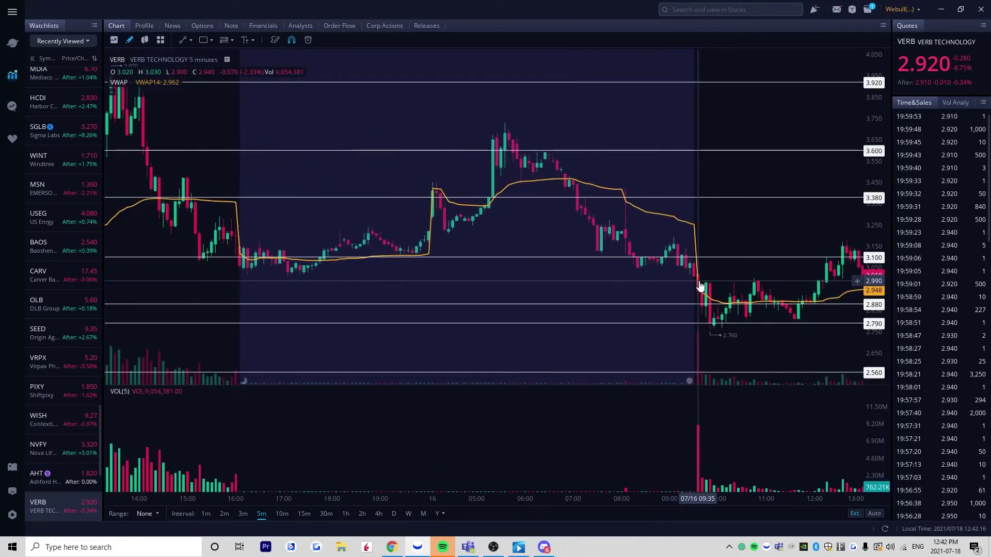
scroll(701, 286, "down", 5)
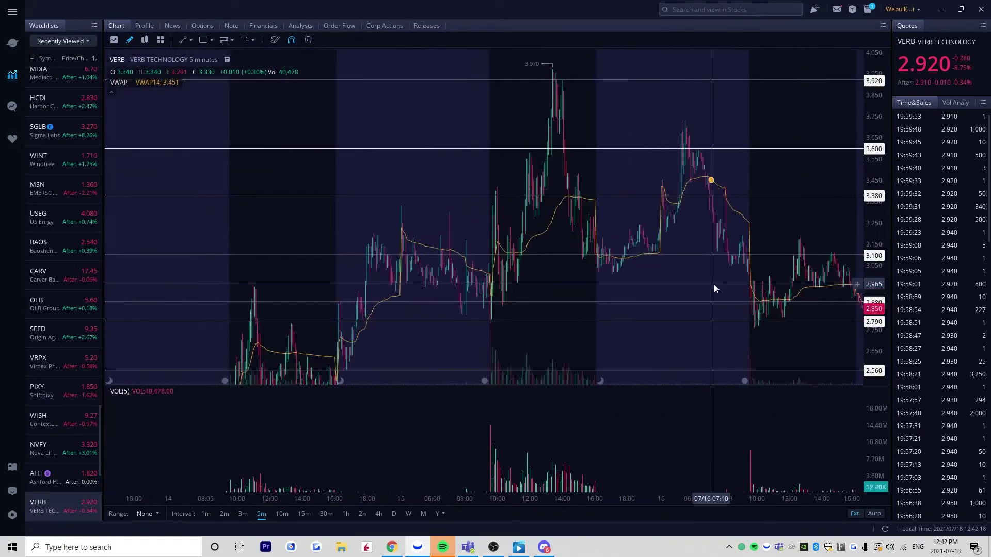
left_click_drag(714, 284, 727, 316)
left_click_drag(876, 228, 869, 275)
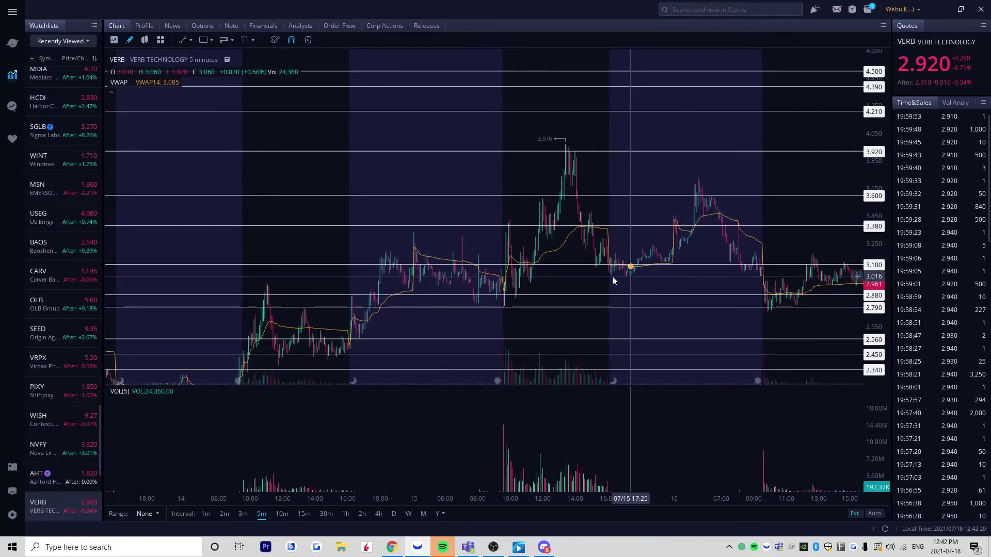
scroll(612, 280, "up", 5)
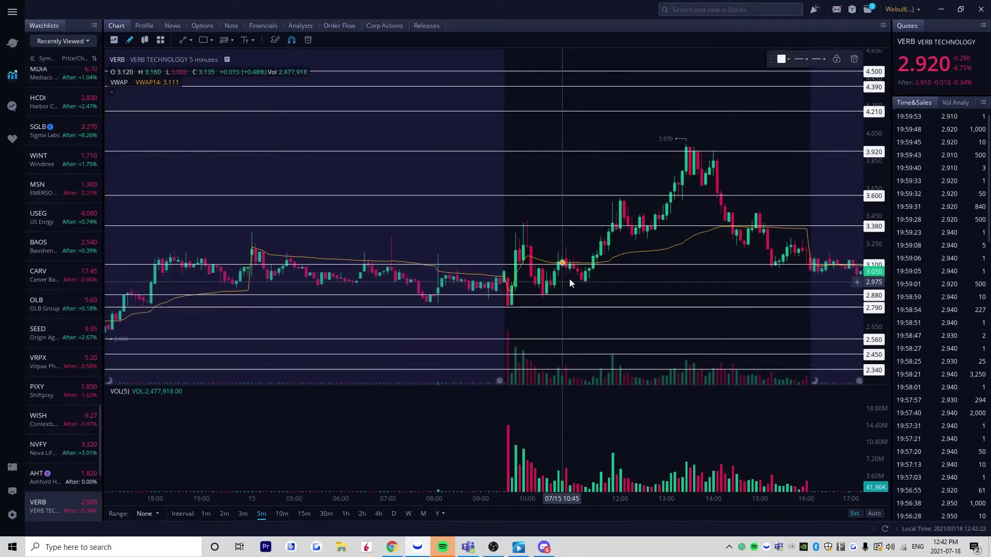
left_click_drag(569, 278, 502, 317)
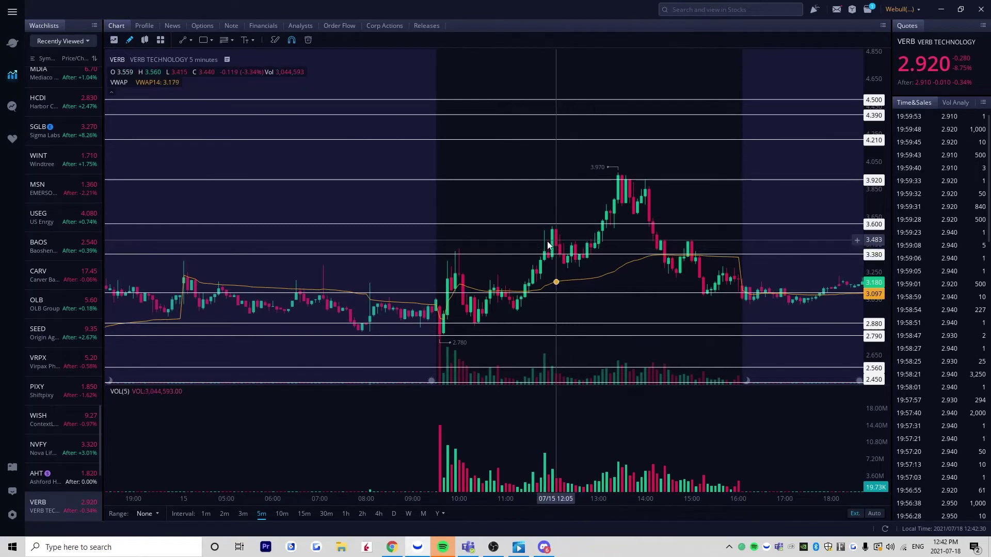
Examine VERB's 15 July climb, midday consolidation and afternoon sell-off relative to VWAP and the horizontal levels
left_click(661, 324)
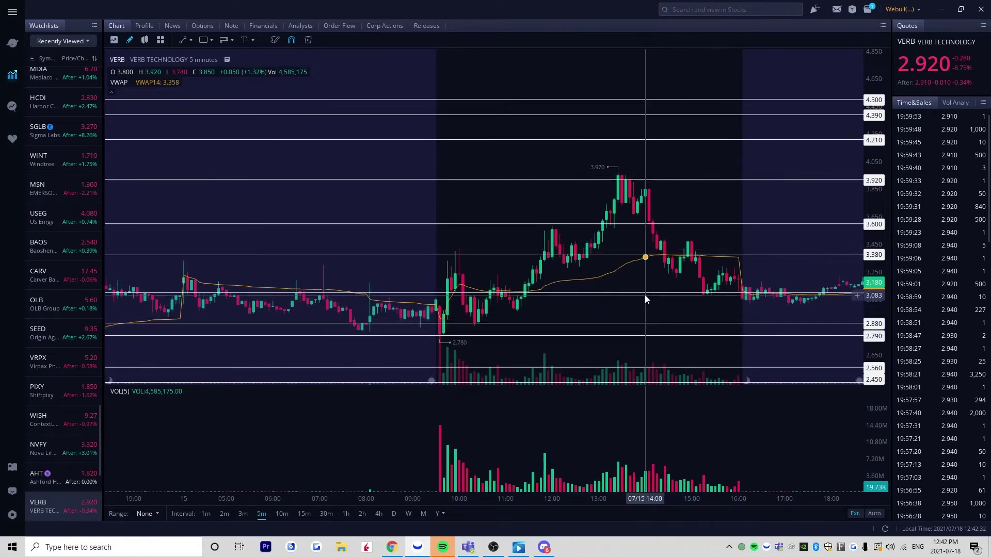
left_click(547, 255)
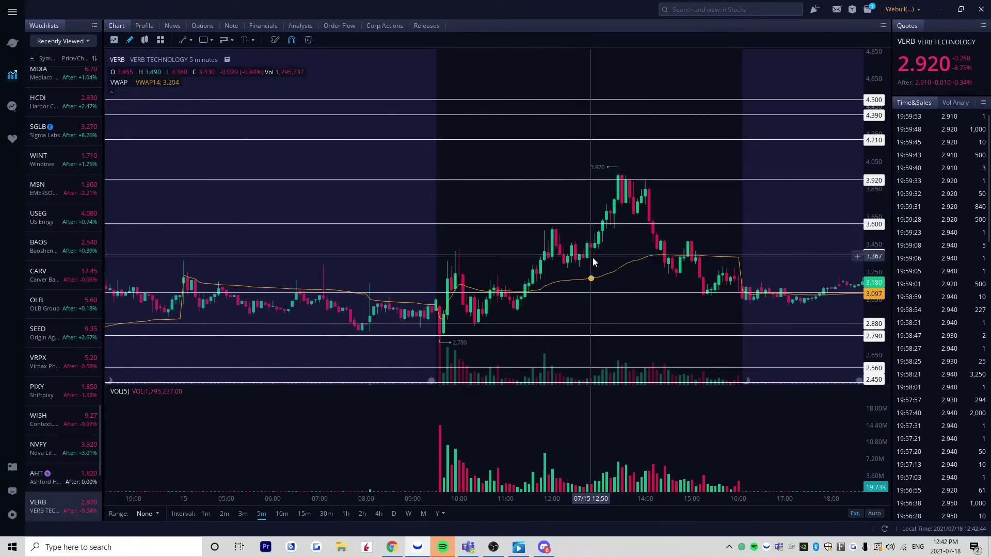
left_click_drag(605, 256, 569, 249)
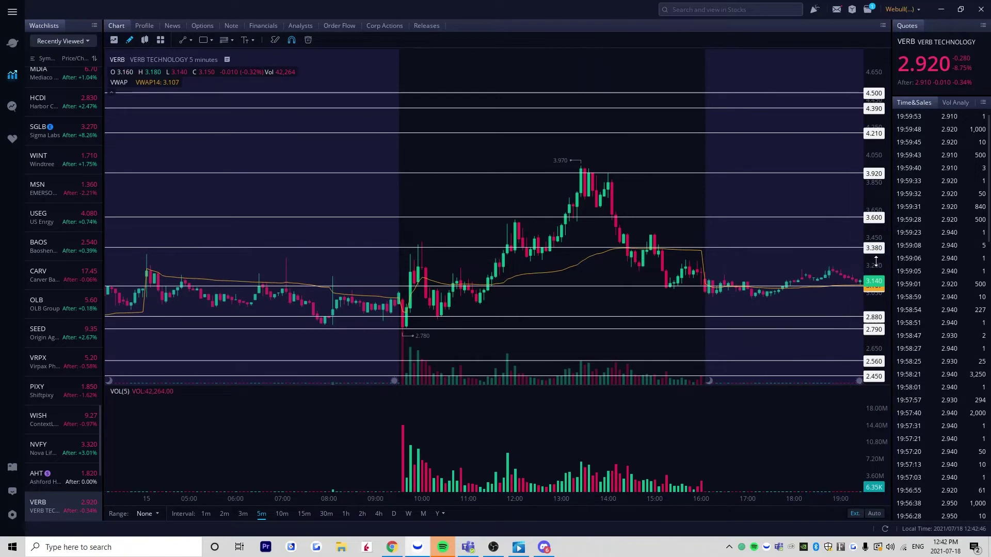
left_click_drag(876, 262, 875, 297)
left_click_drag(717, 259, 697, 277)
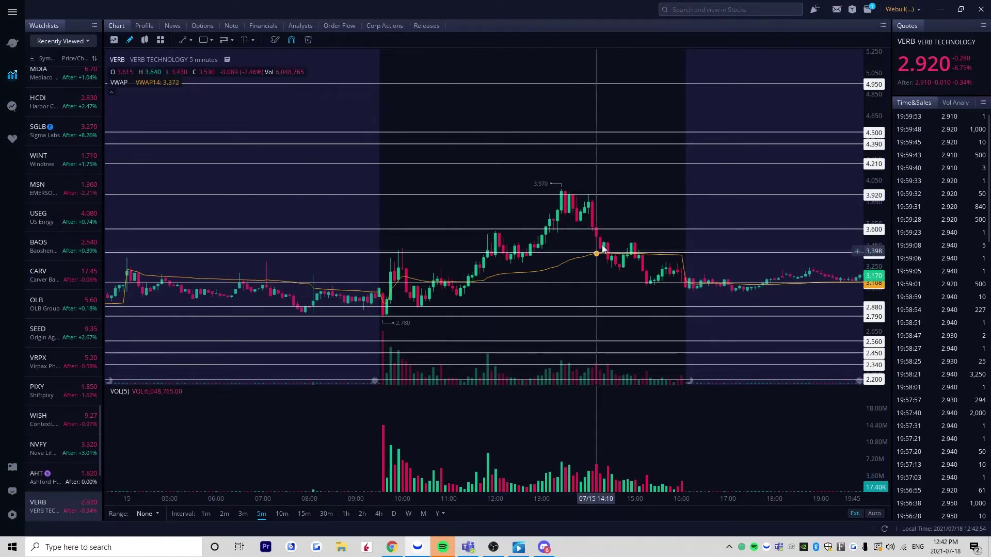
left_click_drag(609, 248, 628, 248)
left_click_drag(882, 265, 880, 272)
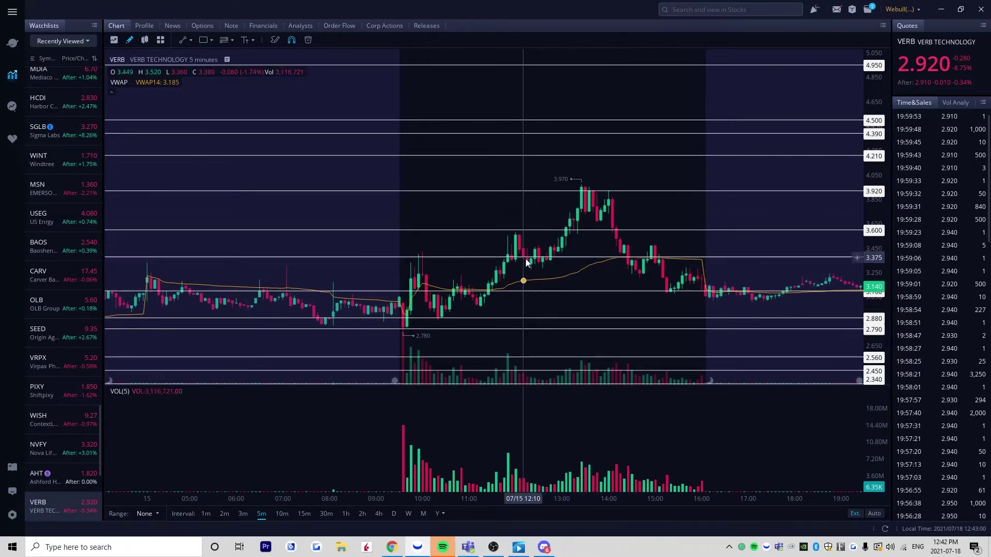
left_click_drag(876, 272, 874, 265)
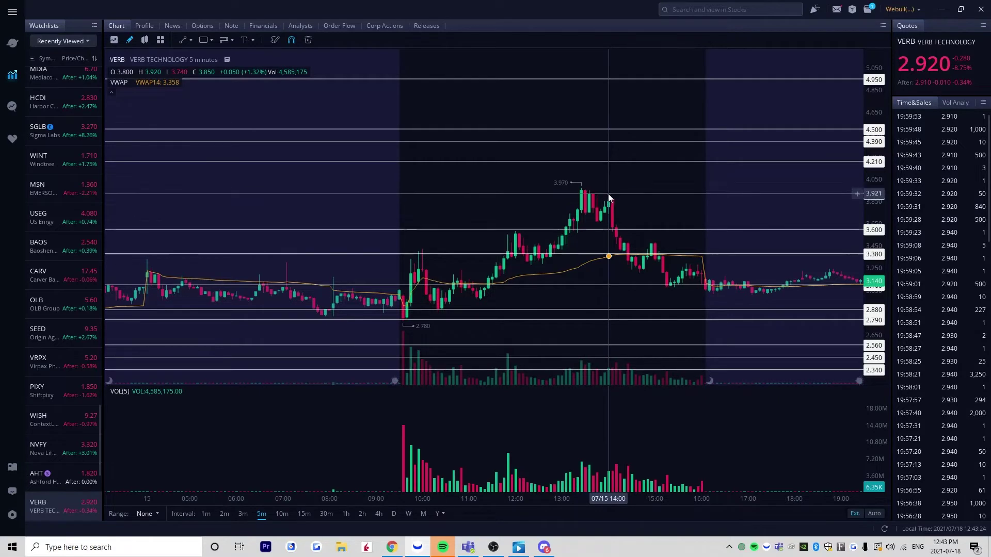
left_click_drag(490, 226, 531, 207)
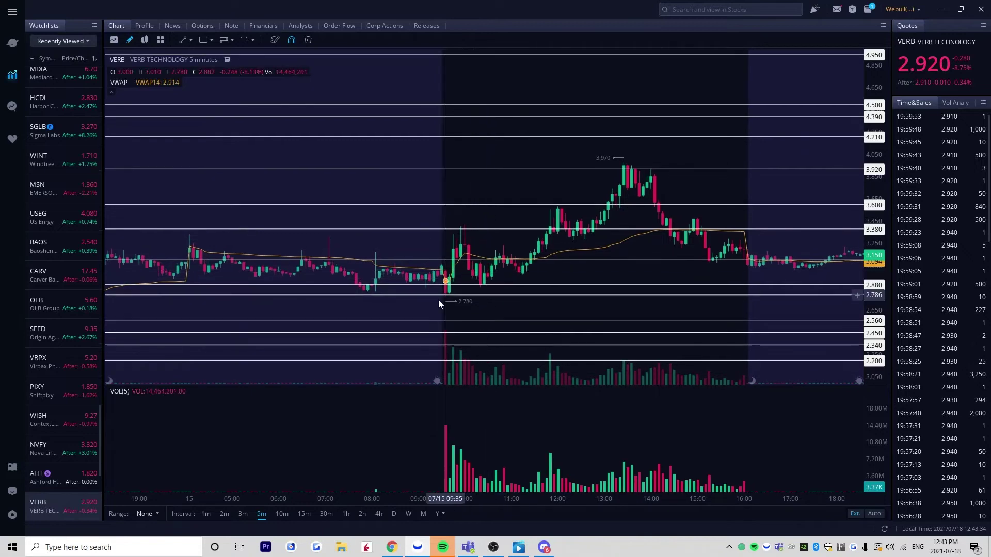
Delete all drawings from the VERB chart
scroll(333, 253, "down", 3)
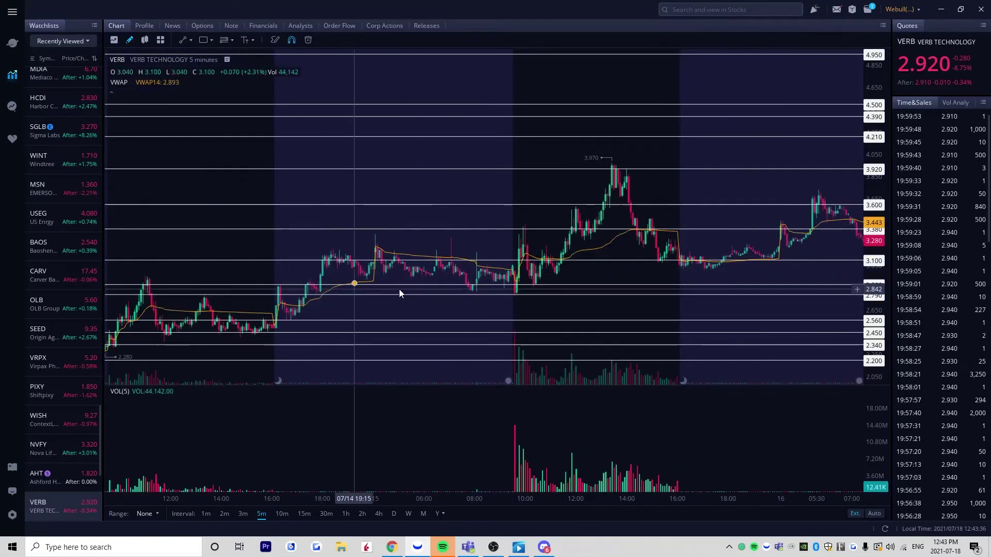
scroll(511, 302, "up", 3)
left_click(307, 41)
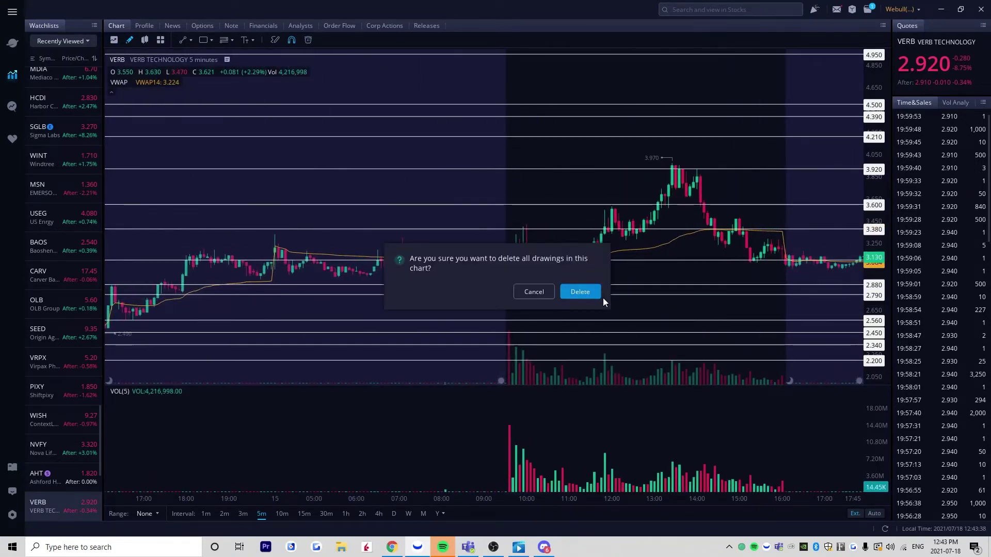
left_click(592, 290)
Switch the VERB chart to the weekly interval and enlarge the 2020–2021 candles, including the latest July surge
scroll(755, 295, "down", 3)
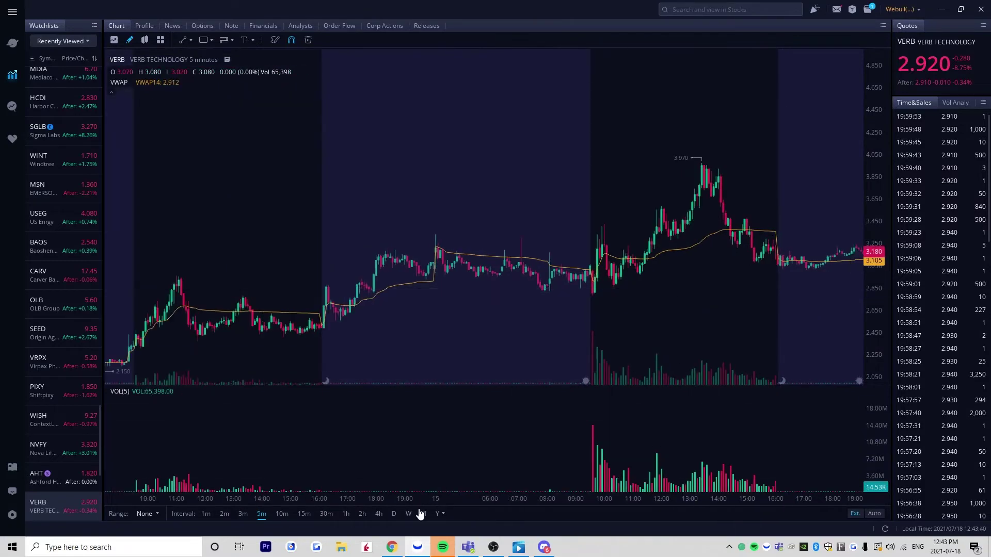
left_click(408, 514)
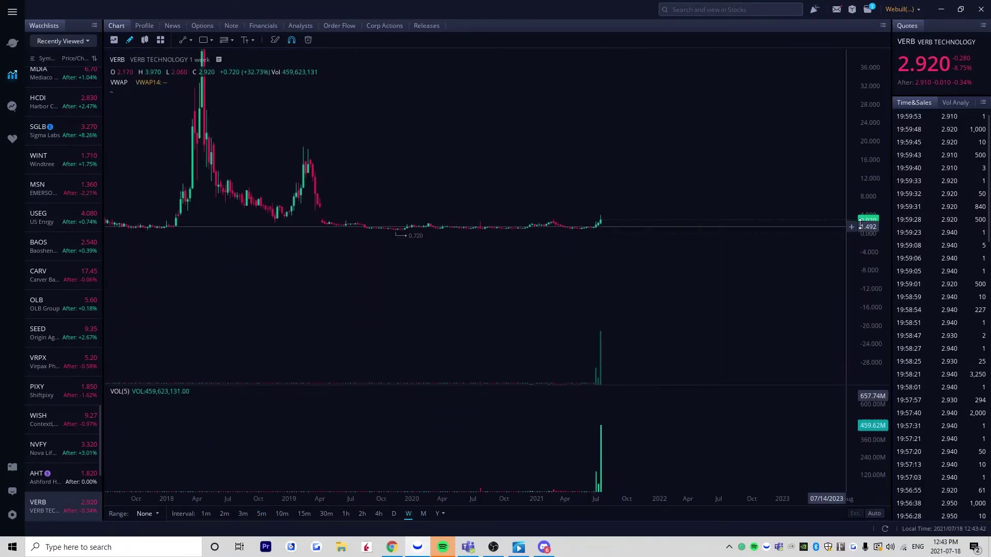
left_click_drag(860, 225, 894, 481)
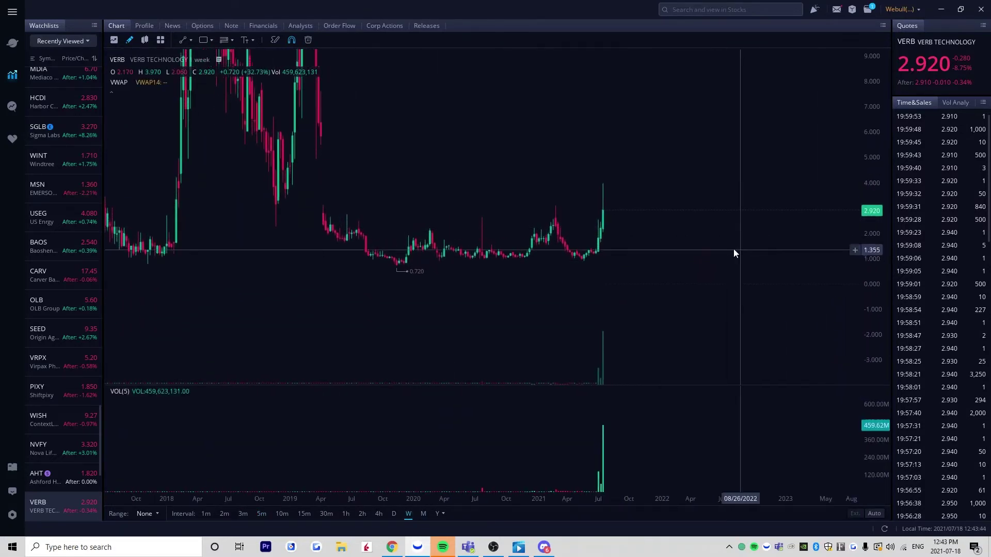
scroll(575, 226, "up", 5)
left_click_drag(670, 240, 676, 240)
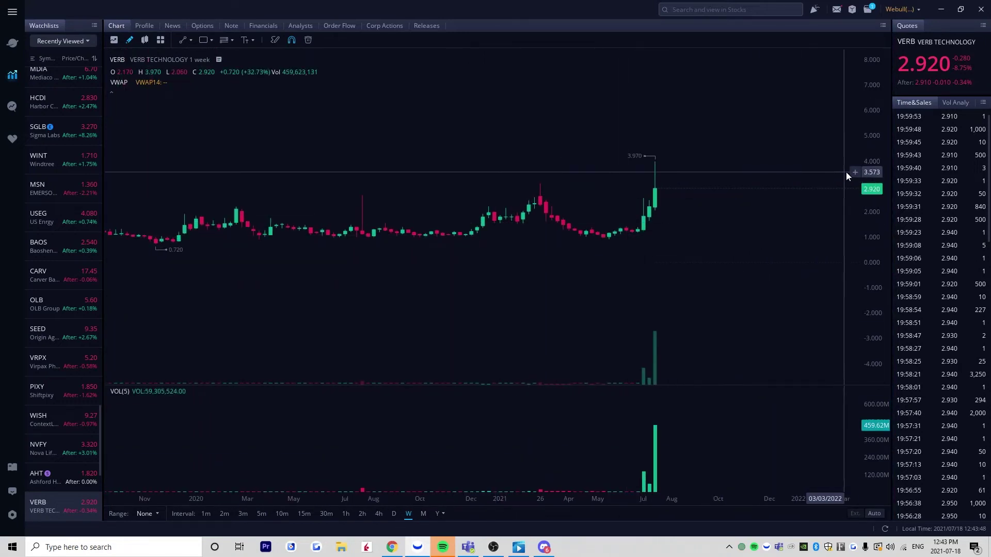
left_click_drag(870, 189, 867, 282)
scroll(708, 201, "up", 3)
left_click_drag(686, 194, 729, 206)
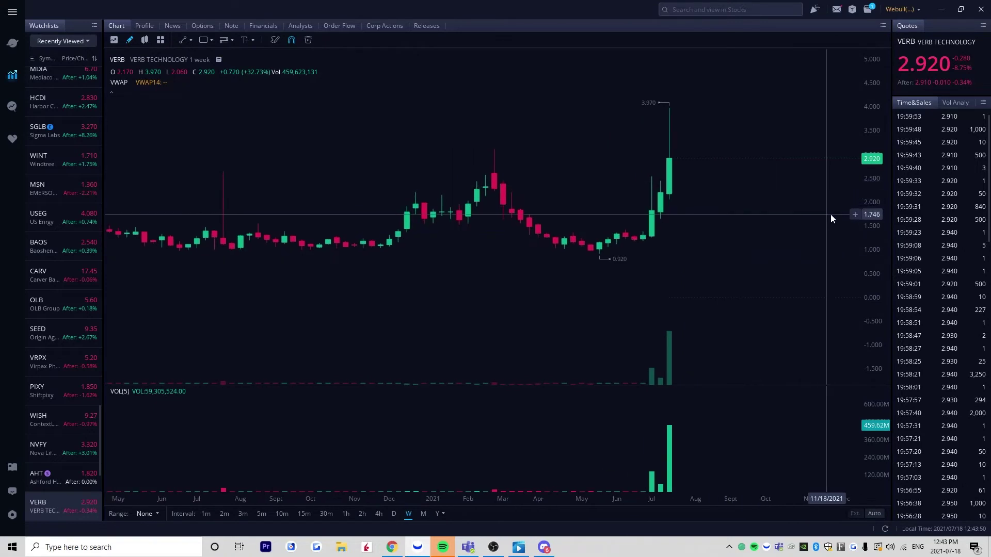
Examine VERB's weekly candles from the 2020 base through the early-2021 peak to the July surge
mouse_move(867, 210)
left_mouse_down()
mouse_move(867, 221)
mouse_move(866, 210)
left_mouse_up()
left_click_drag(499, 165, 494, 201)
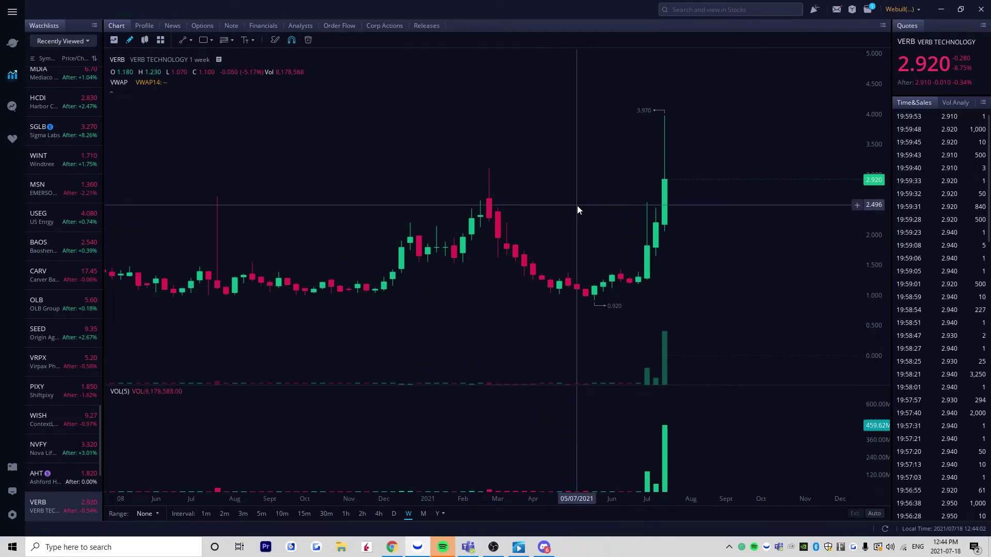
scroll(577, 206, "down", 1)
left_click_drag(625, 255, 633, 240)
left_click_drag(868, 223, 866, 250)
left_click_drag(747, 262, 746, 271)
left_click_drag(866, 270, 878, 254)
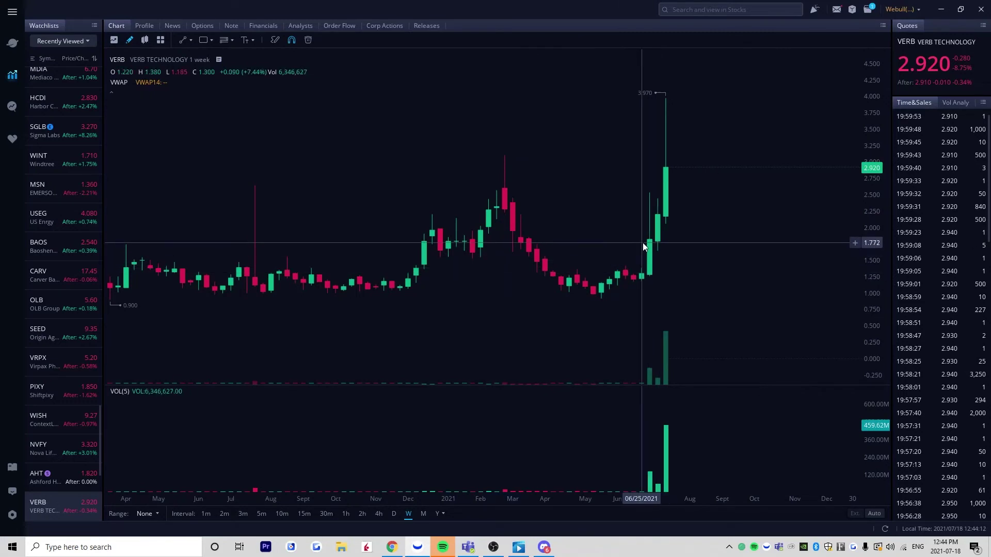
key("alt+r")
left_click(625, 259)
left_click(626, 266)
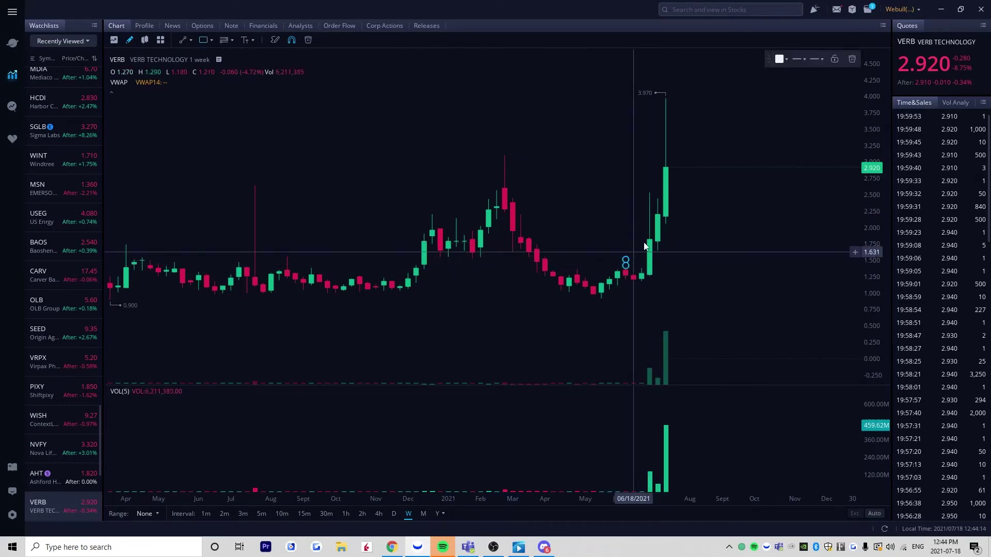
left_click(852, 59)
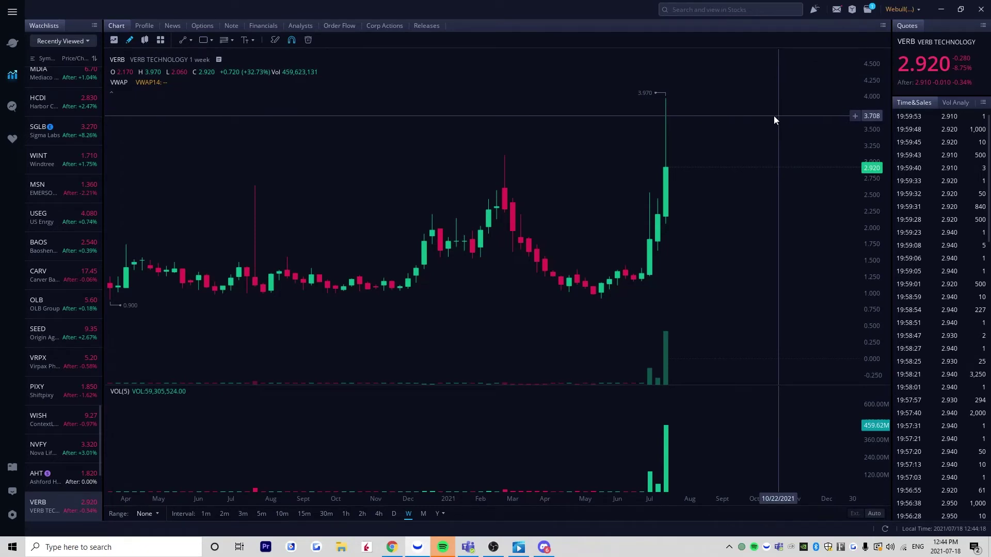
Draw horizontal lines at 1.420 and 2.200 on the VERB weekly chart, snapped to candle highs, and lock the 2.200 line
left_click(625, 249)
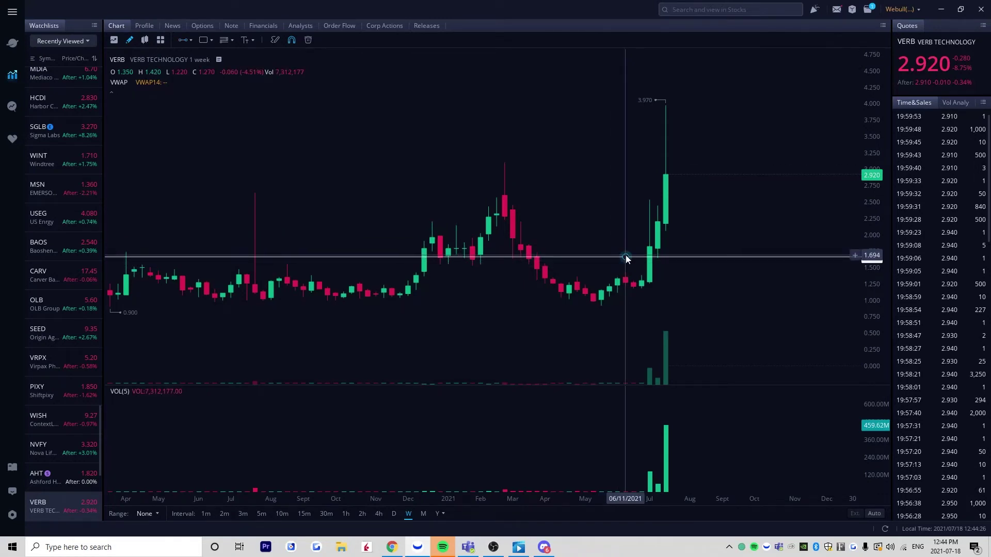
left_click_drag(626, 255, 626, 274)
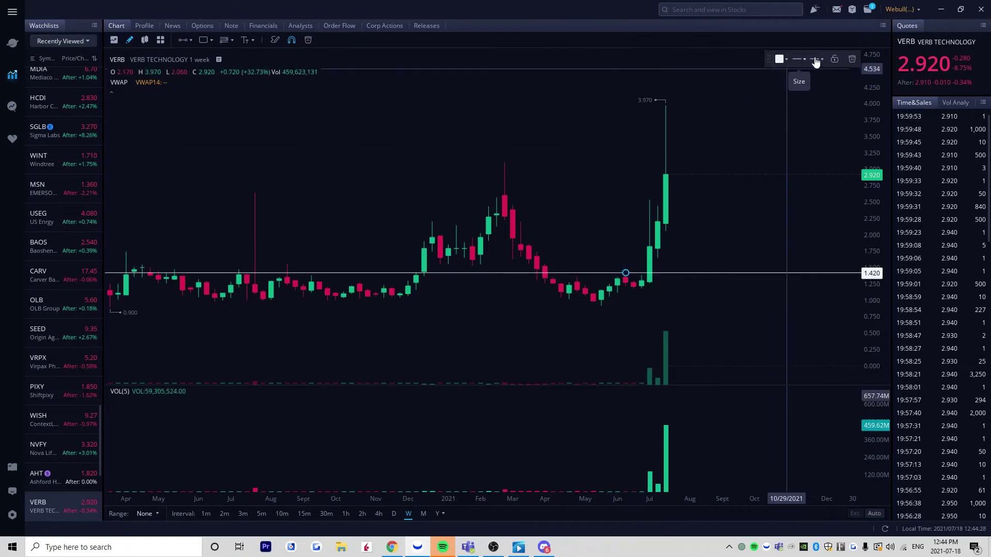
left_click_drag(662, 229, 693, 196)
left_click_drag(876, 209, 876, 171)
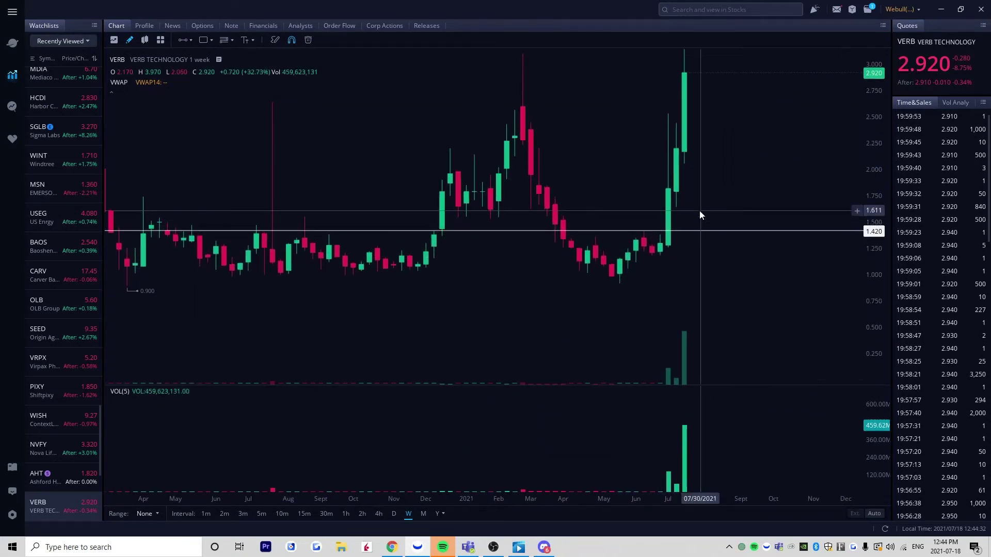
left_click_drag(699, 209, 699, 247)
left_click_drag(549, 188, 755, 210)
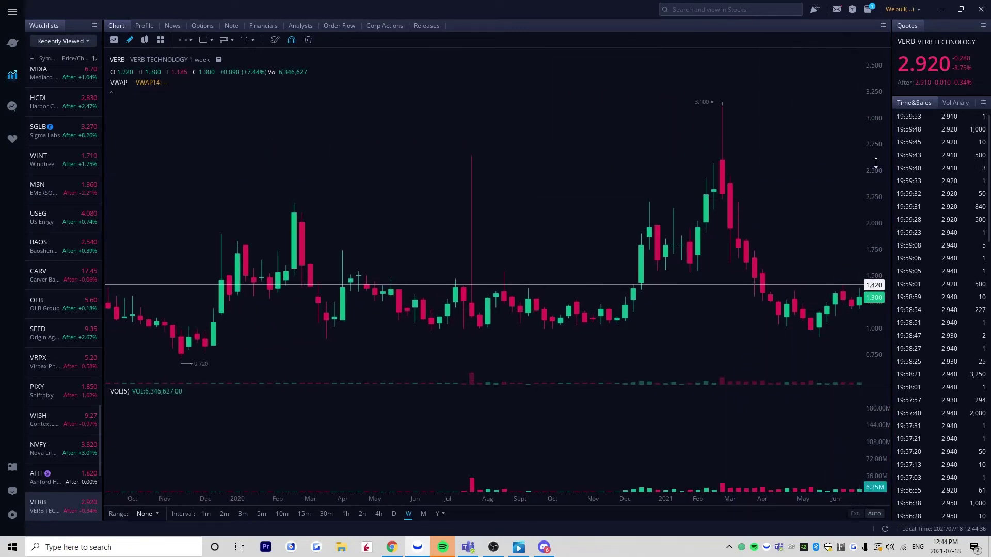
left_click(738, 203)
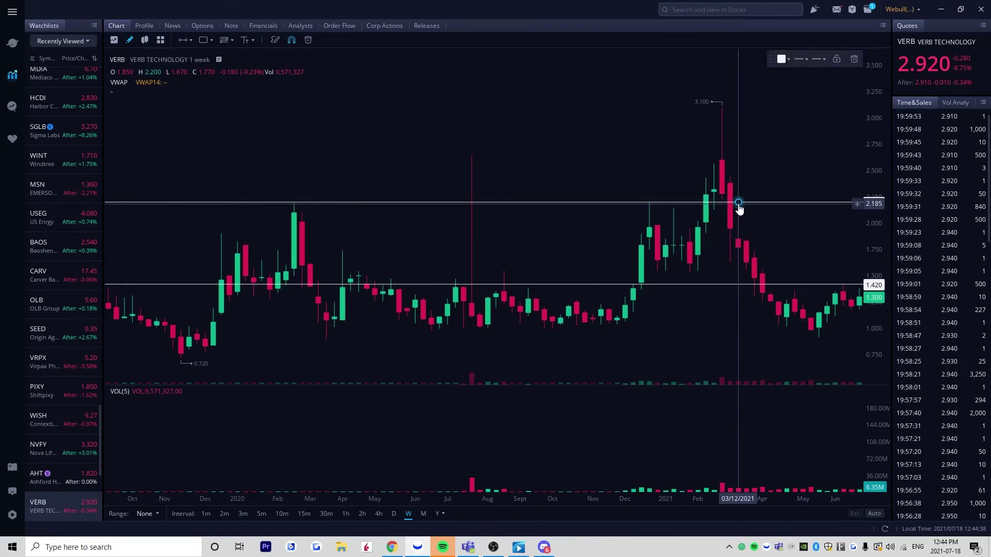
left_click(835, 60)
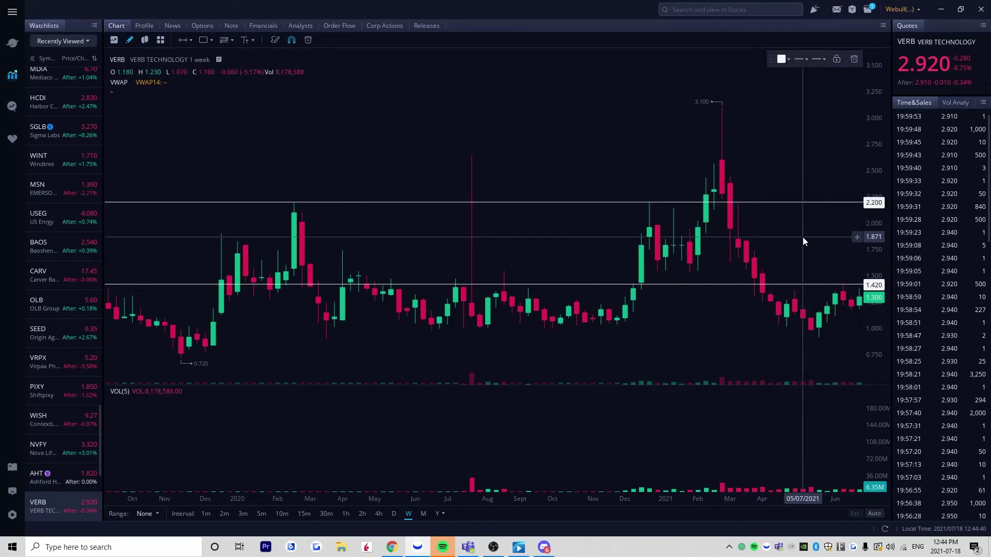
Add a horizontal line at 1.850 on the mid-March 2021 candle's high and lock it
left_click(803, 237)
left_click(746, 242)
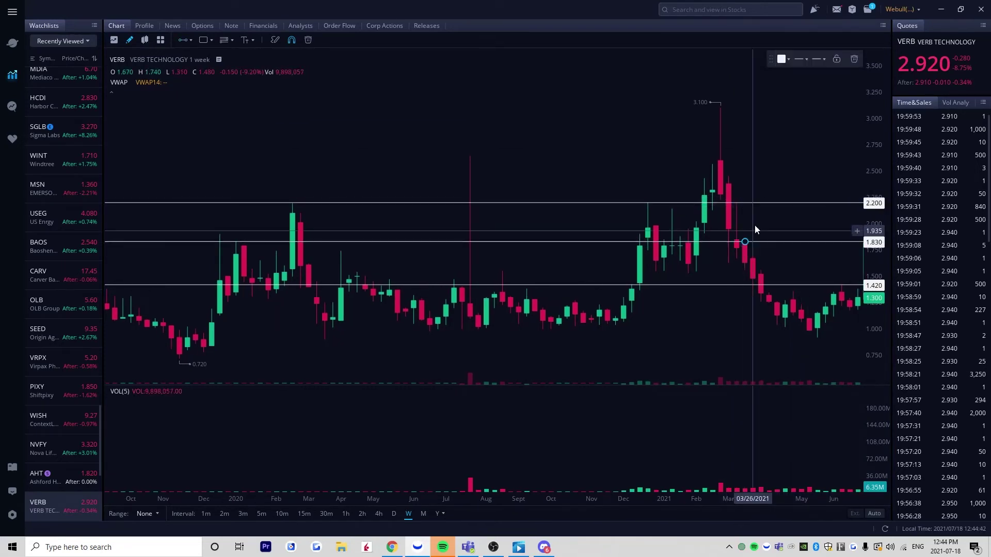
left_click_drag(748, 243, 745, 237)
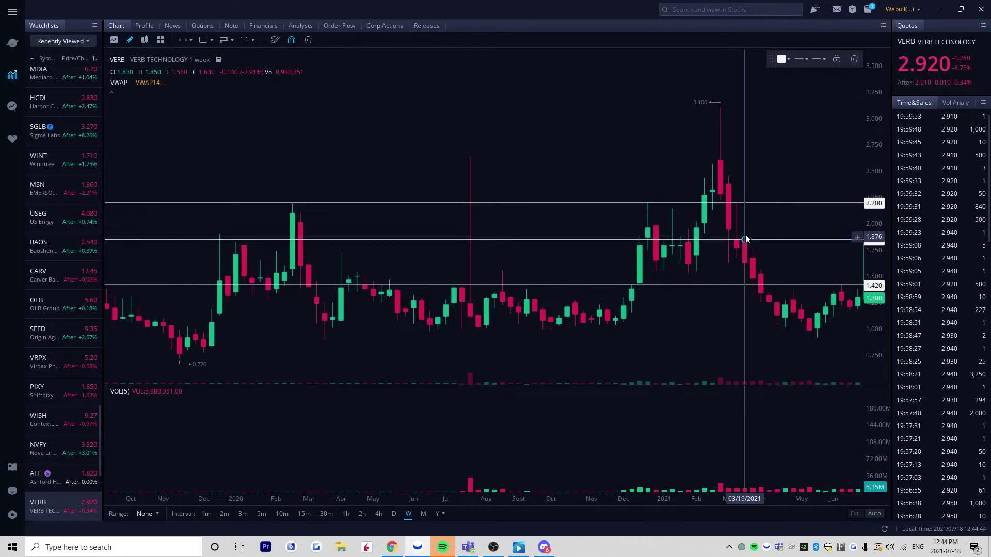
left_click(836, 59)
Add horizontal lines at 2.450 and at the early-2021 peak high of 3.100
left_click_drag(765, 182, 788, 186)
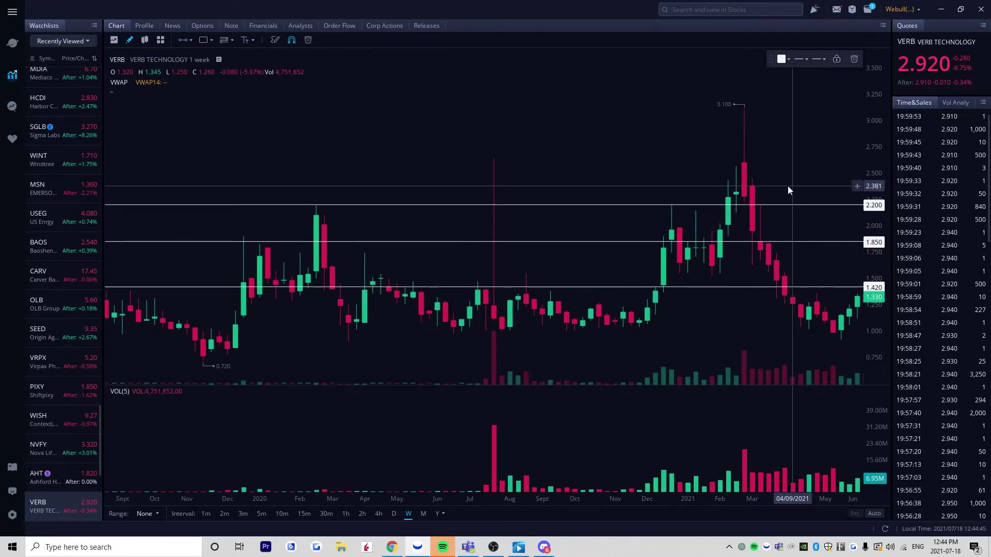
left_click(751, 178)
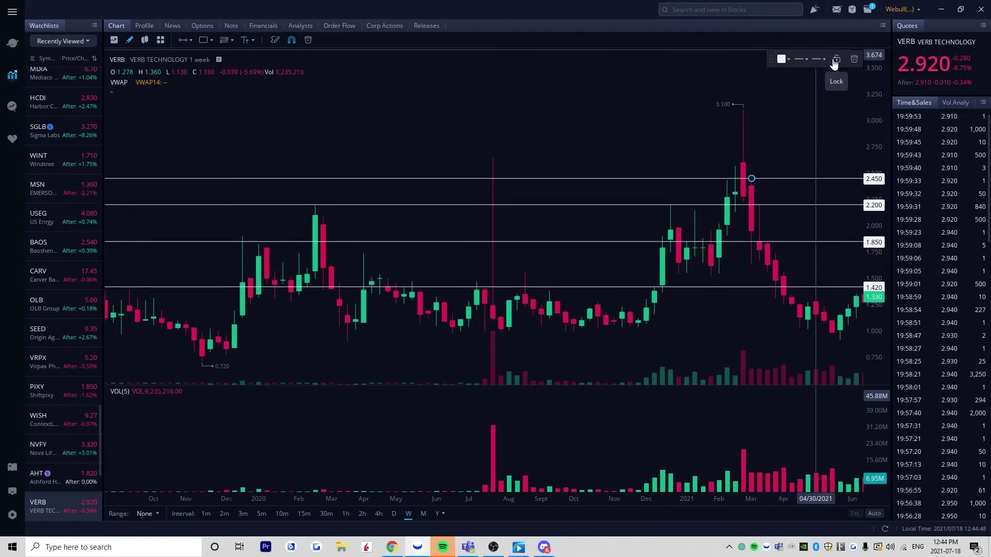
left_click(749, 116)
left_click(744, 102)
left_click(744, 105)
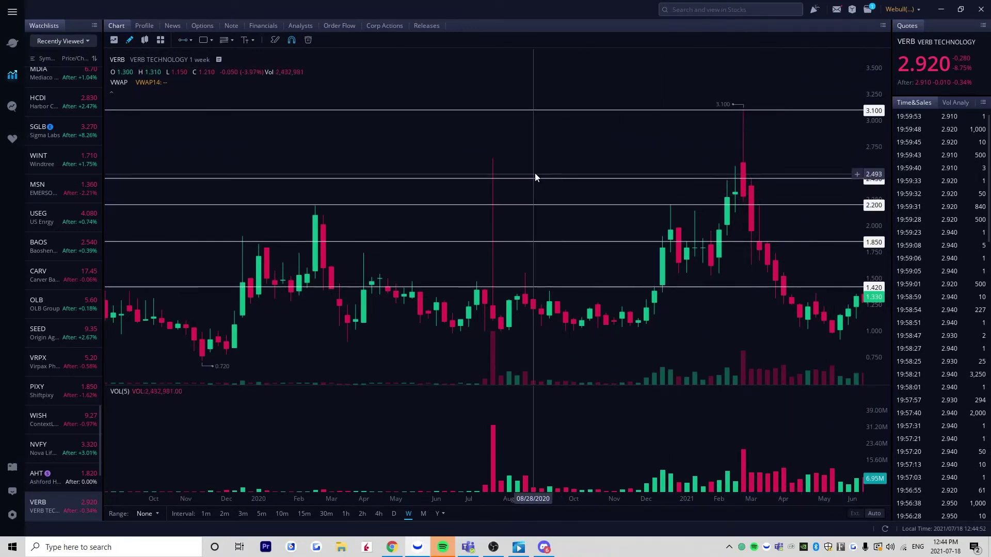
Add a horizontal line at 2.750 on the mid-2019 spike high and compare the levels with older weekly candles
scroll(509, 156, "down", 5)
left_click_drag(591, 224, 682, 229)
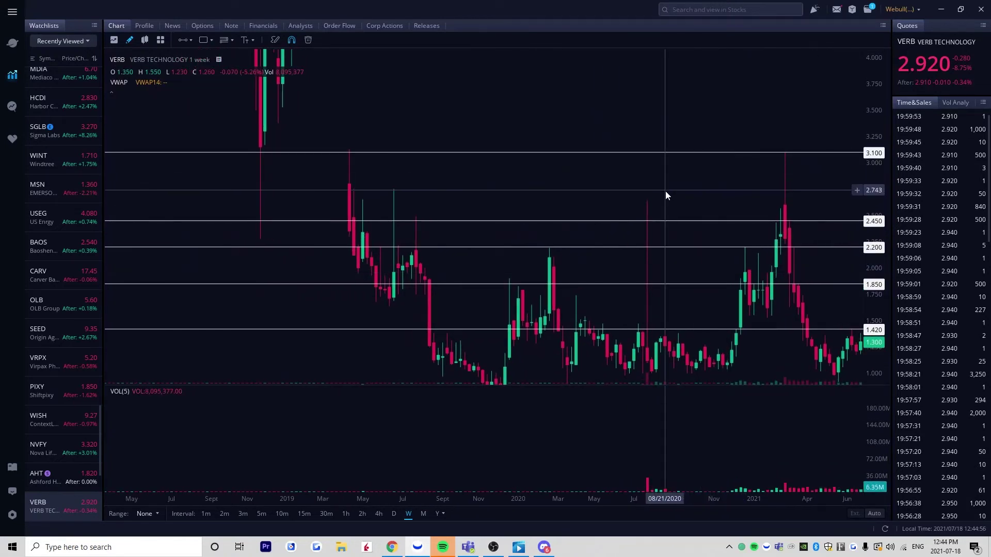
left_click(394, 191)
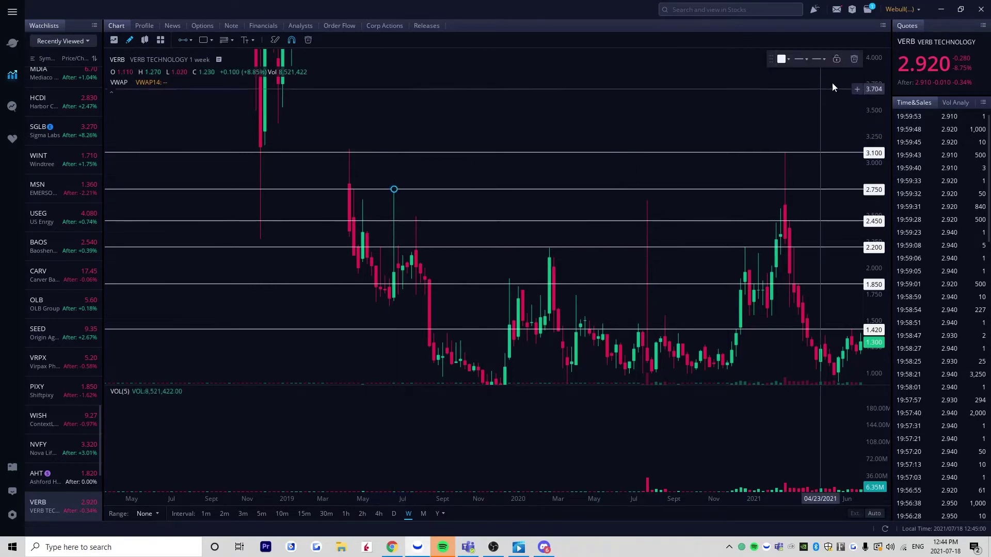
scroll(570, 183, "down", 3)
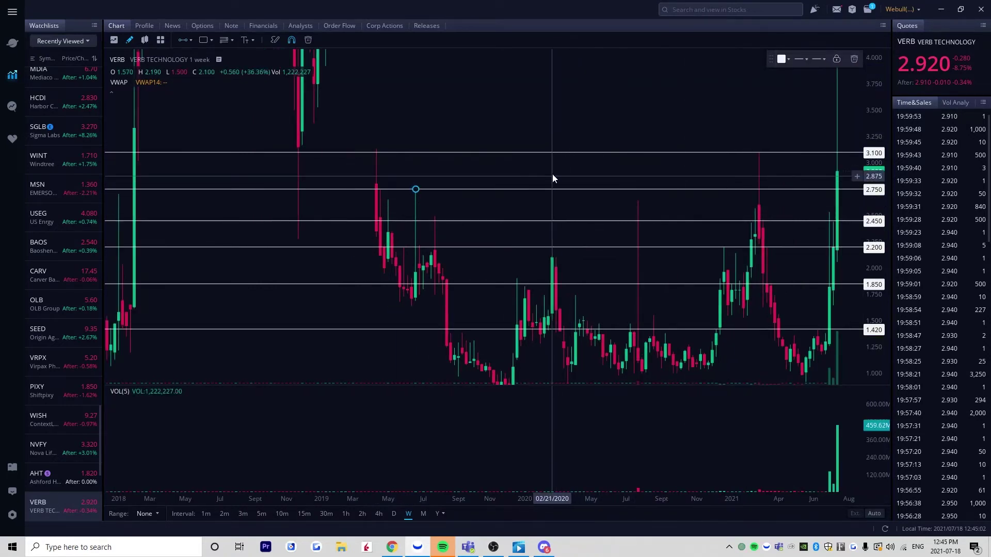
left_click(521, 239)
scroll(330, 263, "down", 2)
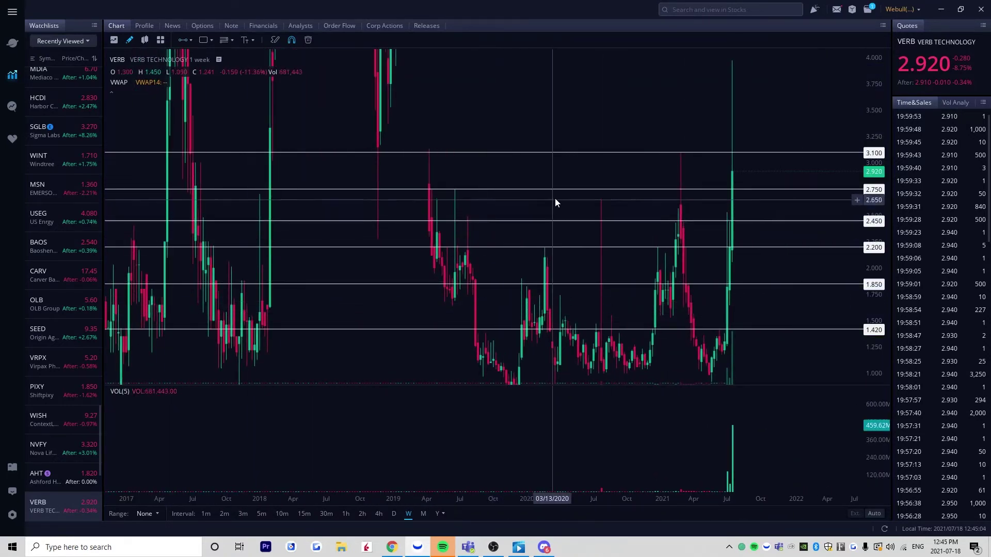
scroll(556, 198, "up", 4)
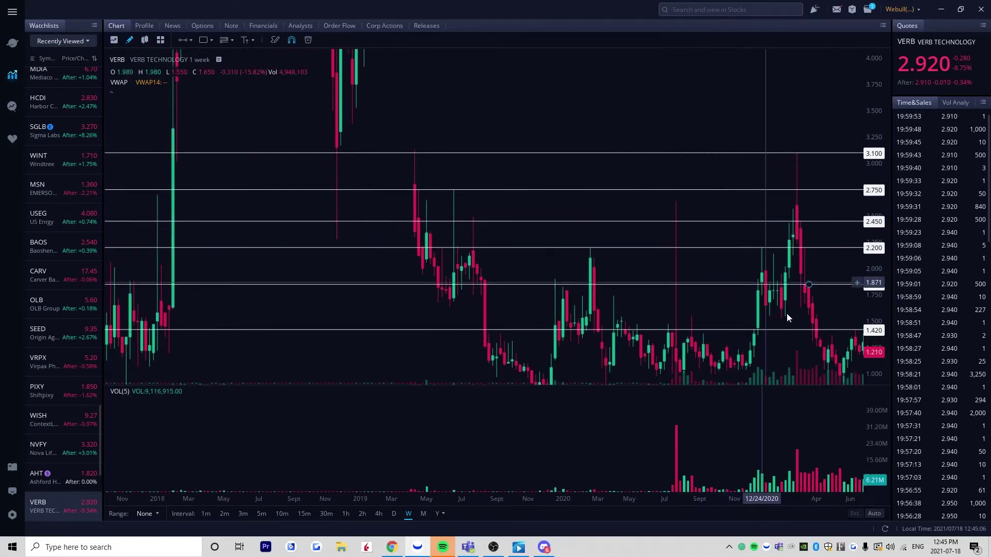
scroll(800, 330, "up", 3)
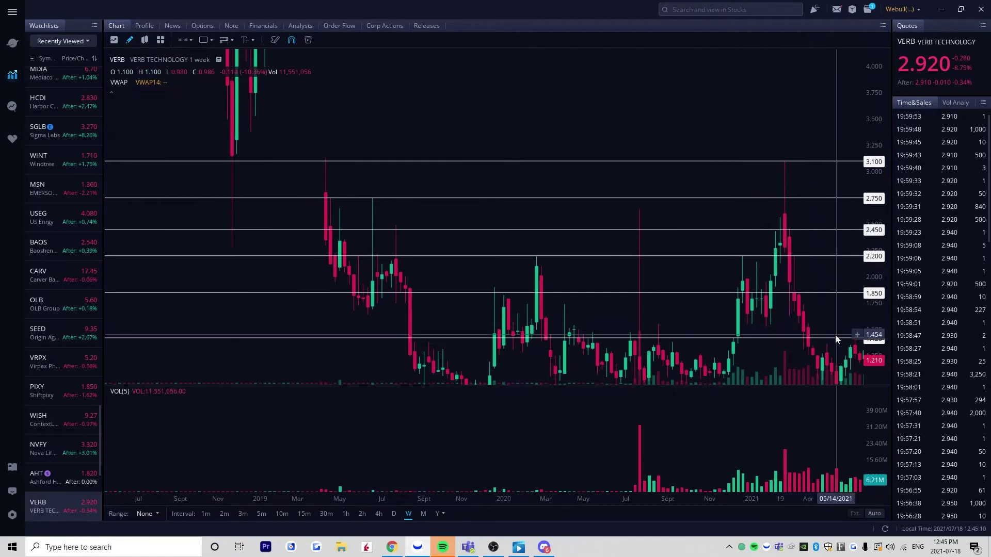
Switch VERB to the 5-minute interval and examine how the 8–16 July sessions react to the drawn horizontal levels
left_click(263, 513)
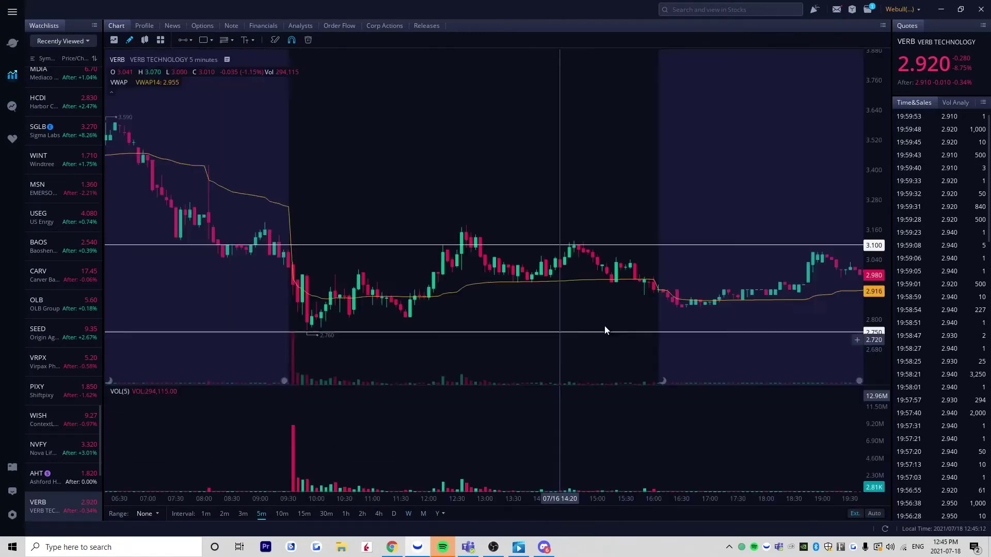
scroll(605, 327, "down", 5)
left_click_drag(401, 309, 779, 290)
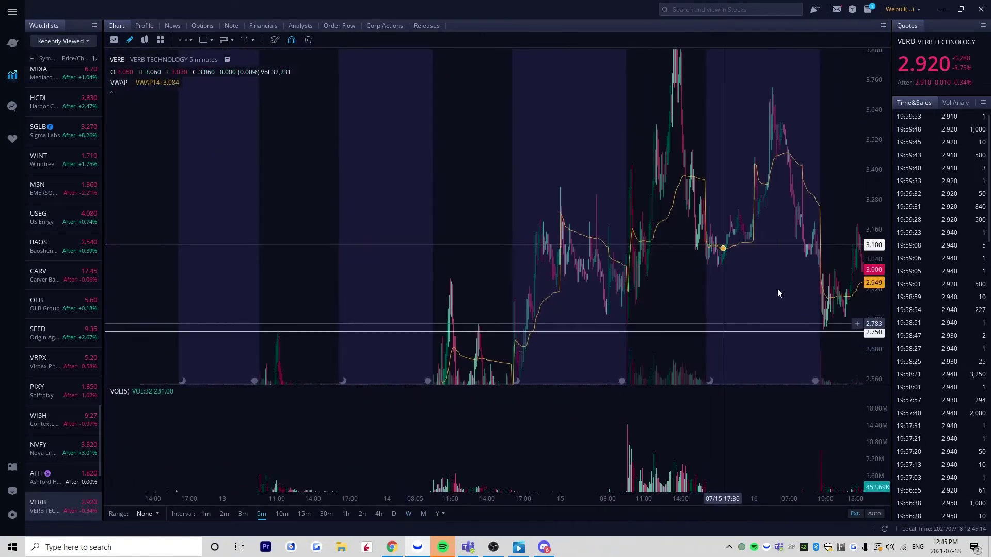
left_click_drag(862, 143, 862, 166)
scroll(645, 273, "down", 1)
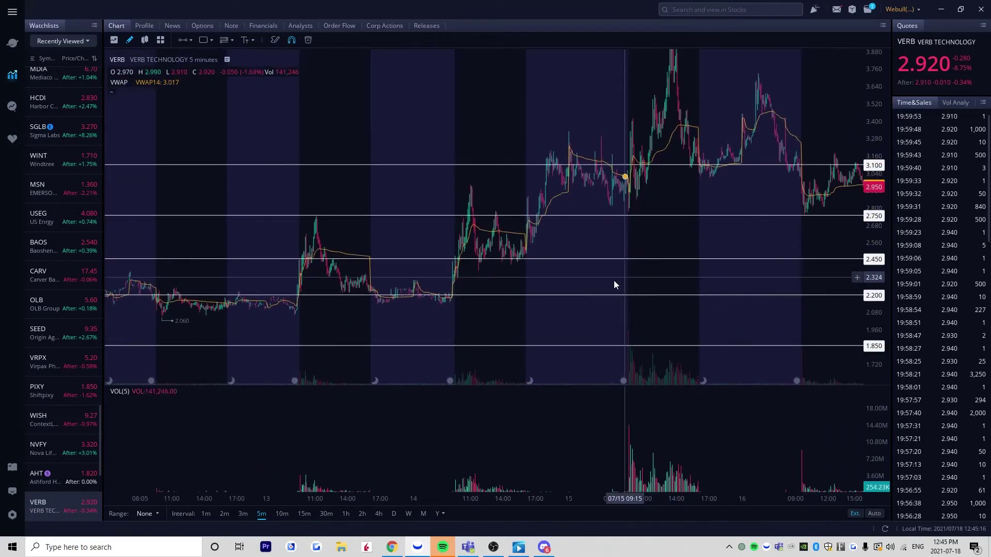
left_click_drag(512, 275, 725, 266)
left_click_drag(461, 294, 656, 211)
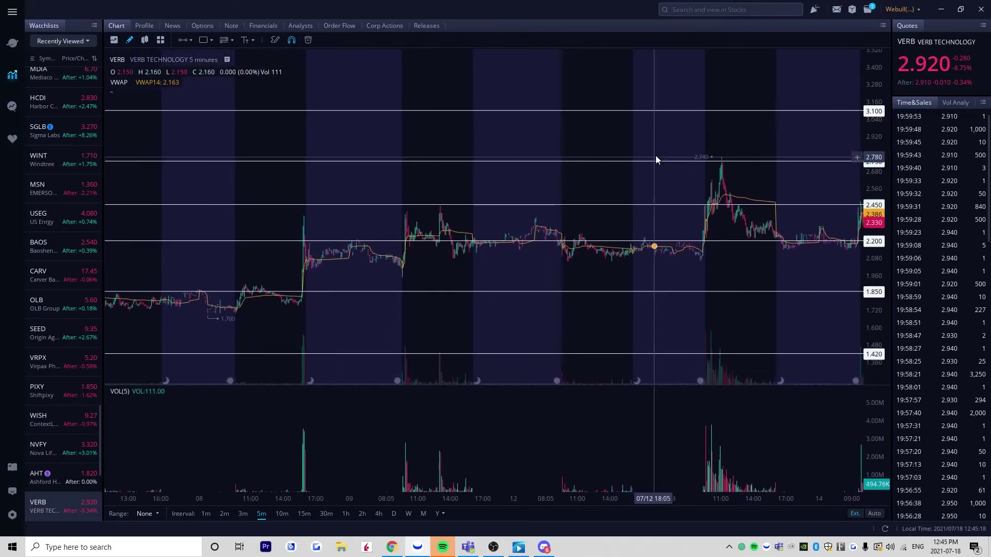
left_click_drag(341, 318, 262, 318)
left_click_drag(712, 265, 511, 289)
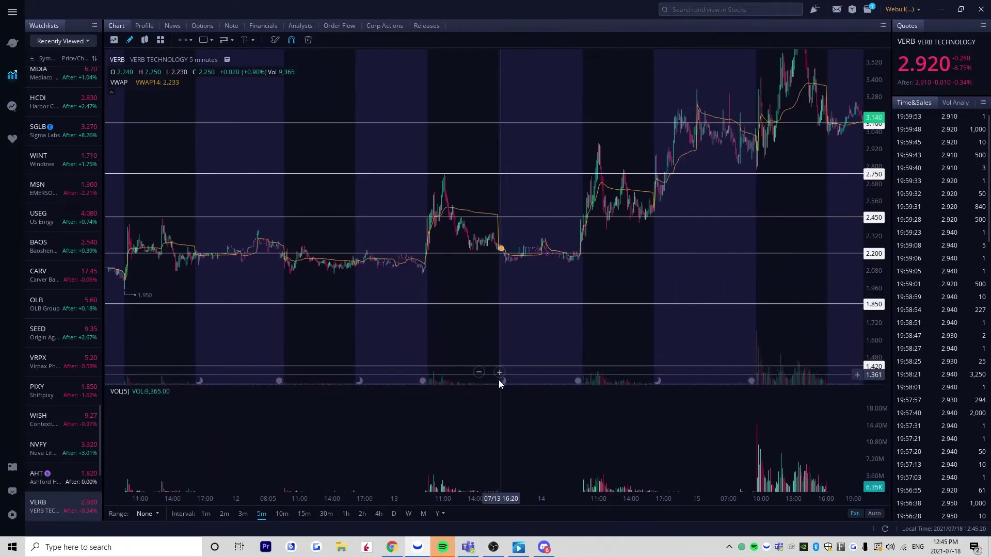
left_click_drag(627, 270, 509, 341)
mouse_move(726, 209)
left_mouse_down()
mouse_move(598, 225)
mouse_move(531, 323)
mouse_move(692, 259)
mouse_move(738, 190)
mouse_move(701, 168)
mouse_move(682, 232)
mouse_move(525, 311)
mouse_move(649, 199)
left_mouse_up()
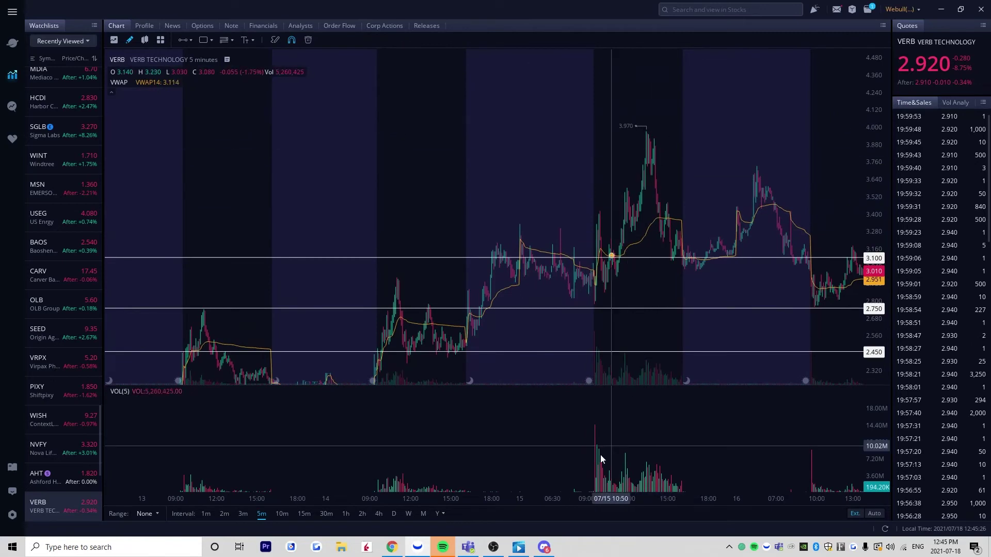
Return VERB to the weekly interval and add a horizontal line at 3.920 on the early-2019 candle low
left_click(408, 514)
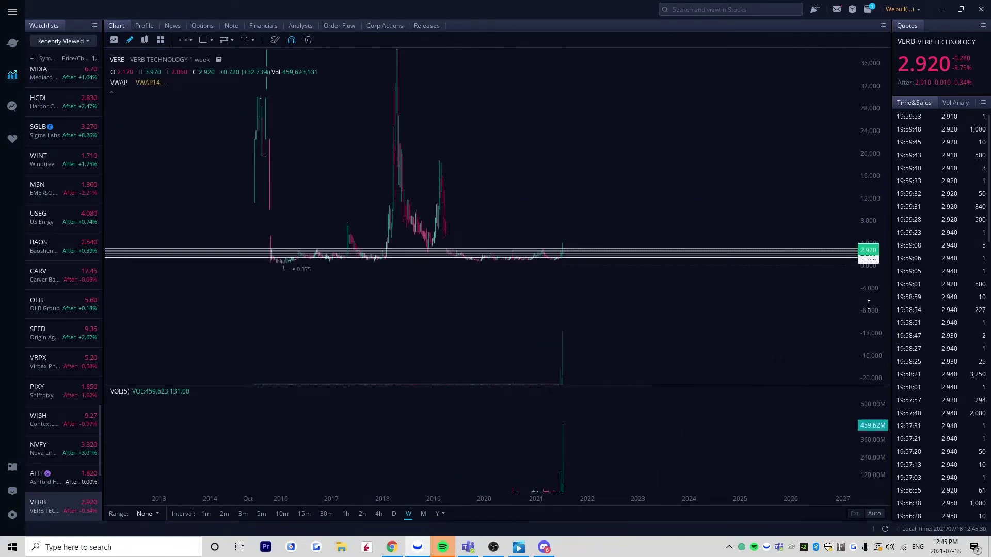
left_click_drag(869, 305, 876, 503)
left_click_drag(702, 230, 717, 181)
left_click_drag(877, 243, 877, 351)
left_click_drag(707, 191, 764, 156)
left_click_drag(877, 192, 821, 267)
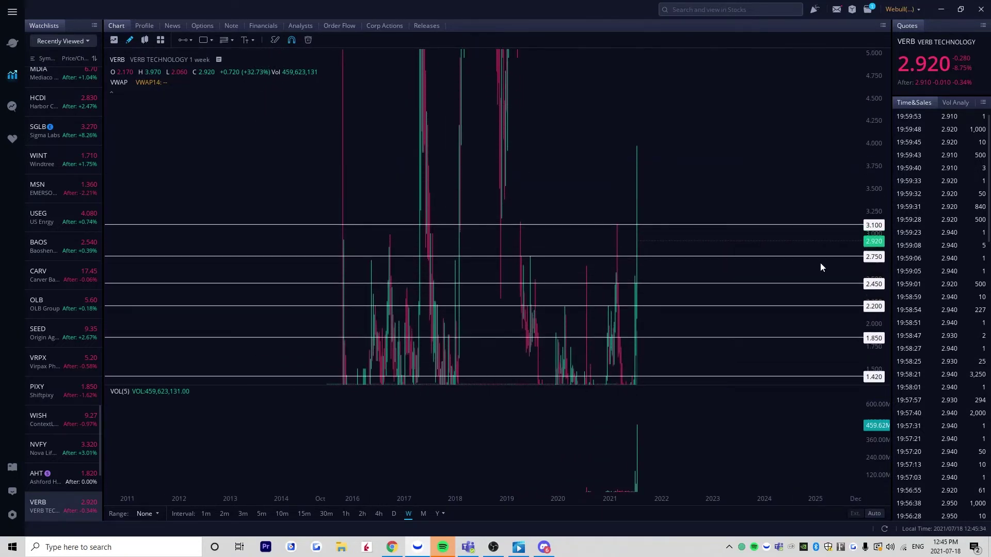
scroll(610, 194, "up", 8)
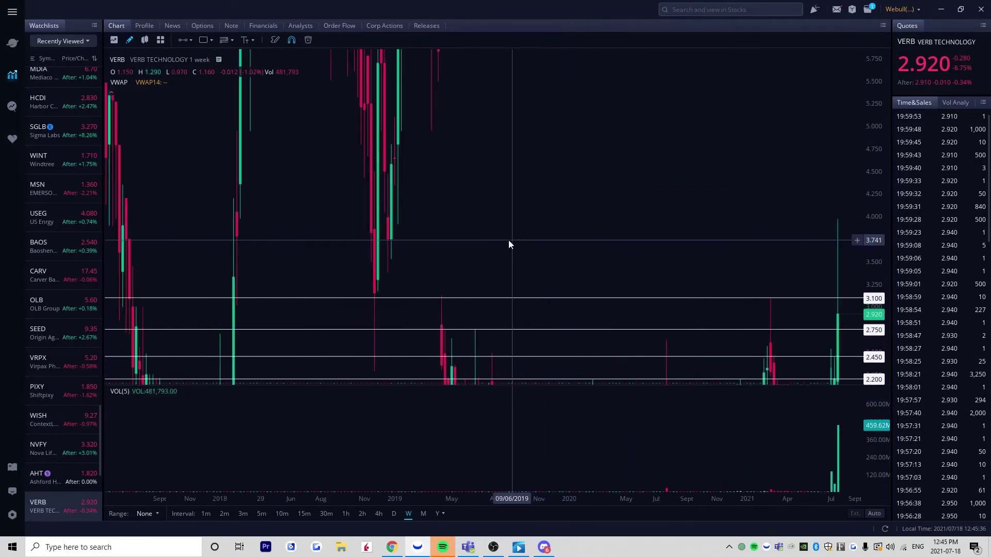
left_click_drag(400, 225, 537, 236)
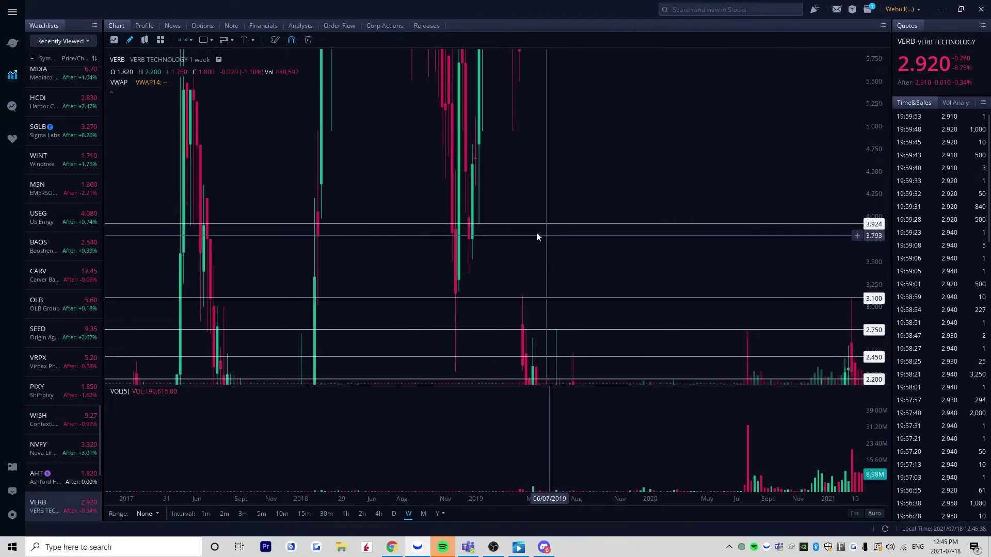
left_click(480, 224)
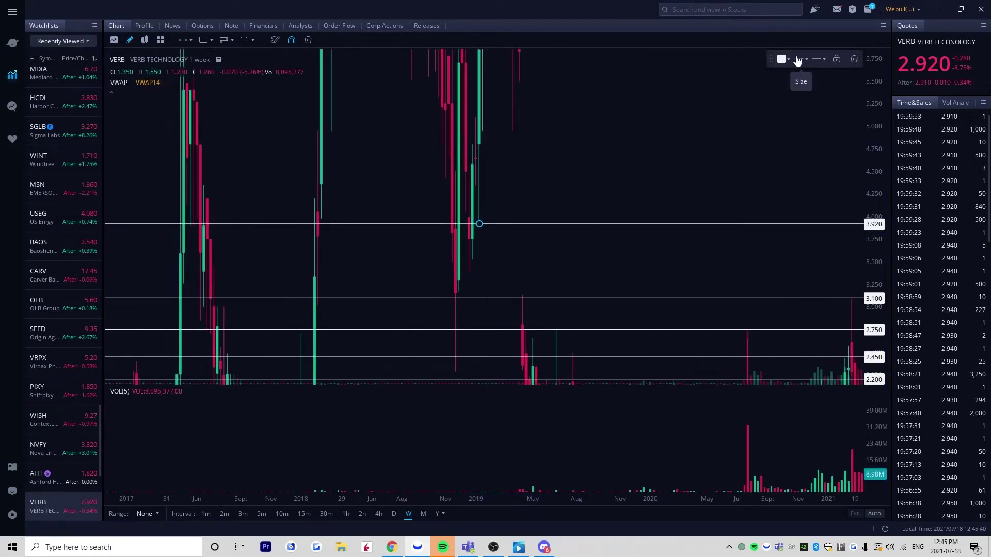
left_click_drag(727, 126, 491, 150)
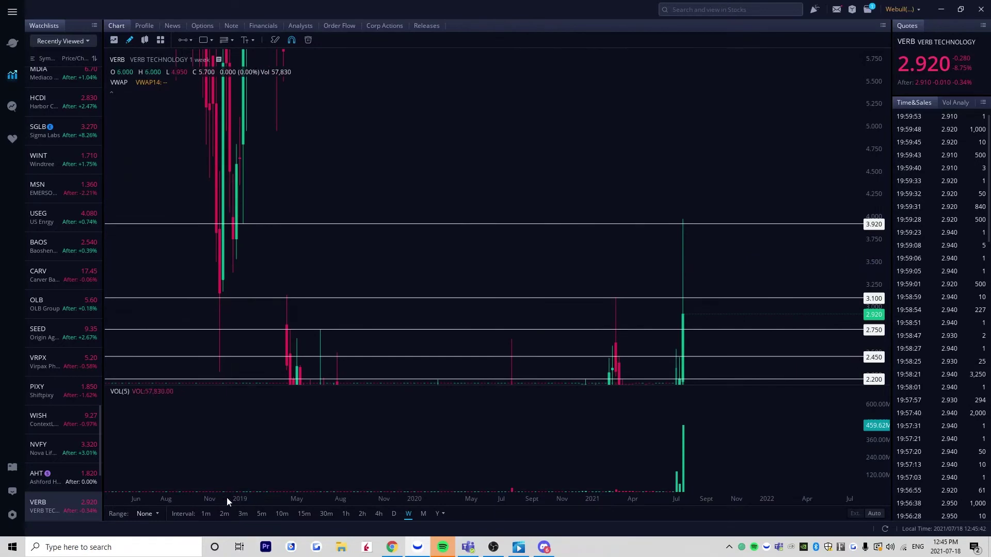
Switch VERB back to 5 minutes and examine the 14–16 July swings against the 3.920, 3.100 and 2.750 lines
left_click(264, 514)
scroll(537, 311, "down", 4)
left_click_drag(348, 299, 684, 305)
left_click_drag(876, 294, 876, 160)
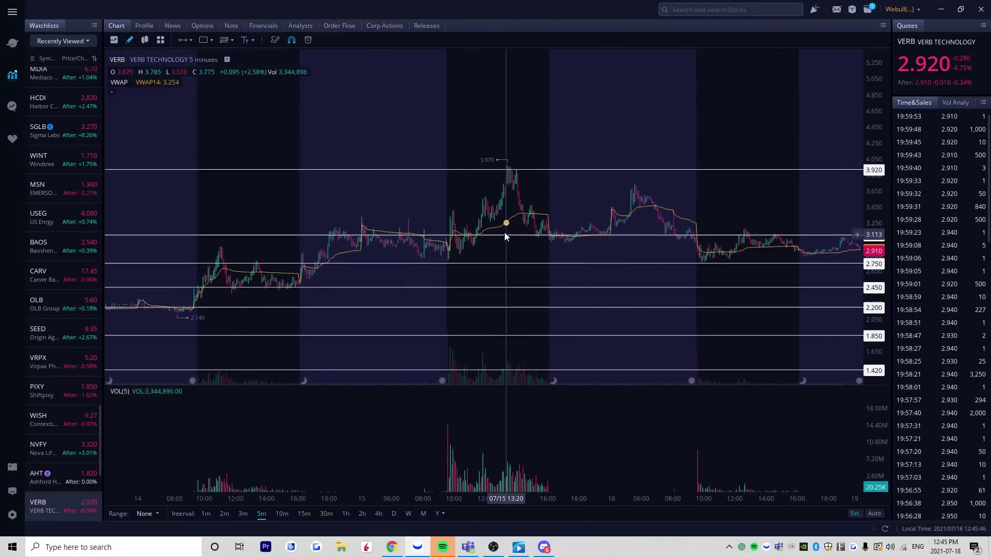
left_click_drag(535, 250, 585, 236)
scroll(523, 248, "up", 2)
left_click_drag(568, 183, 325, 180)
scroll(568, 247, "down", 3)
left_click_drag(405, 221, 461, 214)
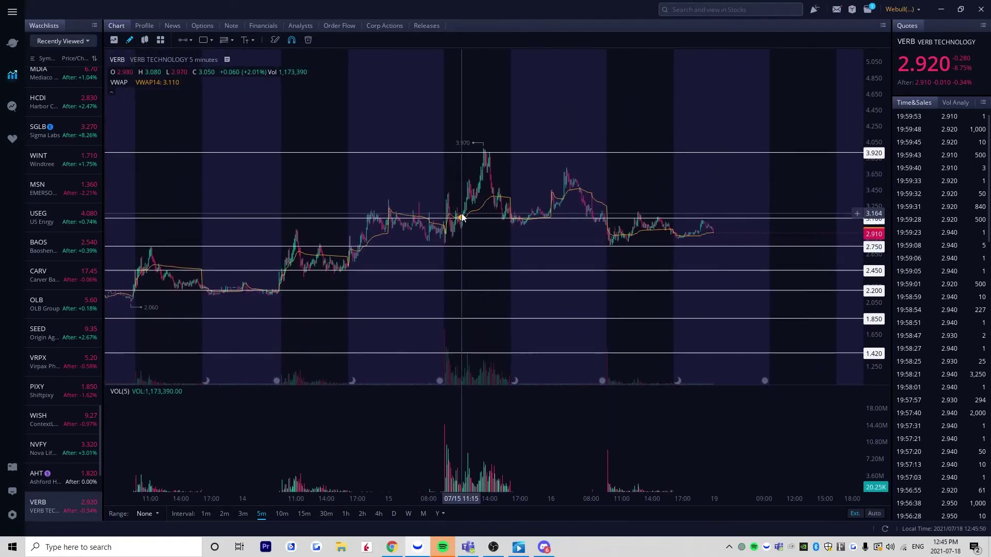
Switch VERB through the daily to the 2-hour interval and examine the late-June to mid-July rally against the horizontal levels
left_click_drag(475, 266, 647, 183)
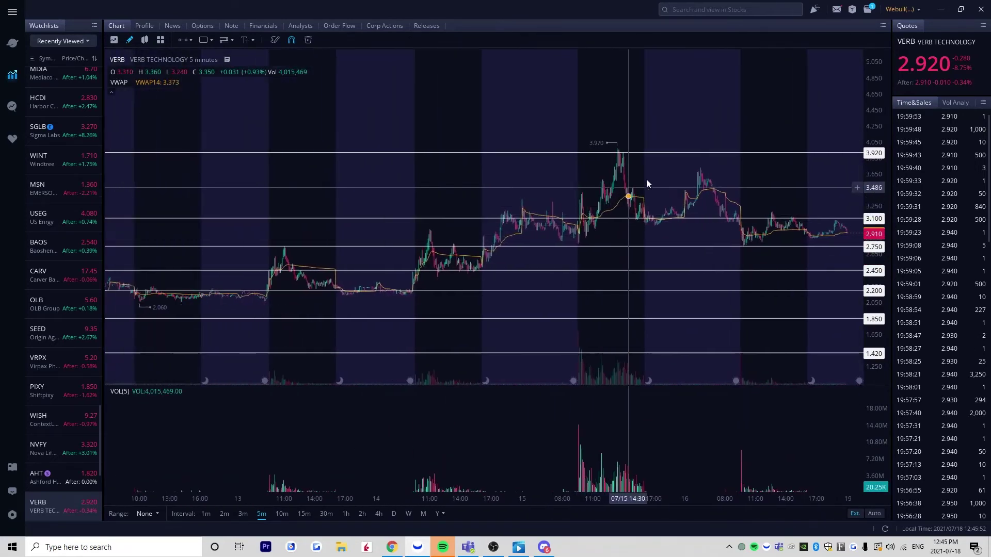
left_click(394, 513)
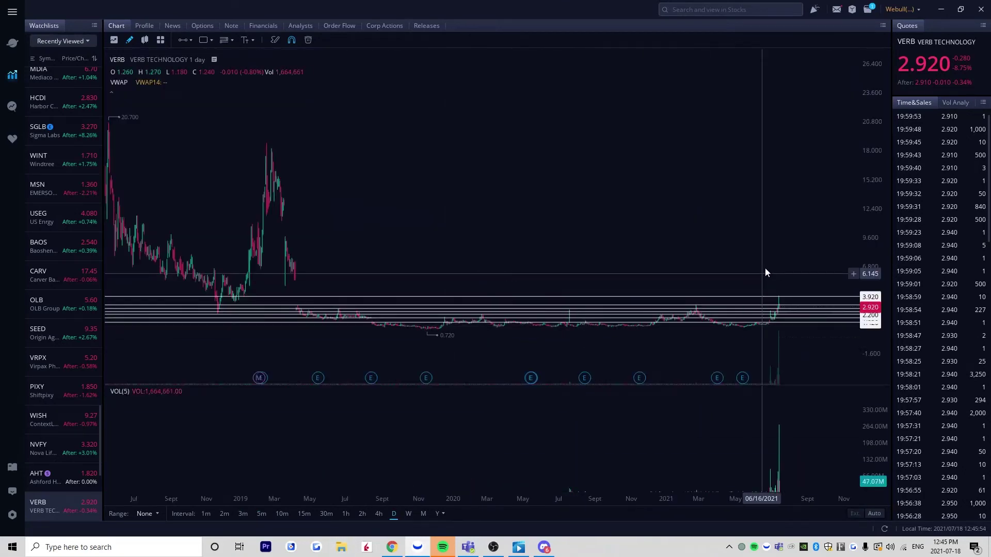
left_click(367, 515)
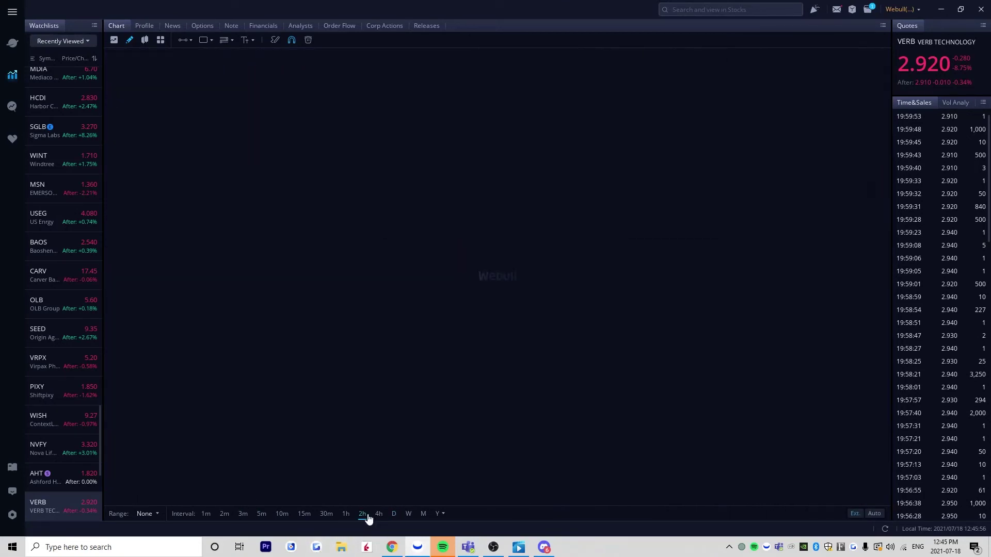
left_click_drag(531, 311, 386, 322)
scroll(547, 330, "up", 5)
left_click_drag(655, 323, 487, 346)
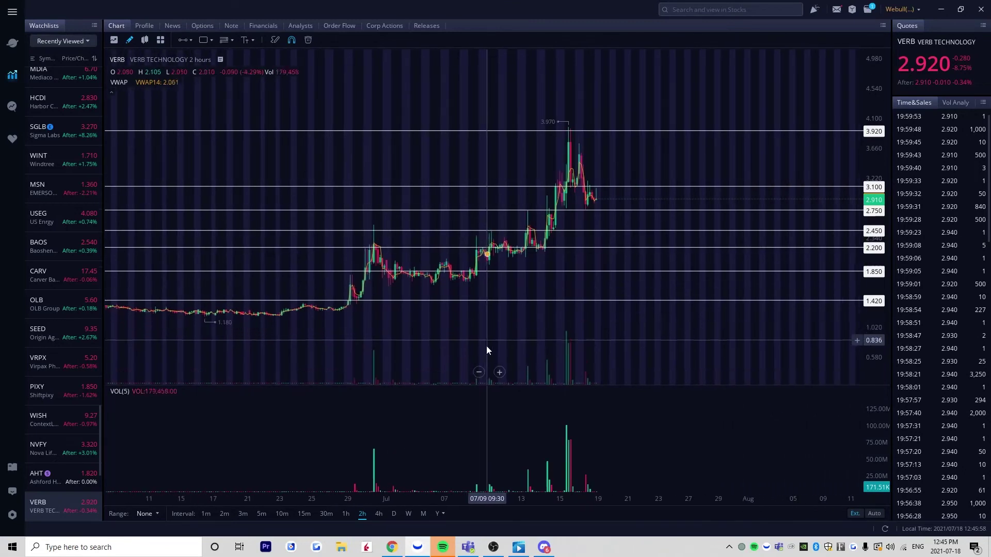
scroll(540, 349, "up", 3)
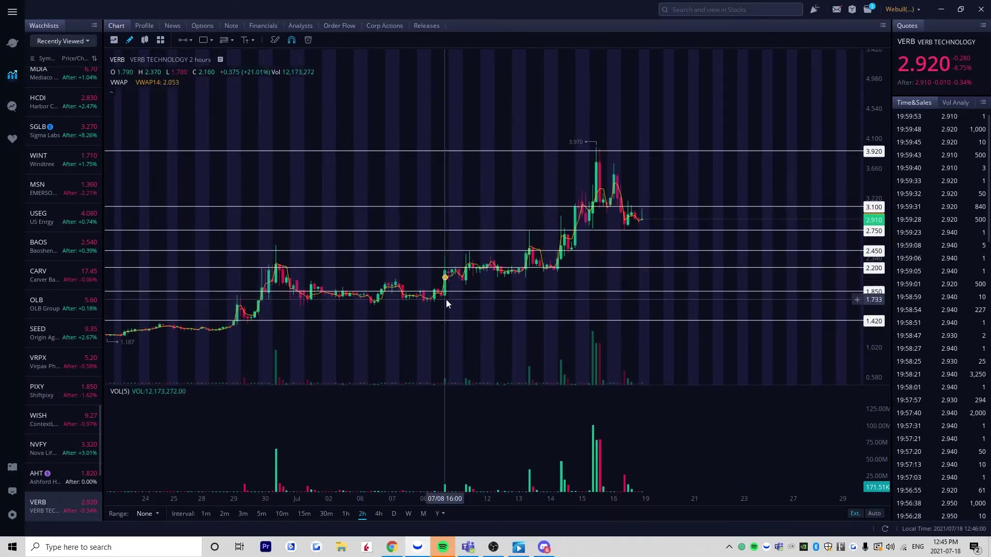
Return VERB to the 5-minute interval and examine the 14–16 July sessions against the 3.920, 3.100 and 2.750 lines
left_click(261, 514)
left_click_drag(376, 255, 676, 264)
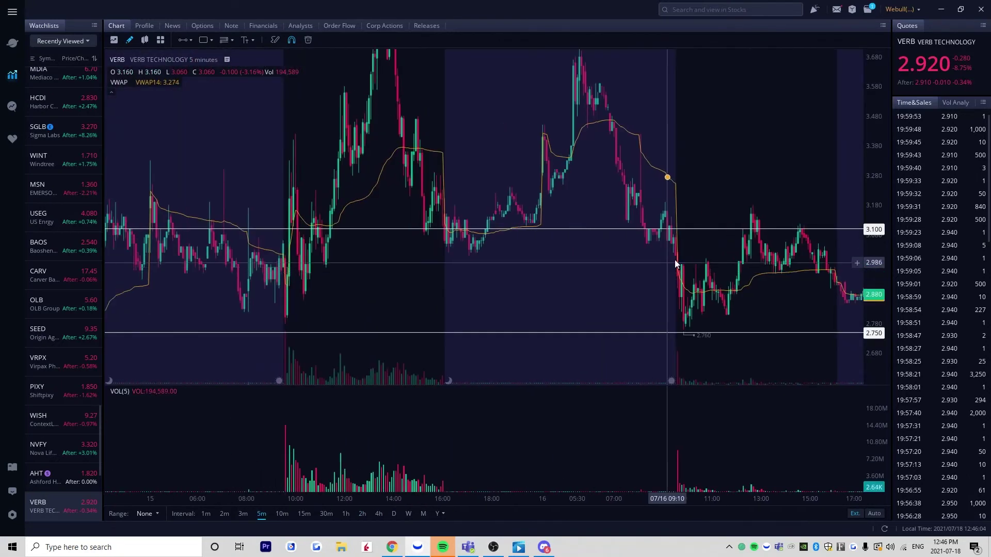
scroll(584, 269, "down", 2)
left_click_drag(405, 273, 522, 360)
left_click_drag(555, 202, 622, 158)
left_click_drag(874, 258, 874, 168)
left_click_drag(710, 208, 710, 269)
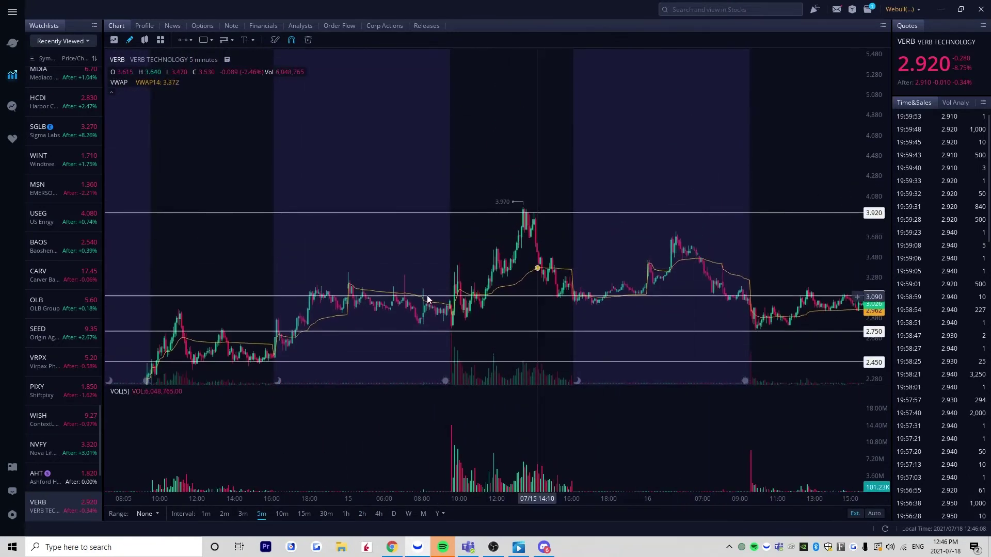
scroll(427, 296, "up", 2)
left_click_drag(680, 239, 660, 240)
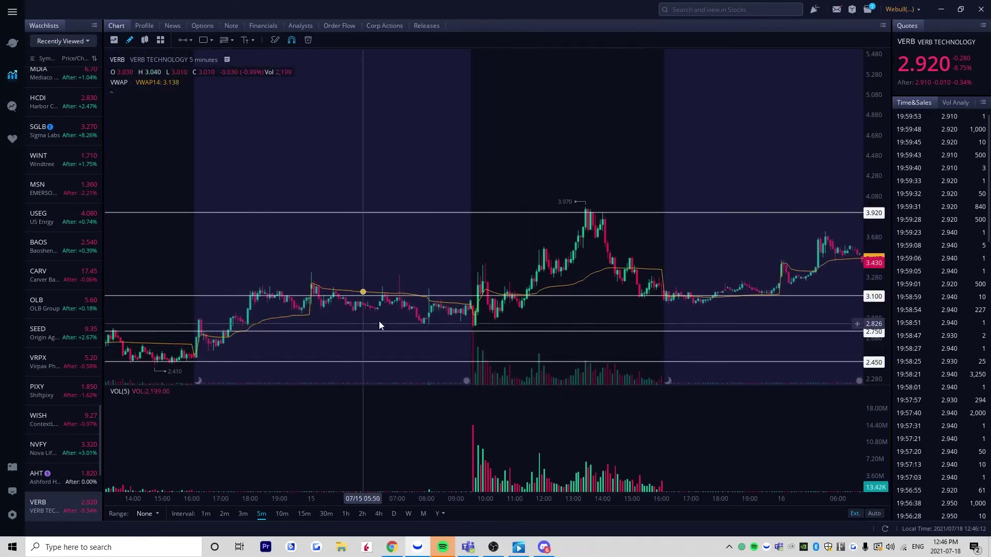
Examine VERB's 15 July opening spike, pullback and mid-morning consolidation around VWAP and the 3.100 line
left_click_drag(379, 321, 343, 331)
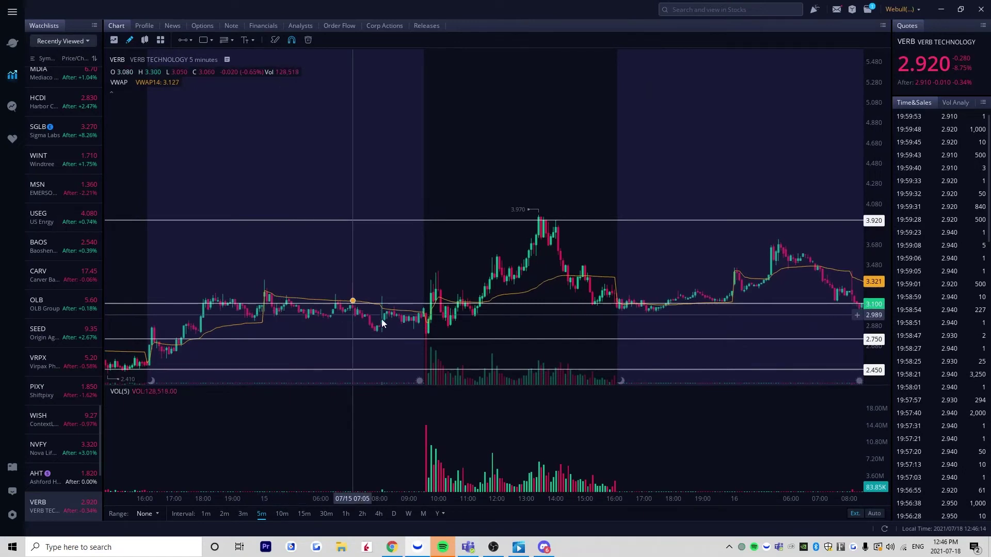
scroll(408, 322, "up", 2)
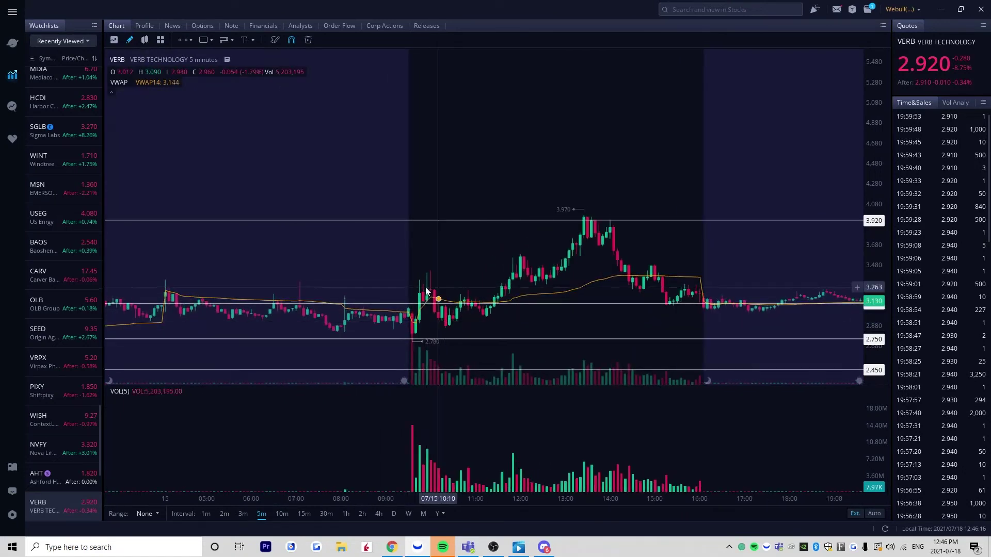
left_click_drag(453, 319, 454, 307)
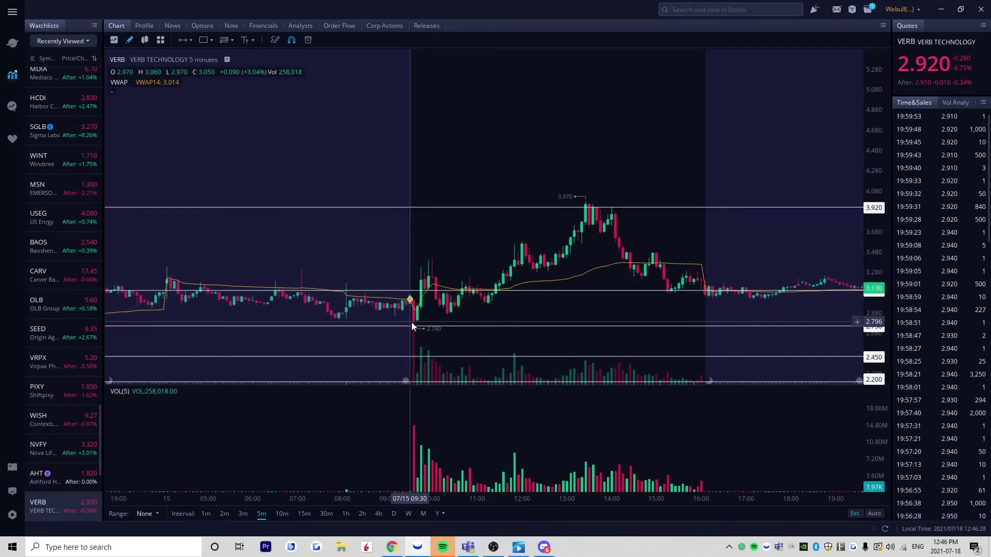
left_click_drag(411, 322, 529, 297)
scroll(522, 303, "down", 3)
scroll(505, 307, "up", 4)
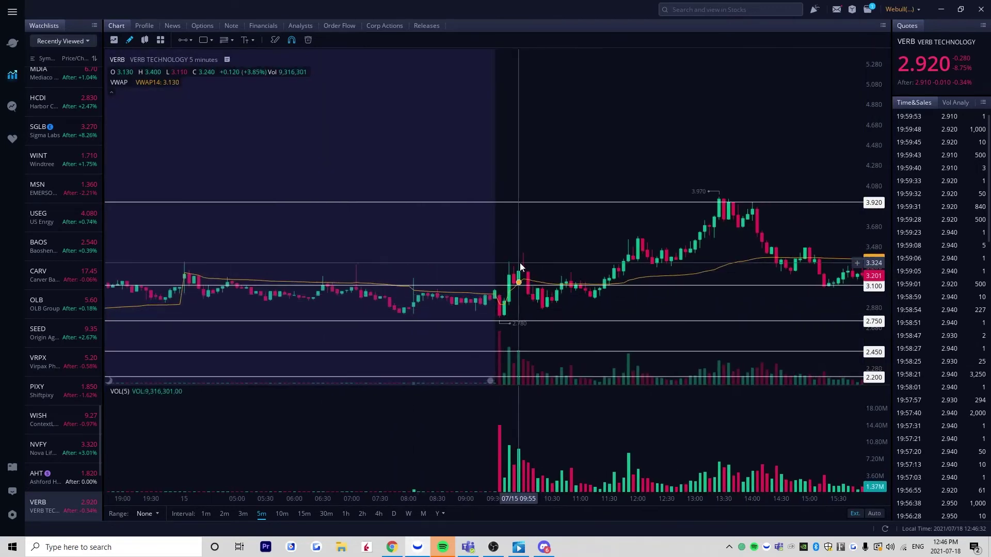
scroll(515, 289, "up", 3)
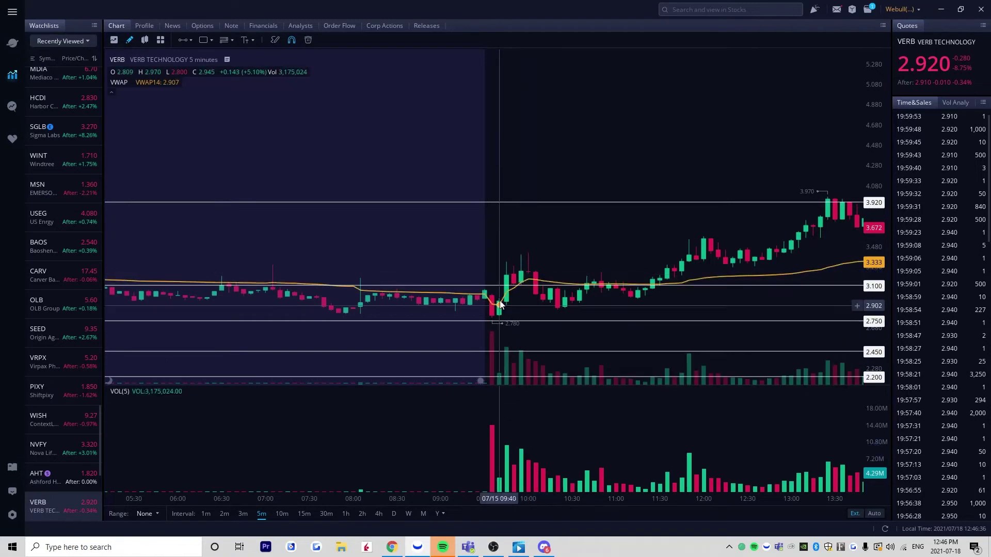
mouse_move(515, 277)
left_mouse_down()
mouse_move(515, 267)
mouse_move(497, 272)
mouse_move(521, 273)
mouse_move(520, 285)
left_mouse_up()
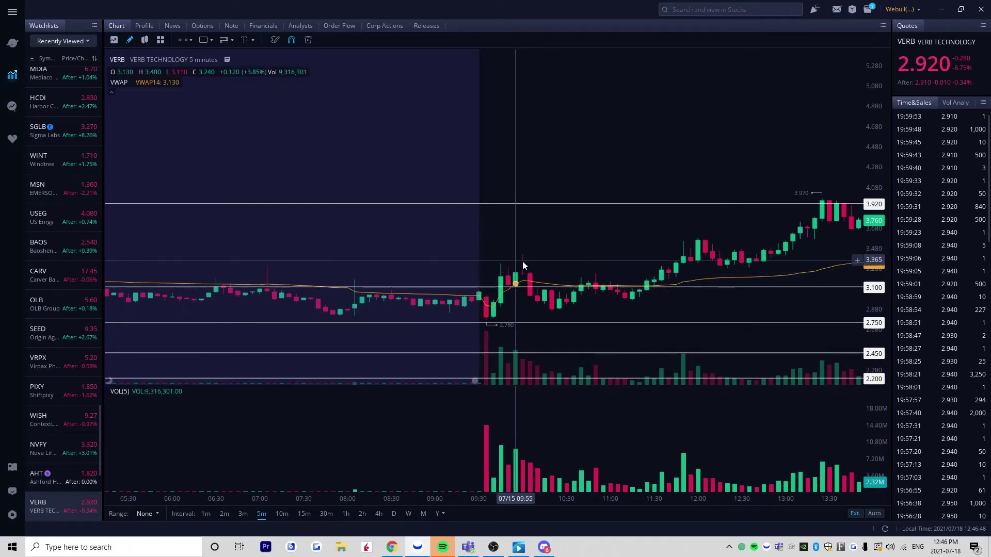
left_click_drag(559, 303, 563, 299)
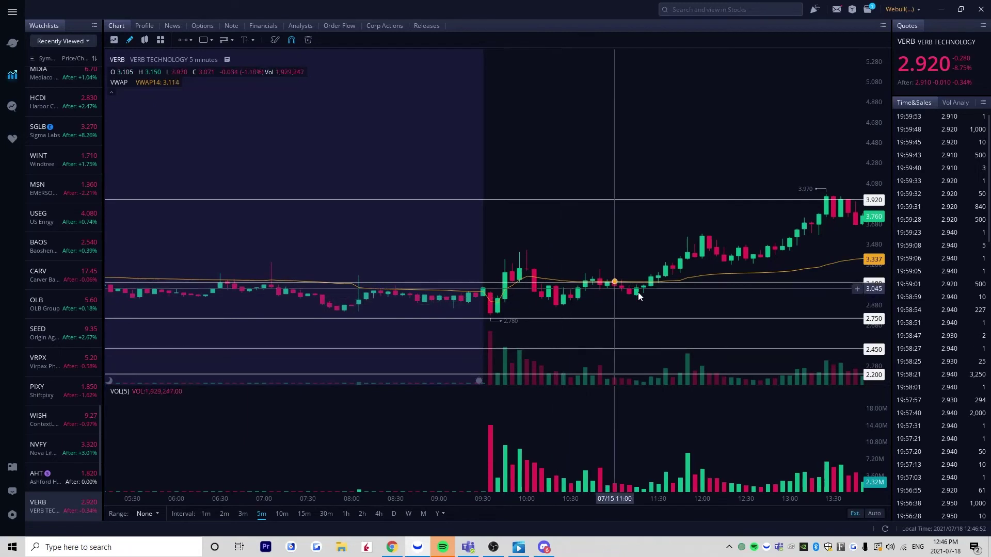
left_click_drag(683, 314, 589, 318)
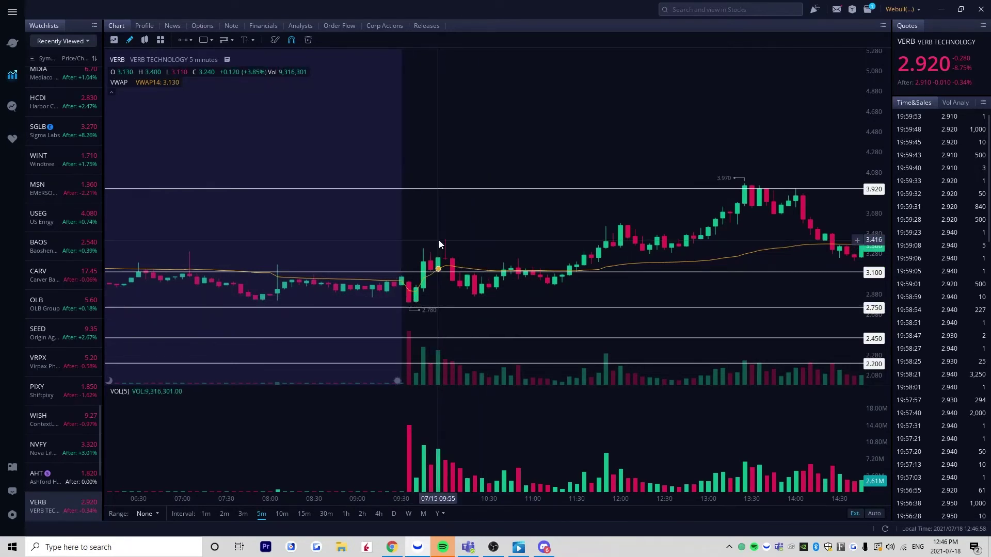
Add the text label "a" above the 15 July morning spike high
left_click(435, 222)
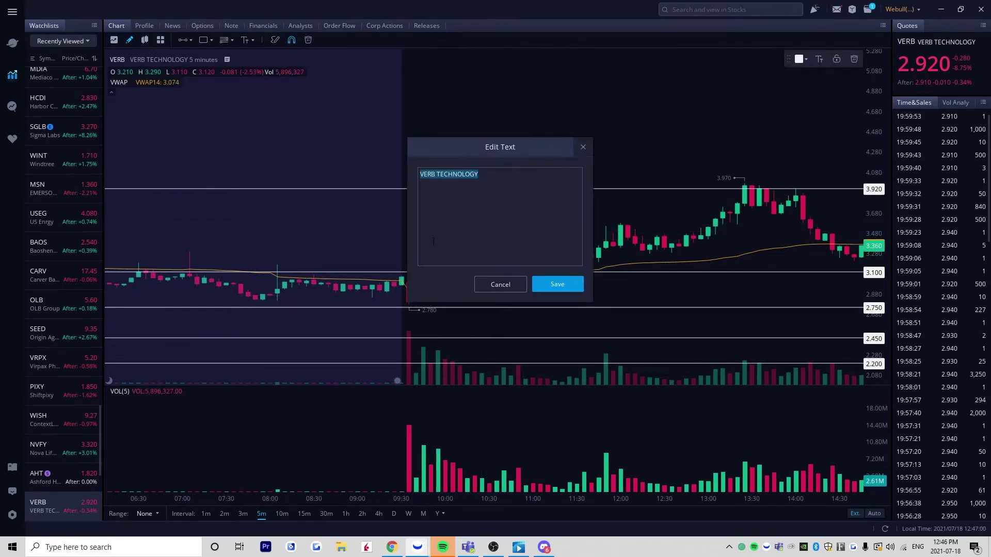
type("a")
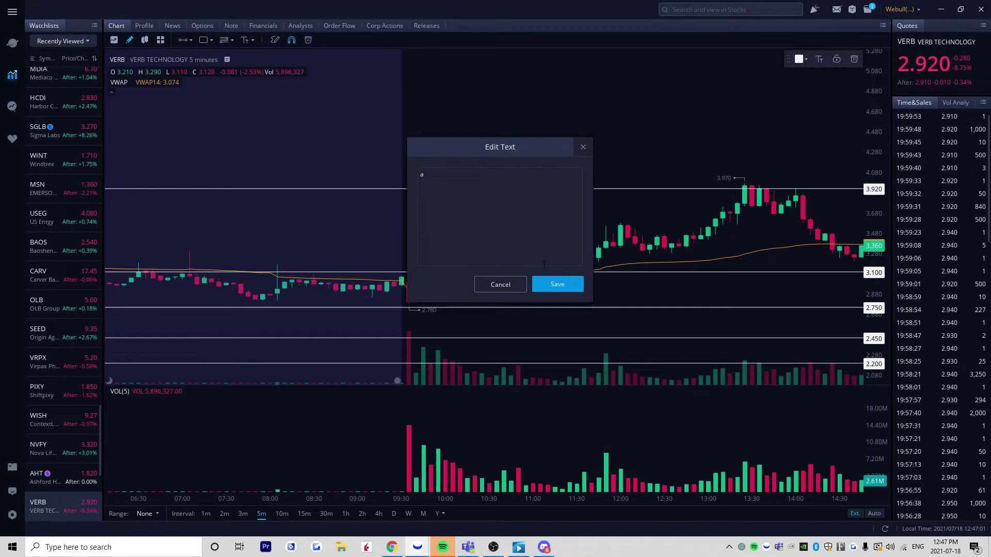
left_click(563, 284)
Draw a short line pointing up at the 15 July pullback low near 10:15 and give it an arrow end
left_click(474, 297)
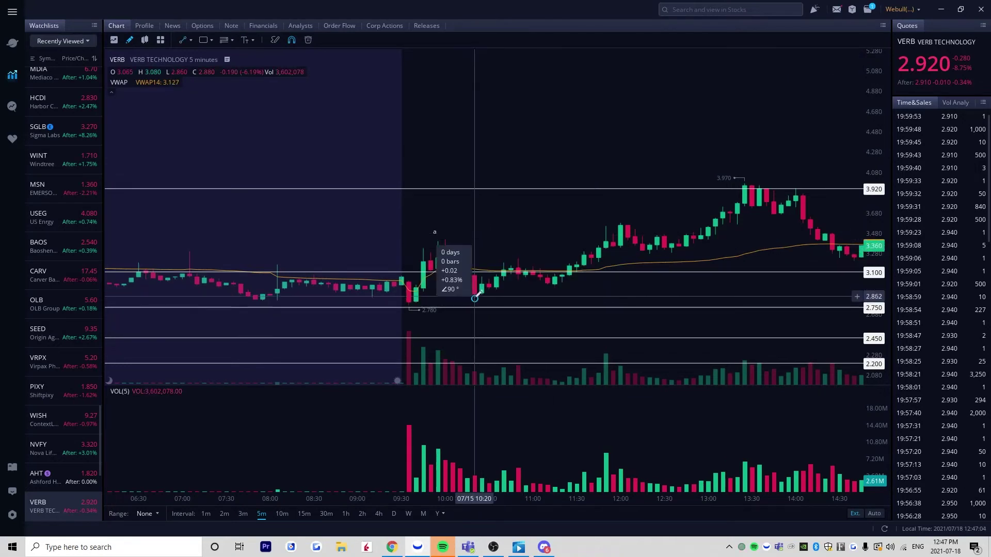
left_click(487, 284)
left_click_drag(483, 287, 462, 304)
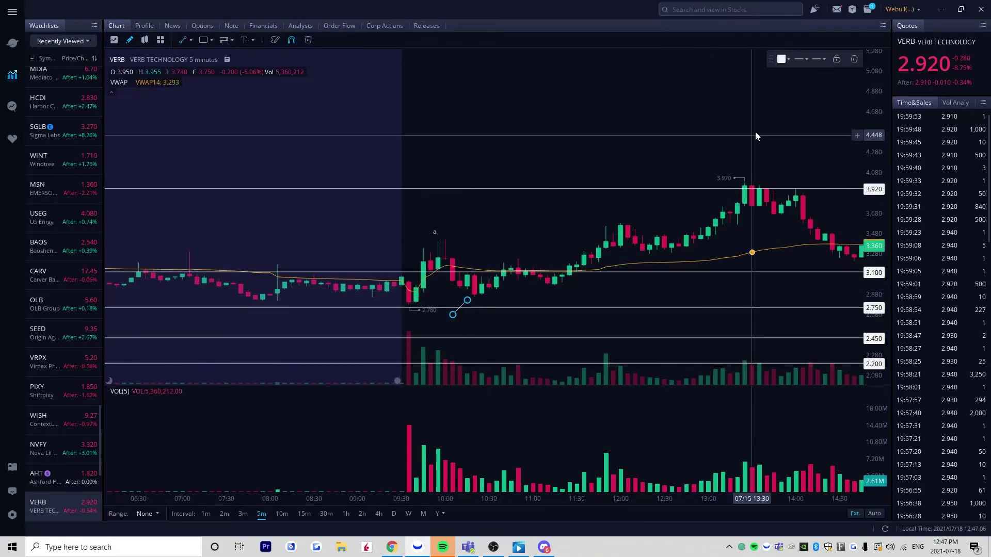
left_click(819, 59)
left_click(826, 135)
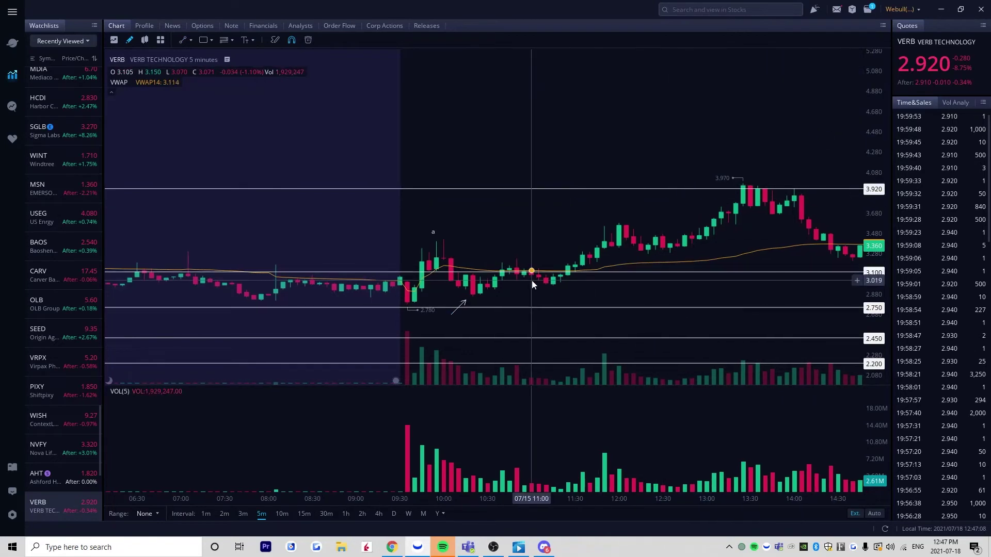
Add the text label "b" and place it just below the pullback low at the arrow's tip
left_click(479, 297)
key("ctrl+a")
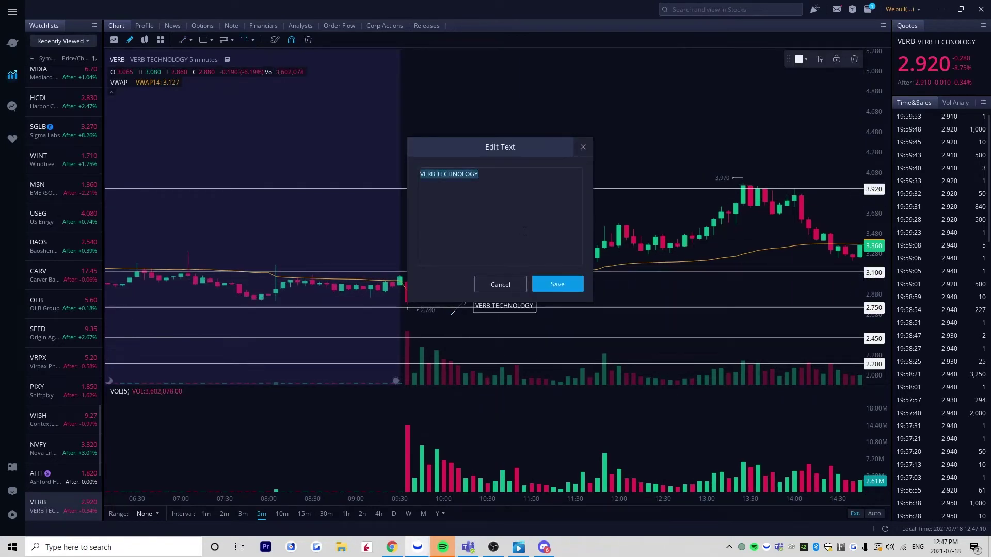
type("b")
left_click(540, 288)
left_click_drag(480, 306, 473, 299)
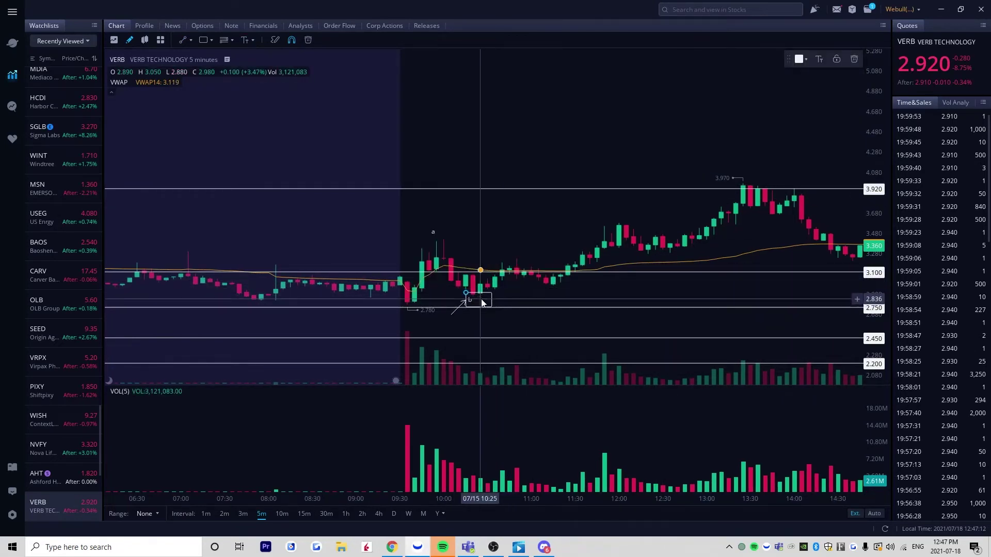
Add the text label "c" below the higher low near 11:10 on 15 July
left_click(552, 285)
key("ctrl+a")
type("c")
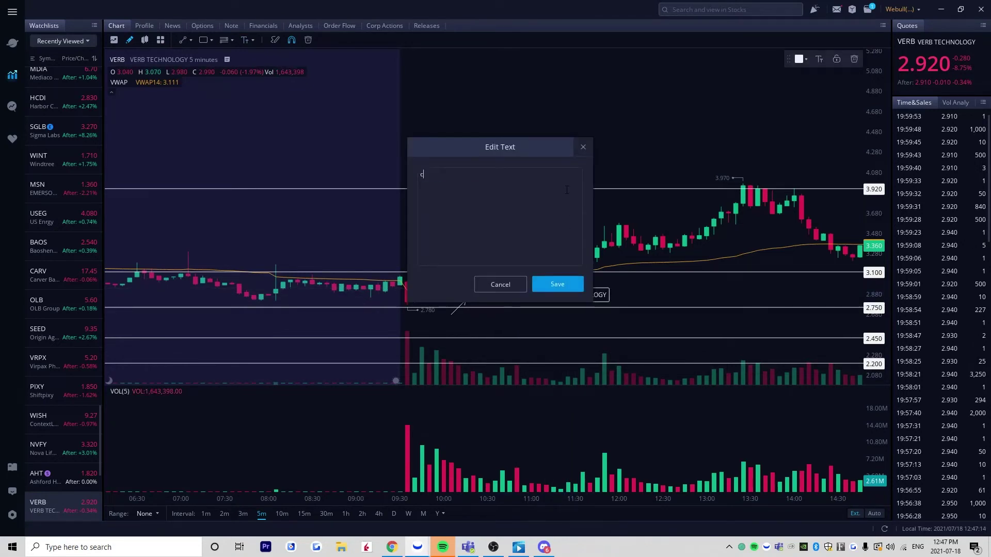
left_click(559, 284)
left_click_drag(548, 292, 561, 288)
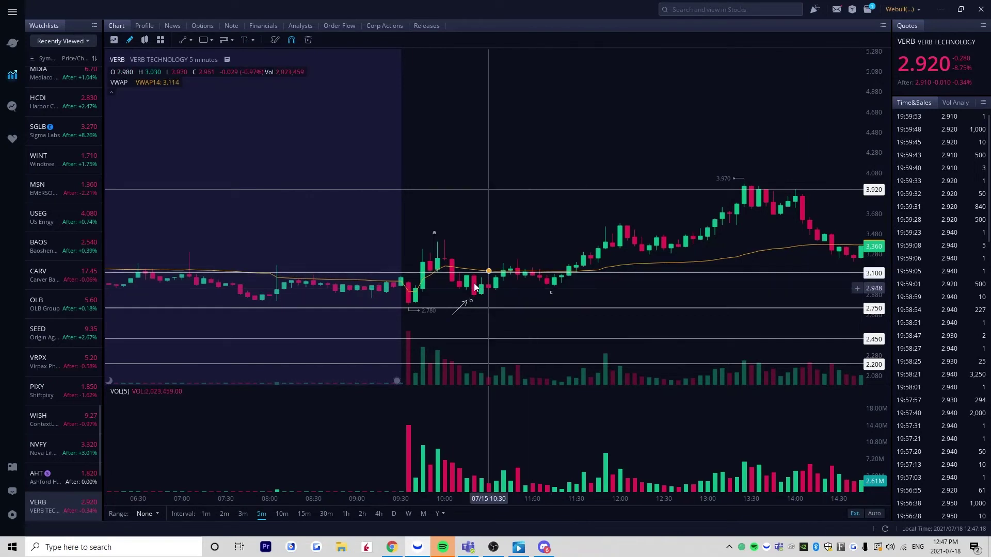
Draw a descending trendline from the high near a to about 11:30 and a rising trendline beneath the b and c lows
scroll(618, 231, "down", 5)
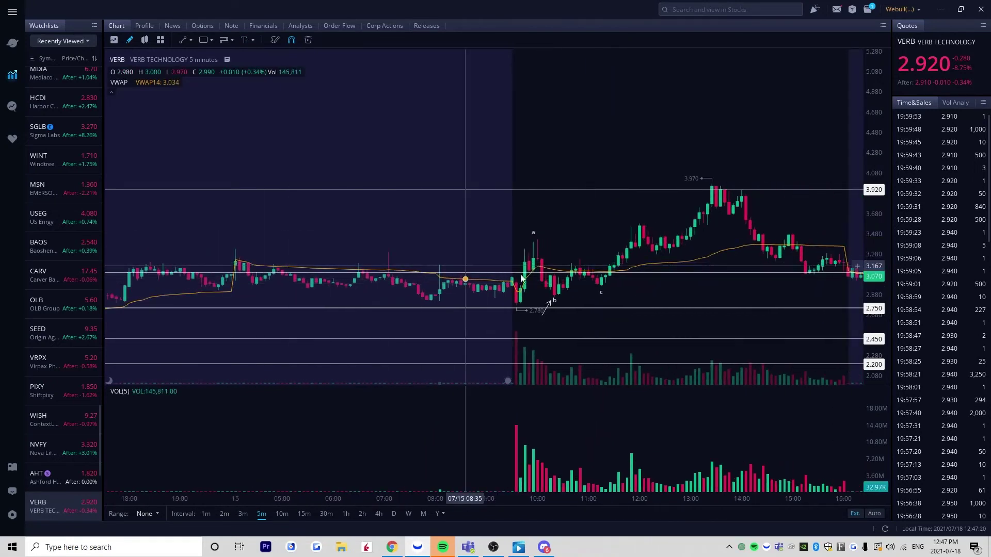
scroll(573, 258, "up", 4)
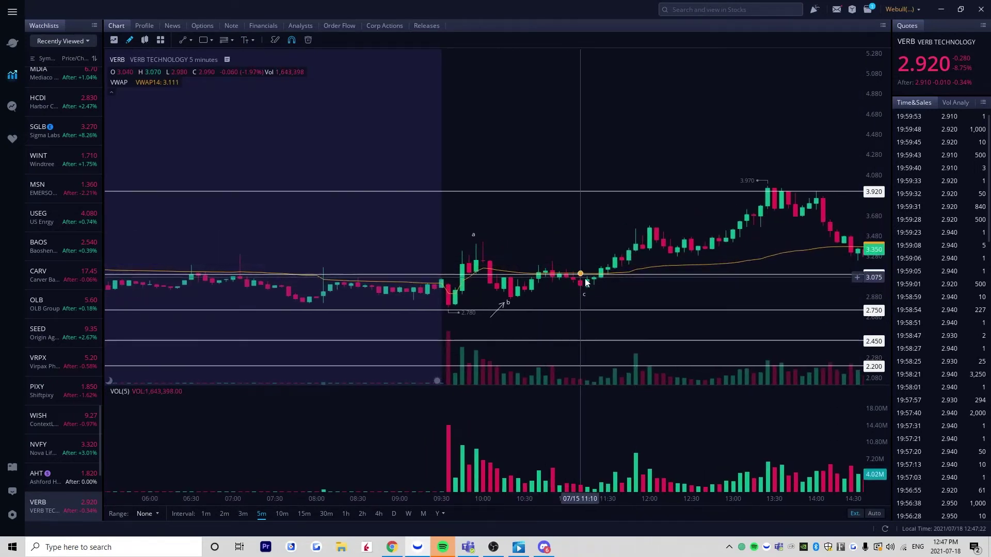
left_click_drag(654, 288, 657, 296)
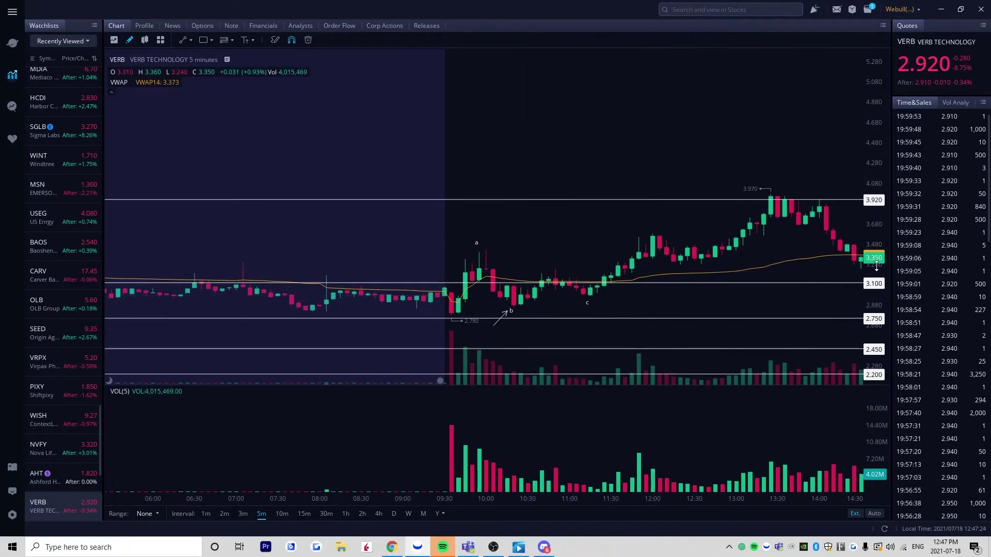
left_click_drag(873, 268, 874, 248)
left_click_drag(779, 261, 778, 248)
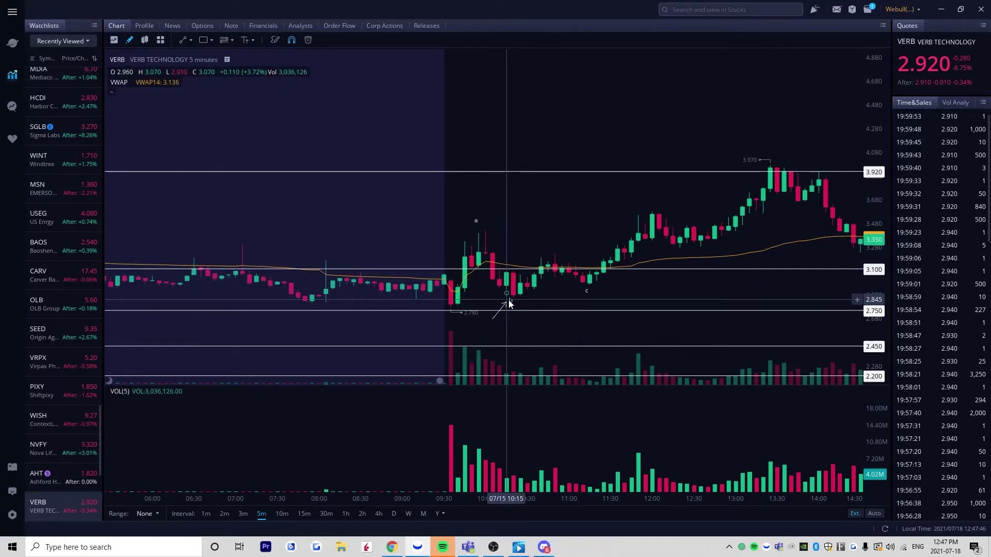
left_click(472, 249)
left_click(611, 277)
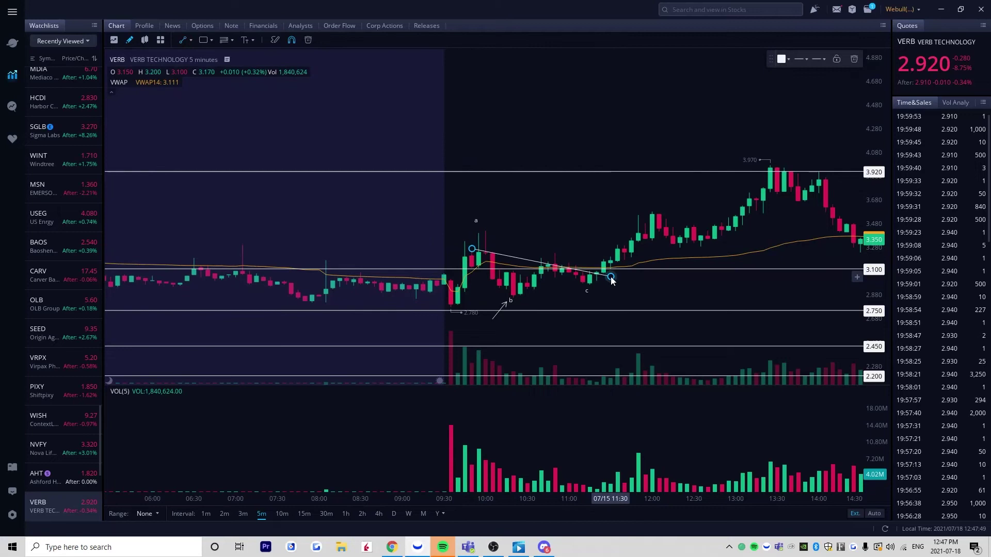
left_click(493, 299)
left_click(646, 272)
scroll(632, 289, "down", 3)
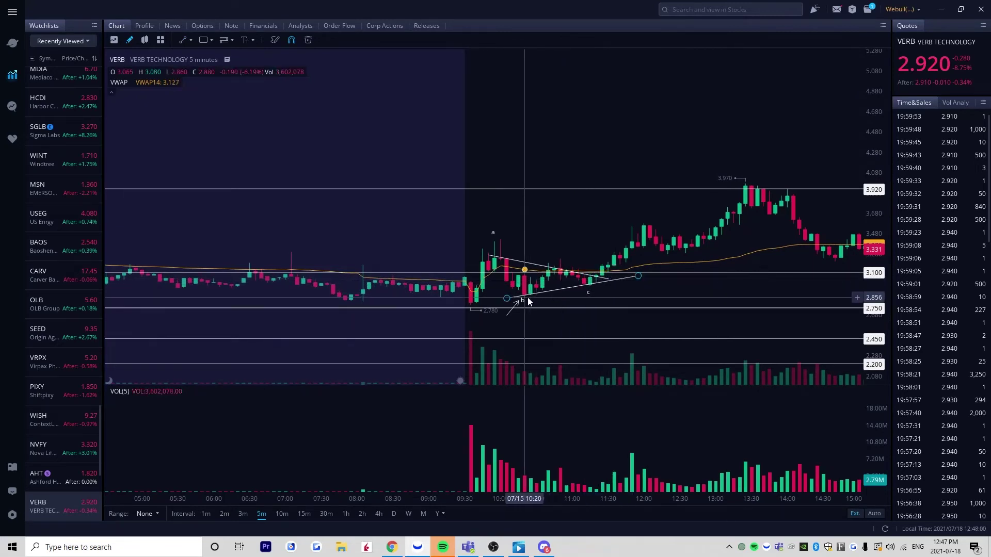
Adjust the positions of the two converging trendlines to fit the a high and the b and c lows
left_click(591, 290)
left_click(632, 296)
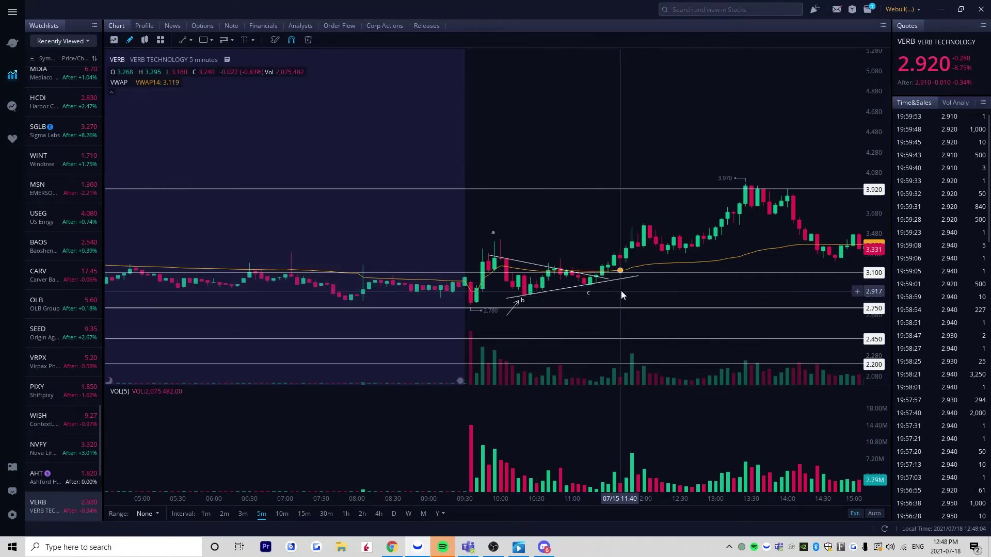
left_click_drag(602, 277, 603, 275)
left_click(604, 275)
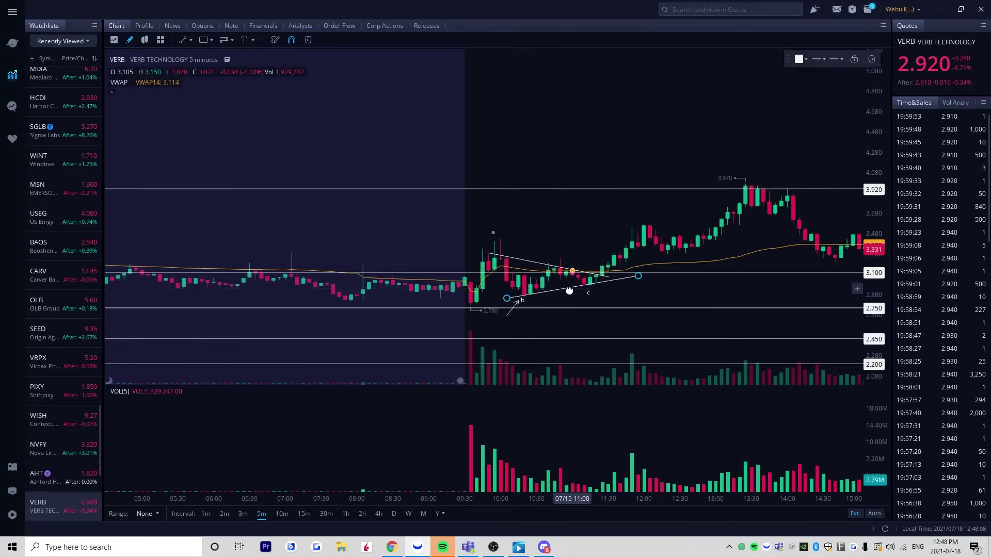
mouse_move(567, 287)
left_mouse_down()
mouse_move(555, 292)
mouse_move(566, 323)
left_mouse_up()
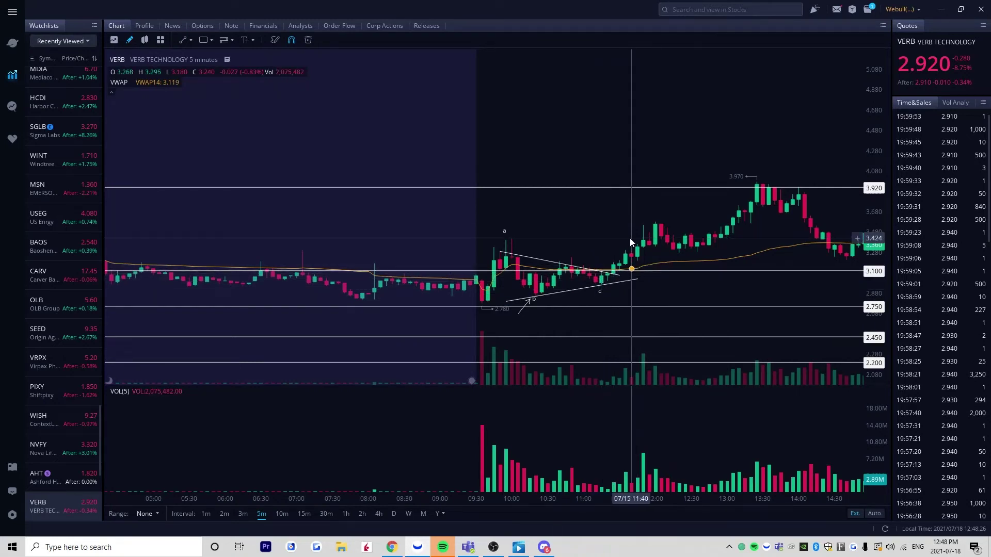
left_click(596, 281)
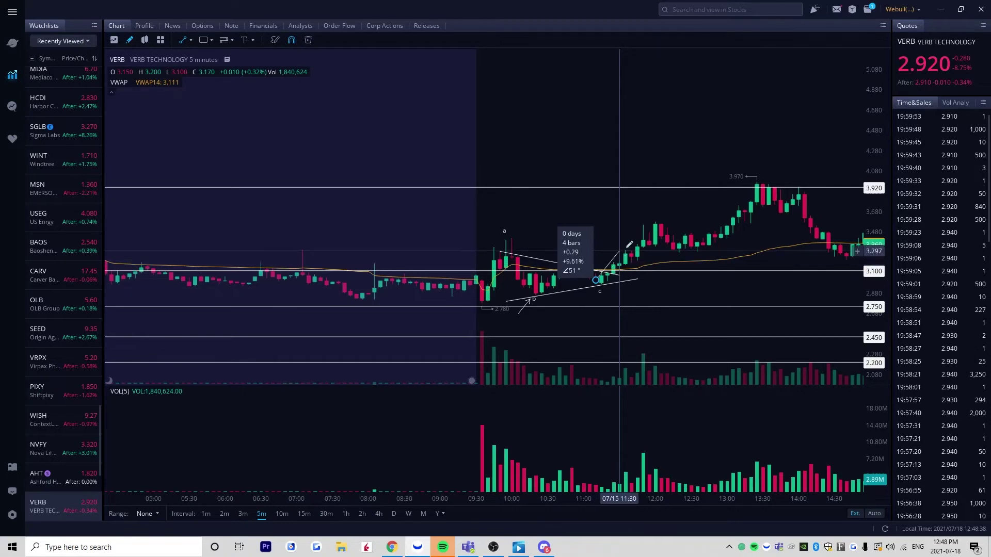
left_click(651, 205)
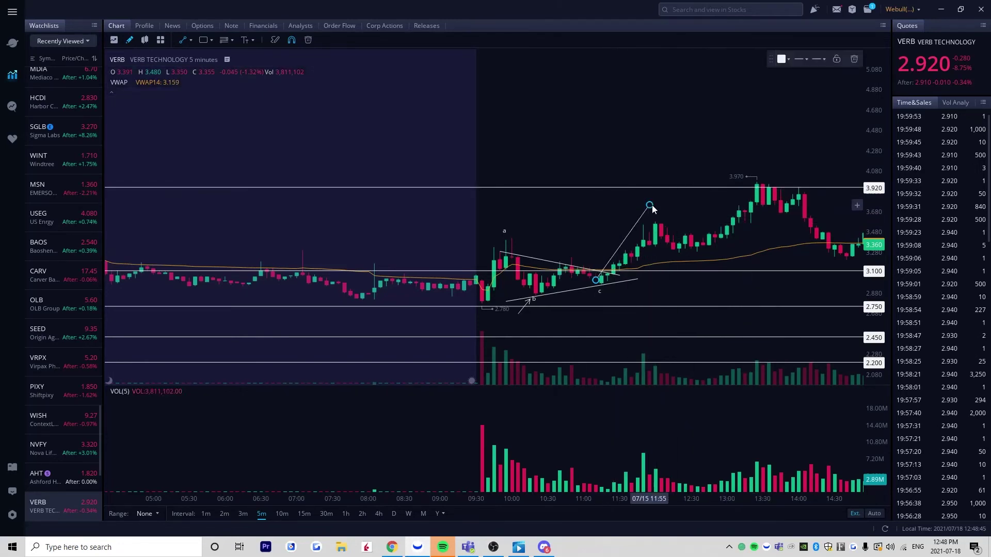
left_click(852, 61)
Examine VERB's 5-minute price action across 15 and 16 July against VWAP and the marked levels, and view its daily chart
scroll(722, 225, "down", 1)
left_click_drag(727, 225, 520, 234)
scroll(649, 263, "down", 2)
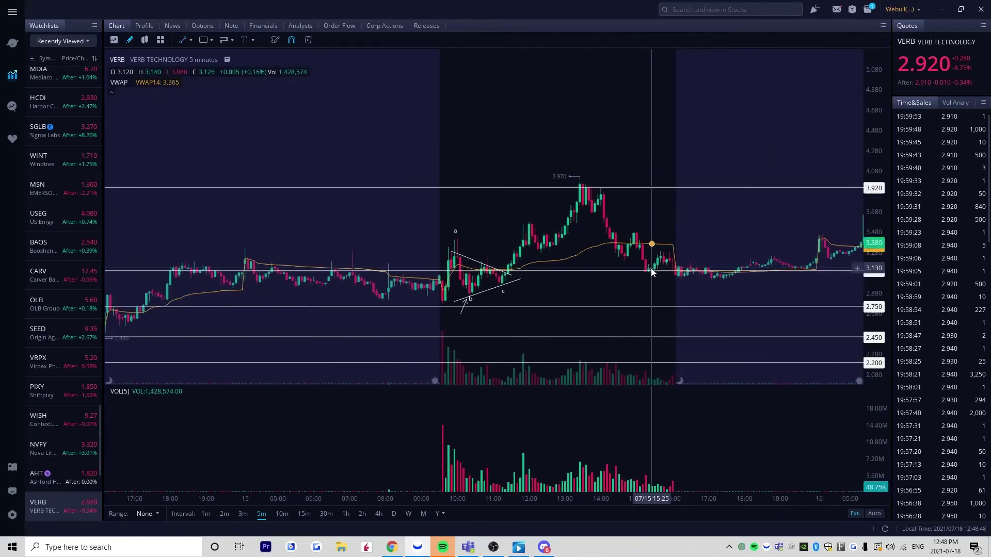
left_click_drag(643, 286, 573, 293)
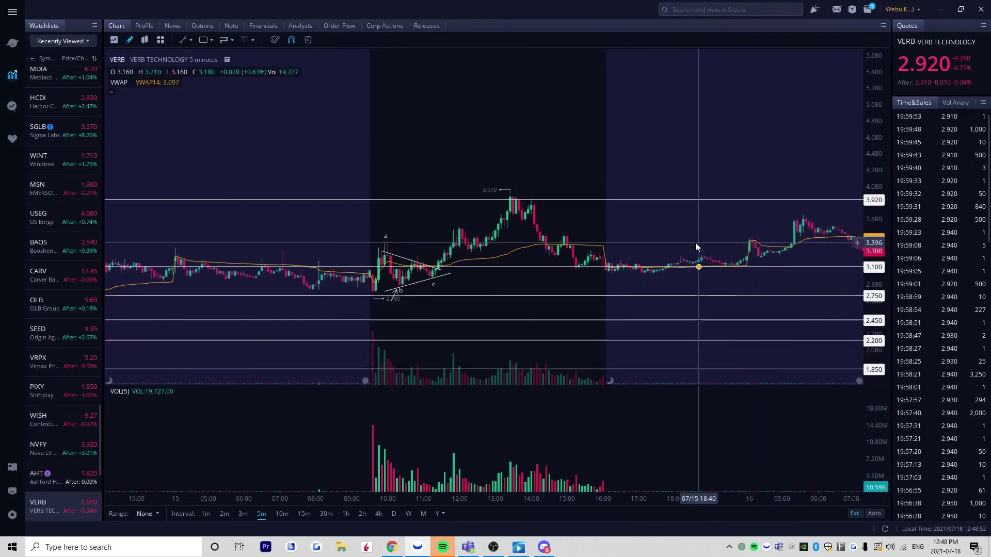
left_click_drag(677, 240, 718, 282)
scroll(599, 253, "down", 1)
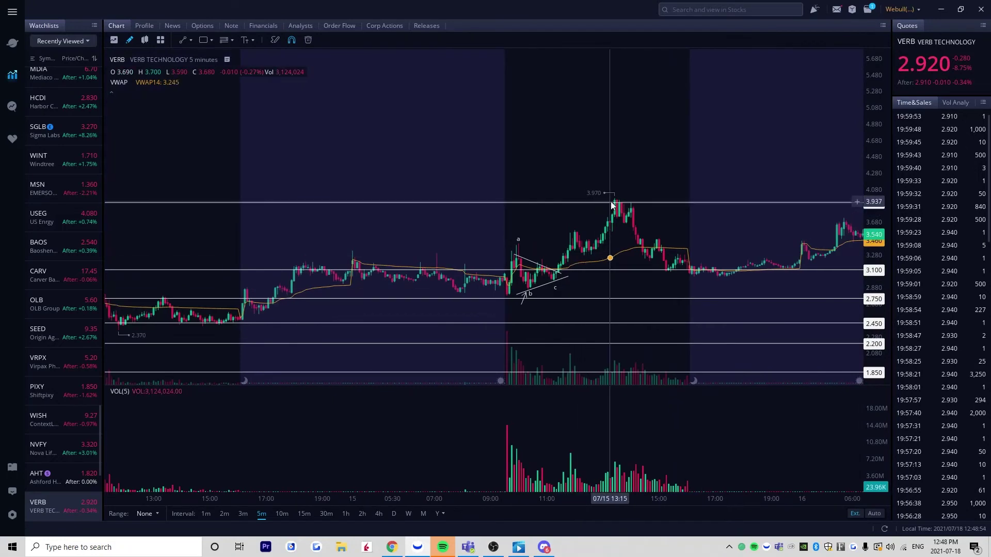
scroll(674, 225, "down", 2)
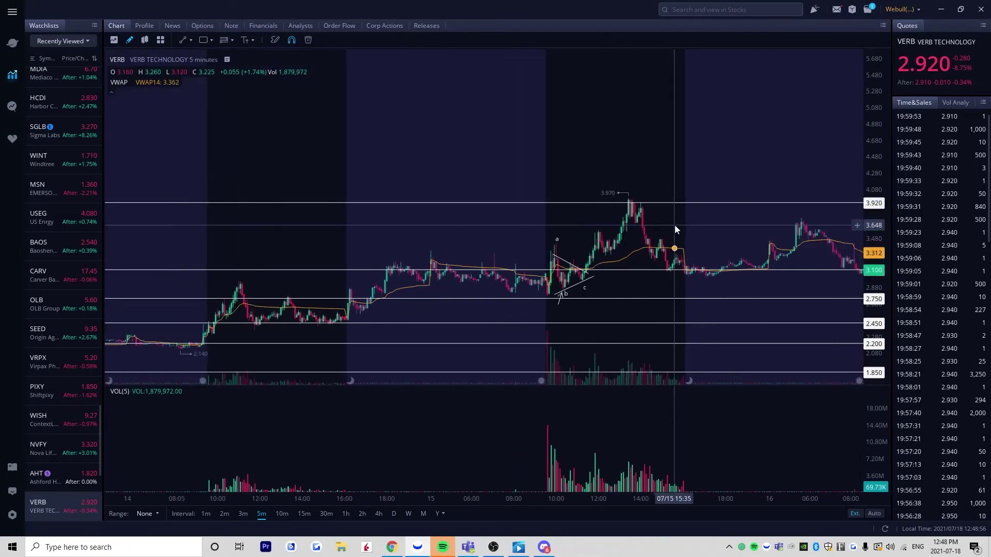
left_click_drag(674, 225, 550, 224)
scroll(605, 243, "down", 1)
scroll(614, 258, "down", 2)
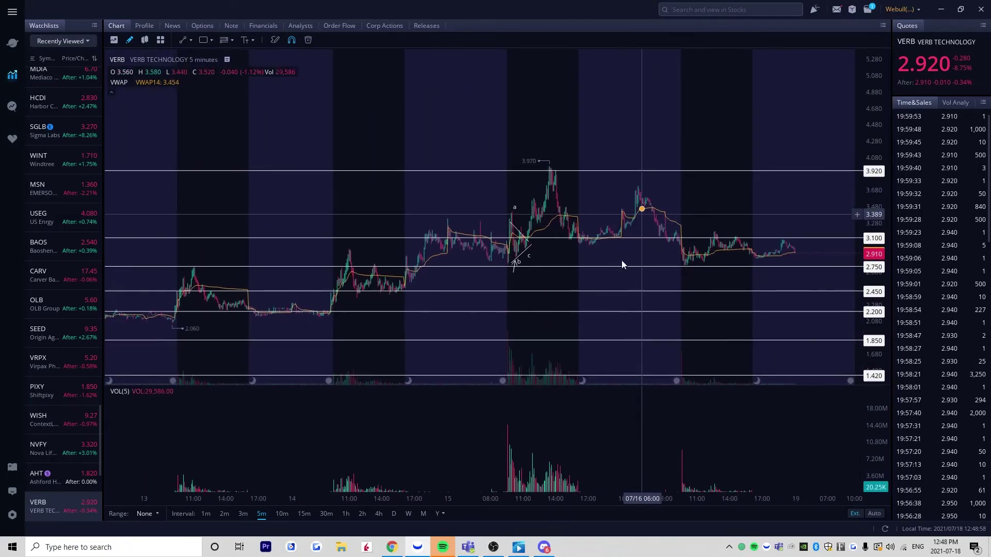
left_click(395, 514)
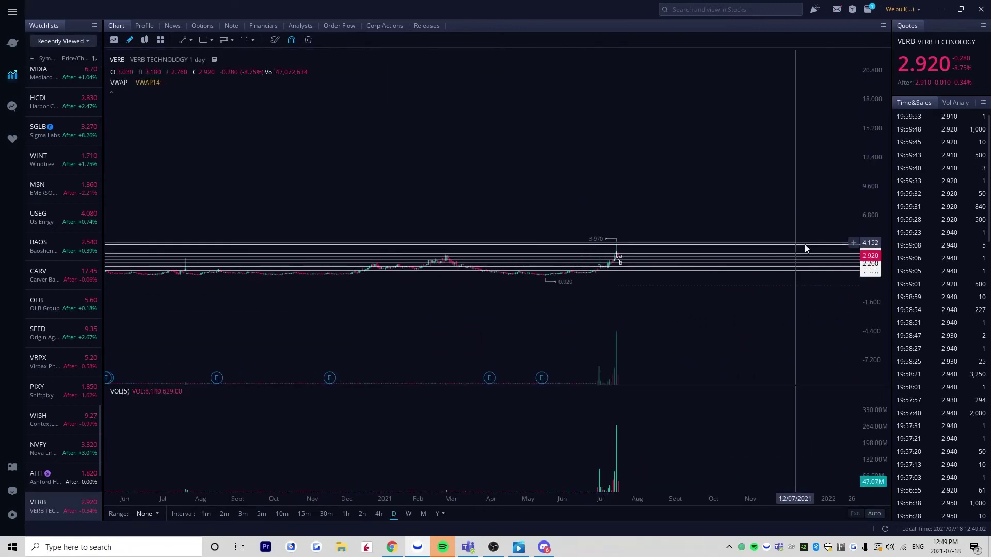
left_click_drag(757, 333, 758, 299)
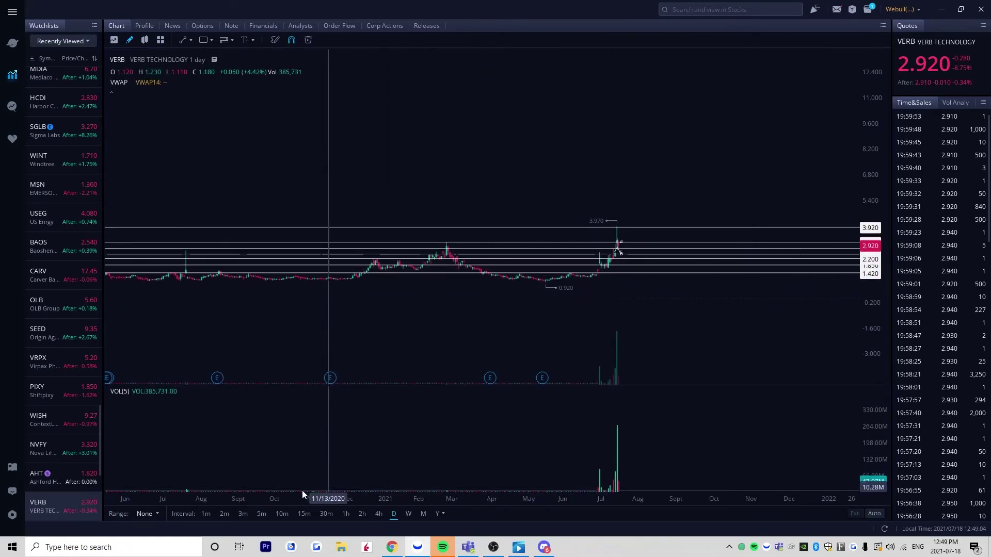
Open SGOC from the watchlist and examine its July candles on the daily chart
scroll(41, 298, "up", 15)
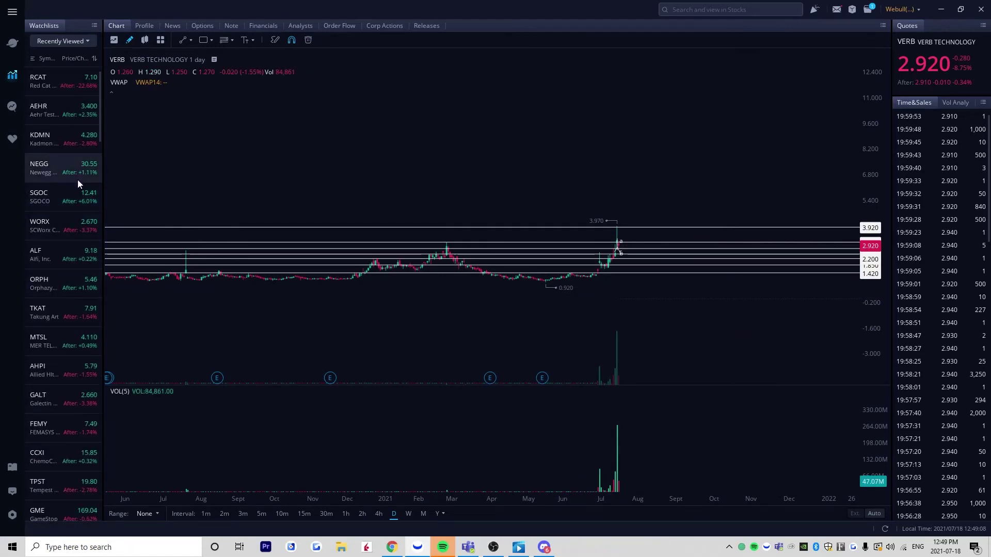
left_click(83, 194)
scroll(590, 325, "up", 10)
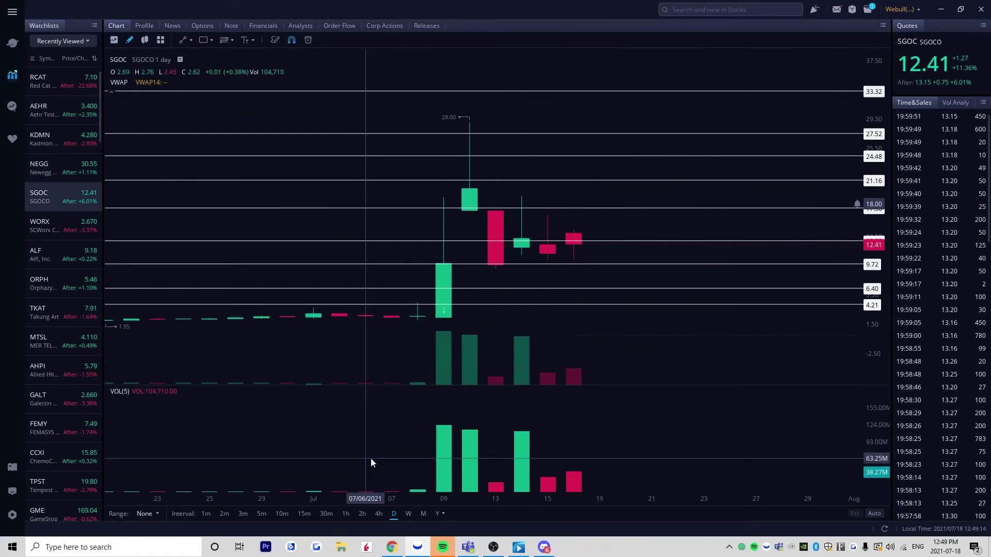
Open AEHR's daily chart and delete the shaded rectangle between the 3.600 and 3.900 levels
left_click(90, 110)
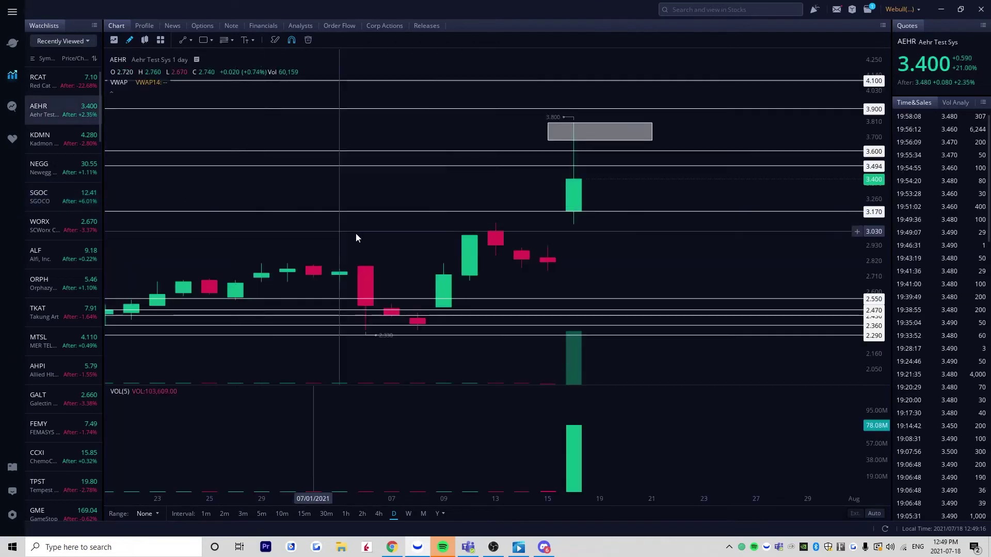
left_click(606, 137)
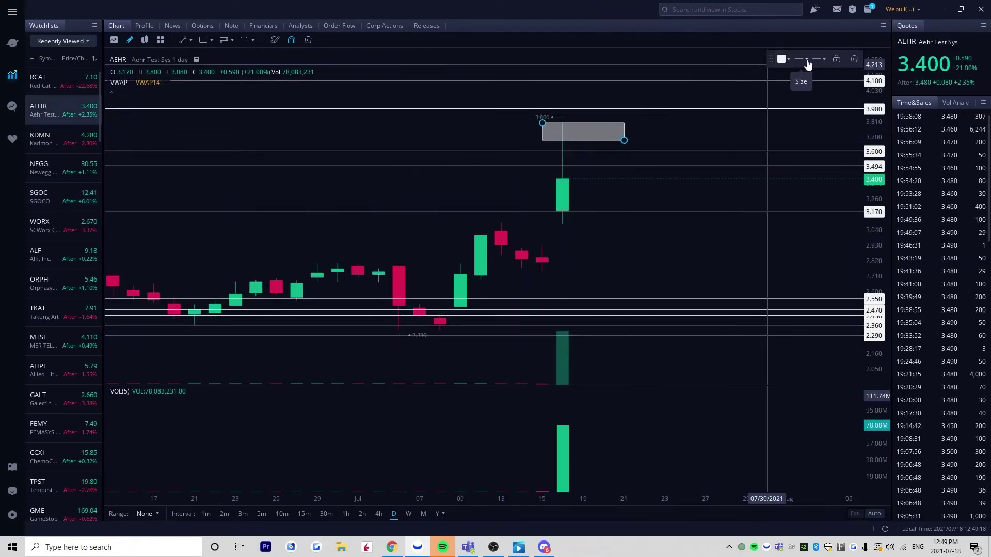
left_click(853, 60)
Examine AEHR's 5-minute price action on 16 July, including after hours, against VWAP and the marked levels
left_click(262, 515)
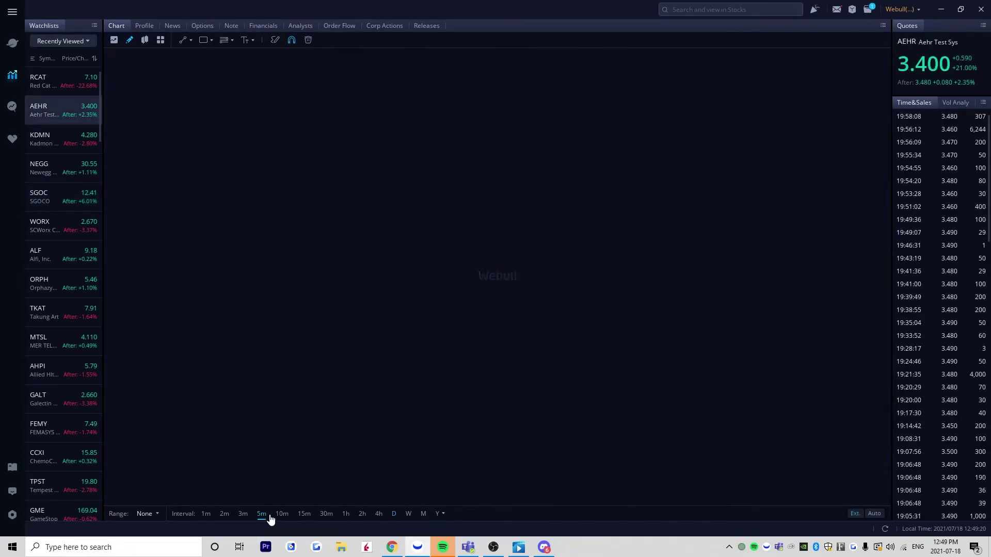
scroll(436, 347, "down", 5)
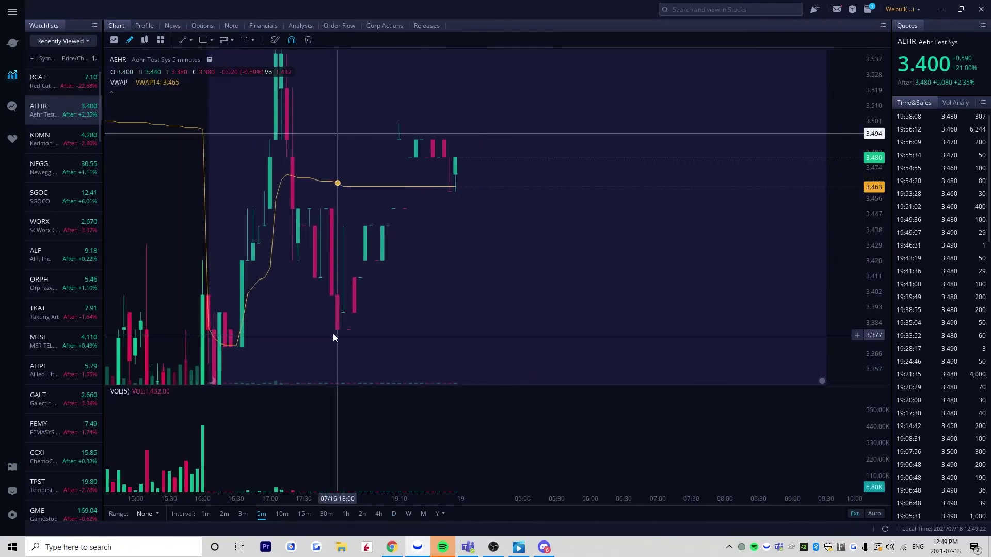
left_click_drag(229, 322, 665, 115)
left_click_drag(658, 280, 667, 198)
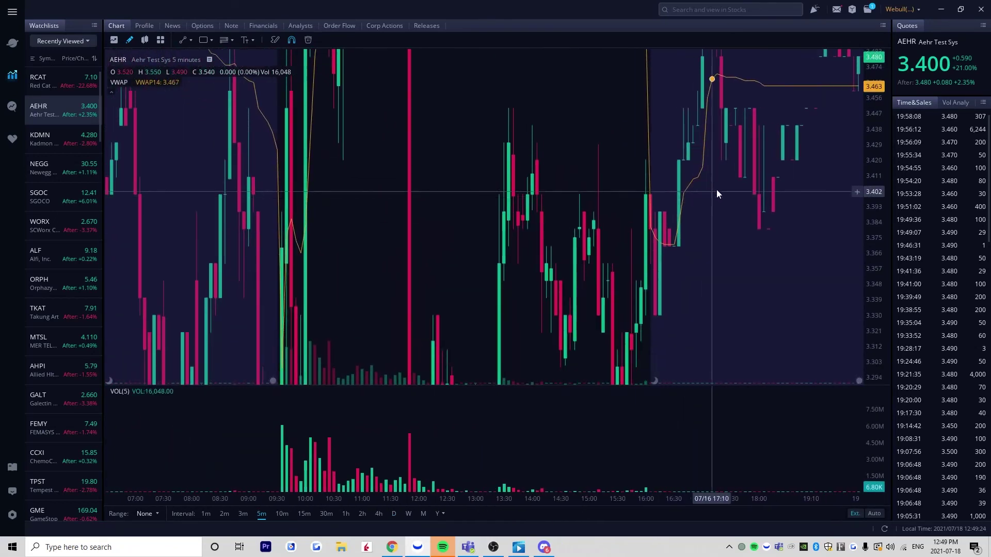
left_click_drag(870, 290, 873, 139)
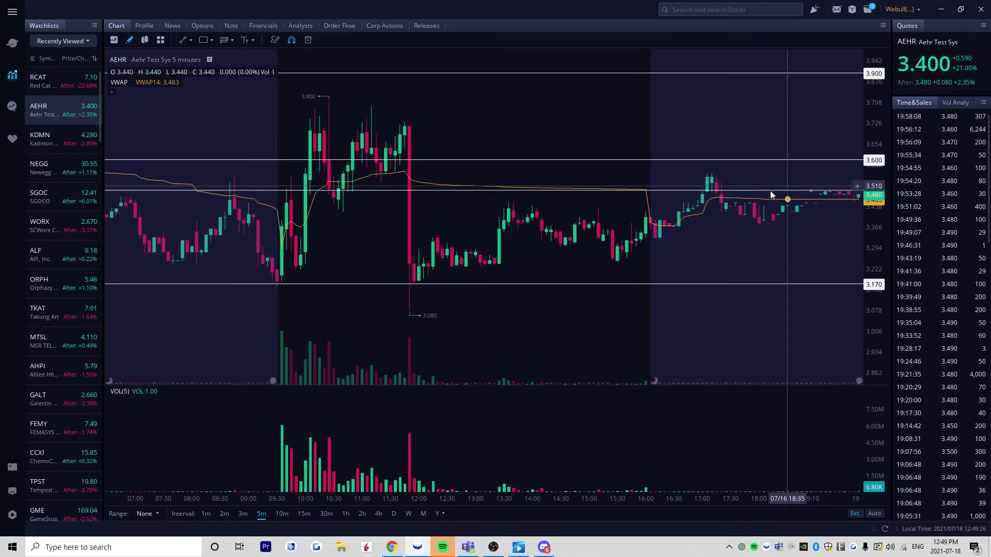
left_click_drag(674, 237, 731, 277)
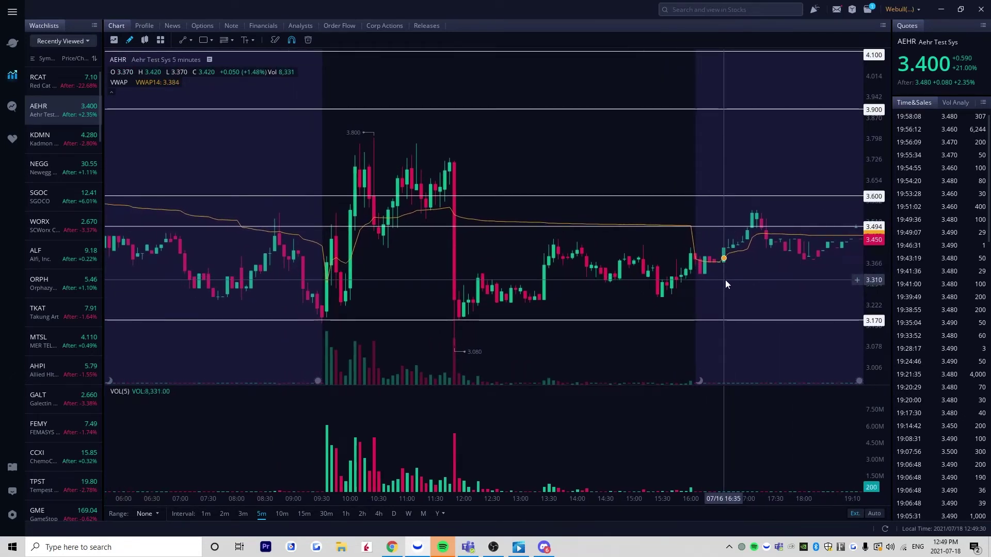
scroll(559, 295, "down", 2)
scroll(559, 295, "down", 3)
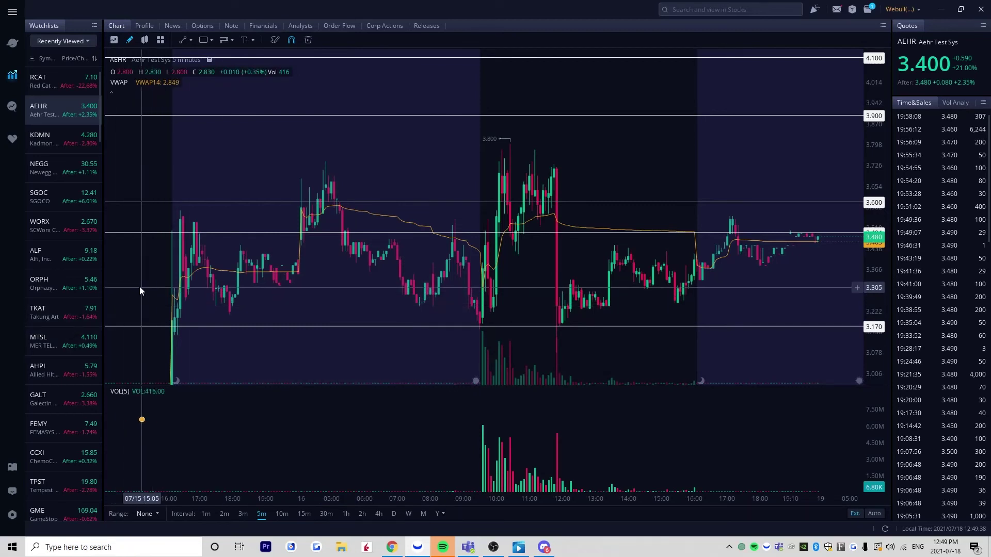
Open ALF and examine on the daily chart where the shaded support zone begins in mid-June
left_click(86, 262)
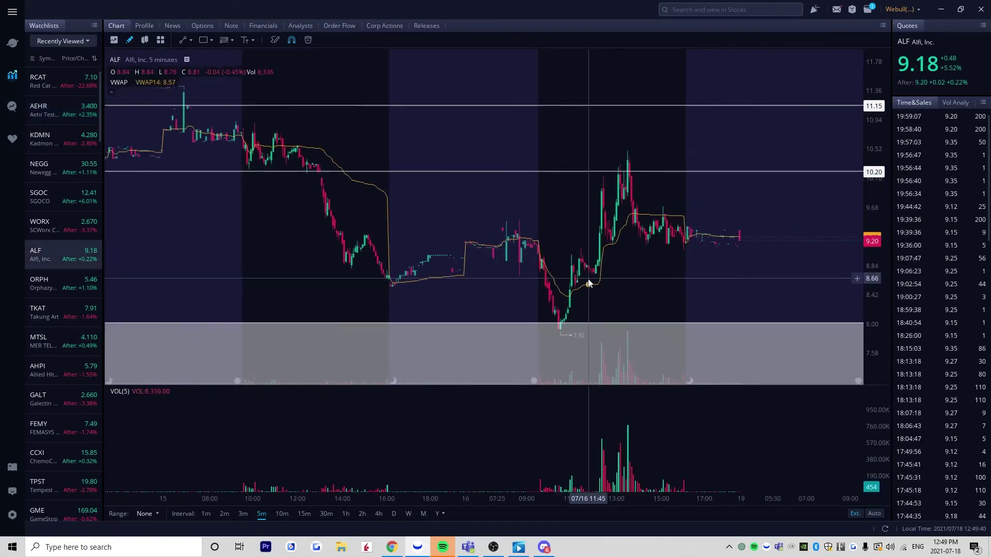
left_click(393, 514)
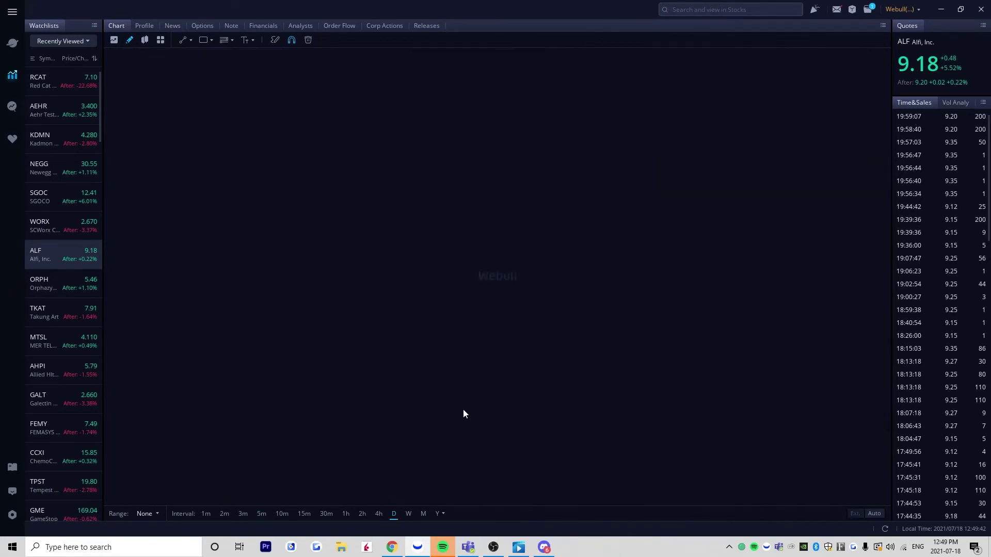
scroll(380, 292, "up", 6)
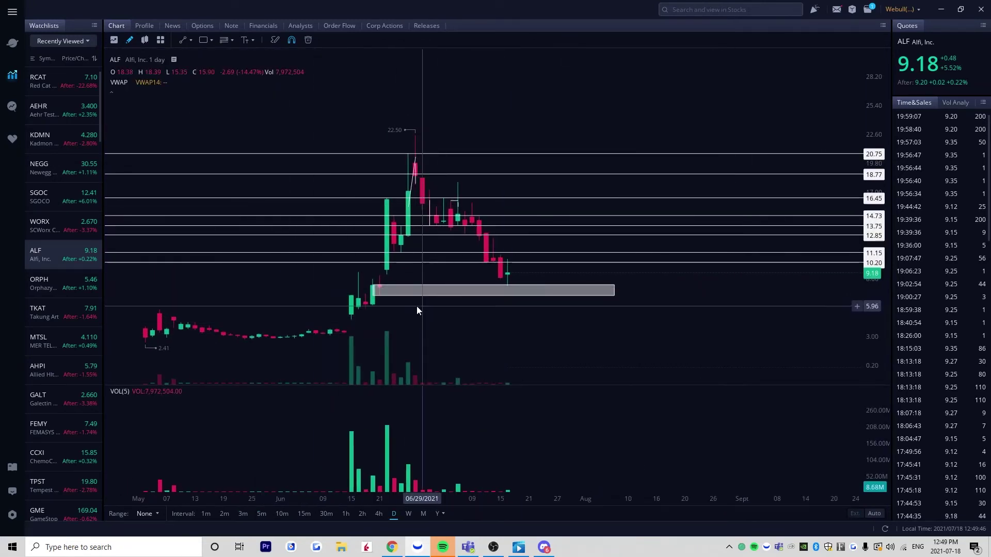
left_click(380, 290)
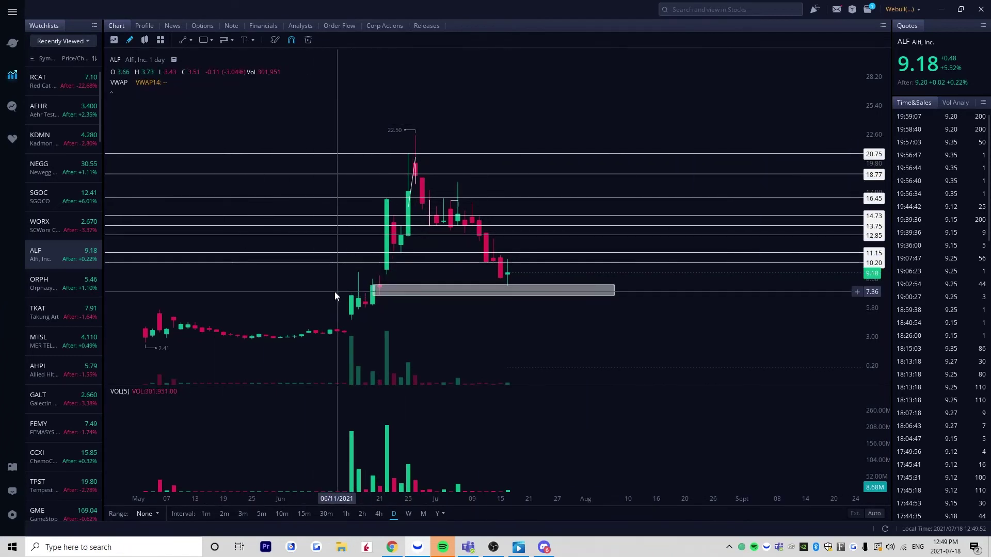
left_click(377, 290)
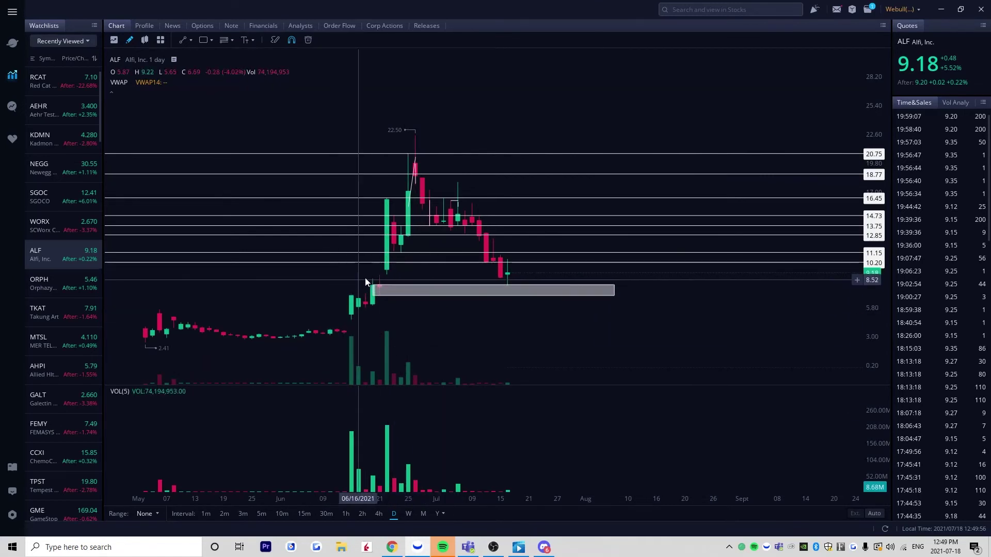
Examine ALF's 16 July bounce from the shaded zone on the 5-minute chart against VWAP and the 10.20 level
left_click(262, 514)
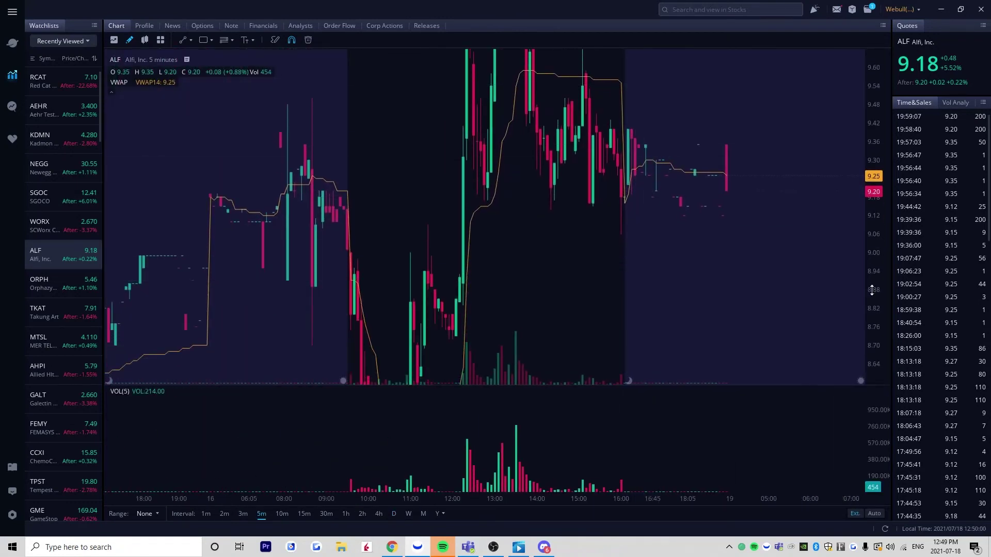
left_click_drag(871, 289, 870, 70)
left_click_drag(451, 269, 512, 270)
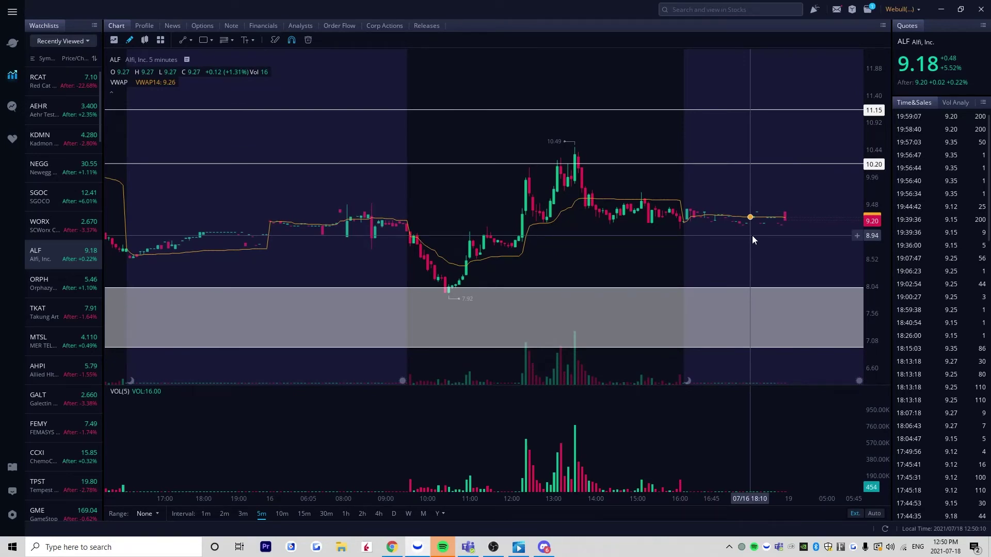
scroll(751, 235, "down", 2)
left_click_drag(745, 237, 739, 246)
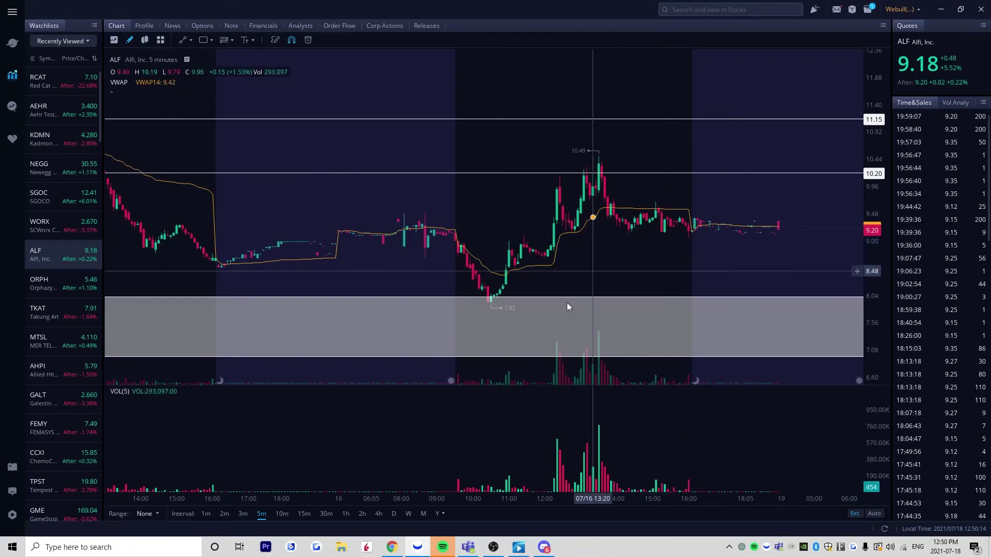
scroll(485, 392, "down", 1)
Examine ALF's shaded support zone on the daily chart and on the 2-hour chart around the June consolidation
left_click(389, 515)
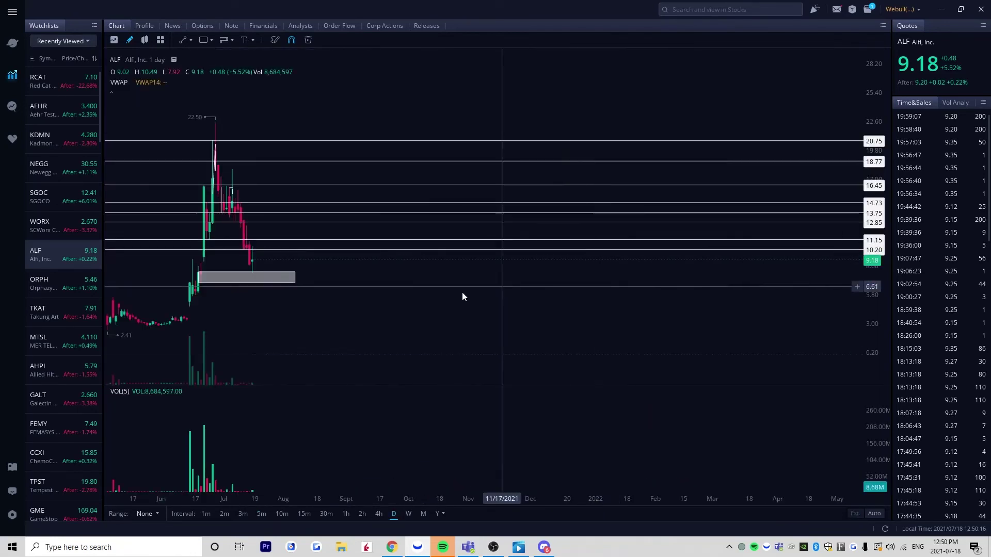
scroll(517, 292, "up", 2)
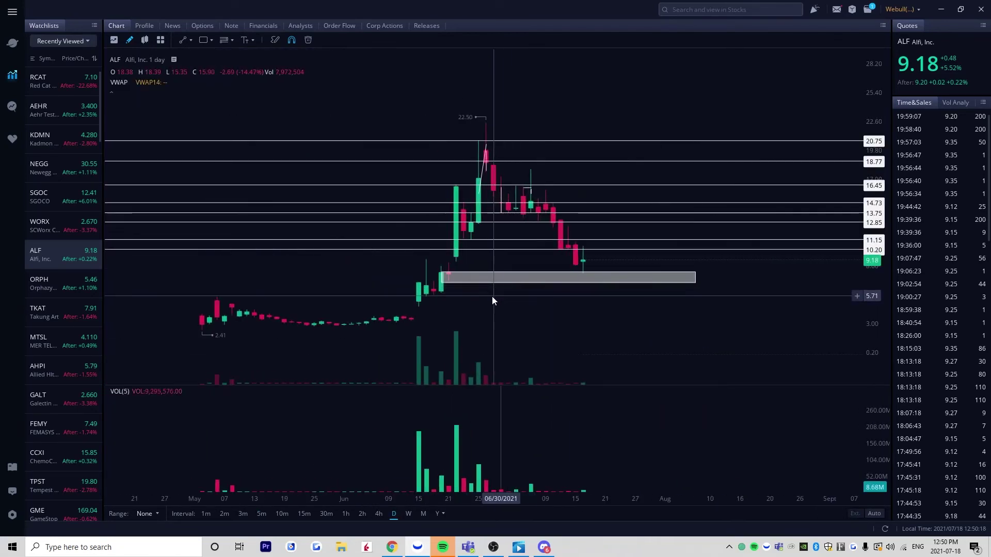
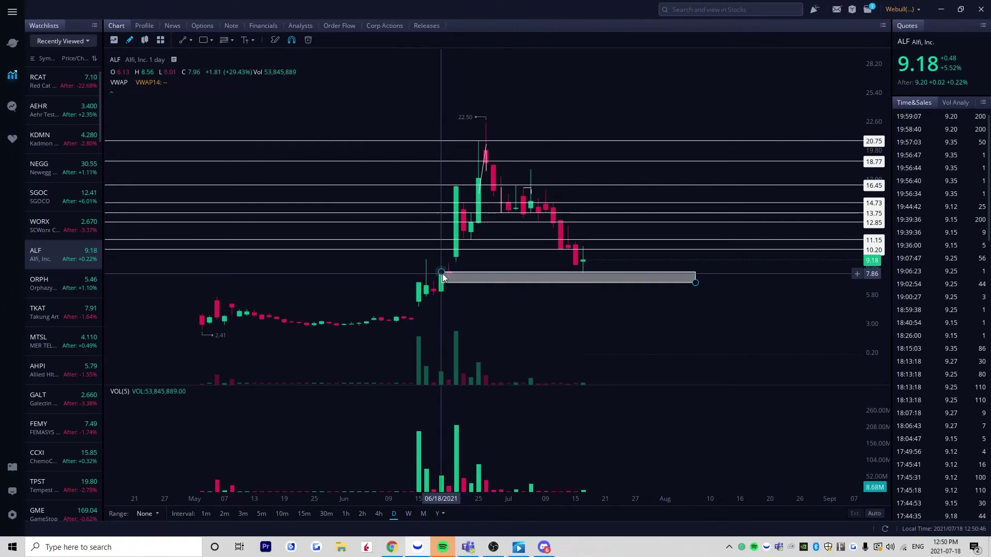
left_click(282, 514)
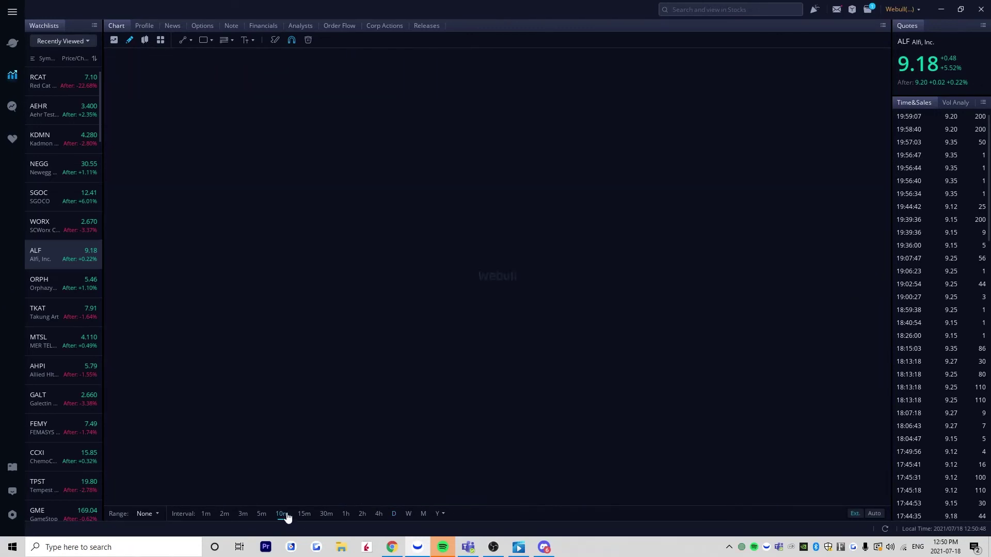
left_click(362, 514)
scroll(413, 313, "down", 2)
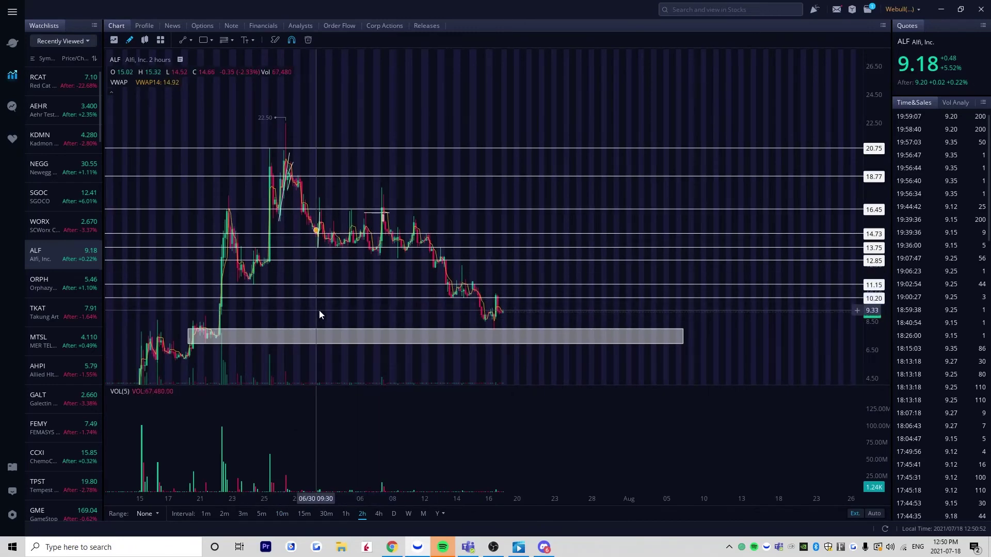
left_click_drag(321, 315, 548, 168)
scroll(510, 296, "up", 3)
left_click_drag(511, 295, 405, 346)
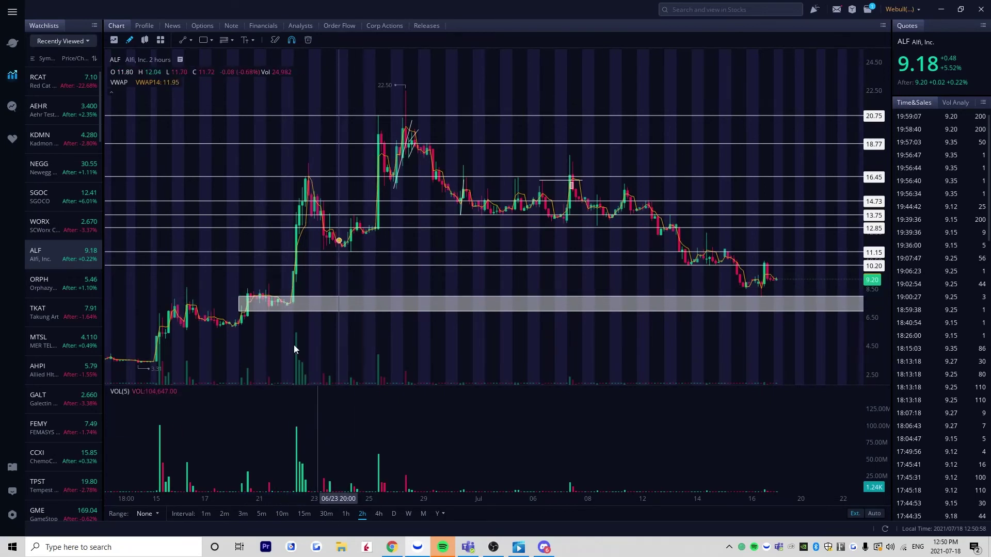
left_click_drag(398, 278, 374, 301)
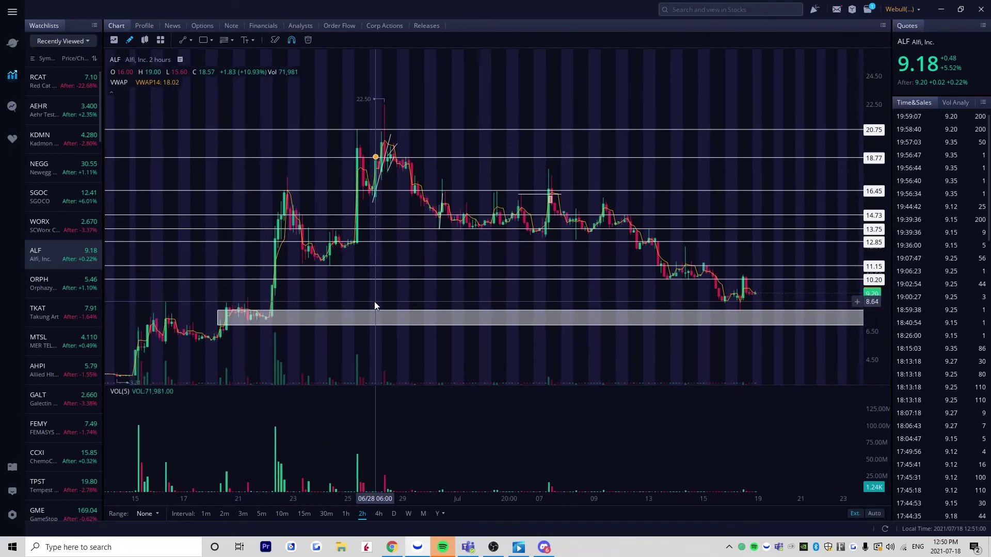
left_click_drag(283, 302, 303, 301)
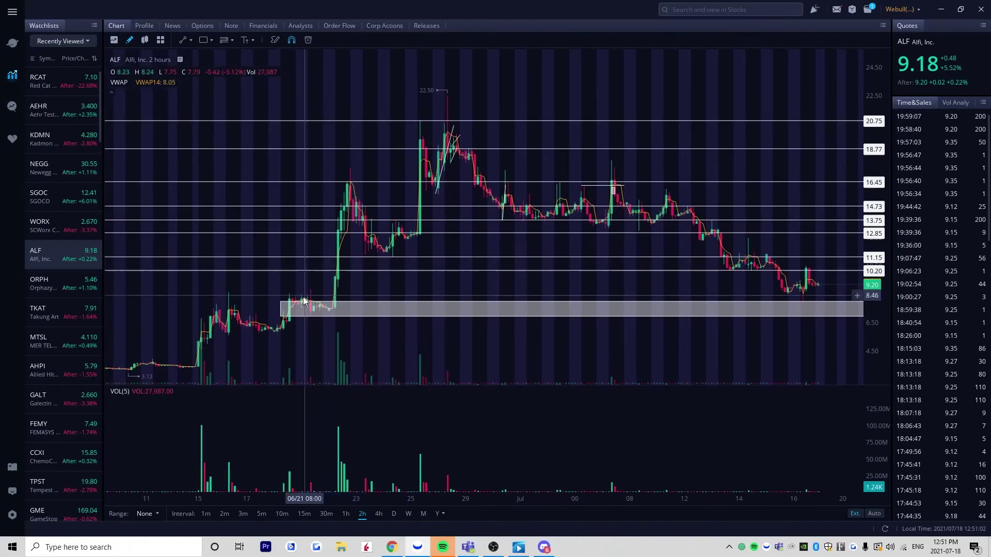
Draw a nearly level trend line at about 8.50 across ALF's June highs from 16 to 22 June on the 2-hour chart
left_click(219, 296)
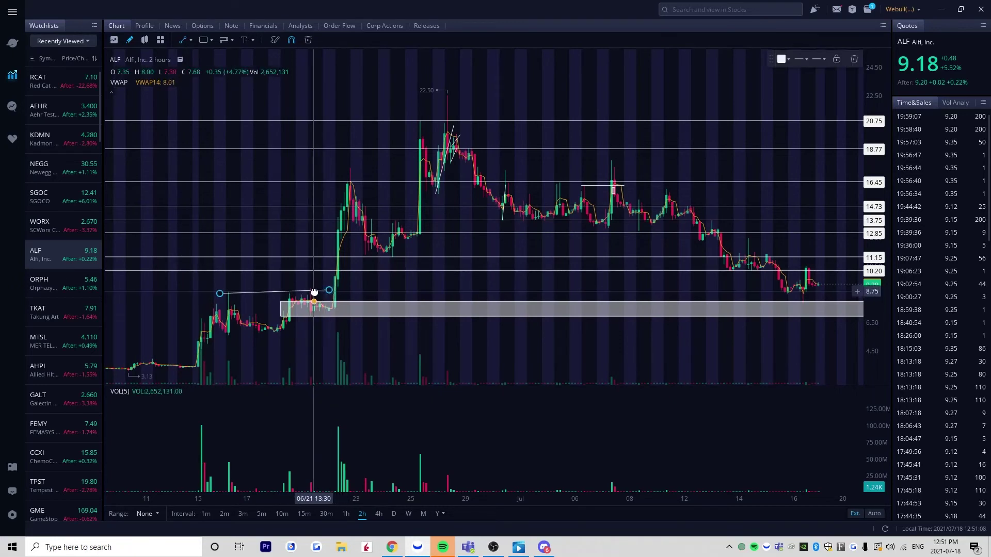
left_click_drag(330, 290, 348, 298)
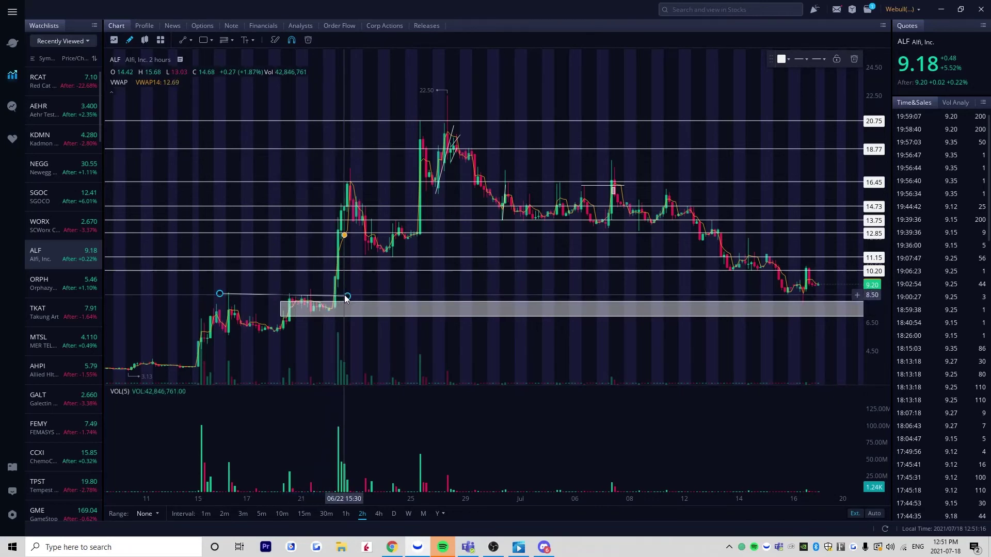
left_click_drag(349, 301, 351, 295)
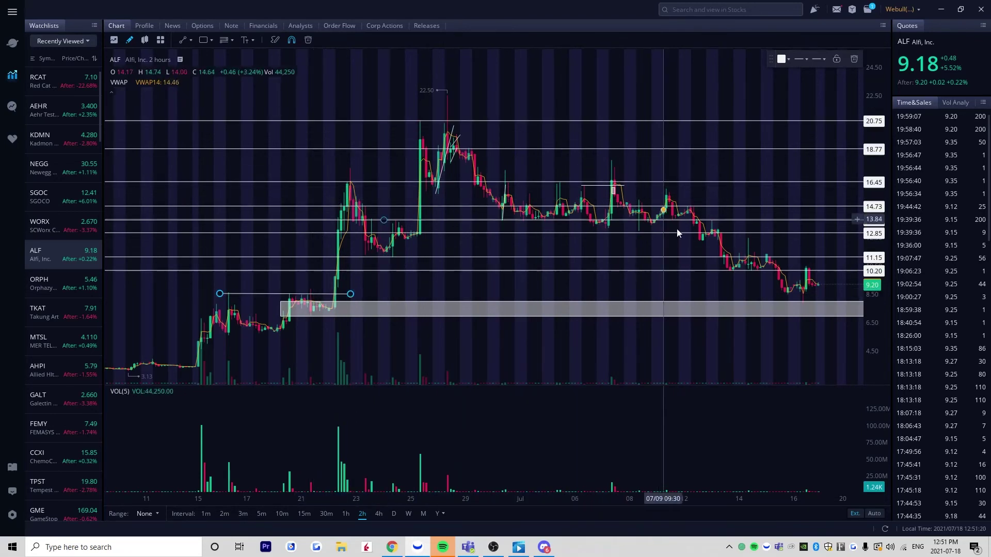
left_click(379, 312)
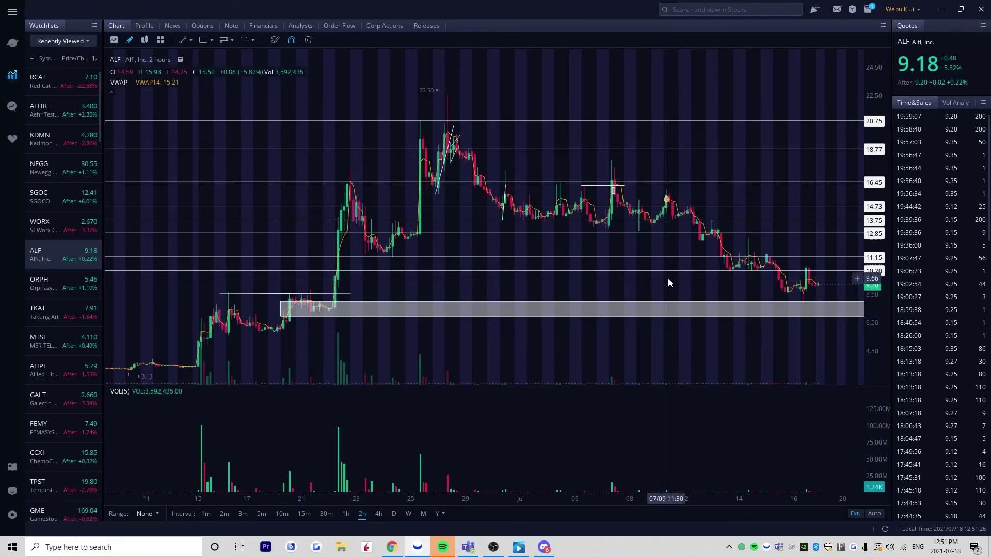
On ALF's daily chart, move the shaded support zone's start back to 17 June, keeping its upper edge at about 8.00
left_click_drag(668, 279, 666, 286)
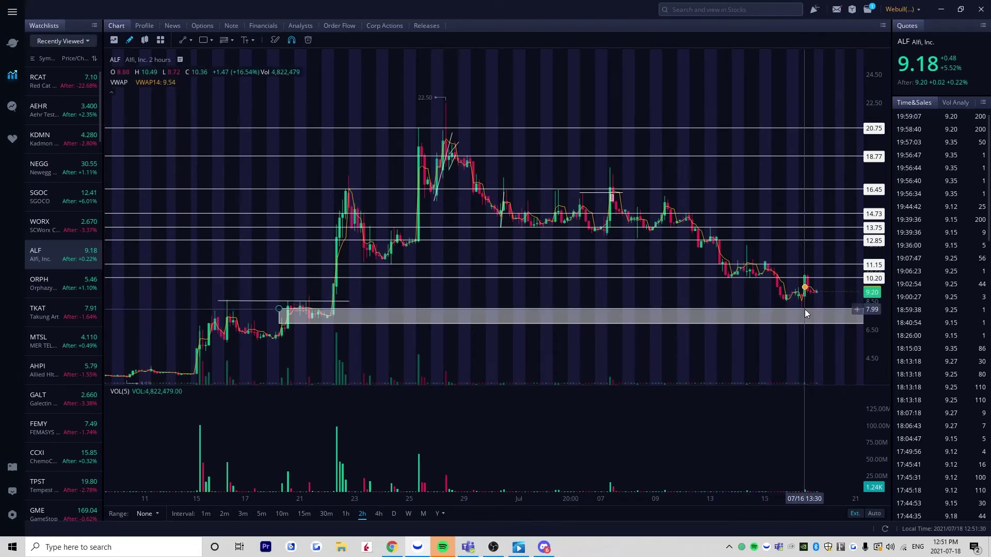
left_click_drag(511, 301, 473, 302)
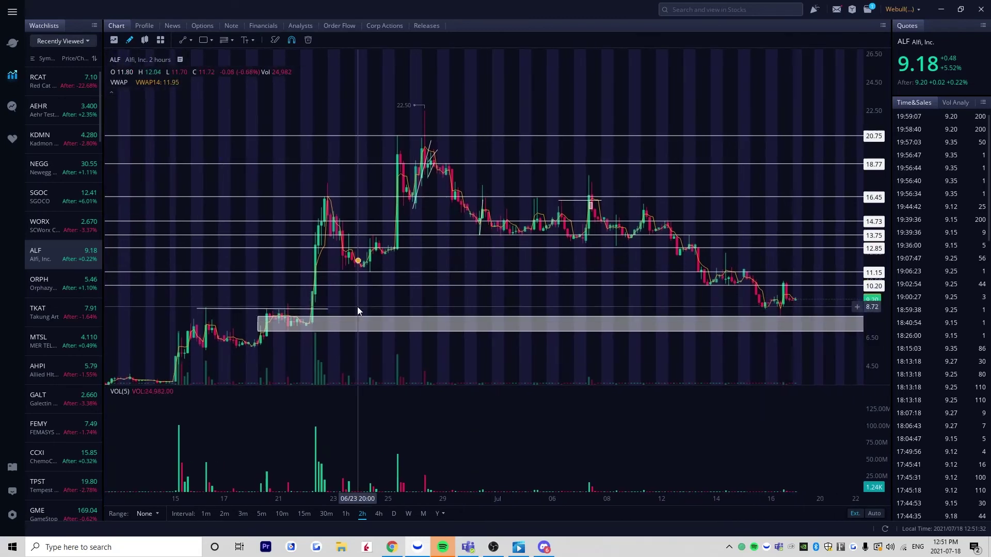
left_click(393, 513)
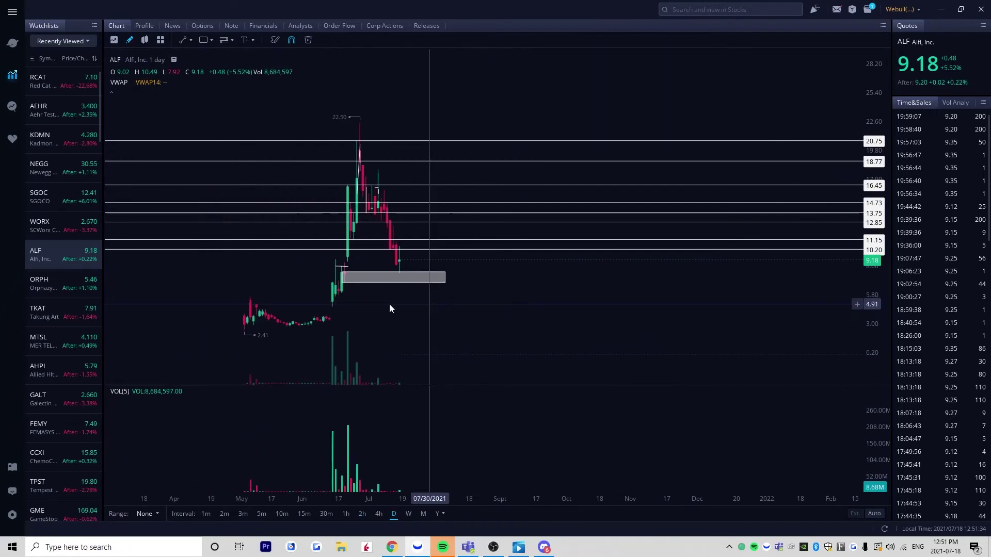
left_click_drag(870, 276, 871, 243)
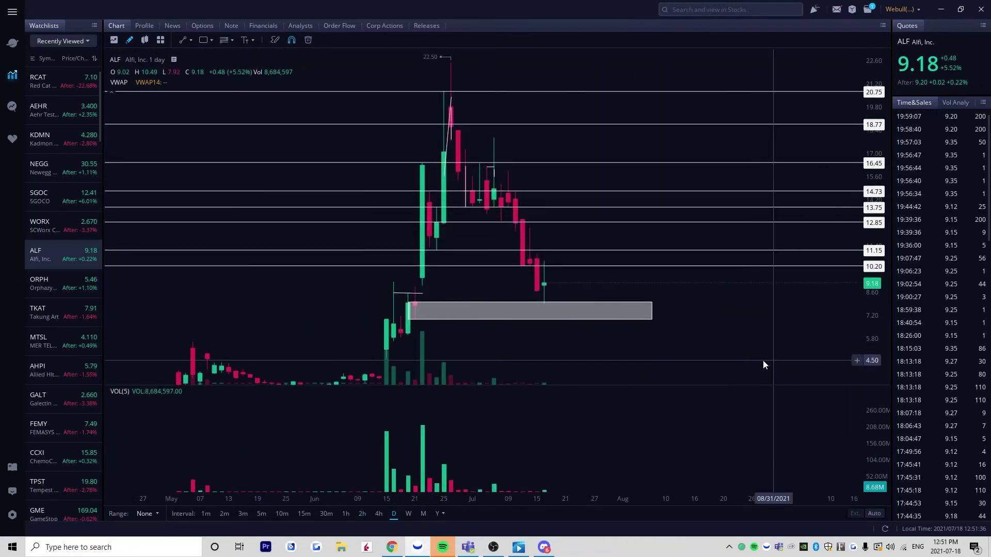
scroll(671, 325, "up", 2)
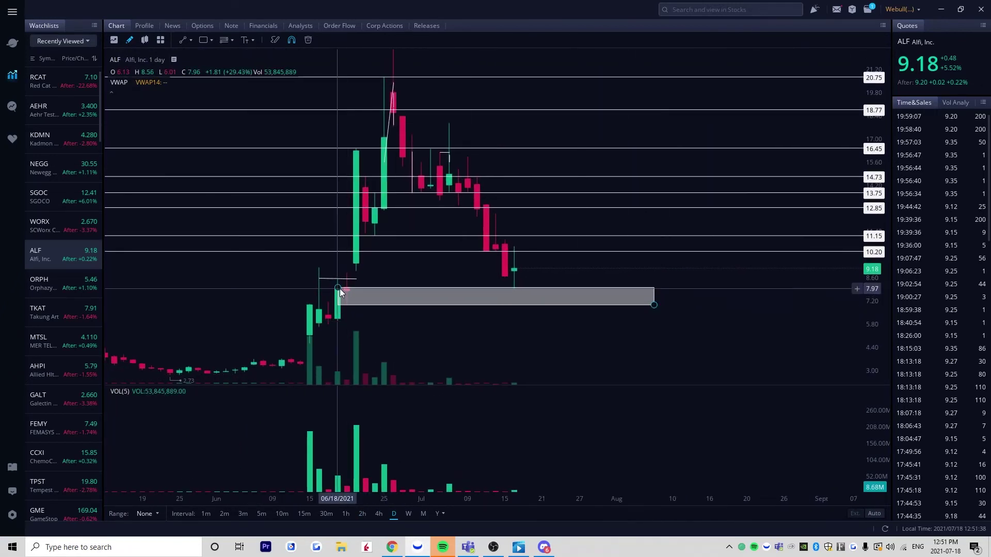
left_click_drag(338, 287, 330, 276)
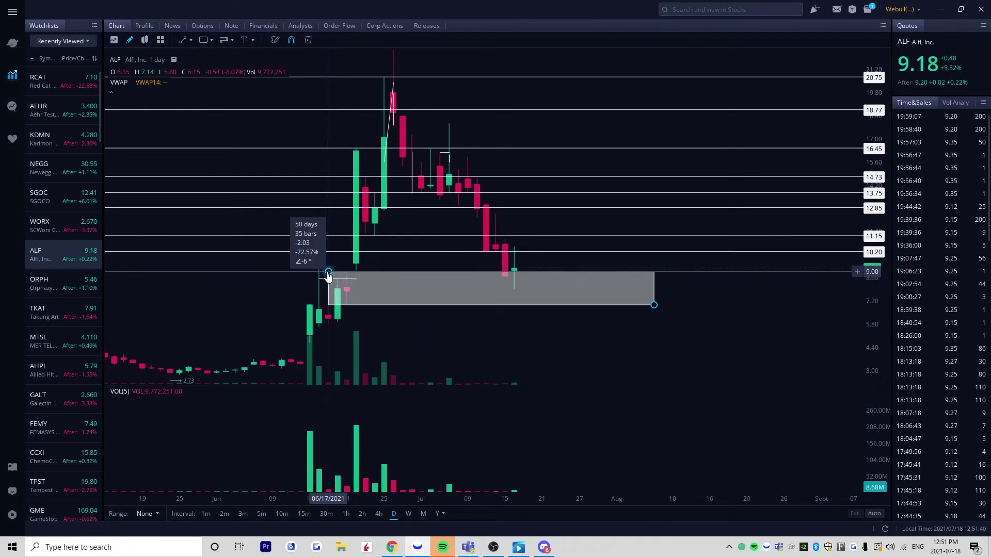
left_click_drag(327, 278, 333, 288)
left_click(379, 335)
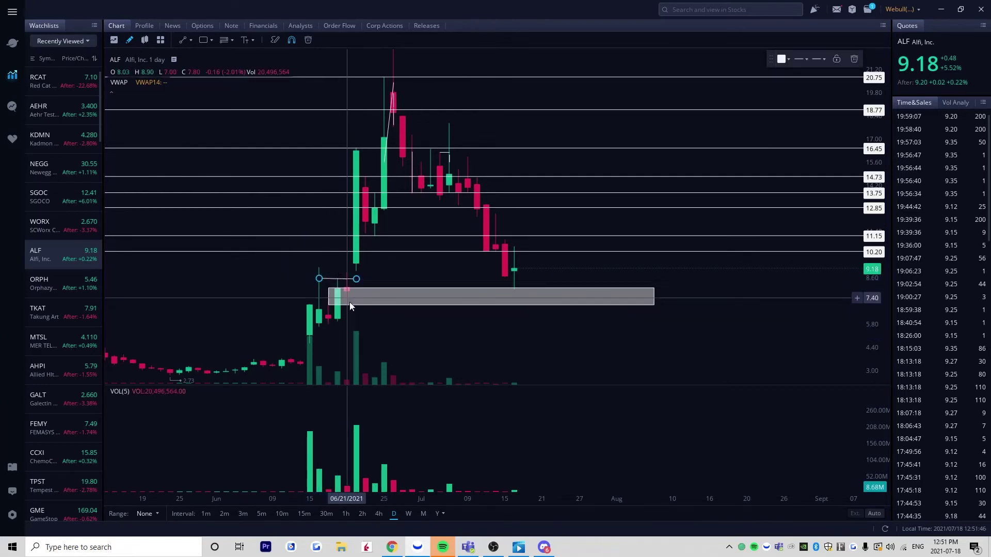
Examine ALF's June consolidation and July bounce against the shaded zone on the 1-hour chart
left_click_drag(405, 333, 435, 328)
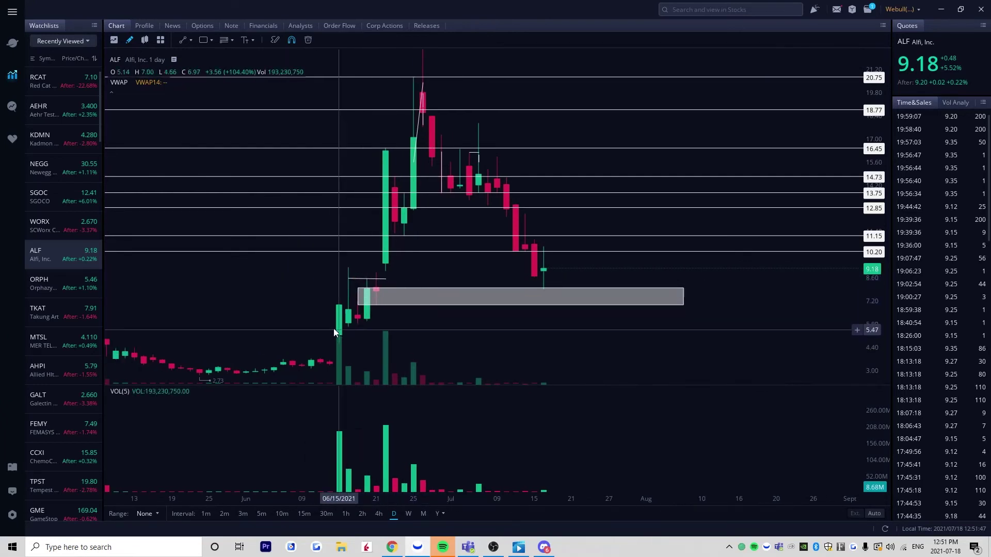
left_click(261, 514)
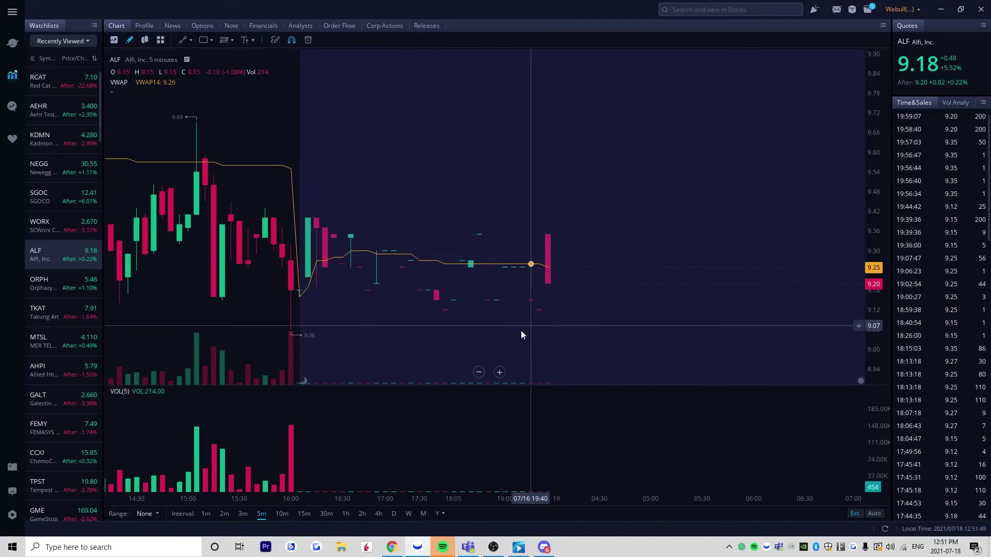
left_click(346, 514)
scroll(638, 258, "down", 5)
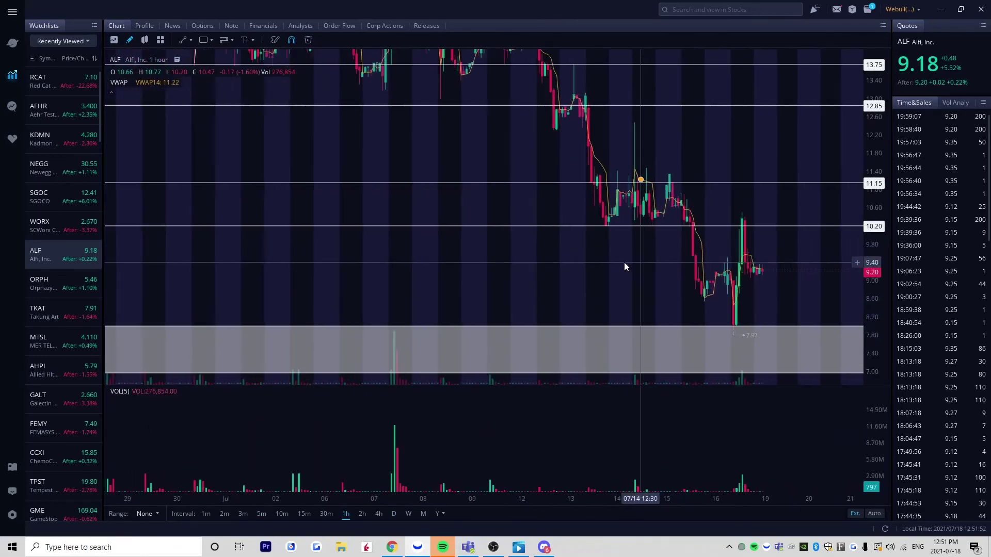
left_click_drag(326, 271, 454, 181)
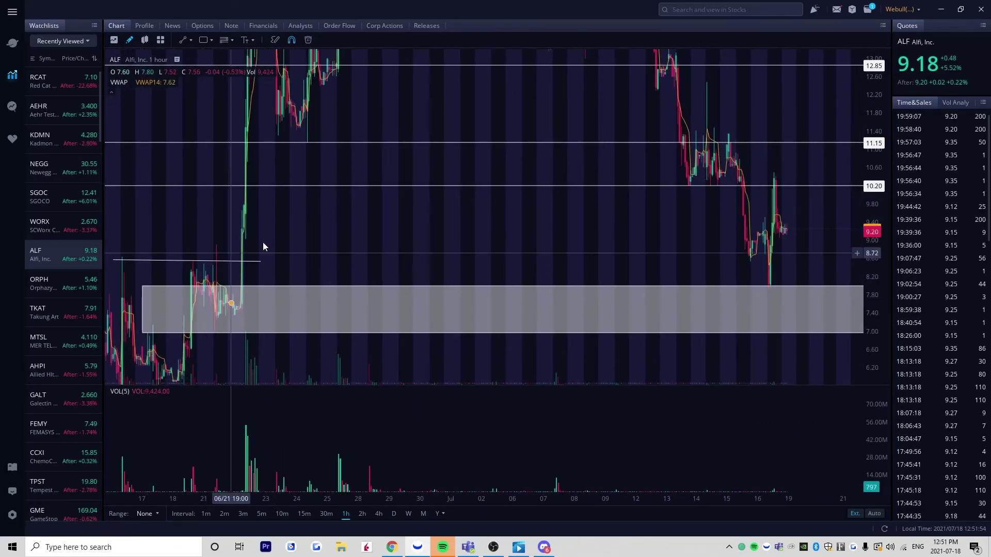
left_click_drag(459, 242, 466, 261)
left_click_drag(871, 308, 892, 124)
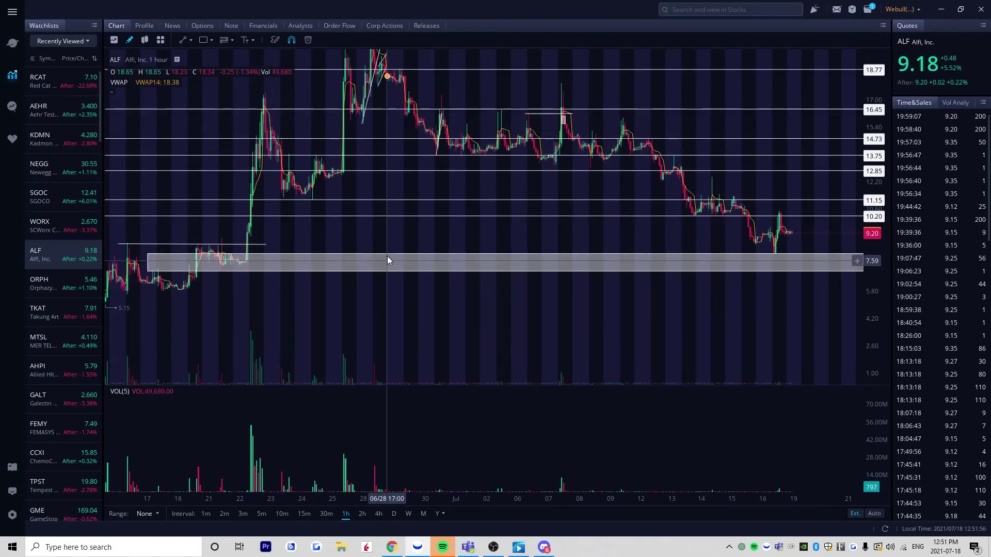
Delete the trend line drawn across ALF's mid-June highs just above the shaded support zone
left_click_drag(415, 240, 423, 282)
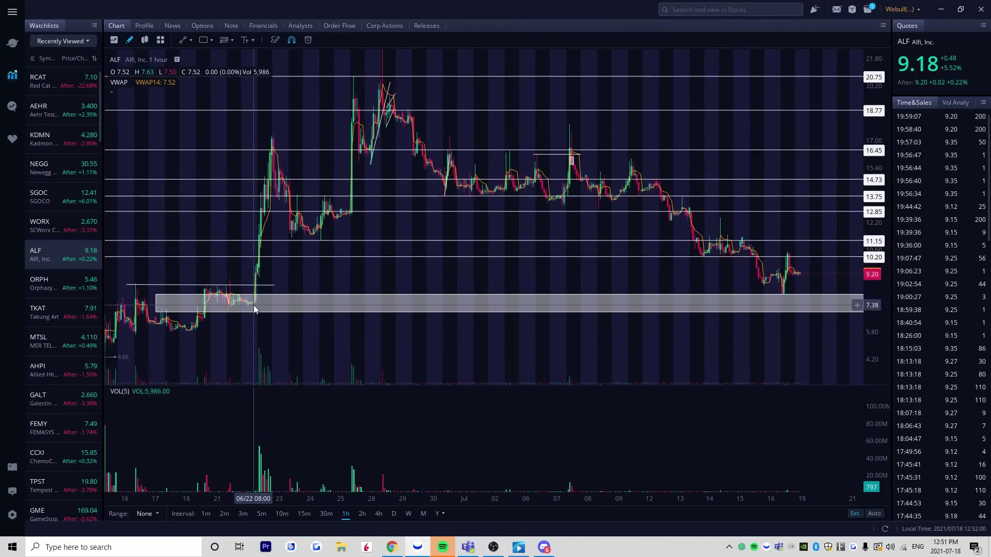
left_click_drag(348, 175, 360, 218)
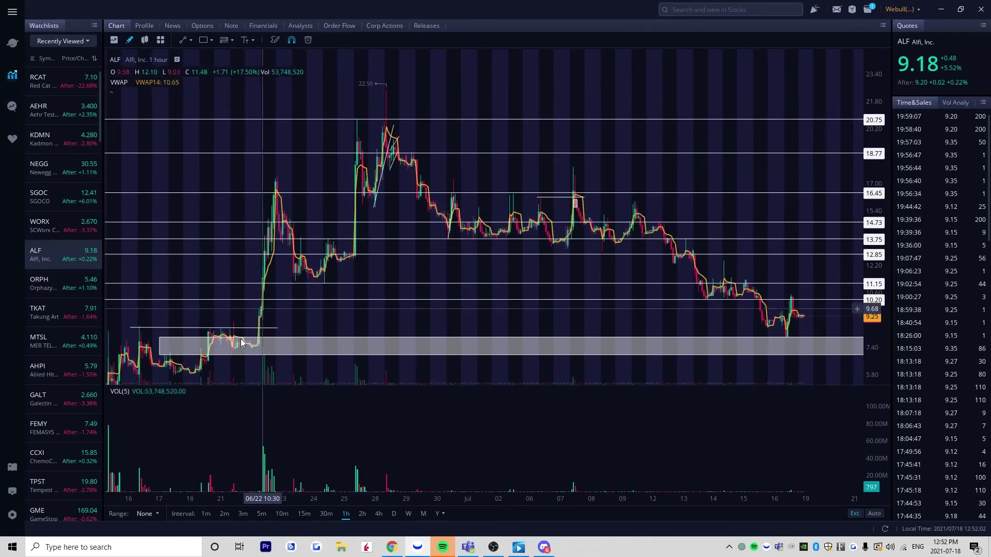
left_click(278, 328)
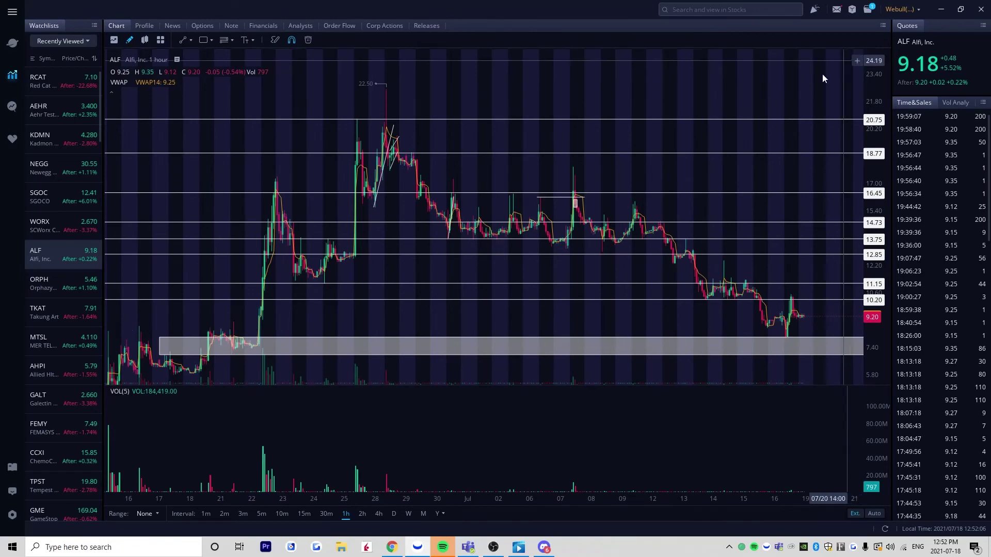
Open ORPH and examine its June price spike and the following decline on the 1-hour chart
key("Down")
scroll(448, 247, "down", 6)
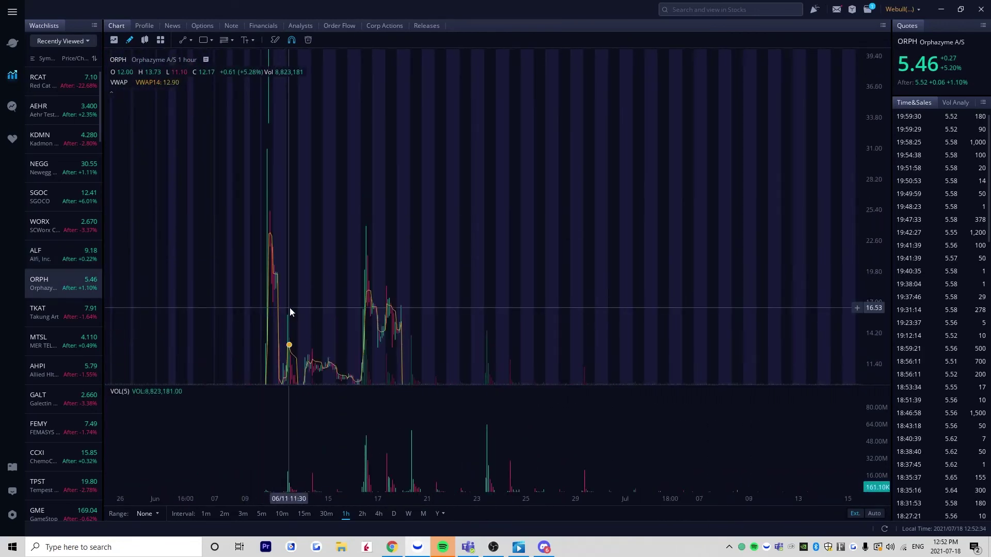
left_click_drag(872, 281, 873, 142)
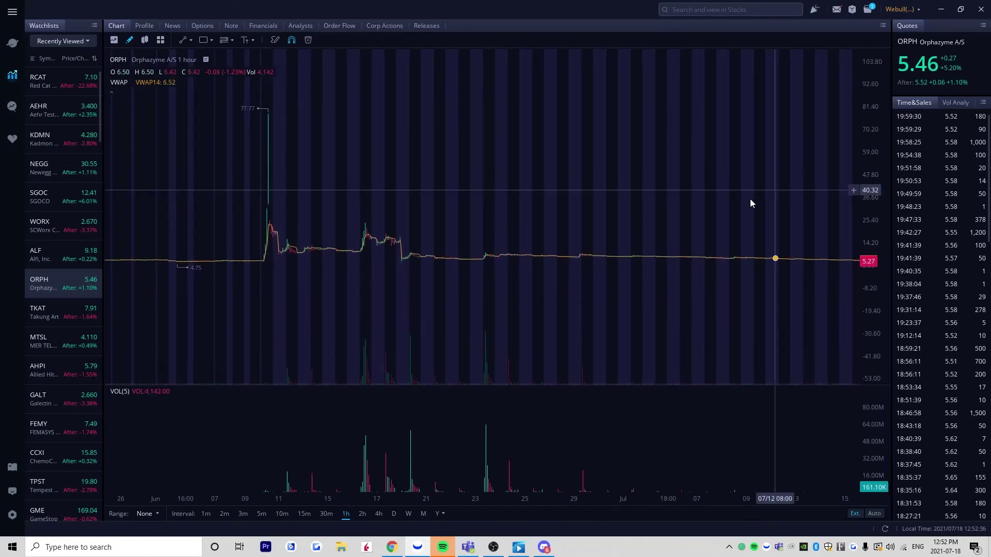
left_click_drag(695, 217, 682, 273)
left_click_drag(534, 219, 533, 258)
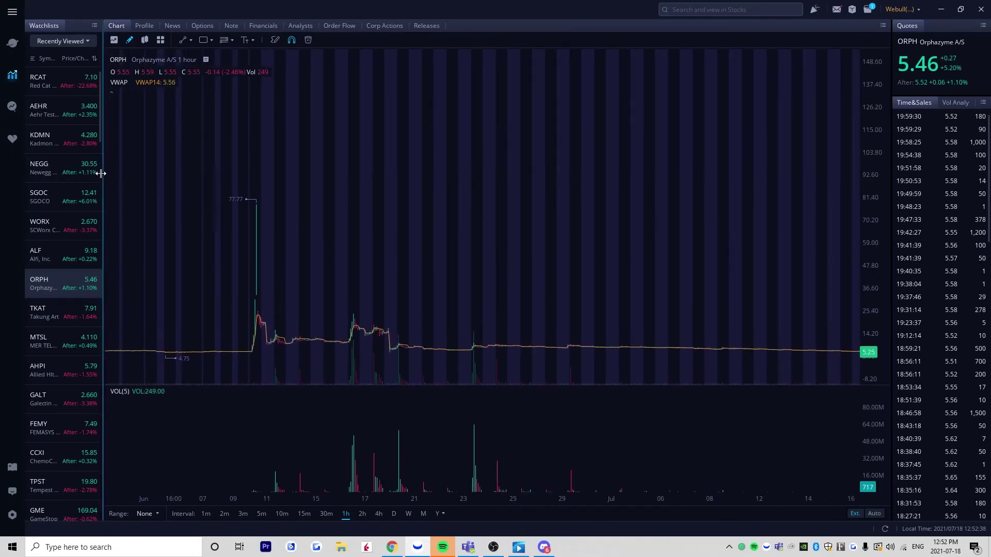
Look through the watchlist, open RCAT and examine its July run-up against the marked levels on the 1-hour chart
scroll(60, 141, "down", 3)
scroll(65, 248, "down", 6)
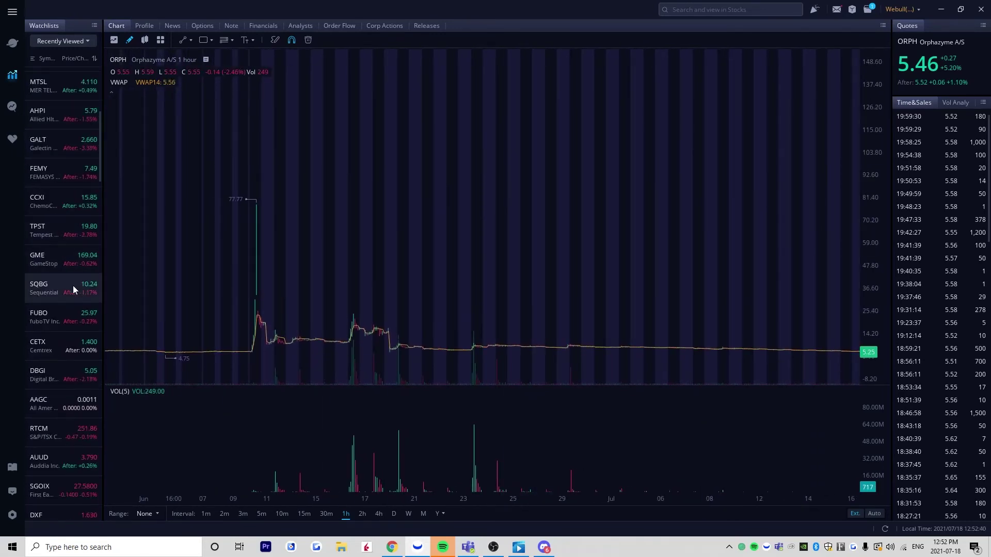
scroll(75, 317, "up", 9)
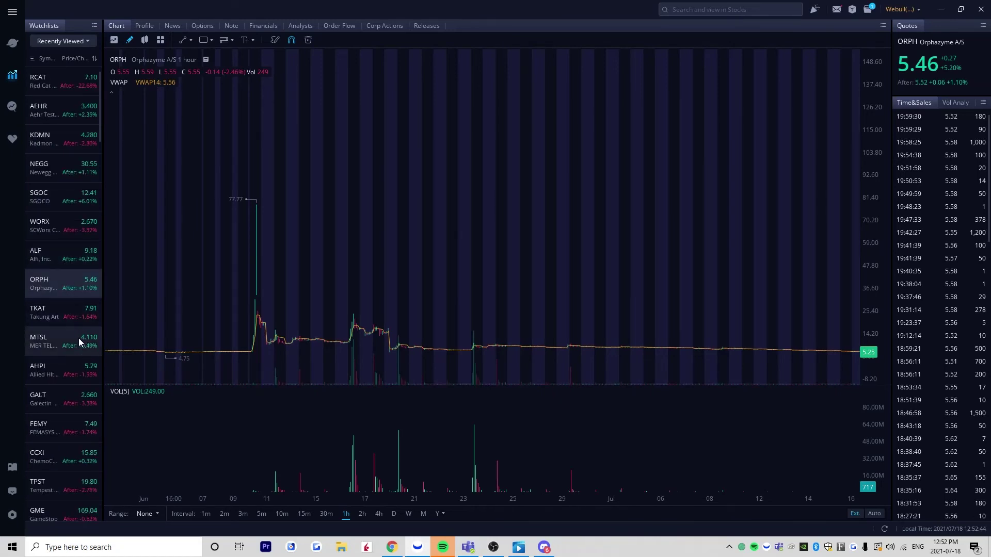
left_click(75, 82)
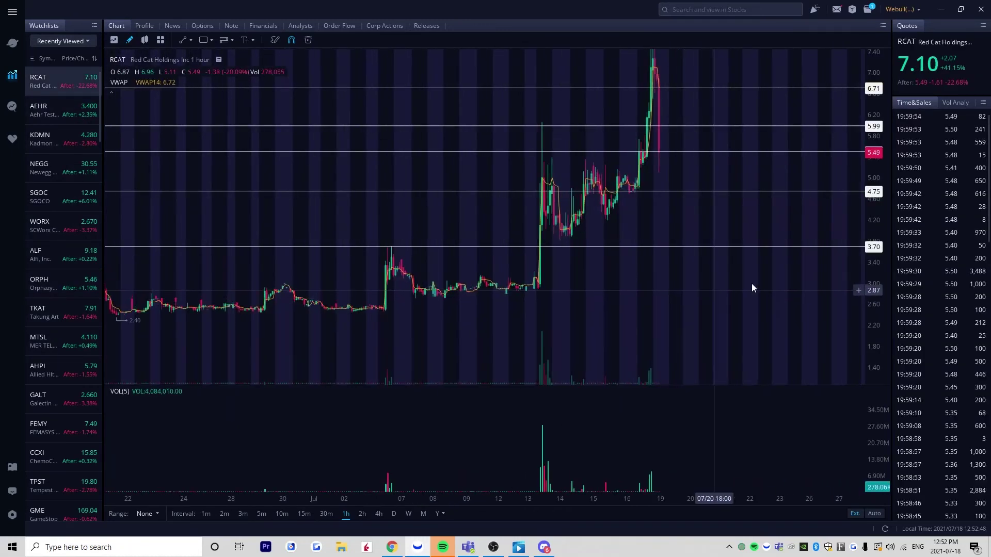
left_click_drag(666, 269, 667, 302)
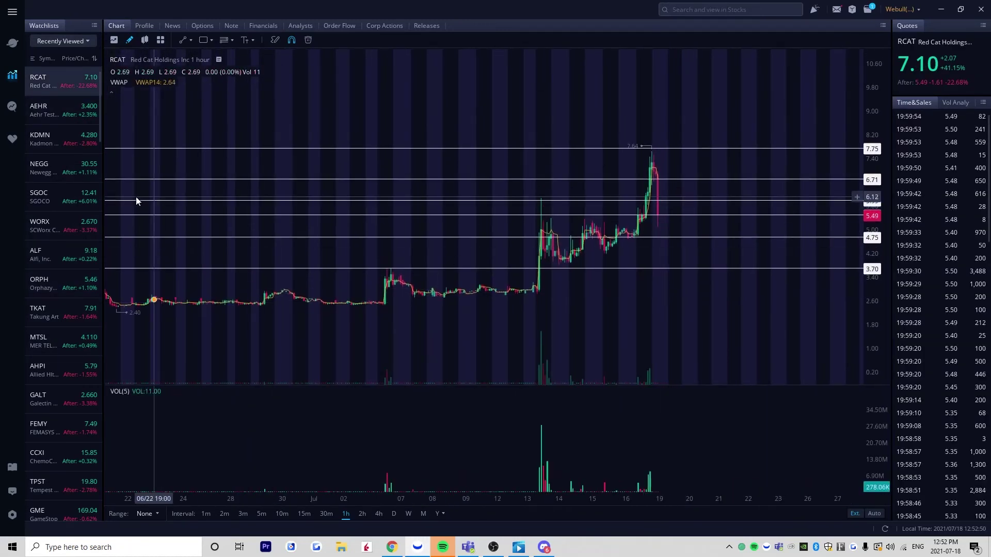
left_click_drag(387, 304, 454, 330)
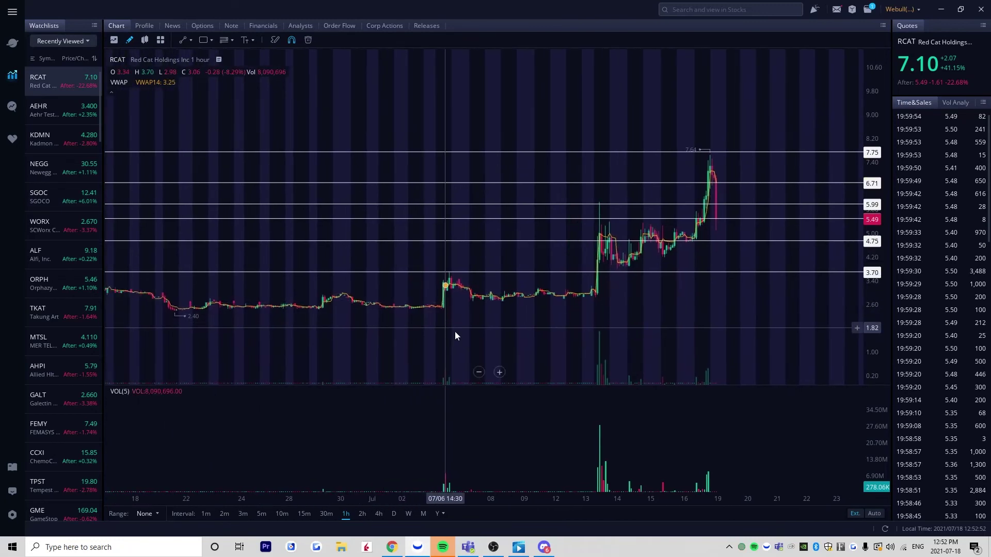
Open NEGG and delete all drawings on its chart
left_click(71, 163)
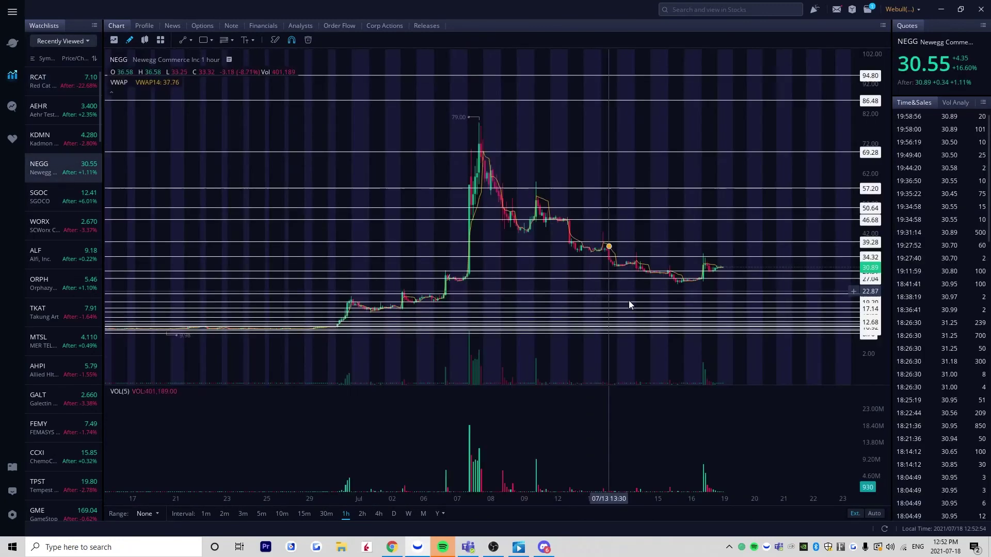
left_click(308, 40)
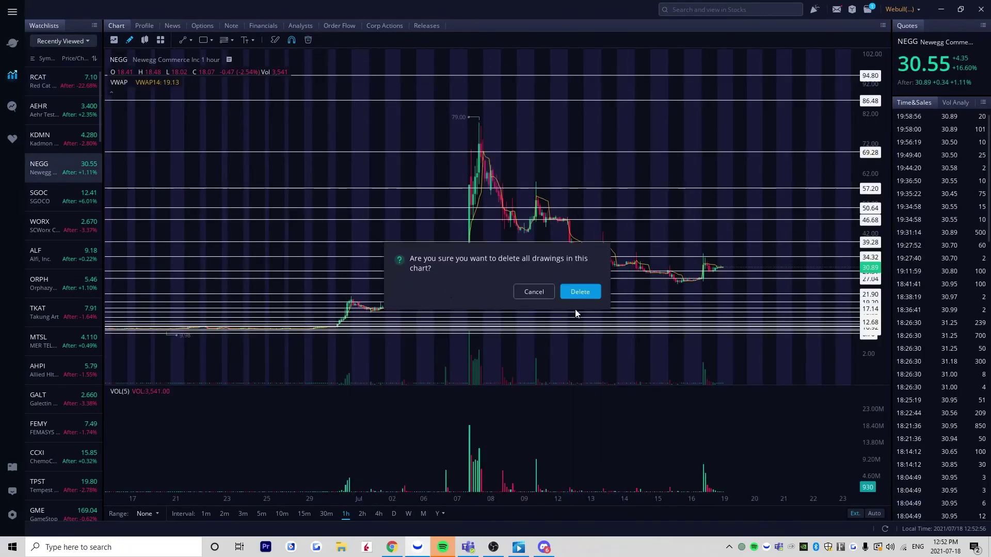
left_click(583, 290)
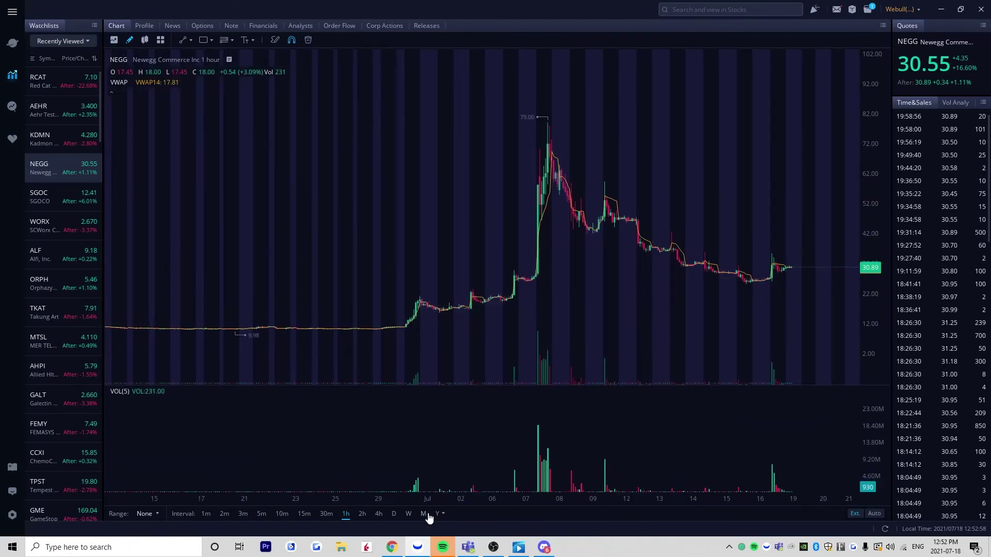
Examine NEGG's long-term price history on the monthly chart, including the 2020 lows and the July 2021 candle
left_click(424, 513)
scroll(652, 306, "up", 3)
left_click_drag(554, 294, 662, 219)
scroll(689, 302, "up", 1)
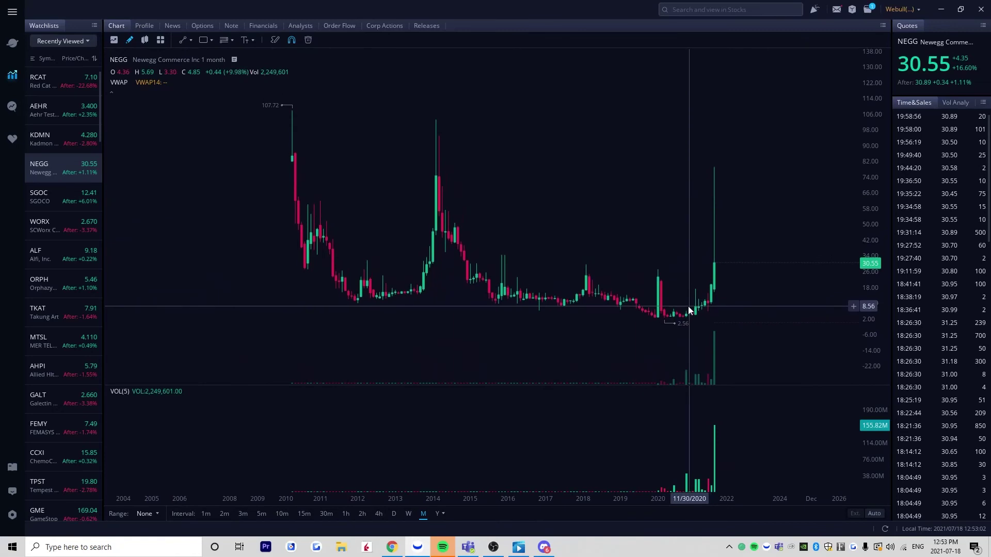
scroll(691, 311, "up", 1)
scroll(701, 288, "up", 3)
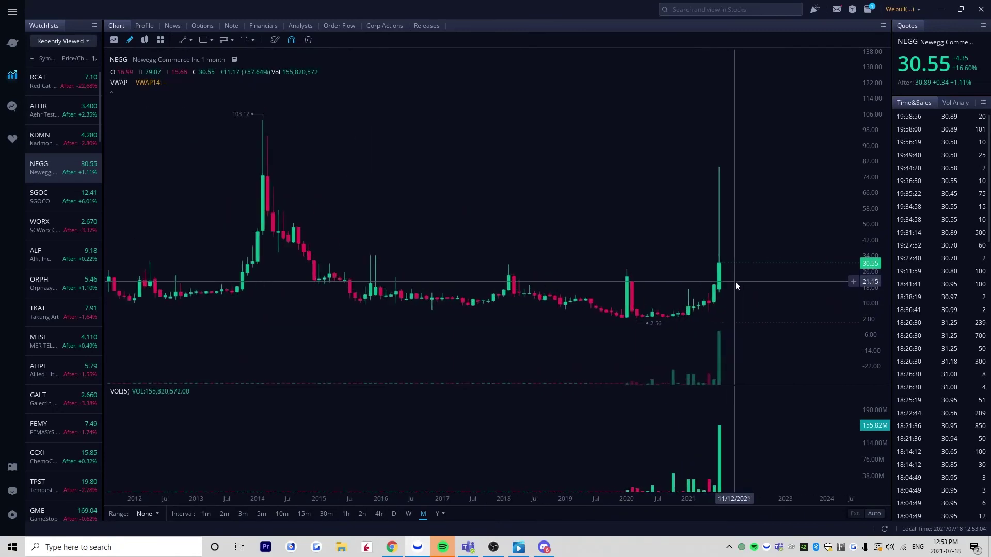
scroll(731, 278, "up", 3)
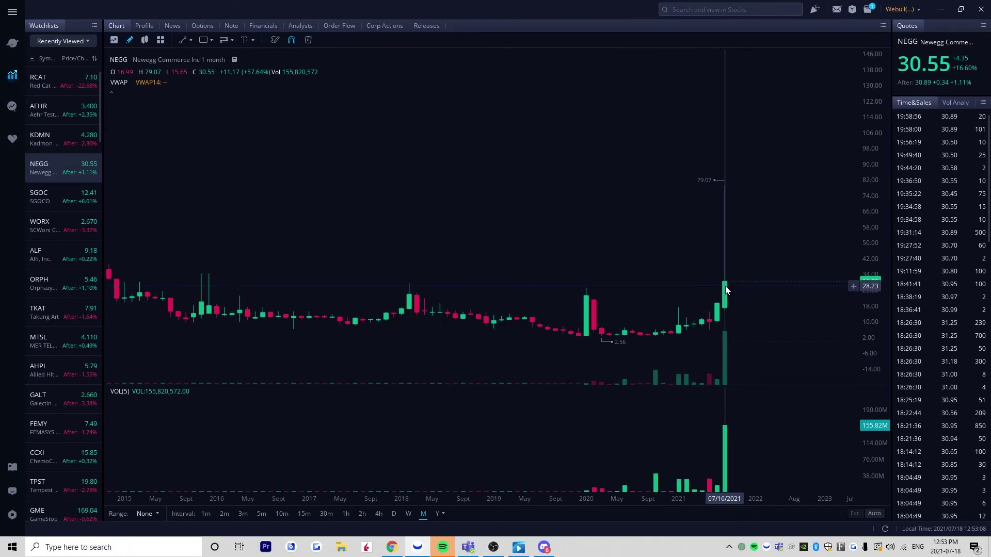
left_click_drag(631, 274, 680, 232)
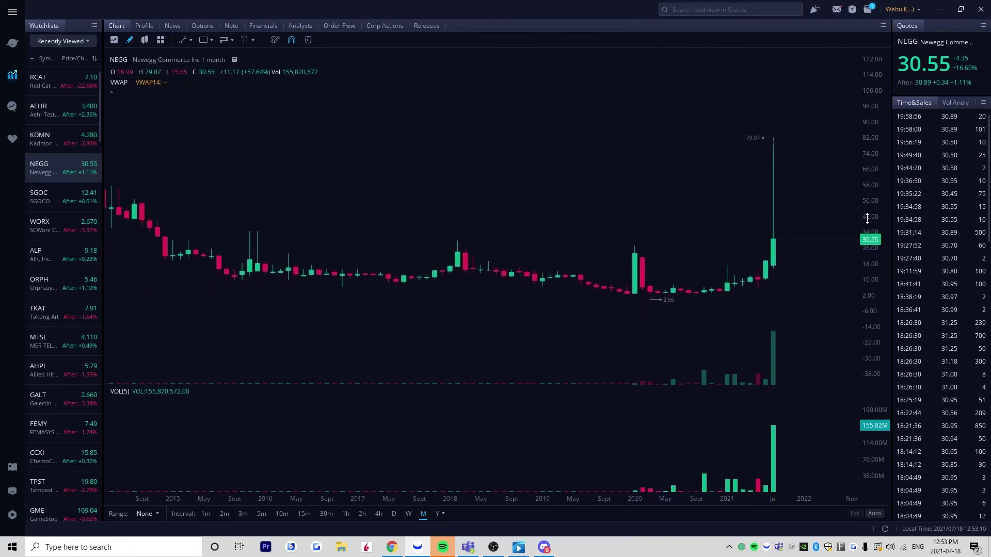
left_click_drag(867, 219, 834, 312)
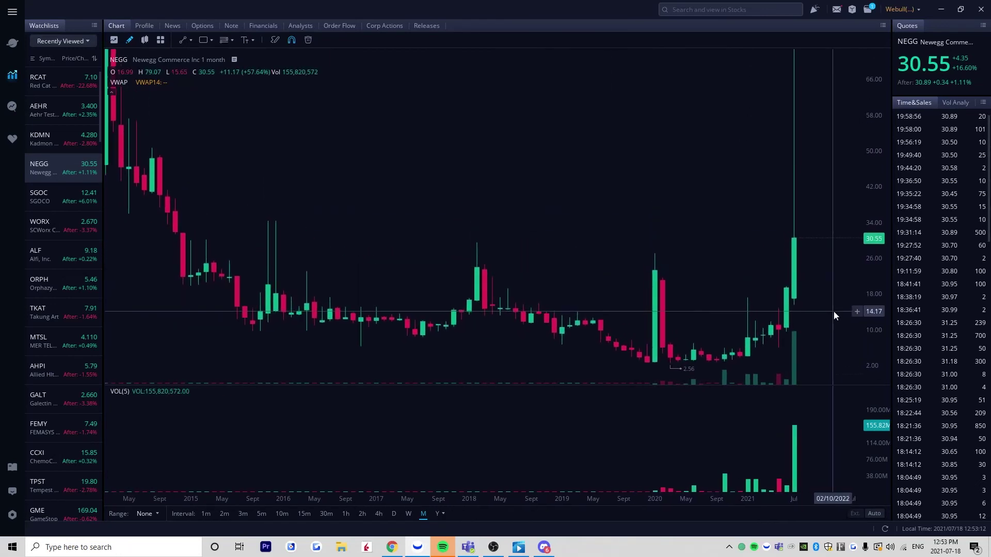
Draw horizontal lines on the monthly chart at 14.90, the May 2021 high, and 17.14, the January 2021 high
scroll(813, 294, "down", 1)
scroll(778, 295, "up", 1)
left_click_drag(773, 277, 776, 261)
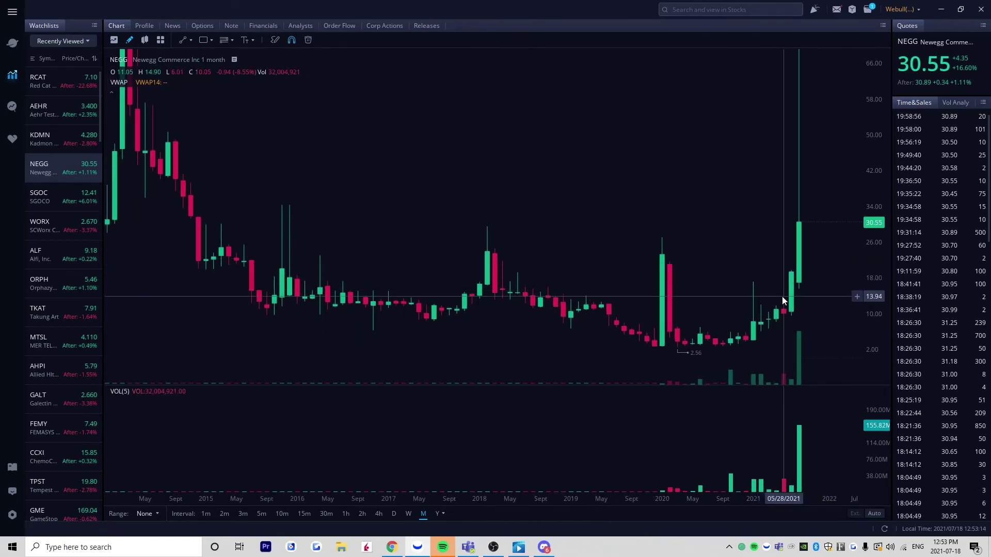
key("alt+h")
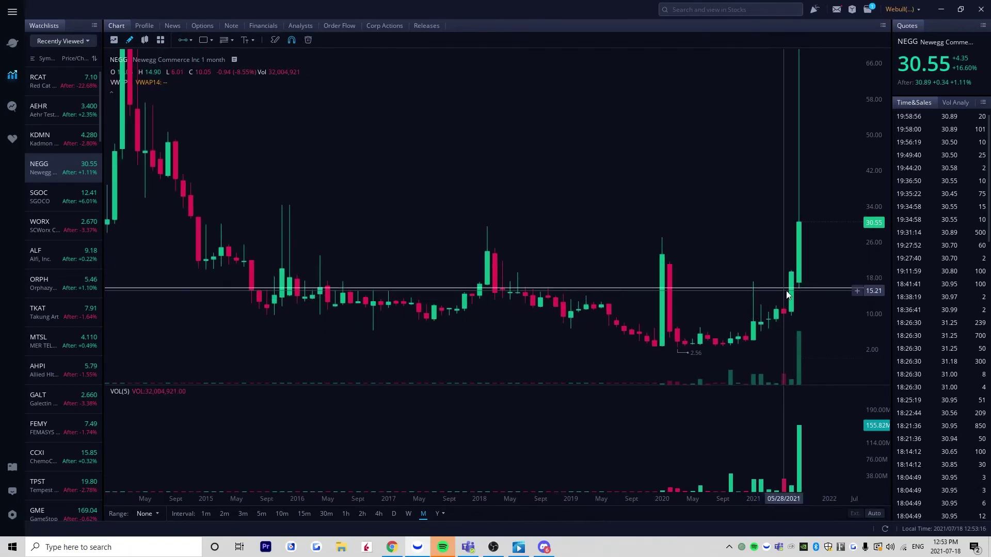
left_click(784, 290)
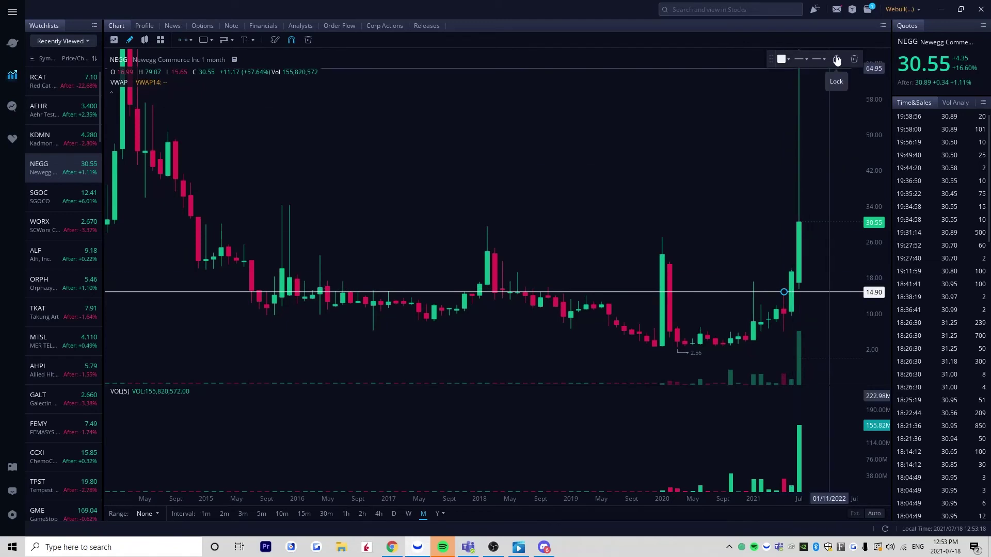
left_click(779, 287)
key("alt+h")
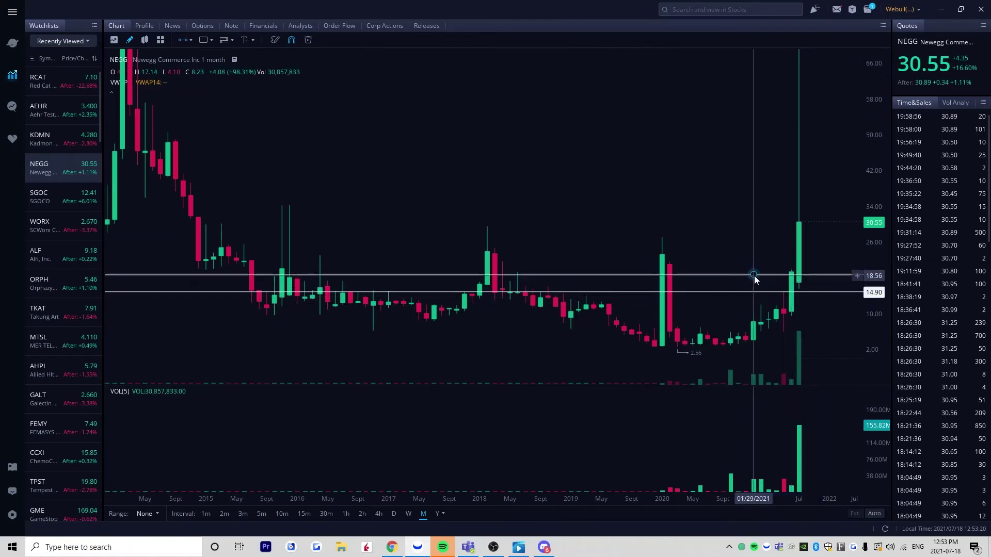
left_click(754, 282)
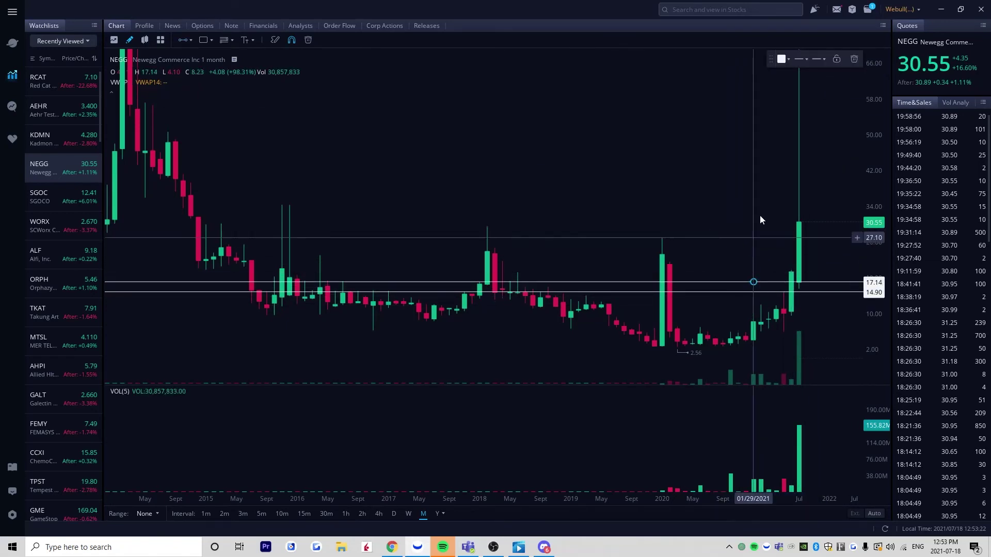
left_click(722, 160)
Draw horizontal lines at 21.60, the February 2020 high, and 27.04, the January 2020 high
left_click_drag(874, 206, 874, 279)
left_click_drag(782, 230, 782, 261)
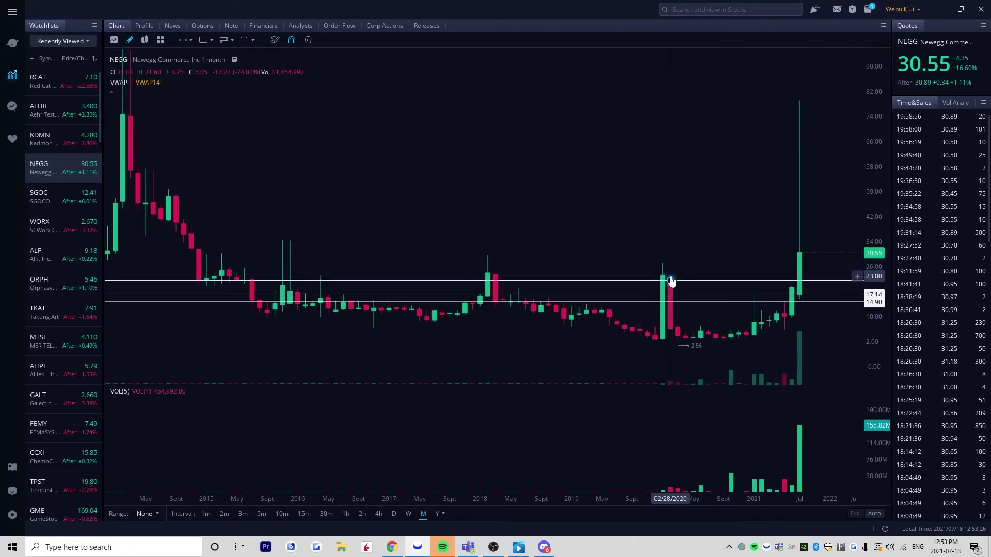
left_click(670, 281)
left_click(802, 103)
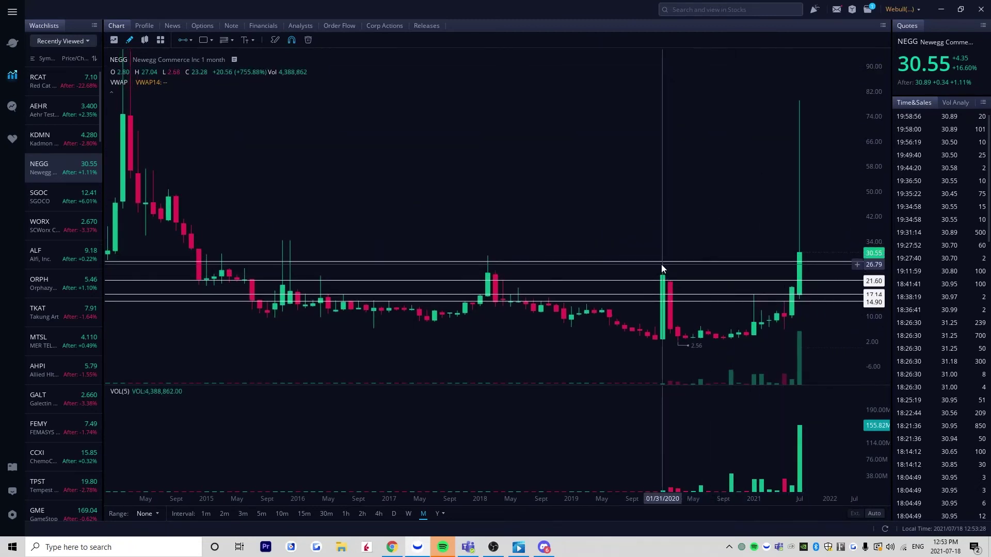
left_click(663, 262)
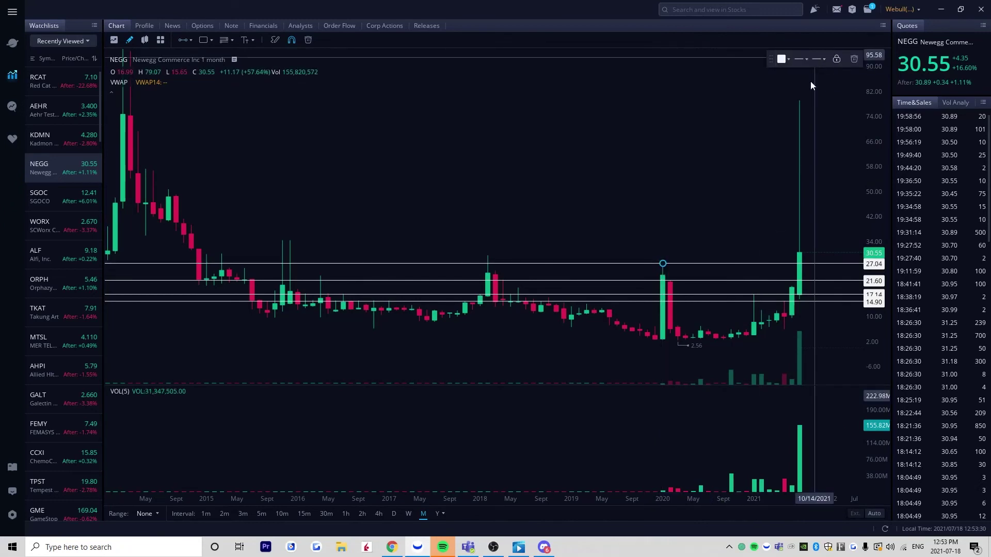
Draw horizontal lines at 34.32, the December 2015 high, and 39.28, the November 2014 high
left_click_drag(631, 174, 686, 174)
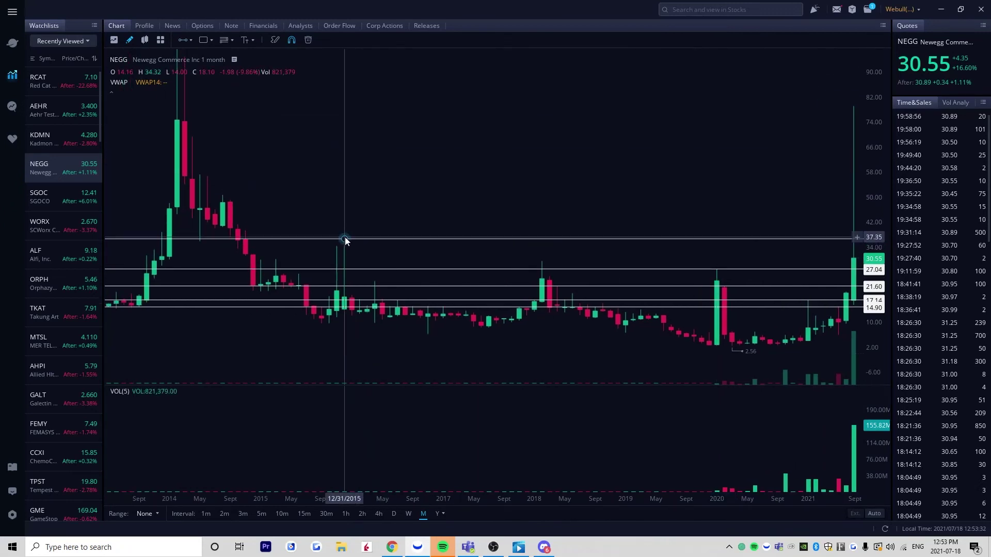
left_click(344, 244)
left_click_drag(346, 248, 344, 253)
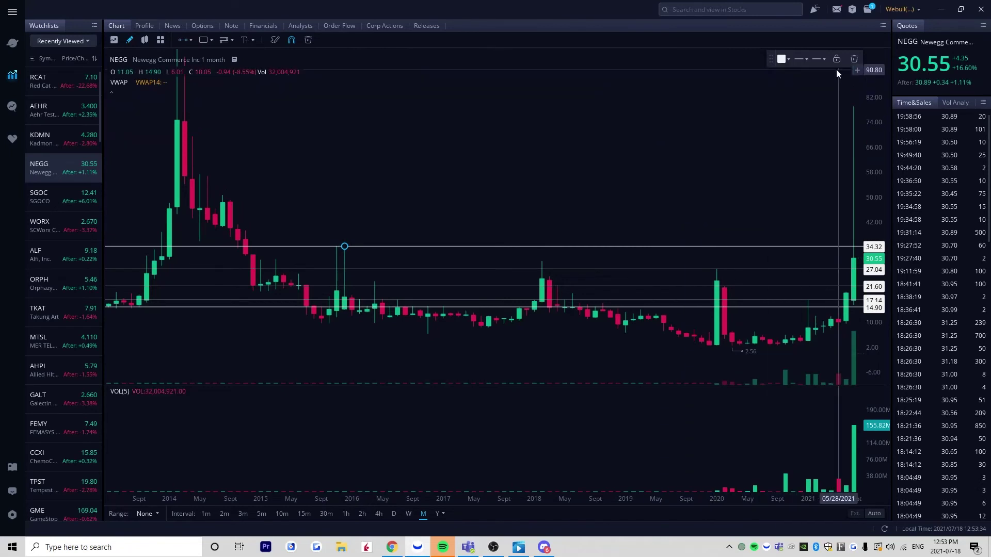
left_click_drag(492, 195, 498, 215)
left_click(251, 244)
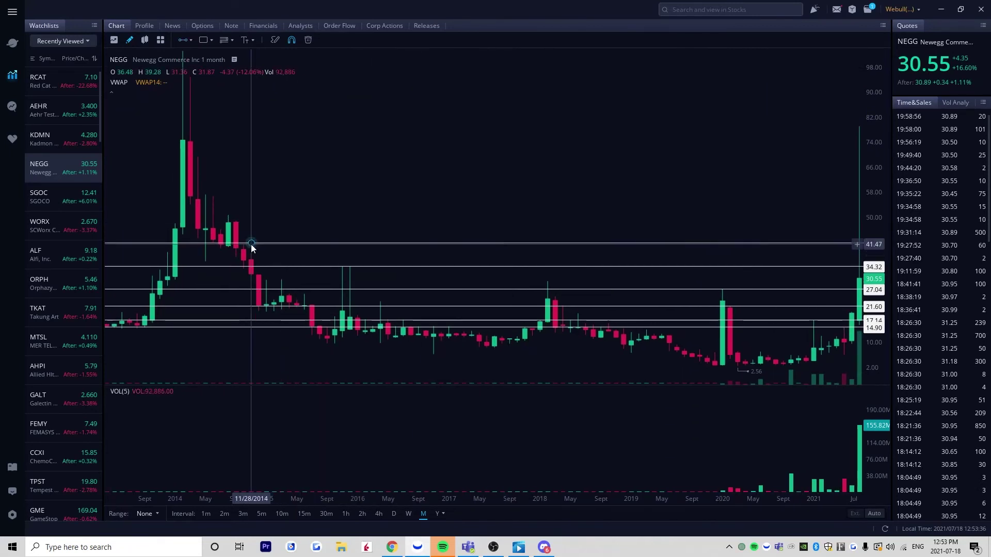
left_click_drag(251, 243, 251, 250)
left_click(252, 251)
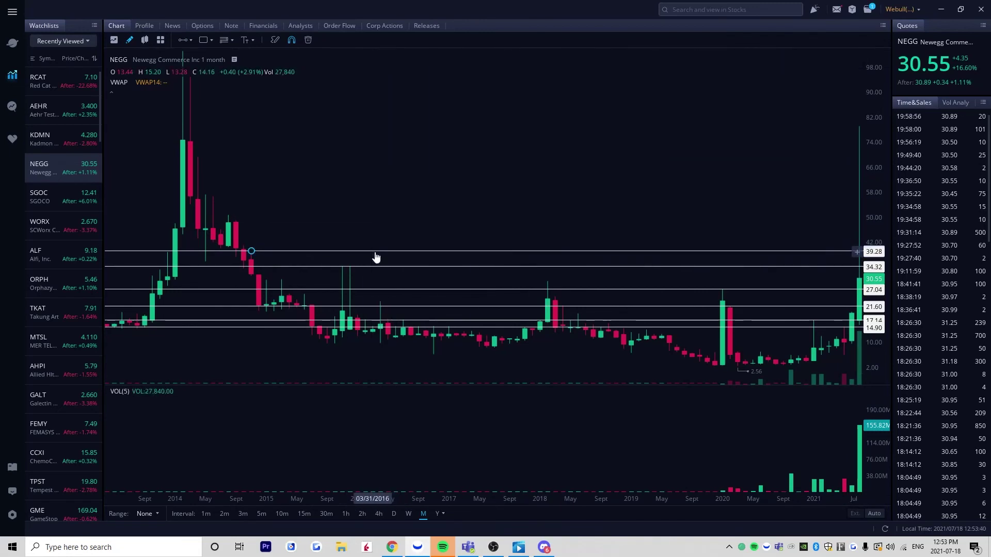
Draw horizontal lines at 50.64 and 57.20 on the highs of the mid-2014 candles
left_click_drag(355, 200, 358, 210)
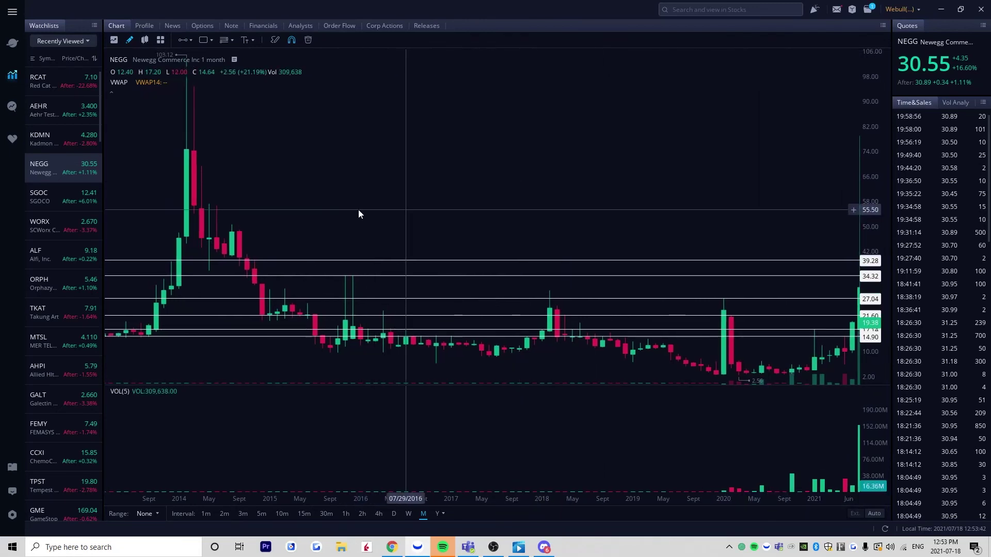
left_click(231, 217)
left_click(233, 223)
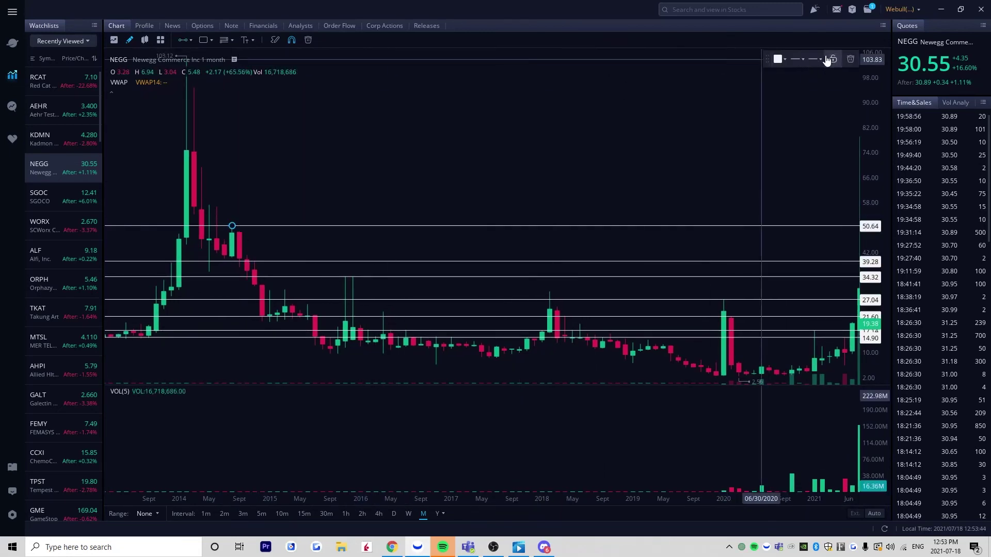
left_click(543, 179)
left_click_drag(544, 180, 548, 208)
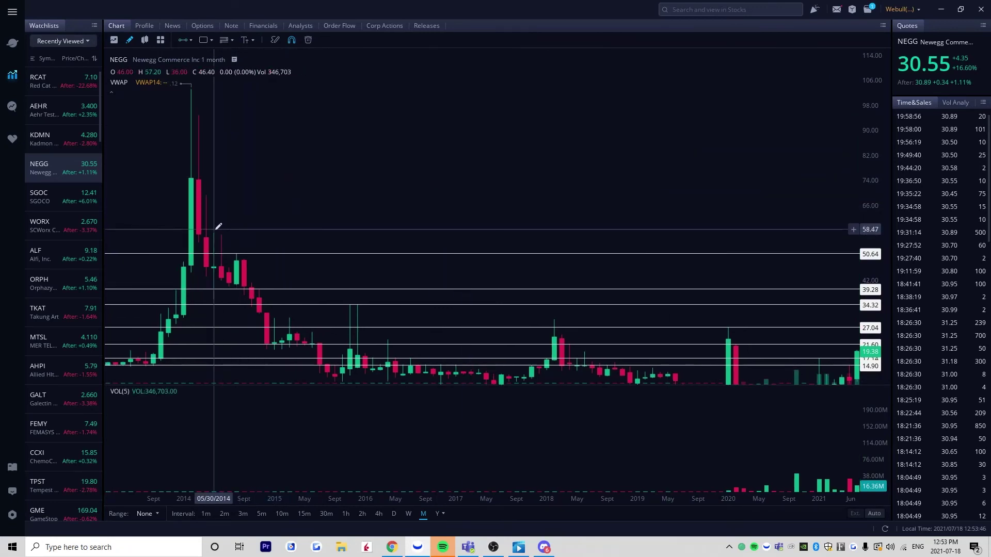
key("alt+h")
left_click(213, 231)
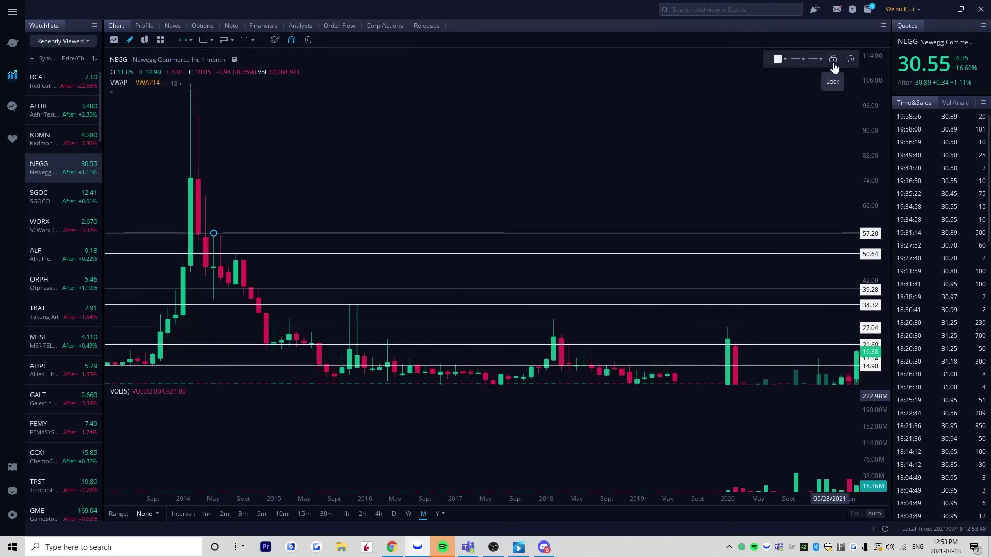
Draw horizontal lines at 69.28, 74.24 and 94.80 on the candles around the early-2014 spike, locking the 74.24 line
left_click_drag(594, 177, 612, 186)
key("alt+h")
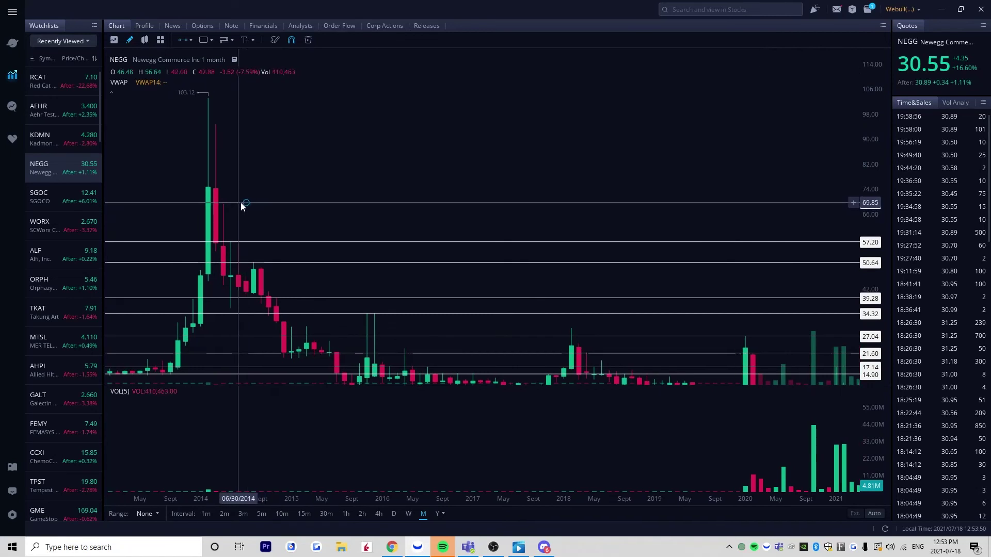
left_click(223, 204)
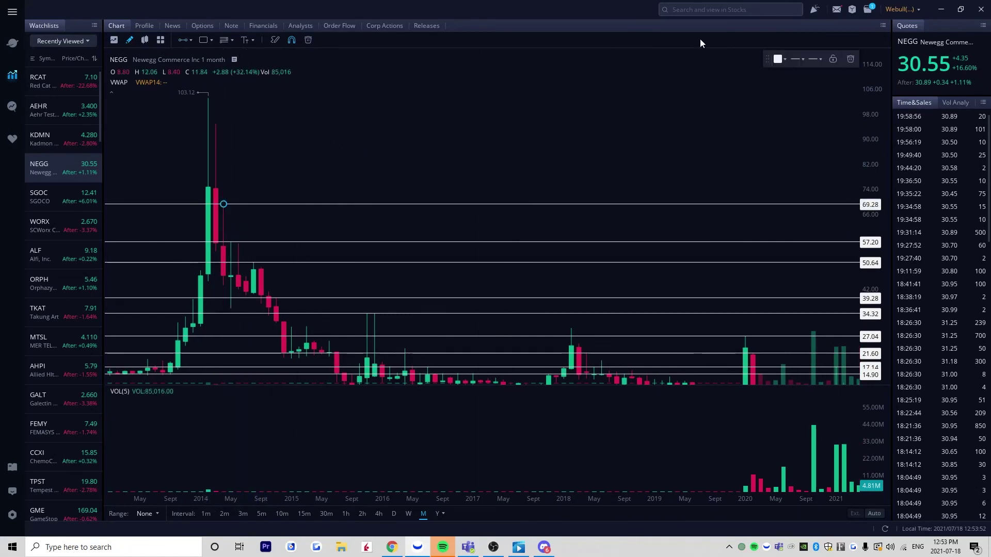
left_click_drag(515, 138, 535, 147)
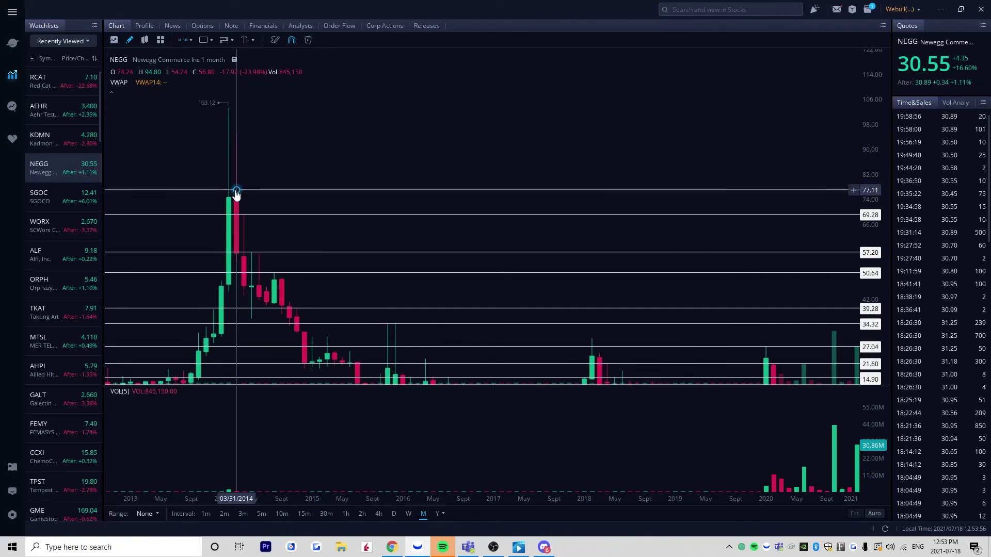
left_click(235, 198)
mouse_move(235, 200)
left_mouse_down()
mouse_move(228, 154)
mouse_move(239, 204)
left_mouse_up()
left_click(832, 60)
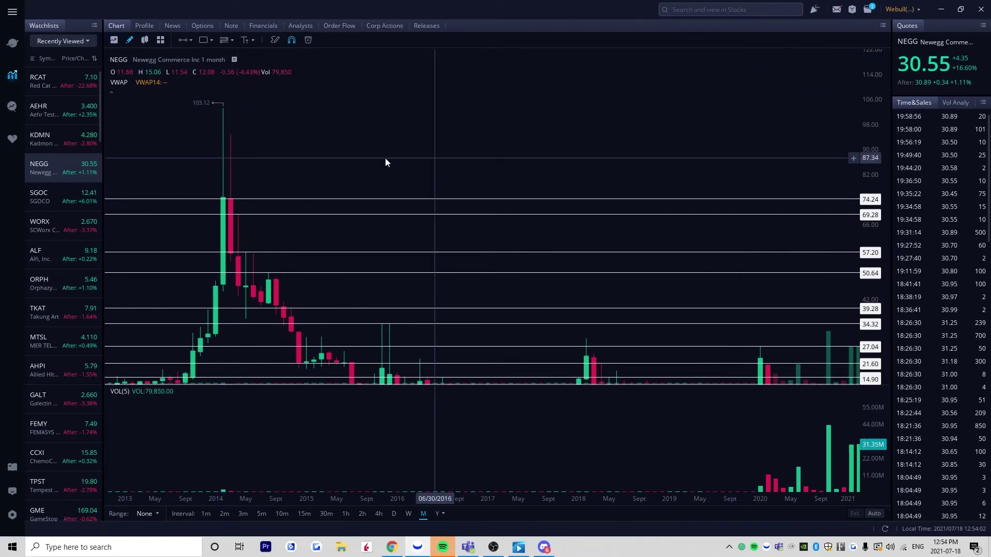
left_click(184, 40)
left_click(231, 135)
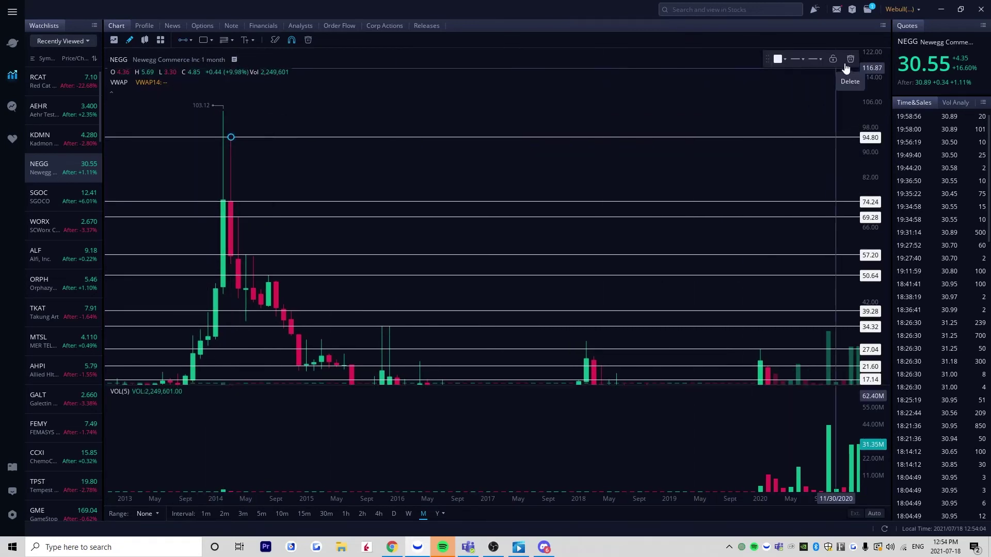
Examine NEGG's weekly chart with the price scale compressed so all drawn levels fit around the July 2021 spike
left_click(408, 514)
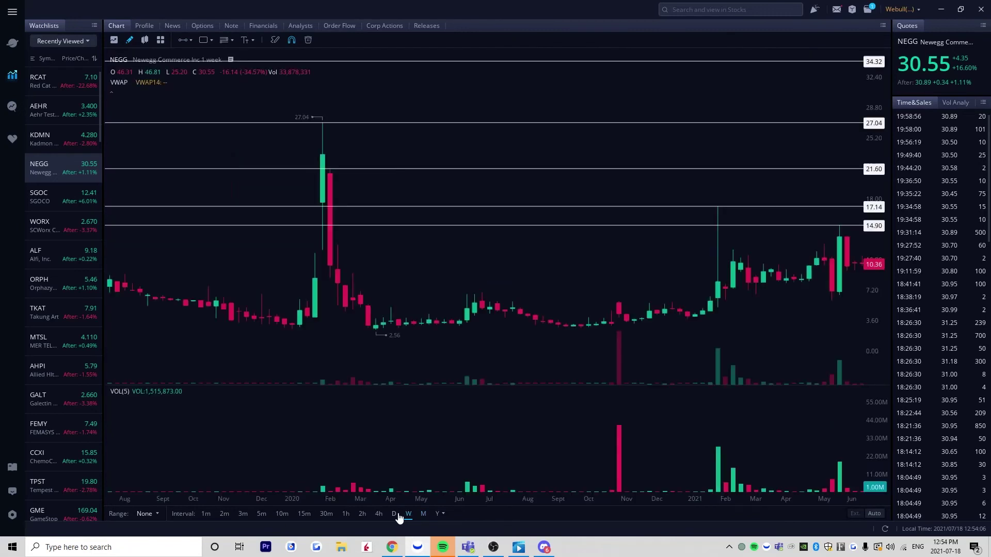
scroll(702, 258, "down", 3)
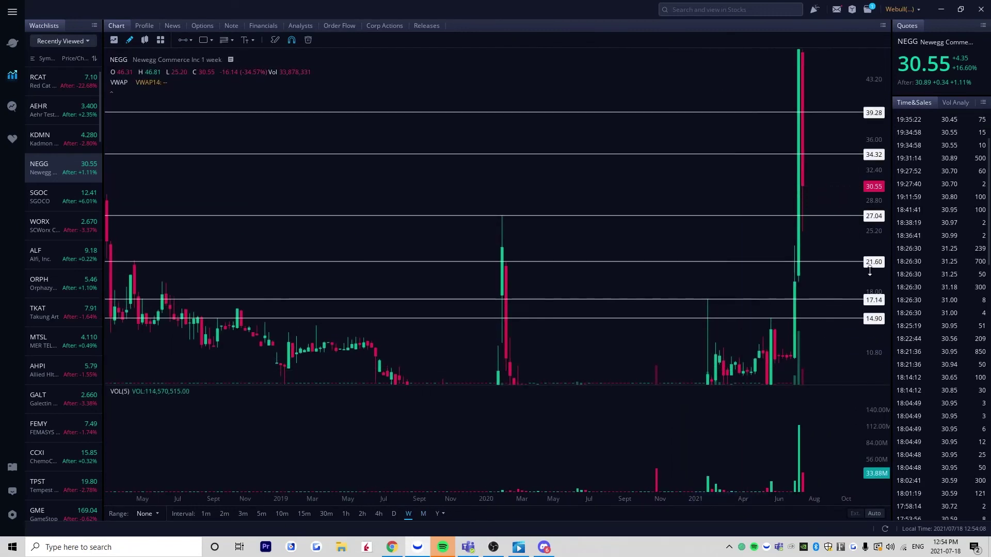
left_click_drag(869, 163, 876, 100)
left_click_drag(752, 273, 757, 311)
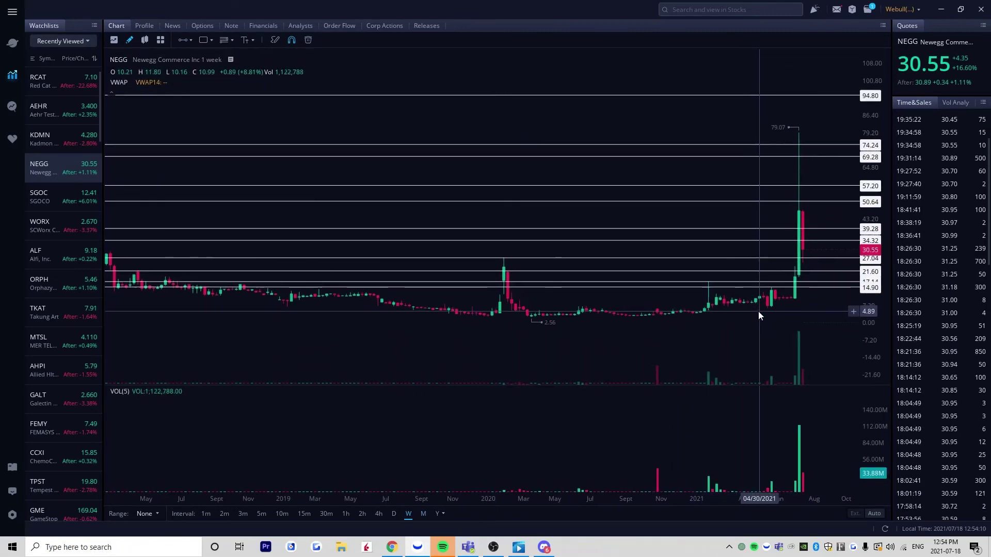
Examine NEGG's daily chart against the drawn levels, from the older price history to the July 2021 spike and pullback
left_click(394, 513)
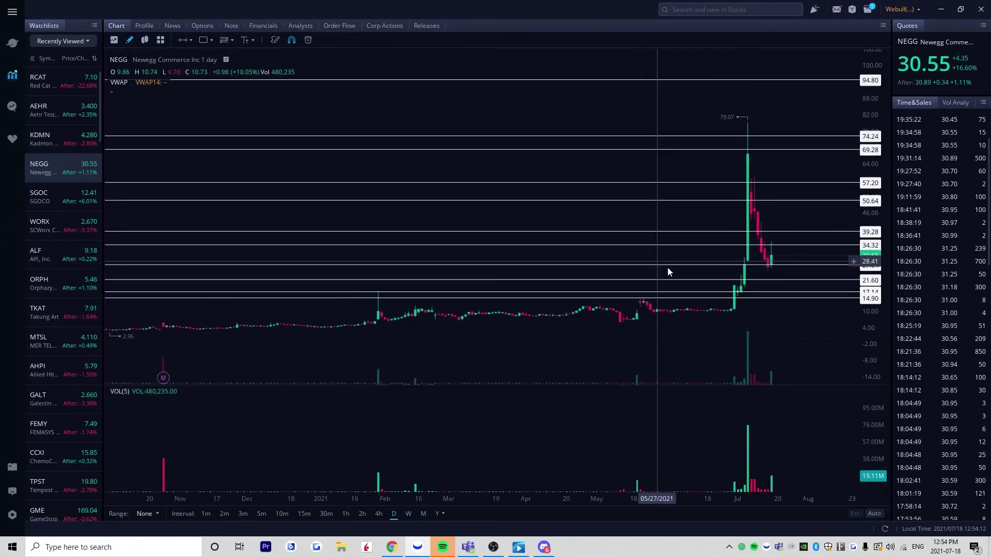
left_click_drag(574, 326, 778, 357)
scroll(745, 335, "down", 3)
scroll(290, 313, "down", 2)
left_click_drag(289, 314, 518, 391)
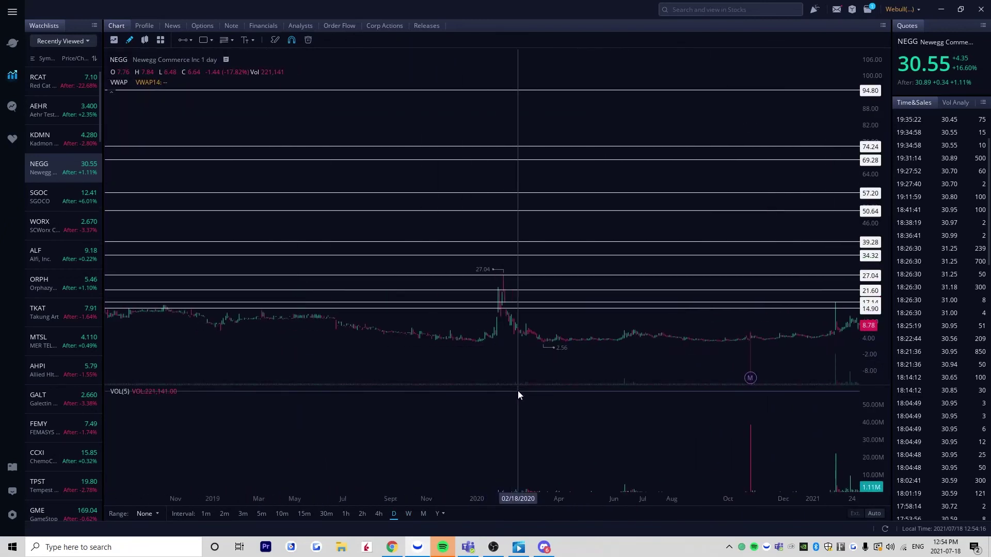
scroll(323, 331, "down", 3)
left_click_drag(323, 328, 513, 386)
left_click_drag(487, 350, 303, 350)
left_click_drag(639, 340, 455, 332)
scroll(652, 327, "up", 3)
scroll(652, 327, "up", 3)
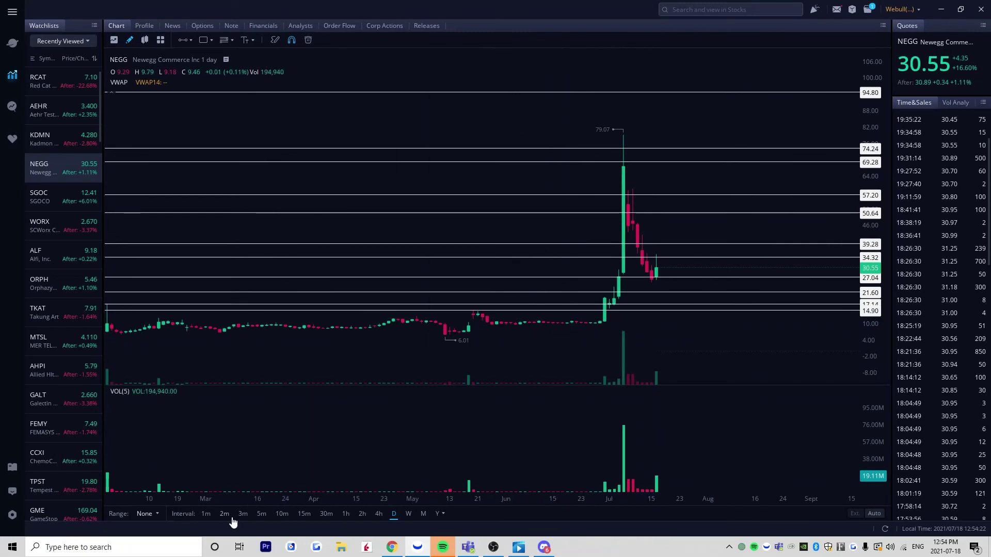
Trace NEGG's mid-July decline back to the July 7 spike on the 5-minute chart against the drawn levels
left_click(262, 514)
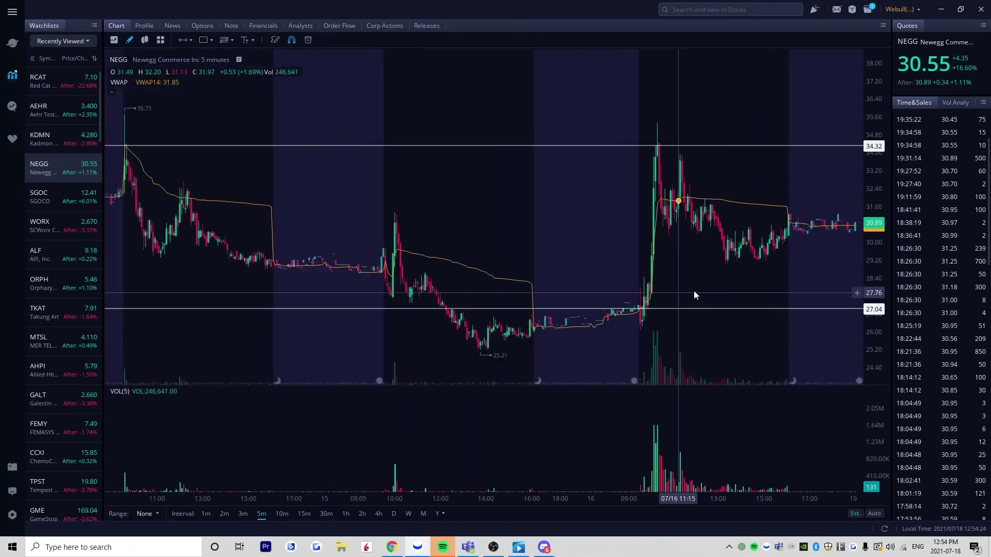
left_click_drag(874, 246, 874, 336)
scroll(540, 279, "down", 3)
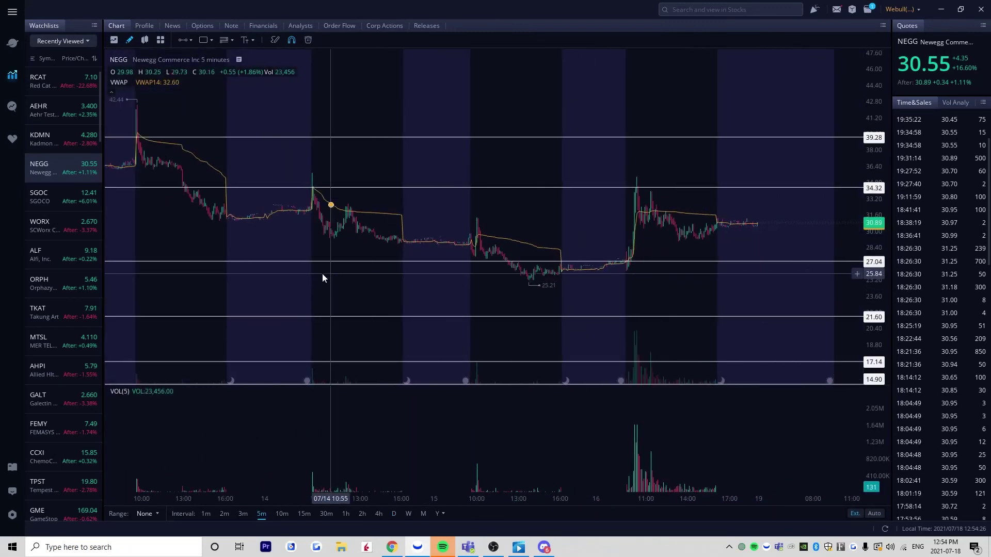
left_click_drag(310, 273, 728, 272)
left_click_drag(434, 224, 697, 382)
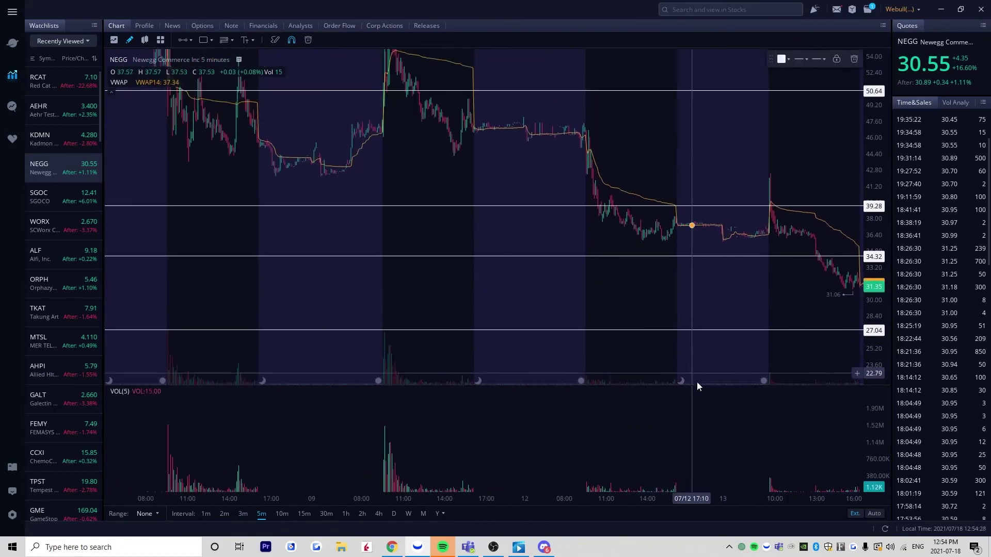
left_click_drag(451, 167, 638, 363)
left_click_drag(442, 283, 687, 335)
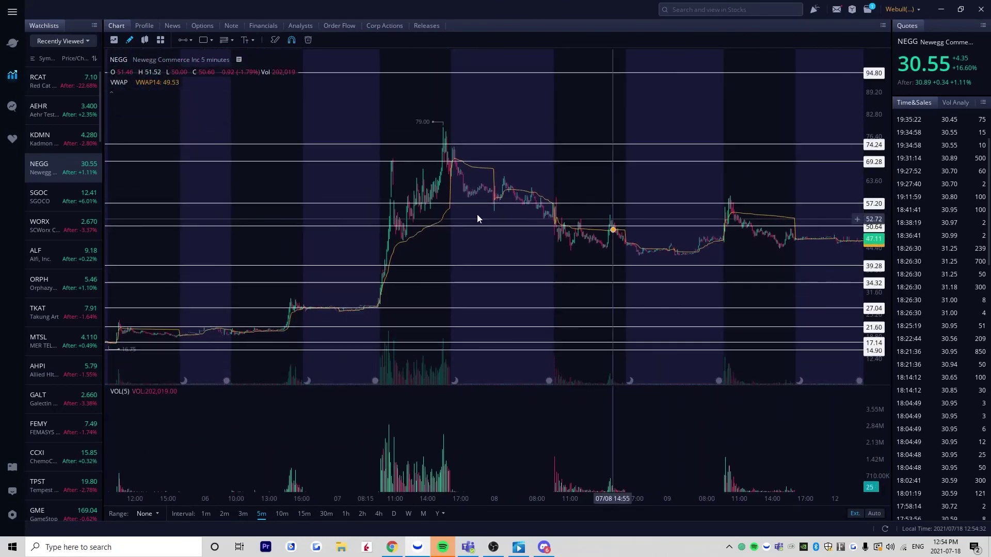
Examine how NEGG's July 7 run-up reacts at the drawn levels from 34.32 to 74.24 on the 5-minute chart
scroll(372, 257, "up", 3)
scroll(372, 257, "up", 1)
left_click_drag(441, 243, 220, 237)
left_click_drag(520, 237, 722, 278)
scroll(372, 276, "up", 4)
left_click_drag(484, 253, 492, 215)
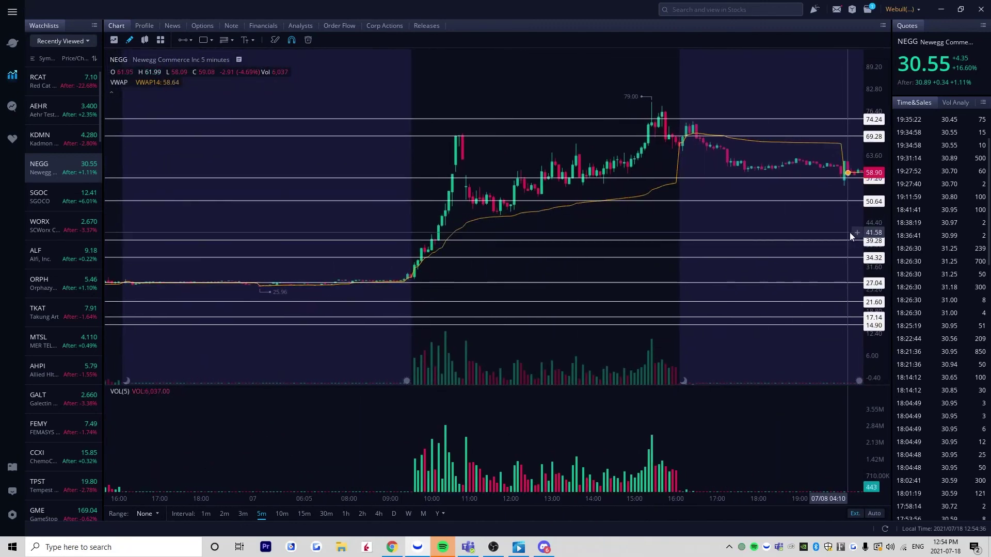
mouse_move(880, 232)
left_mouse_down()
mouse_move(882, 256)
mouse_move(881, 223)
left_mouse_up()
left_click_drag(693, 222, 698, 293)
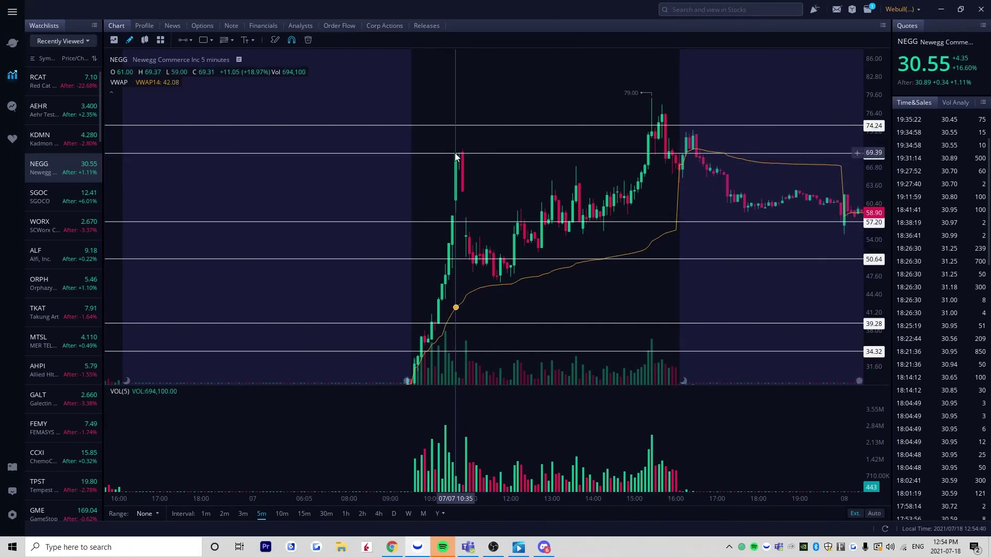
scroll(383, 219, "up", 2)
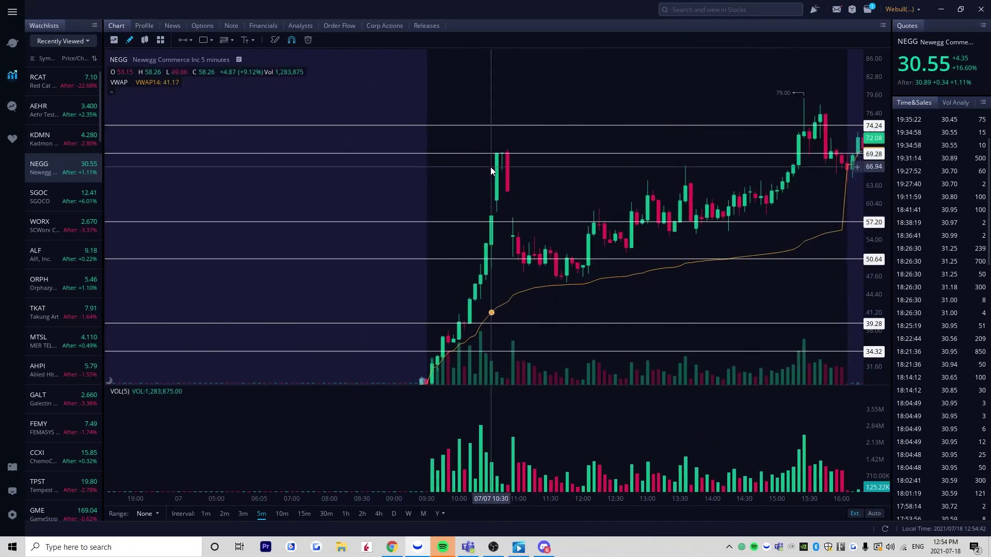
scroll(503, 166, "down", 1)
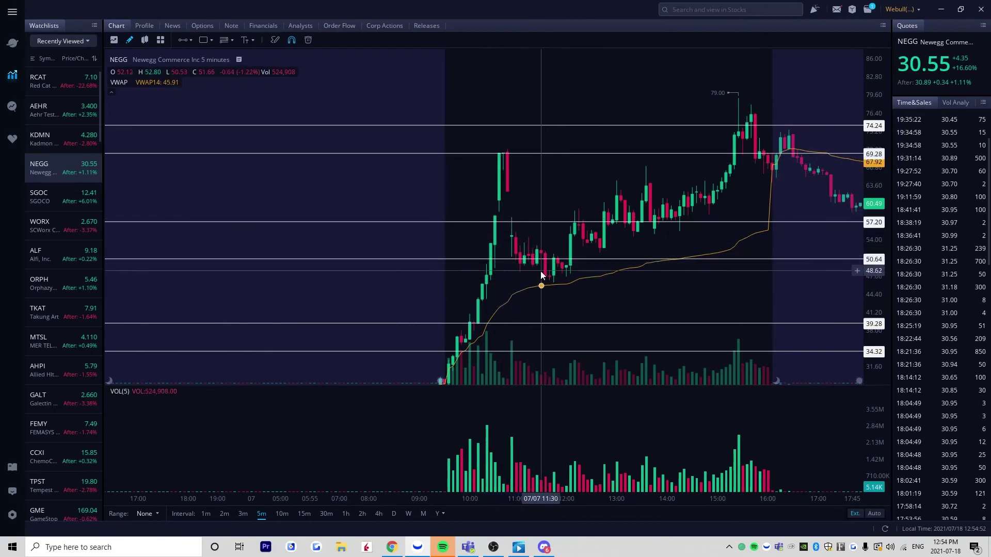
Mark NEGG's July 7 late-morning dip below the 50.64 level with a short trend line, and delete the line
left_click_drag(586, 200, 552, 243)
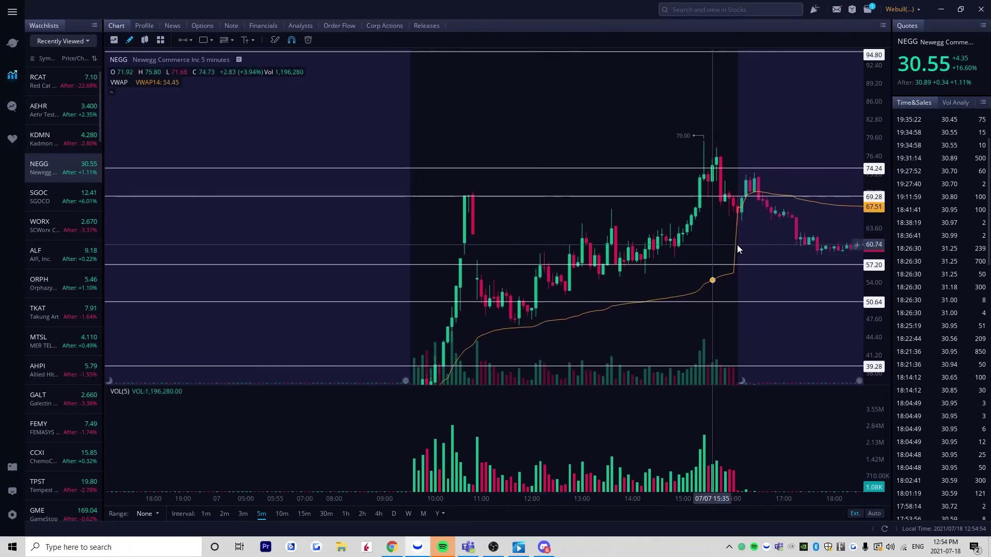
left_click_drag(879, 253, 872, 226)
left_click_drag(778, 224, 748, 209)
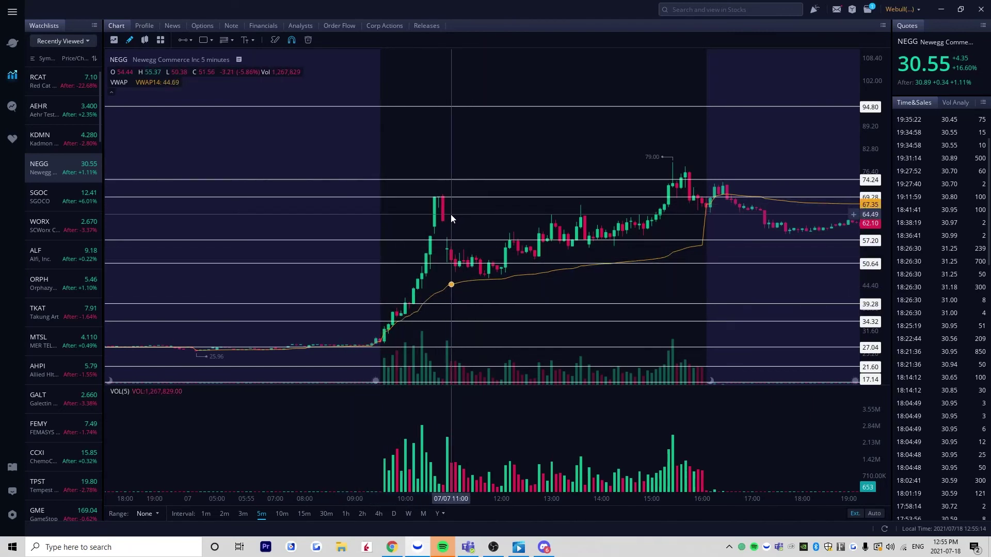
key("alt+t")
left_click(476, 263)
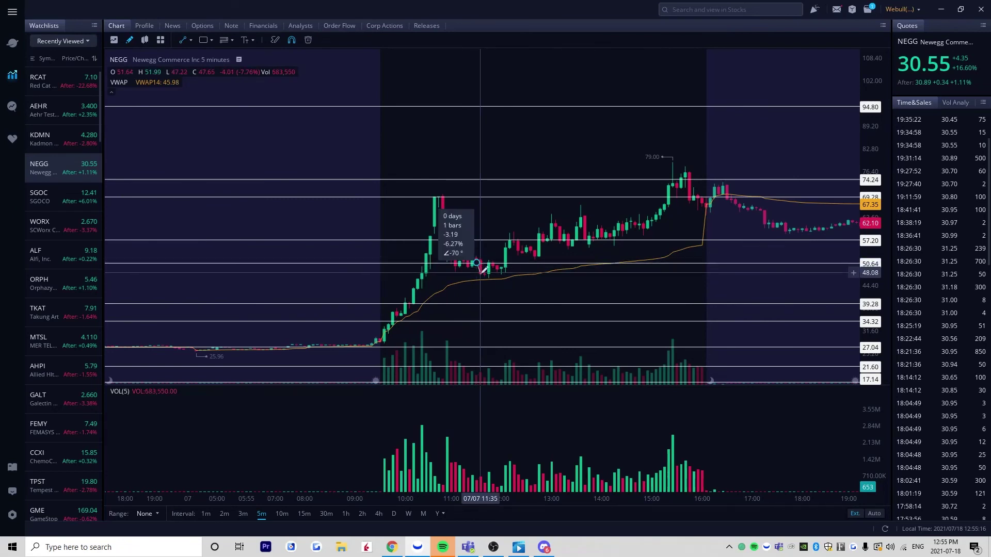
left_click(480, 275)
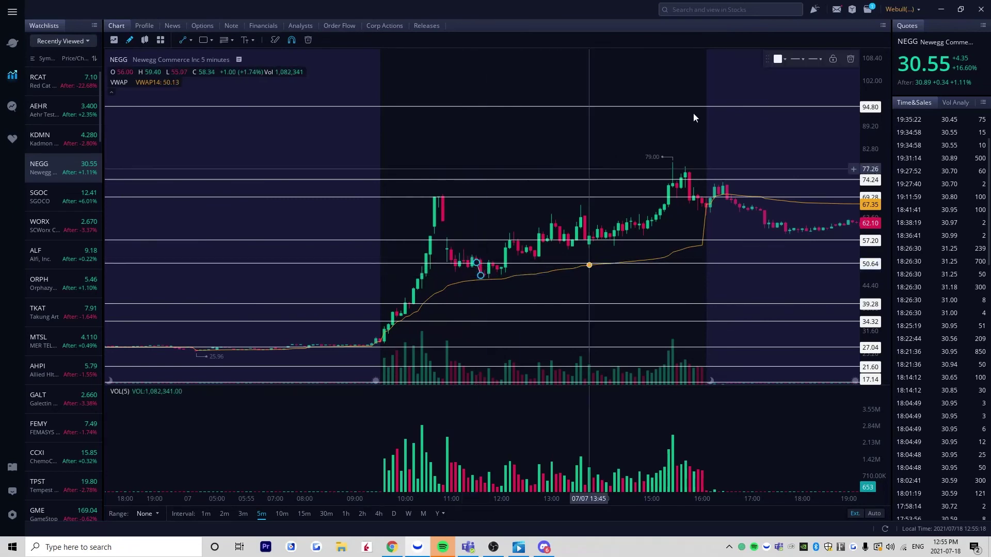
left_click(849, 60)
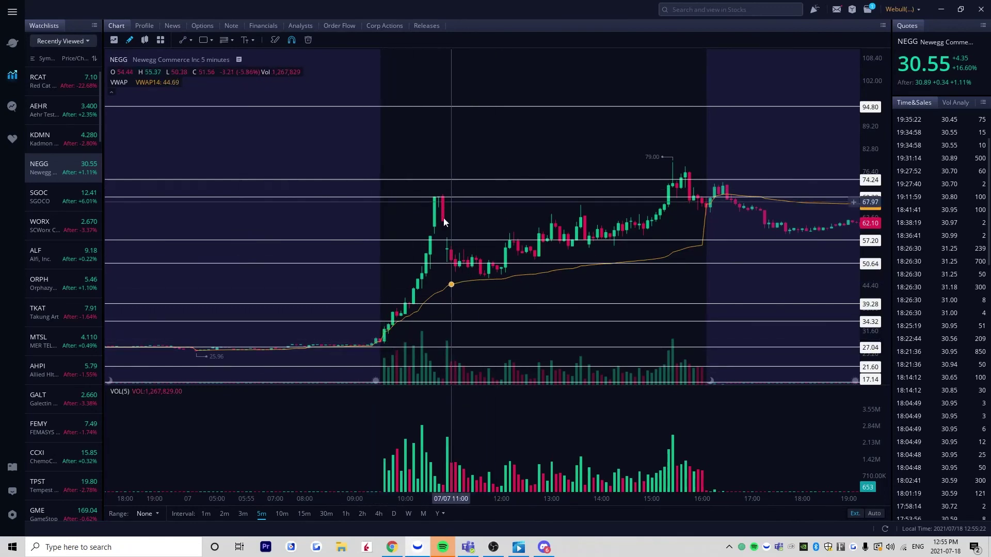
Examine NEGG's July 7 climb from the 50.64 level to the 79.00 peak and the following after-hours pullback
left_click_drag(474, 283, 475, 287)
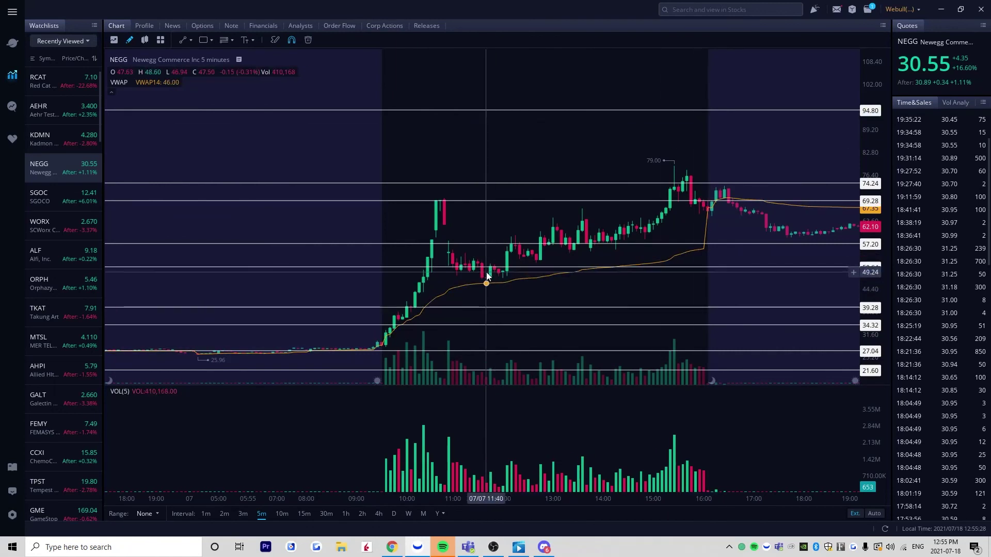
left_click_drag(550, 294, 541, 308)
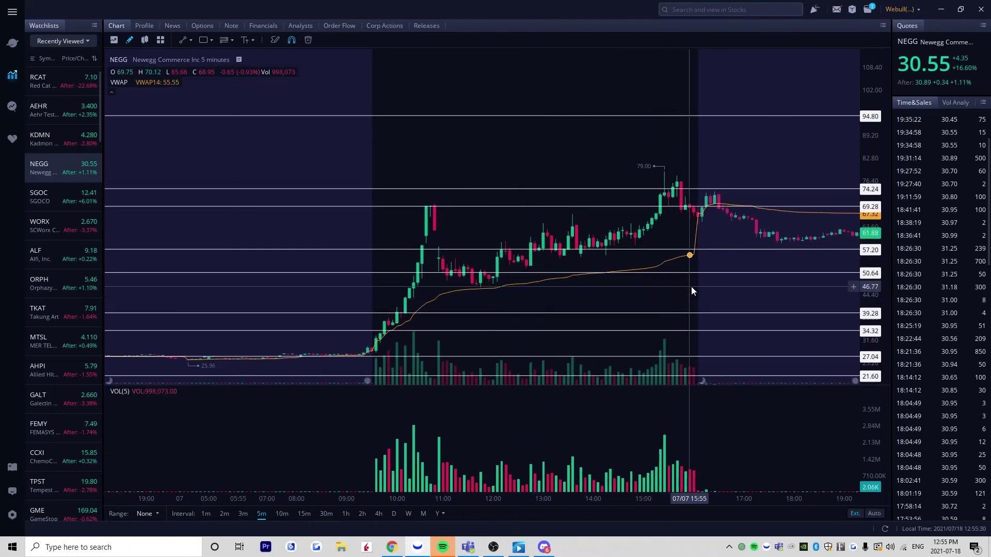
scroll(667, 199, "up", 2)
scroll(668, 196, "up", 2)
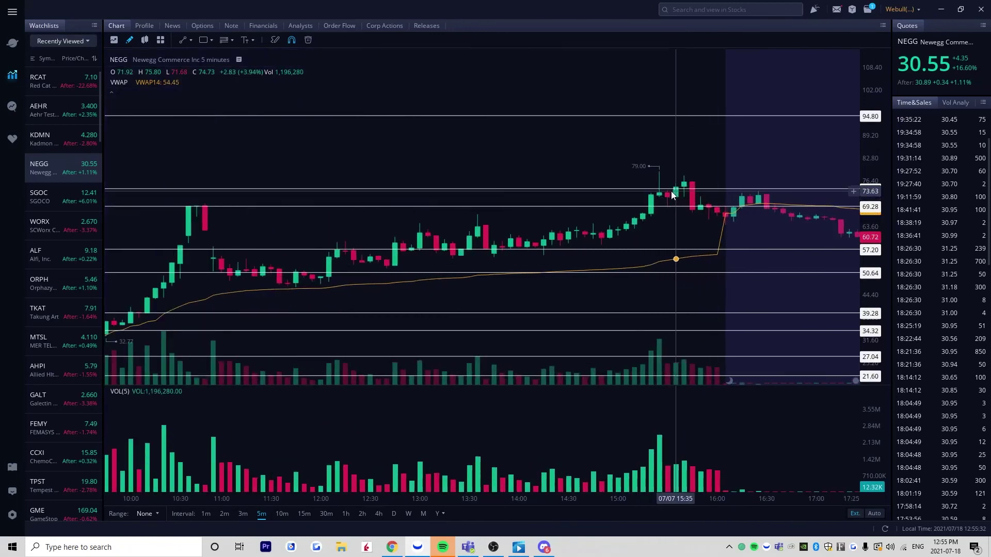
left_click_drag(667, 197, 582, 191)
scroll(567, 183, "down", 3)
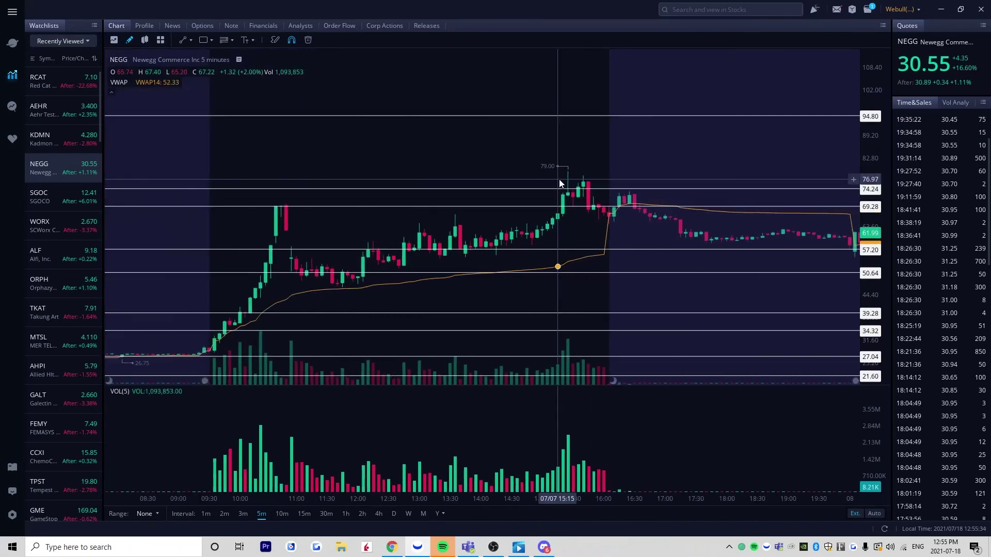
scroll(774, 253, "down", 1)
left_click_drag(775, 253, 465, 232)
scroll(464, 233, "down", 2)
scroll(394, 200, "down", 1)
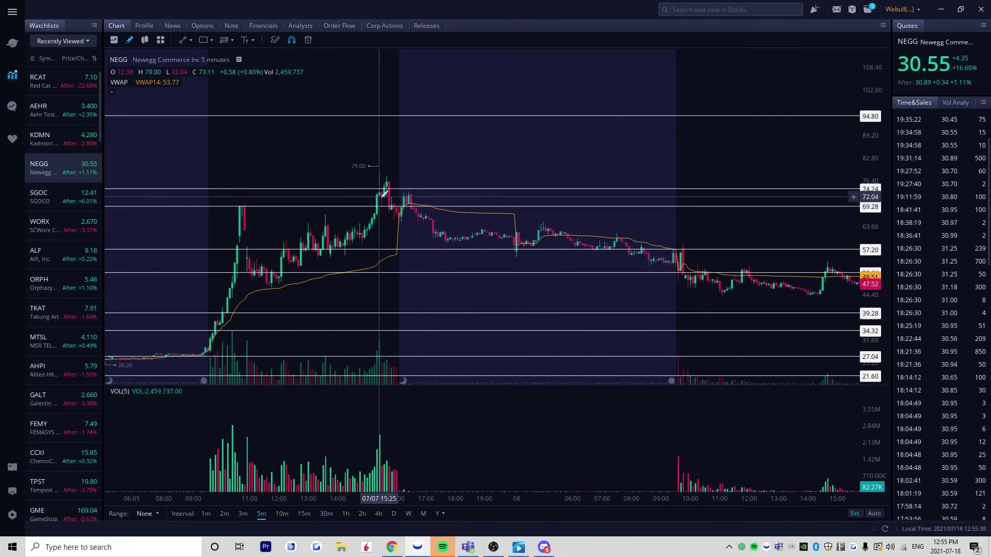
Draw a trend line from NEGG's July 7 peak area down into the after-hours pullback, and delete it
left_click(377, 195)
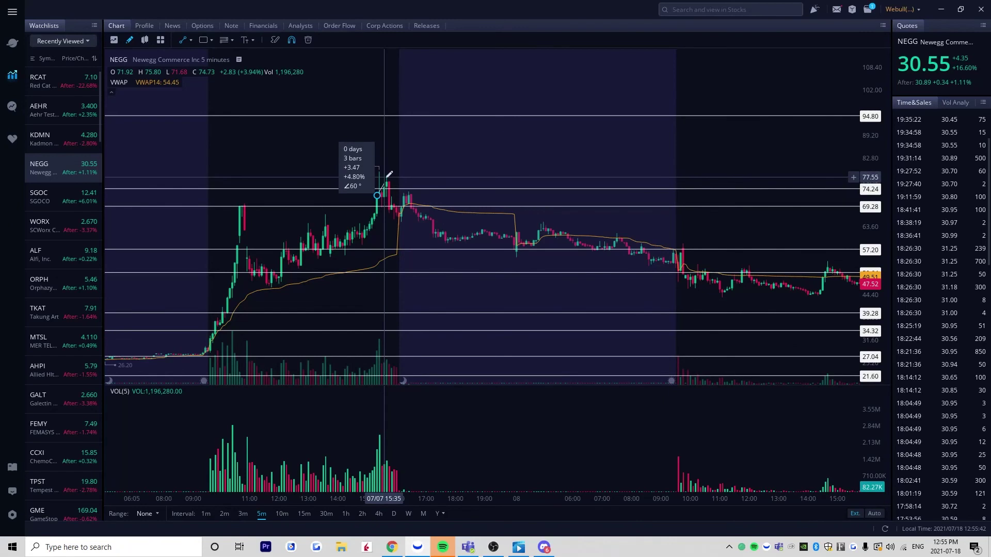
left_click(489, 232)
left_click(850, 59)
Follow NEGG's 5-minute decline from the July 7 peak through July 16 against the drawn levels
scroll(399, 214, "up", 2)
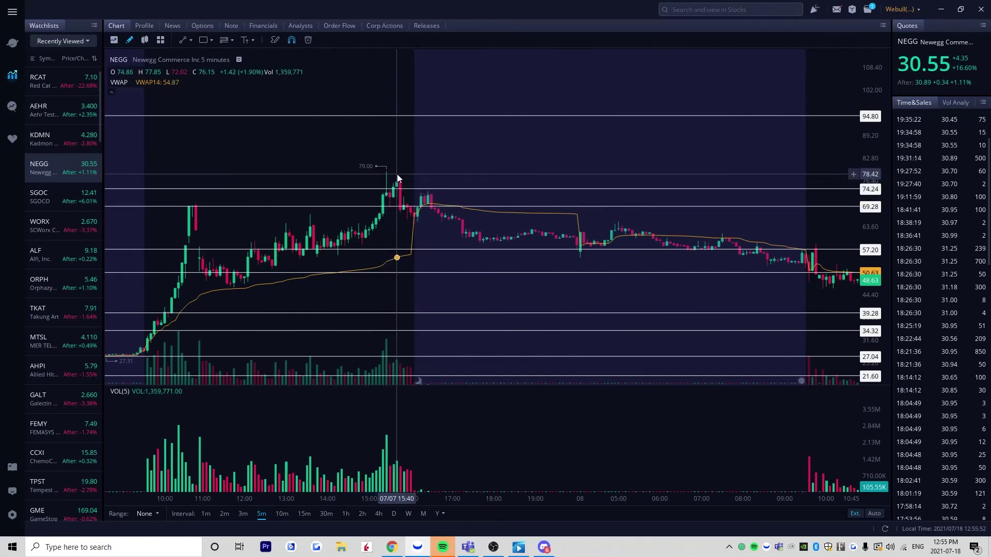
scroll(620, 336, "down", 2)
scroll(592, 256, "down", 3)
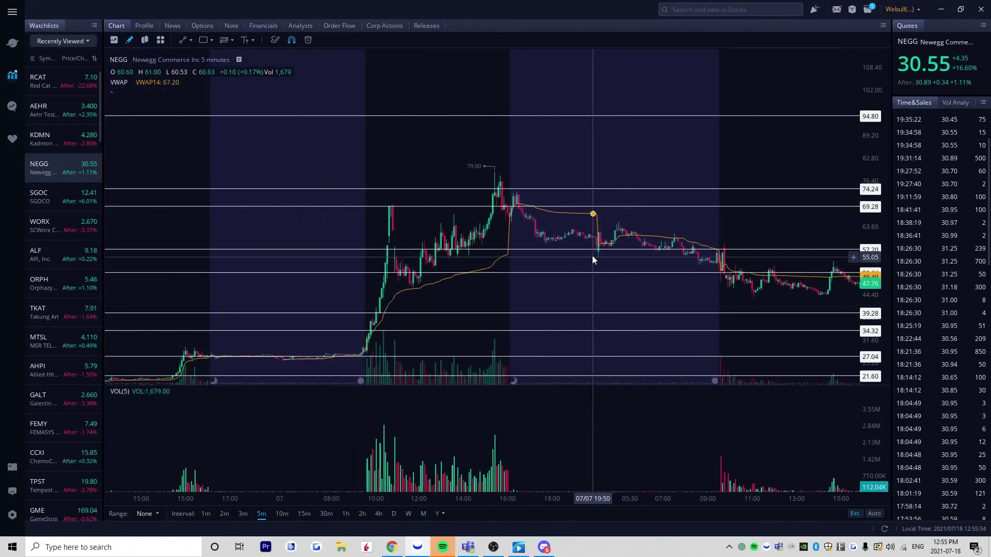
scroll(549, 234, "down", 1)
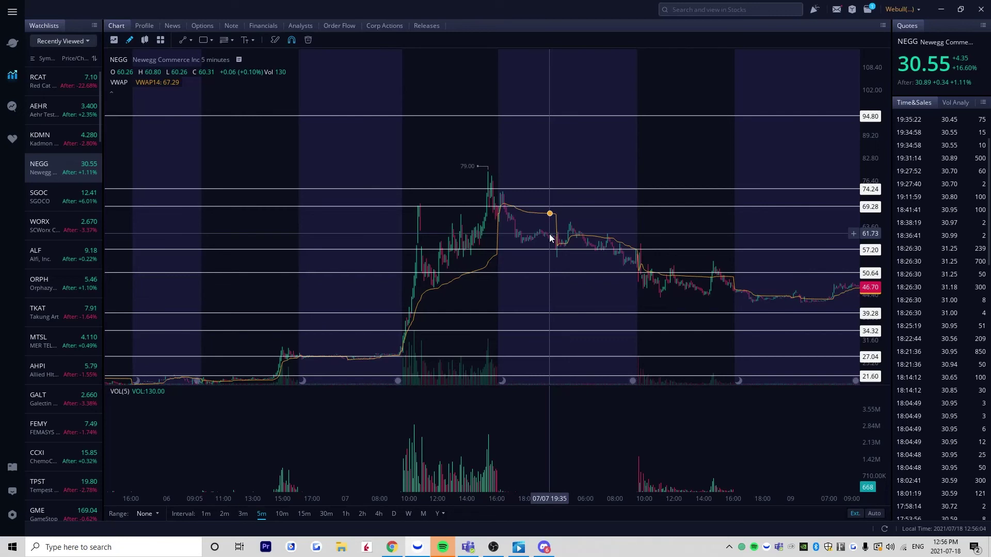
left_click_drag(522, 243, 466, 292)
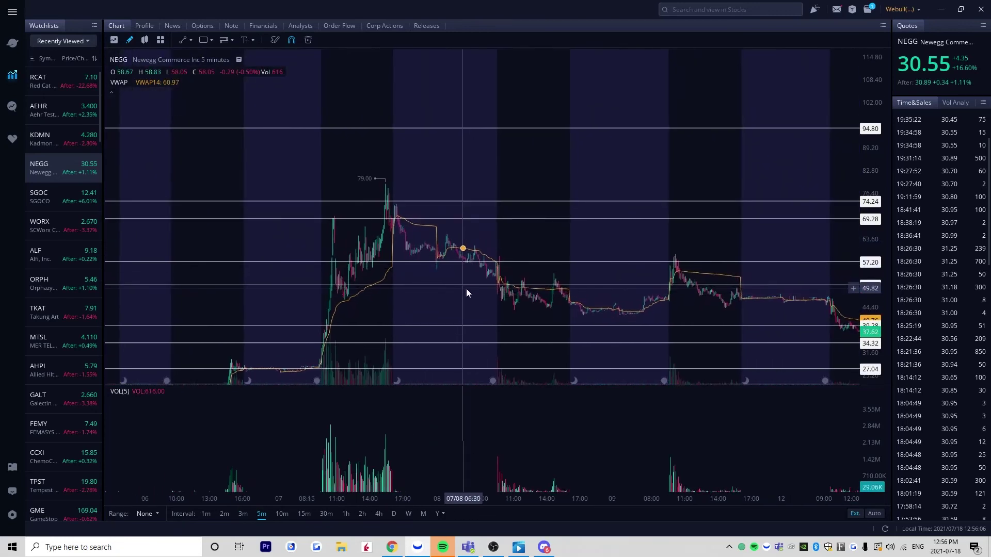
left_click_drag(534, 292, 241, 230)
left_click_drag(549, 281, 200, 233)
left_click(586, 184)
mouse_move(644, 225)
left_mouse_down()
mouse_move(608, 225)
mouse_move(575, 181)
left_mouse_up()
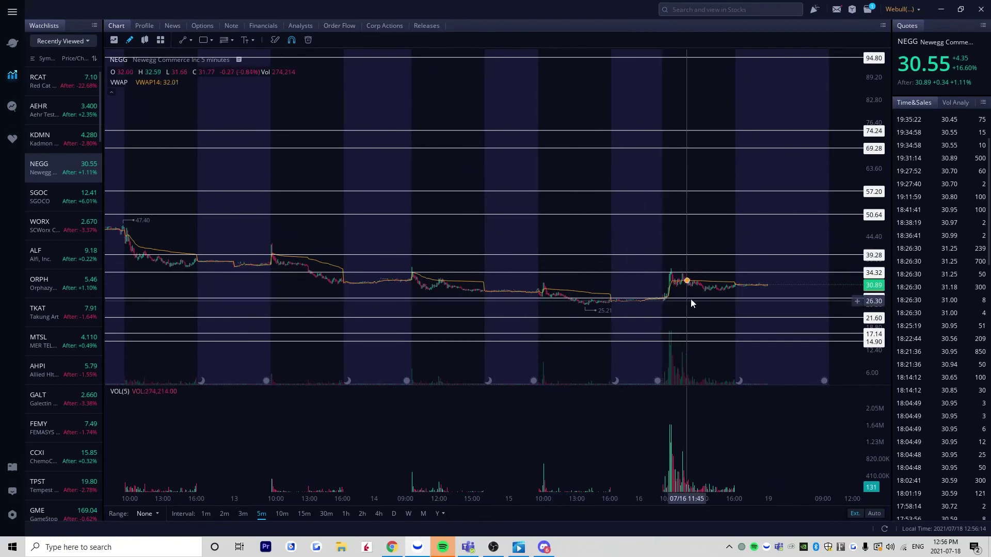
left_click_drag(691, 303, 695, 291)
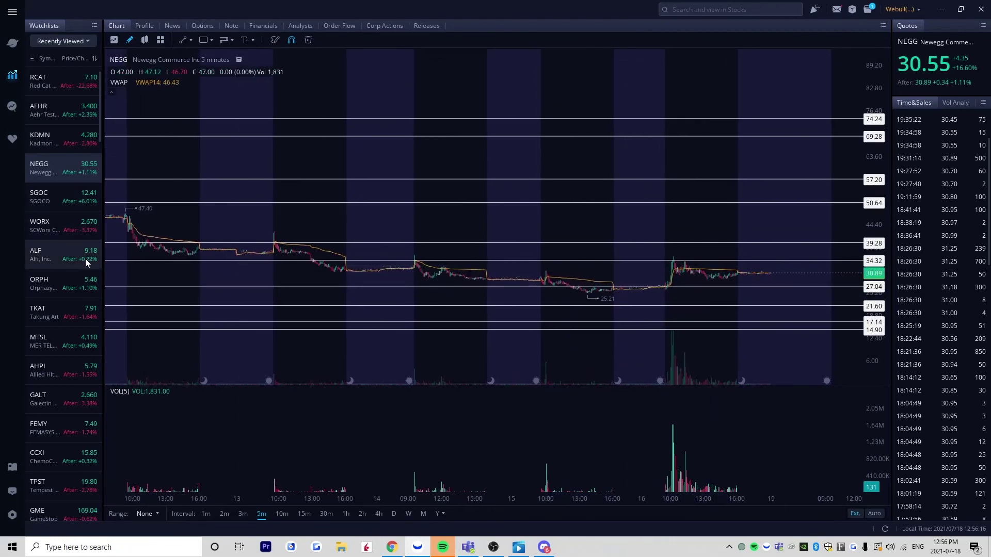
Open MTSL's 5-minute chart and examine its July 9 to July 12 run-up against the drawn levels
left_click(90, 341)
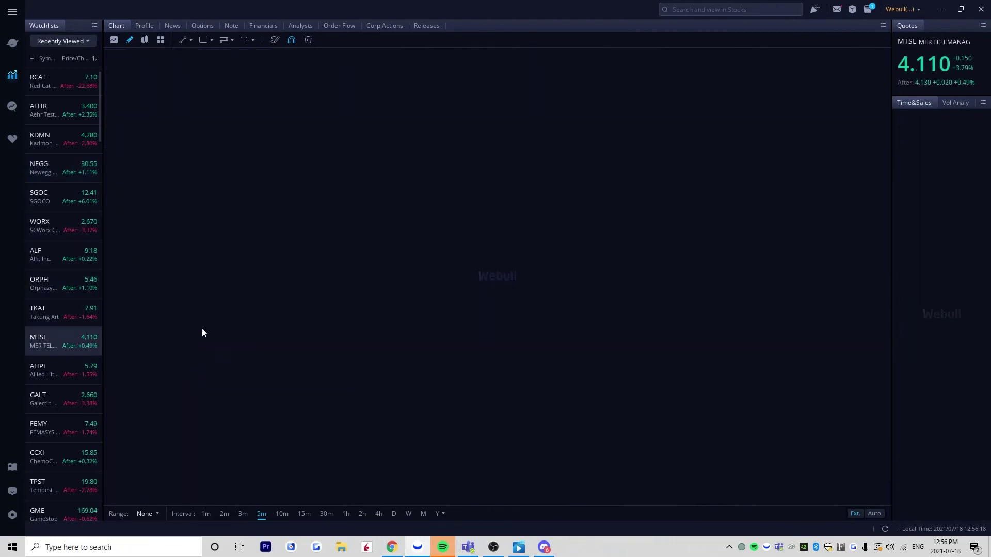
left_click_drag(489, 293, 615, 289)
scroll(361, 291, "up", 3)
scroll(363, 295, "up", 4)
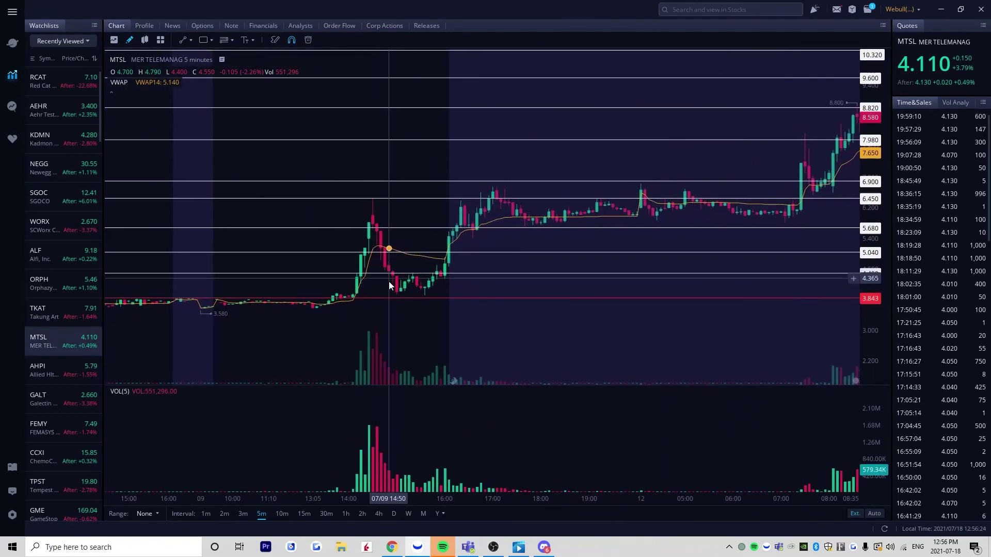
left_click_drag(422, 309, 451, 283)
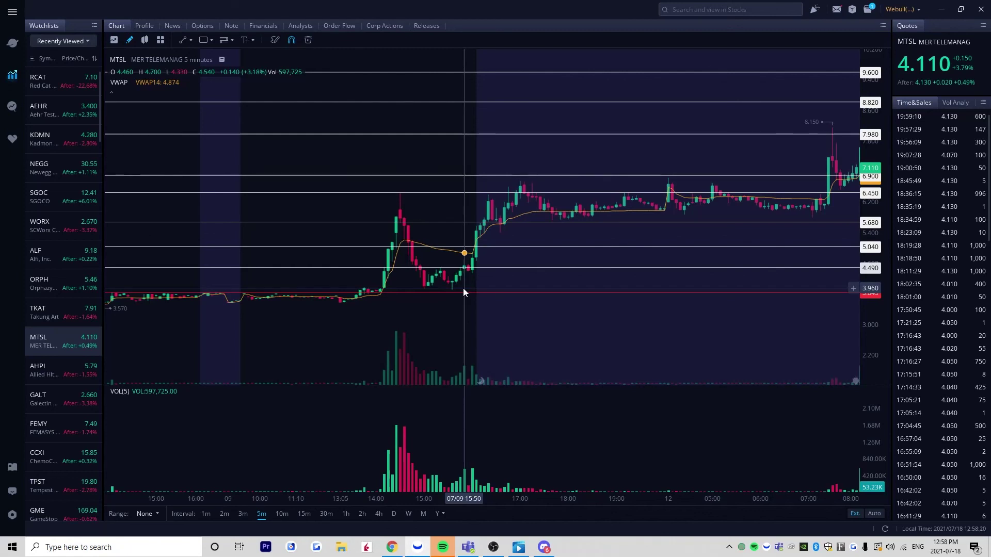
scroll(451, 280, "down", 3)
left_click_drag(459, 301, 365, 340)
scroll(552, 334, "down", 6)
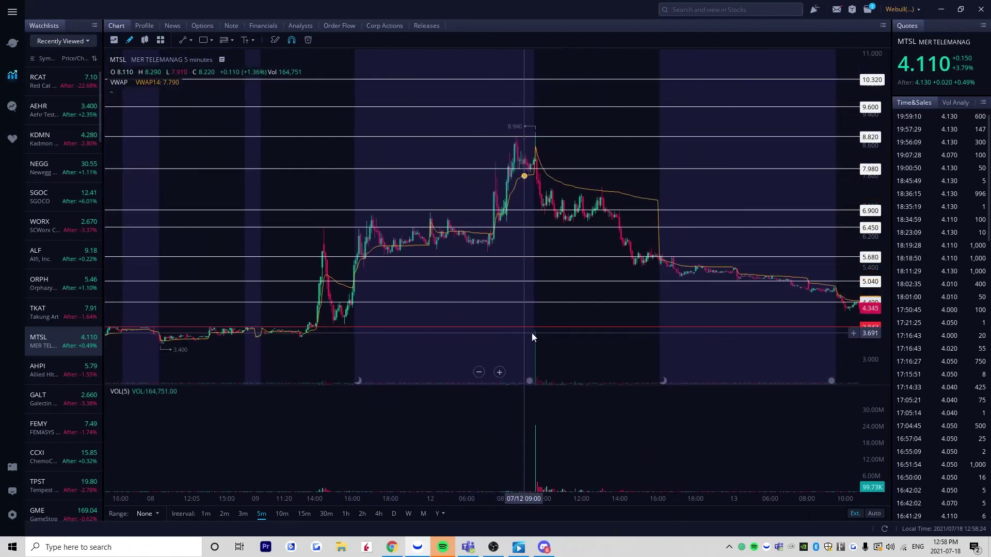
Examine MTSL's decline from the July 12 spike toward the 3.843 level with the price scale compressed
left_click_drag(576, 339, 469, 340)
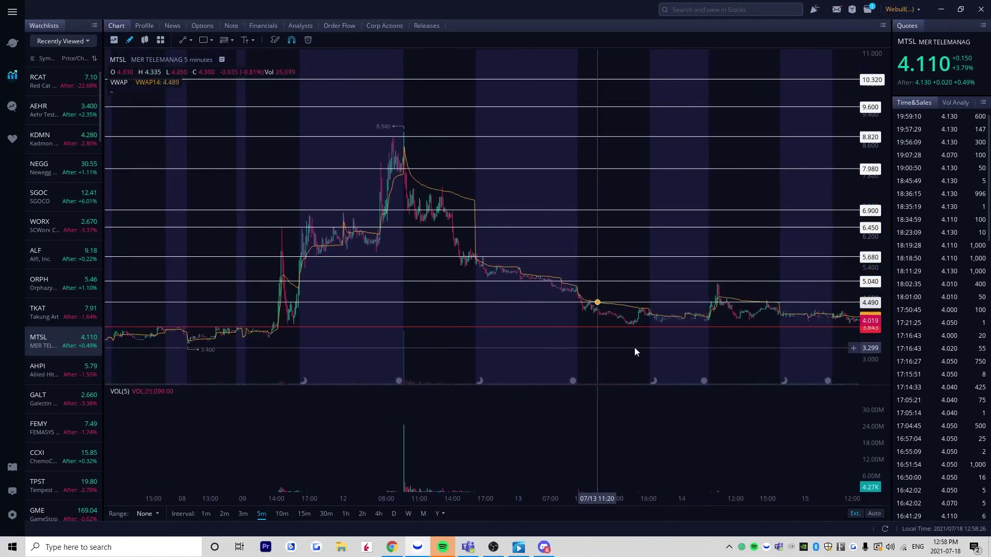
left_click_drag(865, 323, 871, 306)
left_click_drag(774, 321, 764, 325)
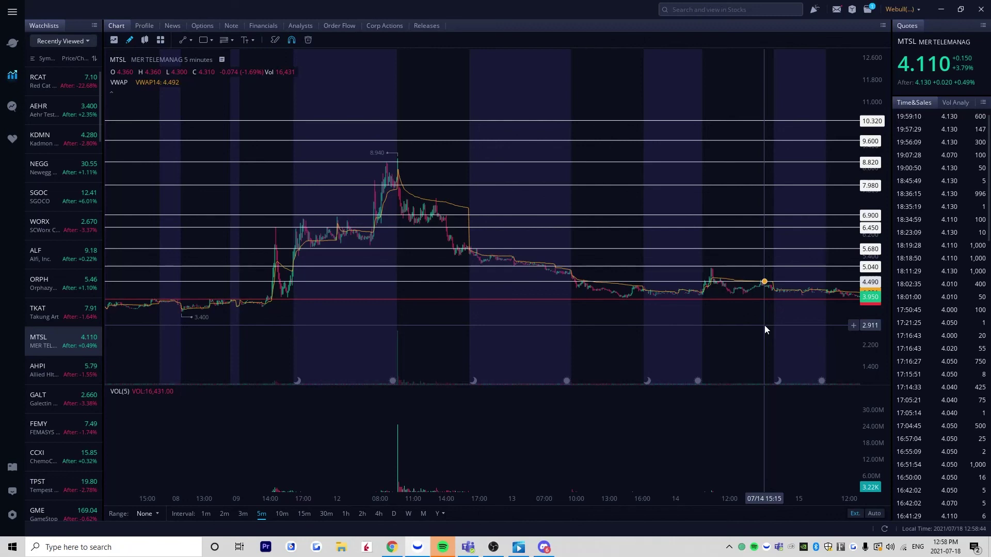
left_click_drag(643, 334, 582, 358)
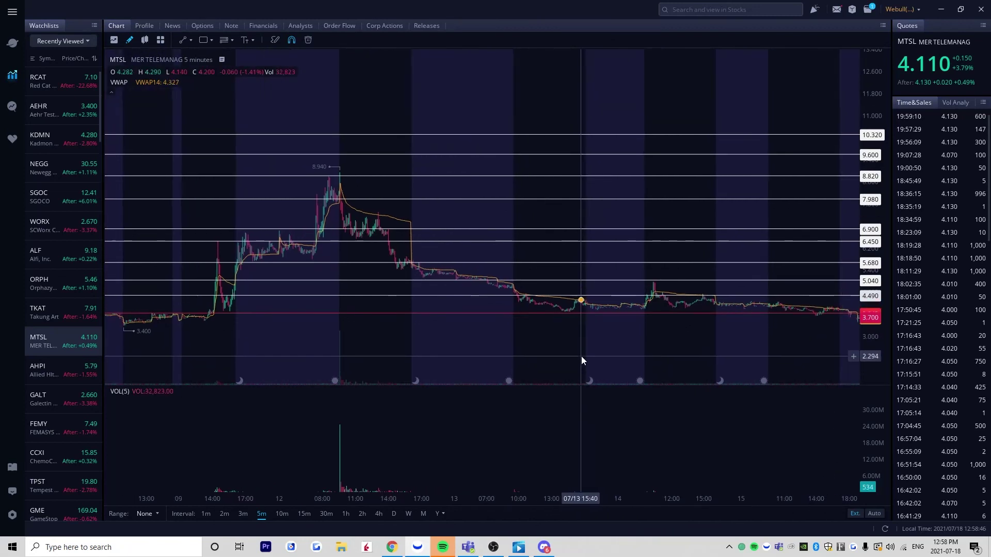
mouse_move(725, 339)
left_mouse_down()
mouse_move(606, 331)
mouse_move(712, 329)
left_mouse_up()
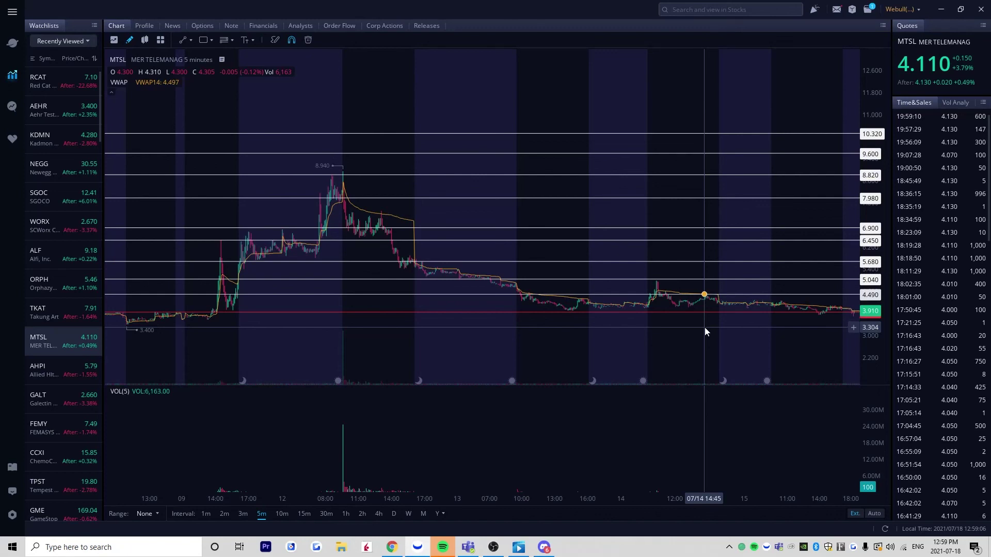
left_click_drag(704, 327, 444, 301)
left_click_drag(385, 328, 603, 341)
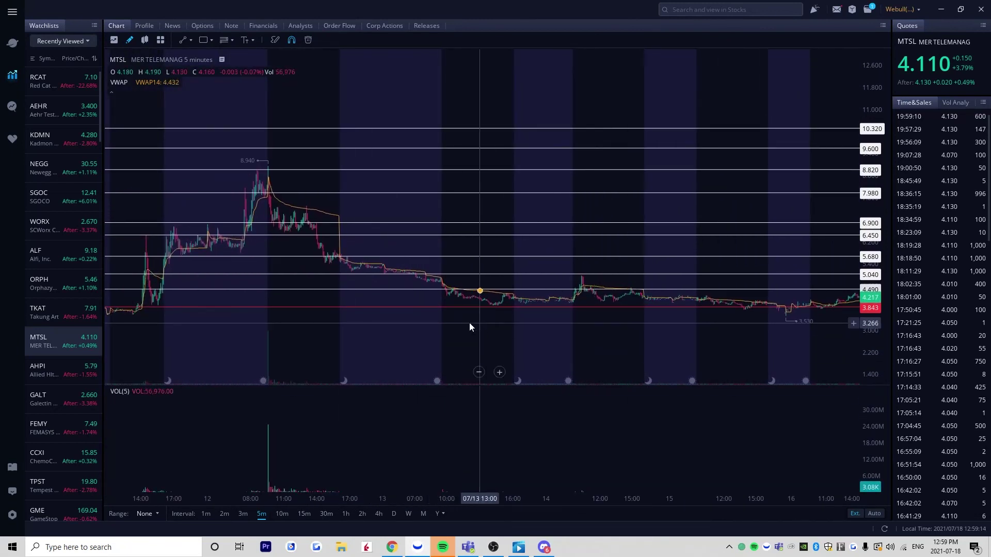
Examine MTSL's July 14 to July 16 sideways trading around the 3.843 and 4.490 levels at different price scales
left_click_drag(469, 325, 500, 303)
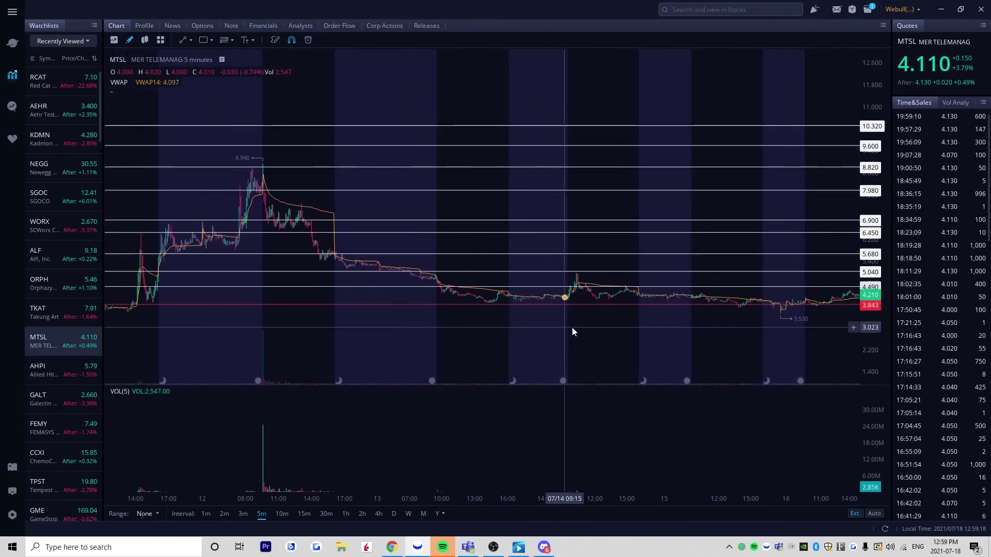
left_click_drag(612, 318, 490, 315)
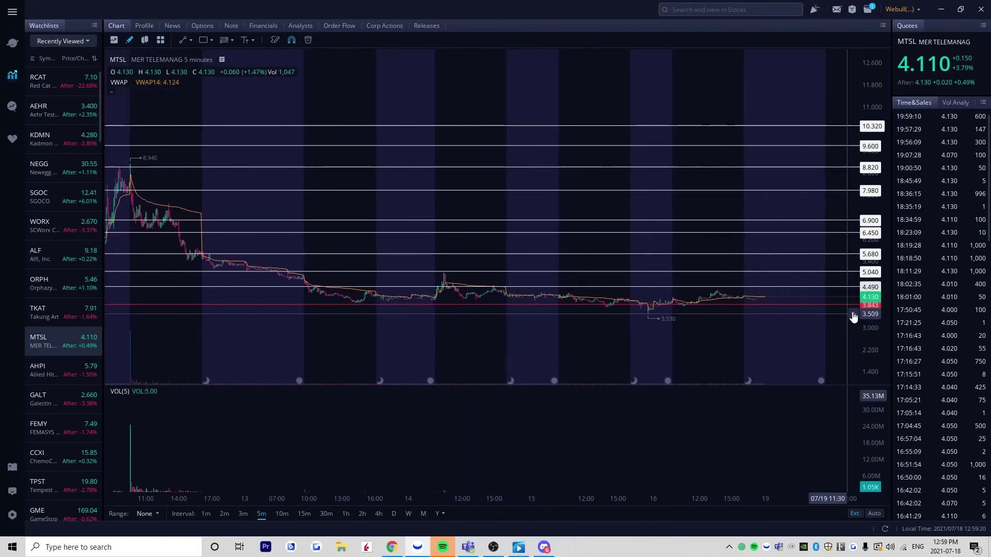
left_click_drag(869, 318, 869, 281)
left_click_drag(725, 354, 745, 316)
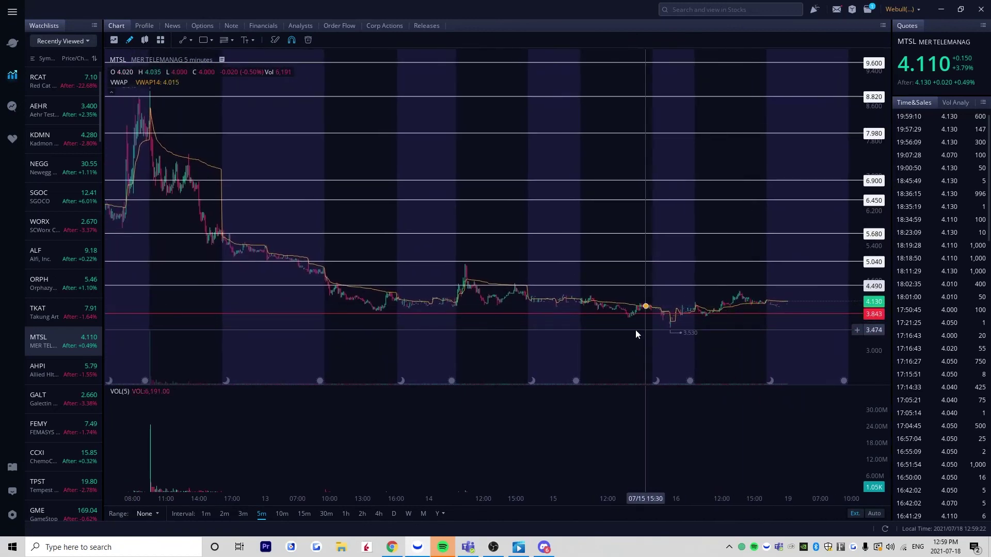
left_click_drag(546, 337, 678, 347)
left_click_drag(876, 320, 874, 289)
left_click_drag(763, 312, 701, 340)
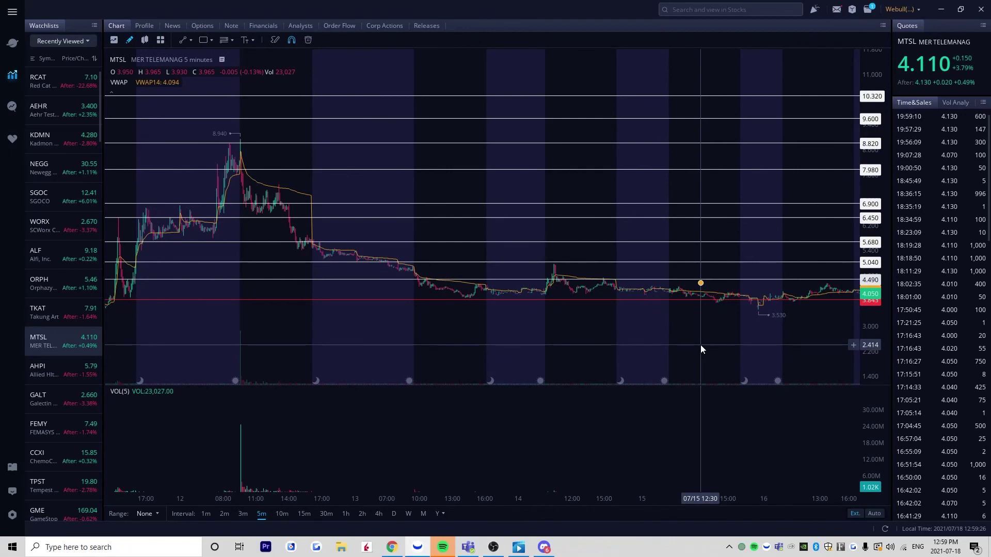